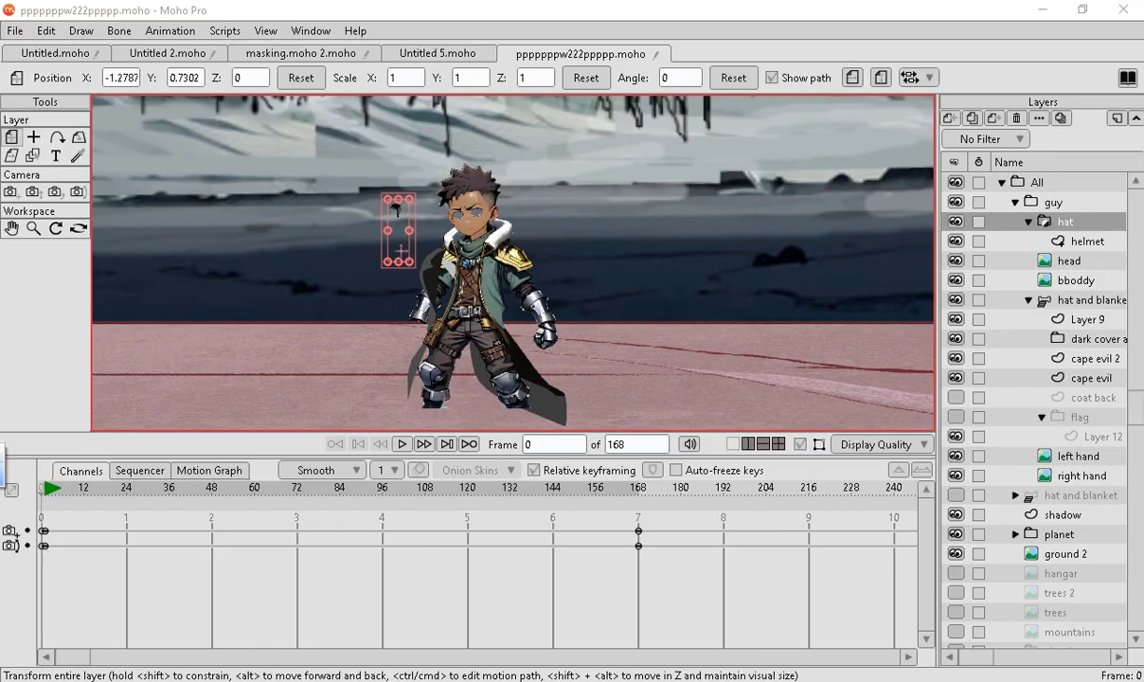
Switch to paint.net, look through the character image's layers down to Background, and return to Moho.
{"action": "key", "text": "alt+Tab"}
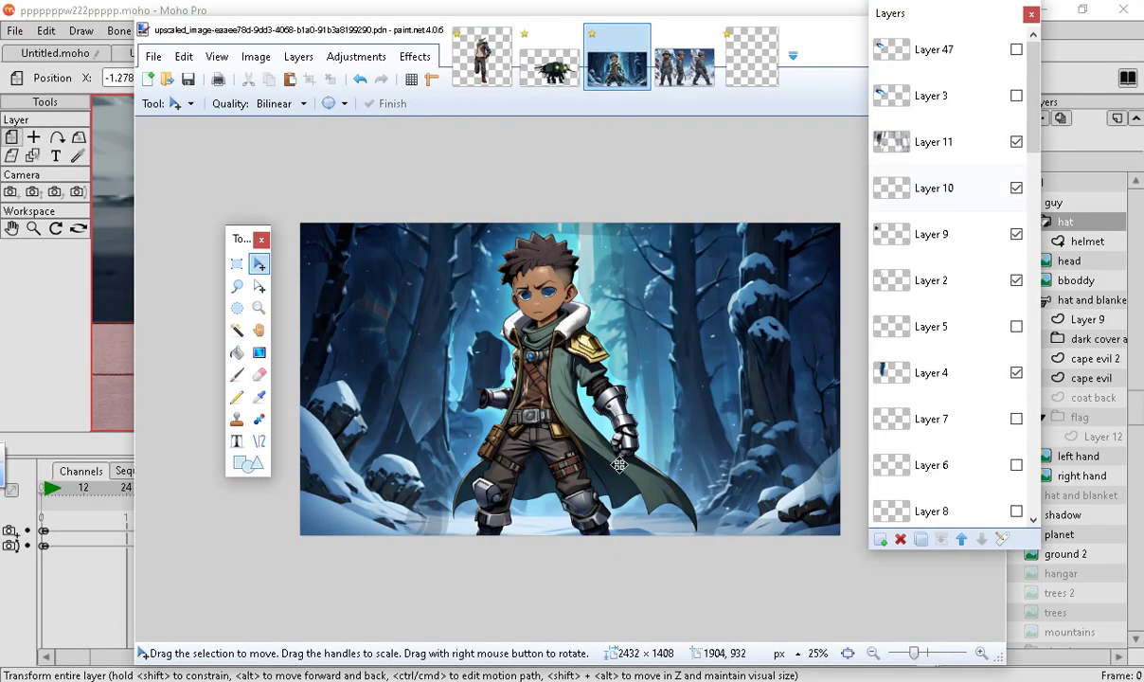
{"action": "left_click_drag", "start_coordinate": [1034, 49], "coordinate": [1024, 455]}
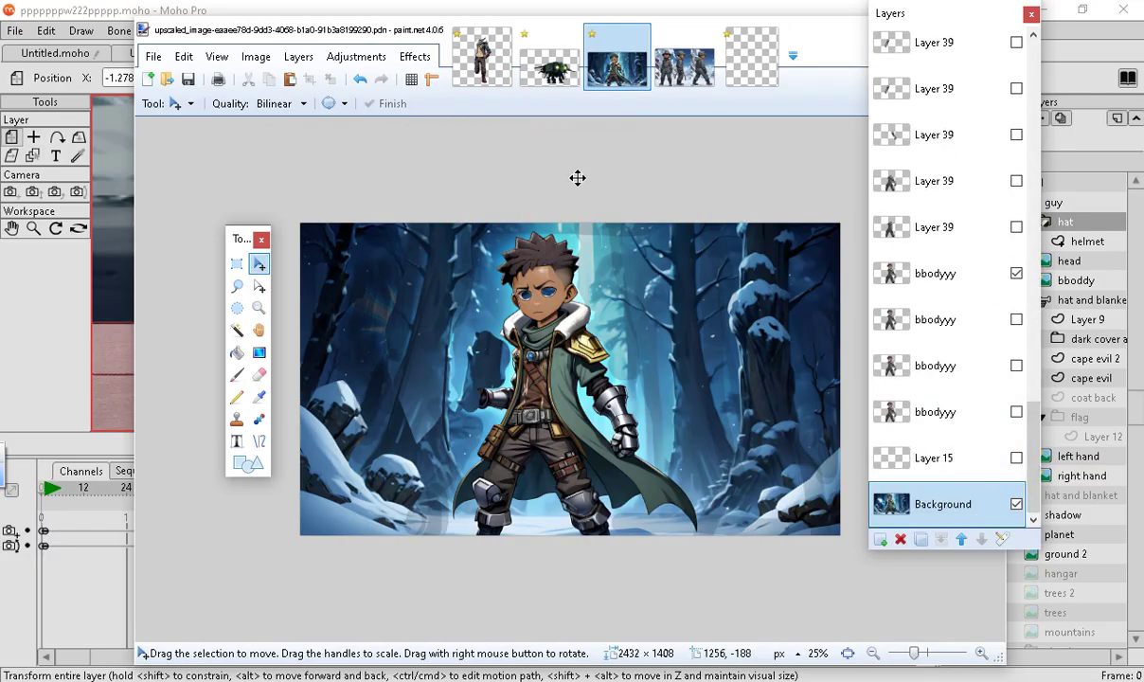
{"action": "key", "text": "ctrl+a"}
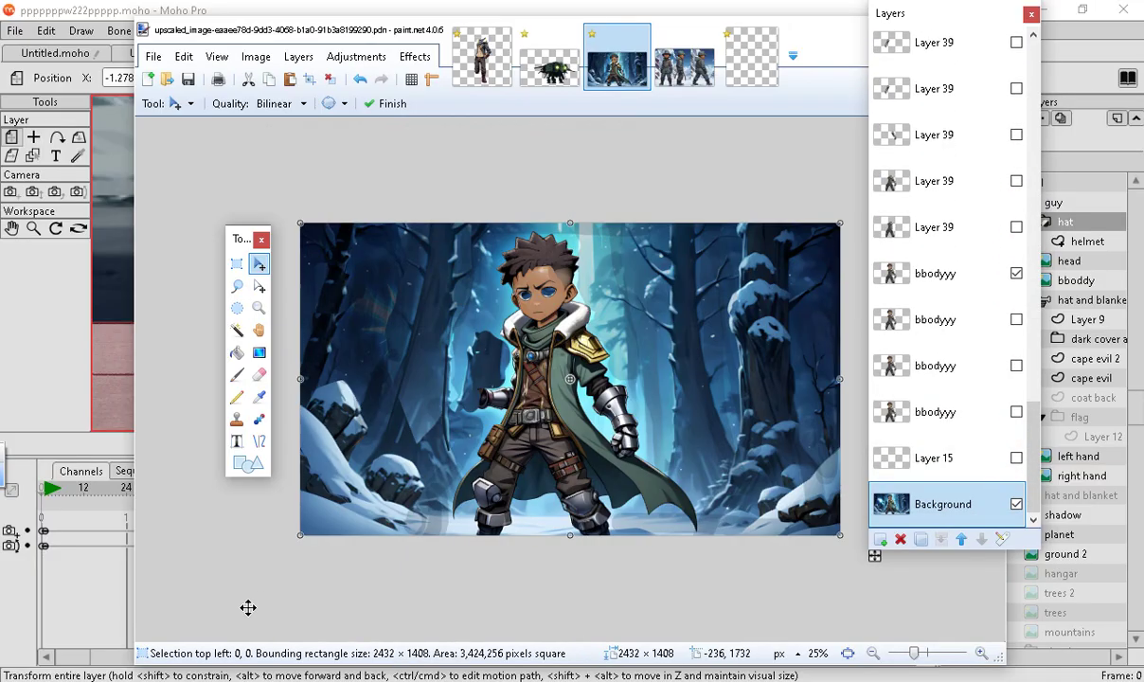
{"action": "left_click", "coordinate": [405, 108]}
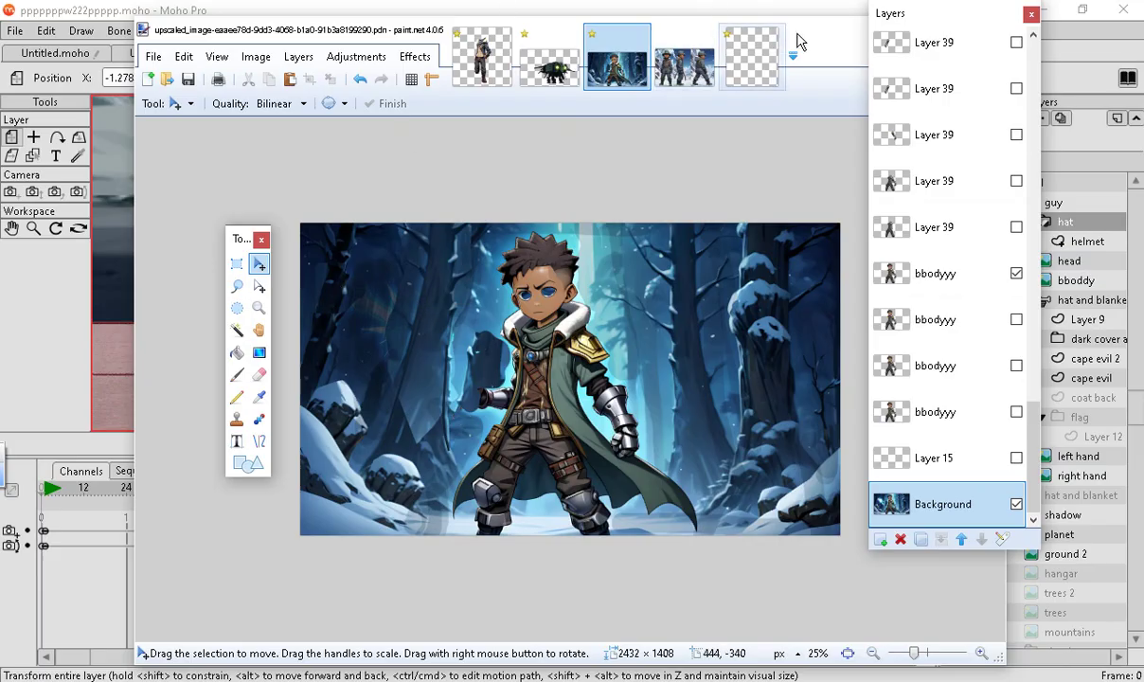
{"action": "mouse_move", "coordinate": [923, 24]}
{"action": "left_mouse_down"}
{"action": "mouse_move", "coordinate": [822, 406]}
{"action": "mouse_move", "coordinate": [819, 262]}
{"action": "mouse_move", "coordinate": [728, 252]}
{"action": "left_mouse_up"}
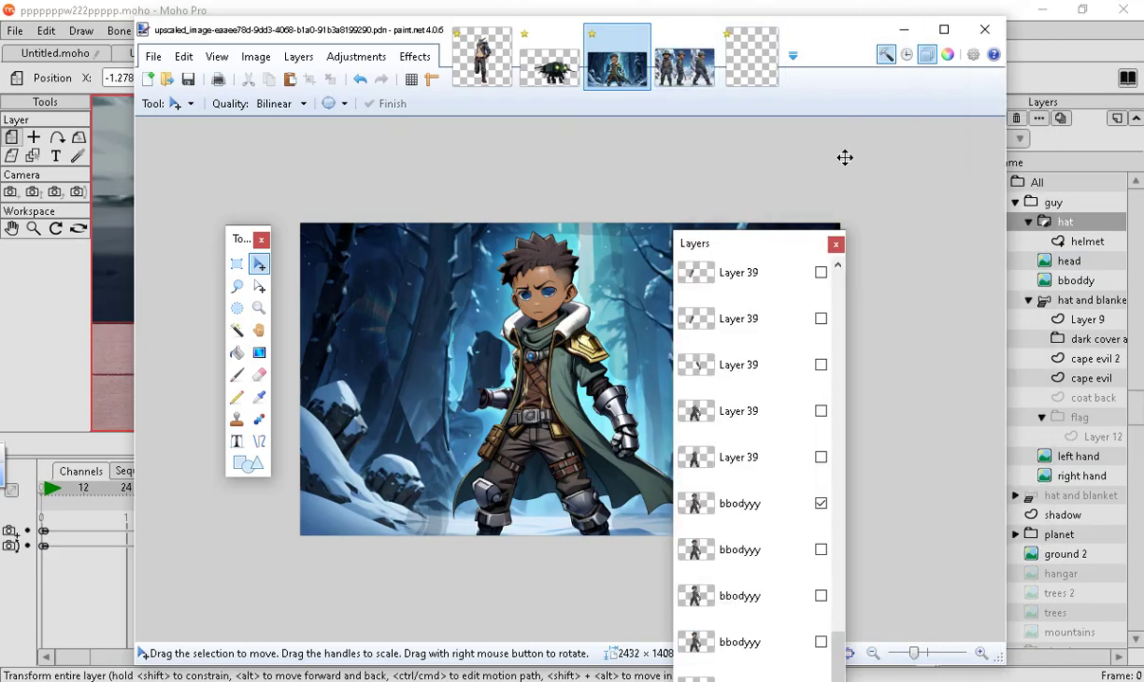
{"action": "left_click", "coordinate": [52, 17]}
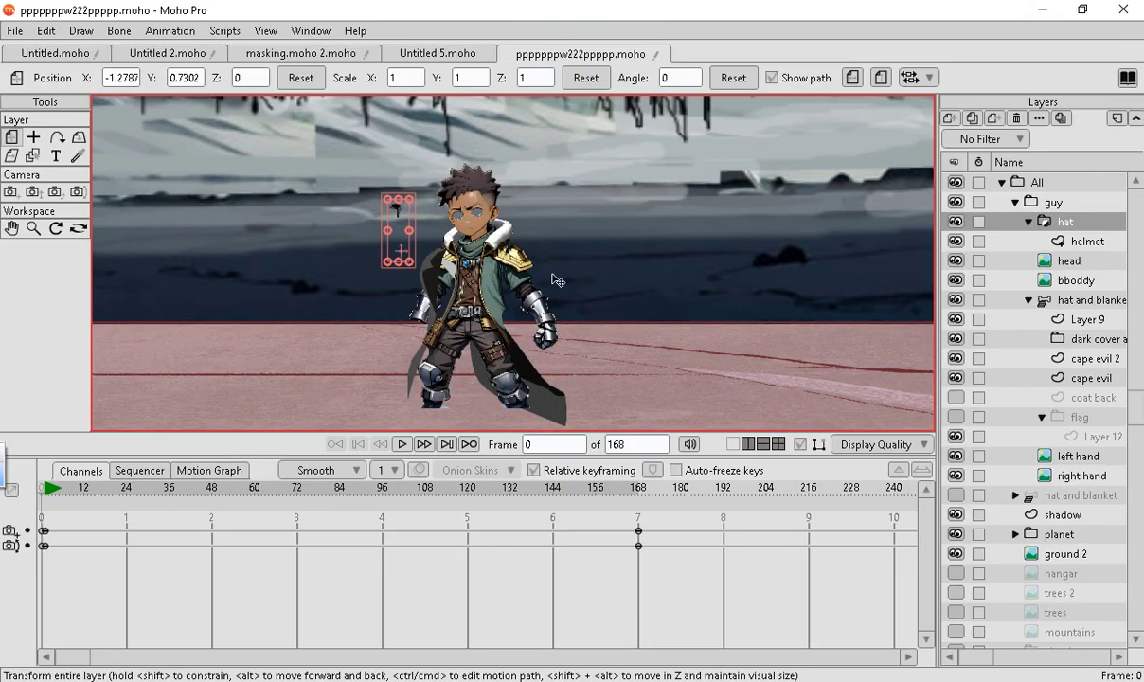
{"action": "left_click_drag", "start_coordinate": [62, 489], "coordinate": [38, 496]}
{"action": "left_click", "coordinate": [170, 30]}
{"action": "mouse_move", "coordinate": [104, 32]}
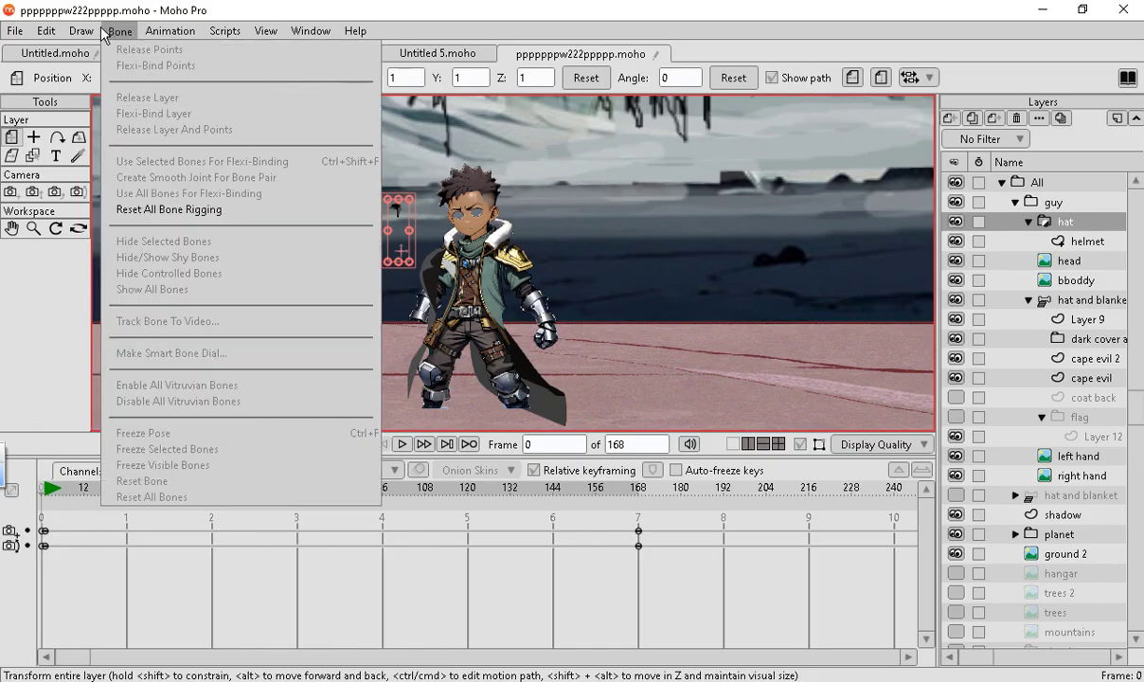
{"action": "left_click", "coordinate": [40, 373]}
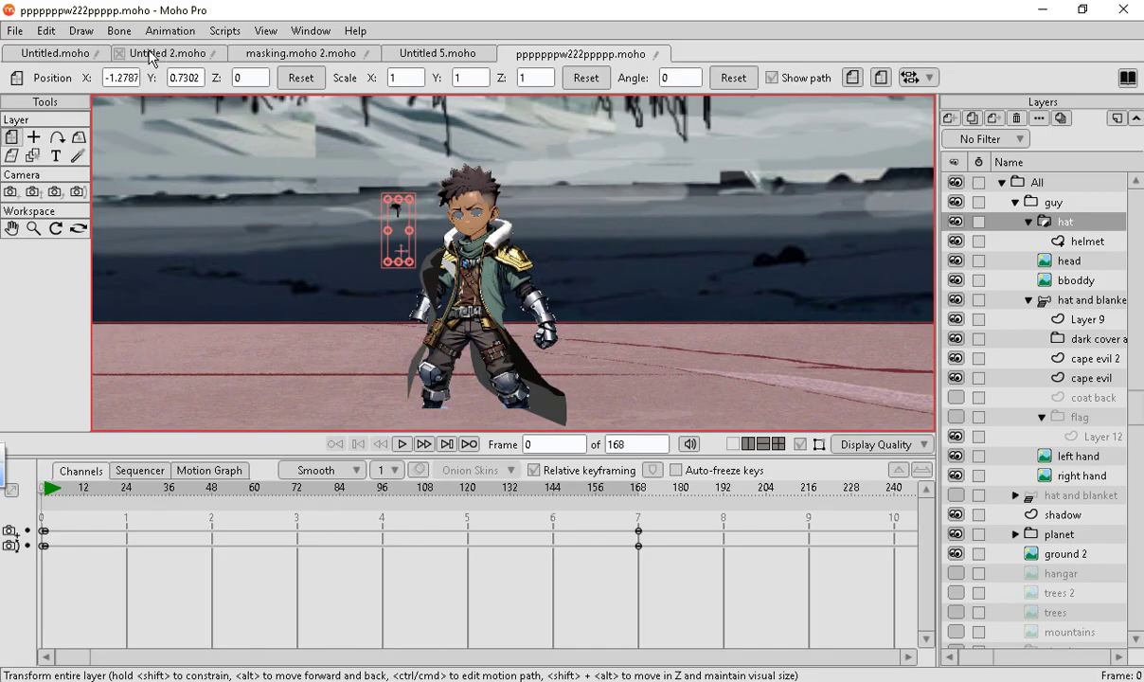
Look over the Untitled 2.moho and Untitled.moho projects and close Untitled.moho.
{"action": "left_click", "coordinate": [151, 53]}
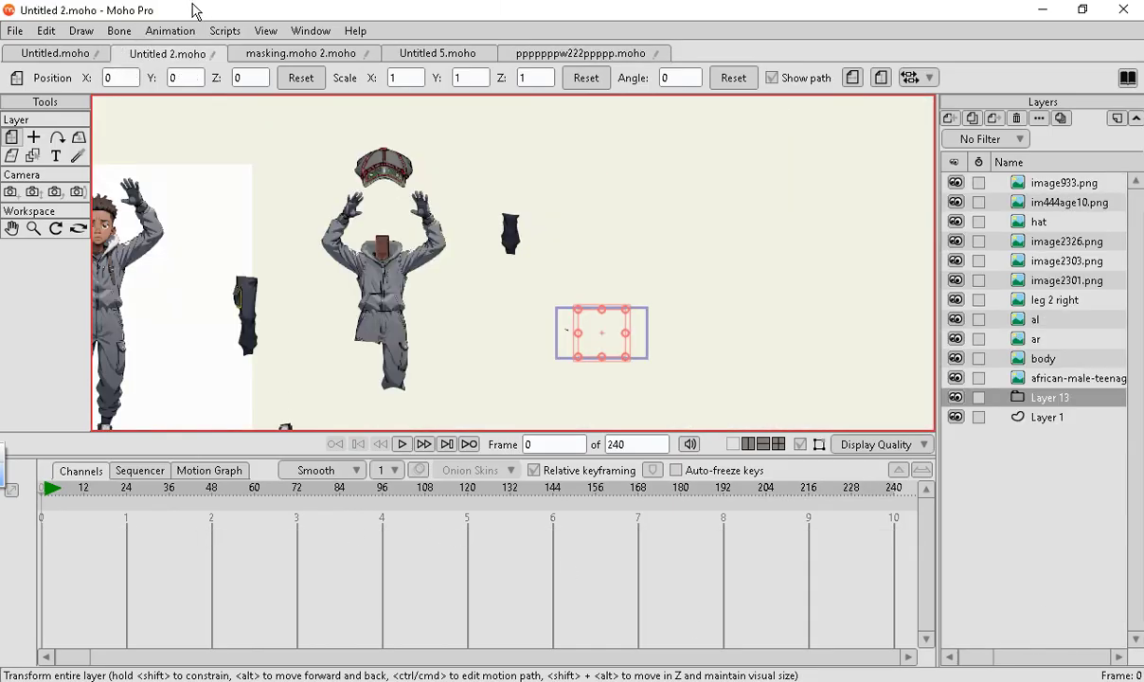
{"action": "scroll", "coordinate": [554, 303], "scroll_direction": "up", "scroll_amount": 3}
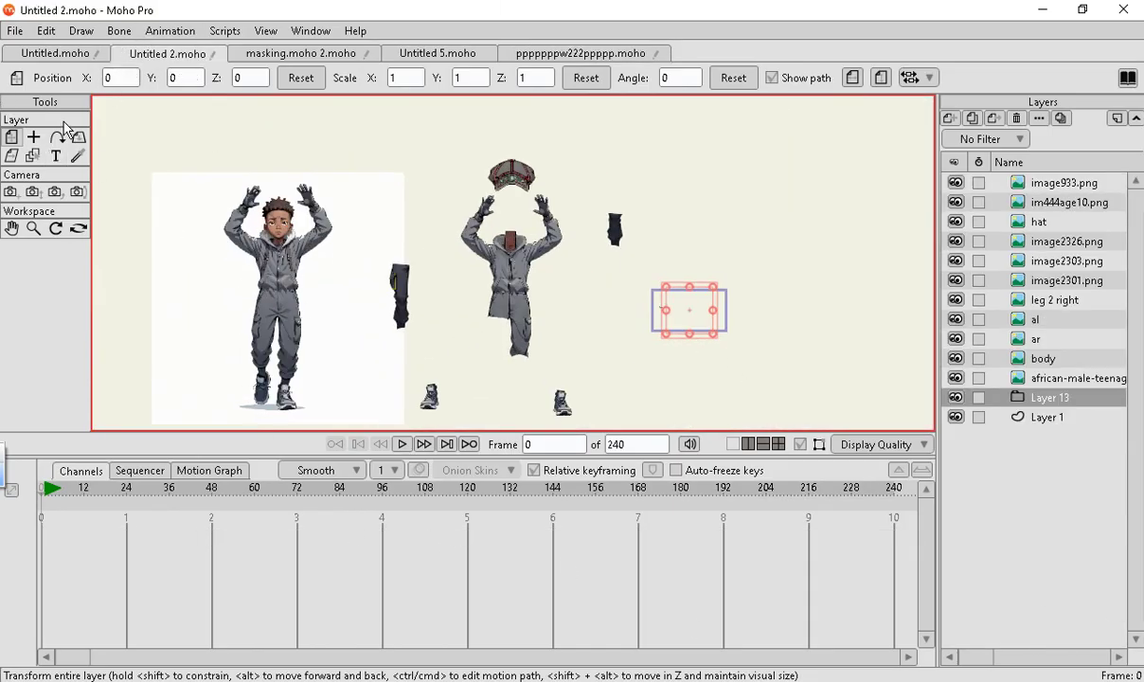
{"action": "left_click", "coordinate": [38, 54]}
{"action": "scroll", "coordinate": [397, 282], "scroll_direction": "down", "scroll_amount": 3}
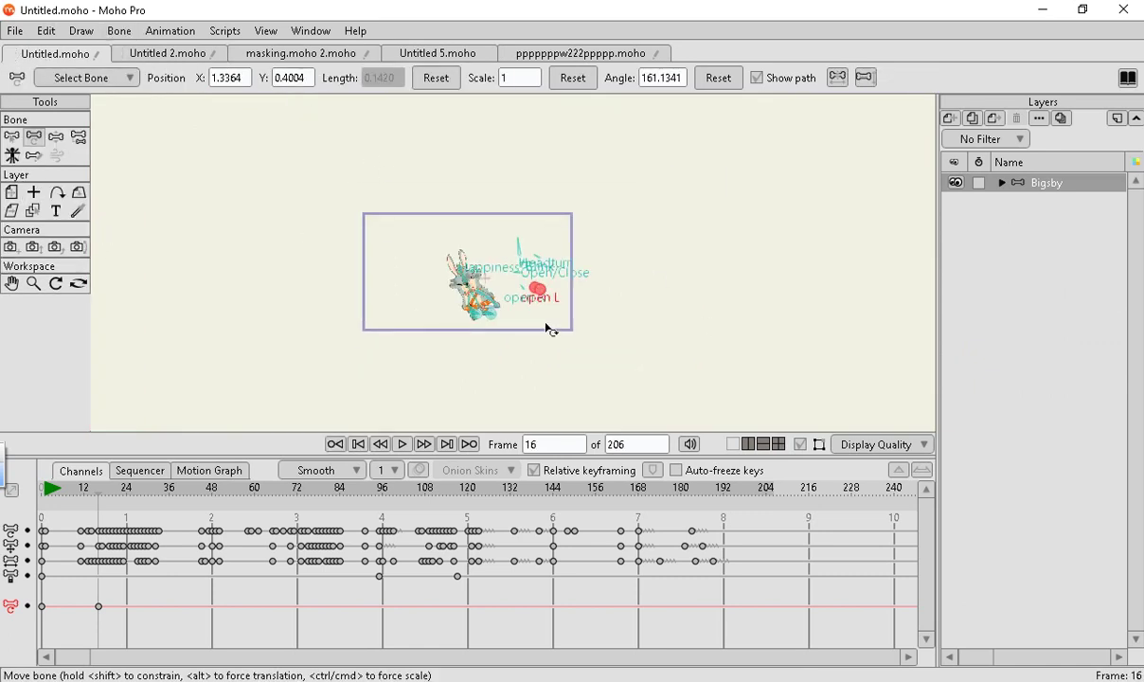
{"action": "left_click", "coordinate": [12, 54]}
{"action": "left_click", "coordinate": [628, 286]}
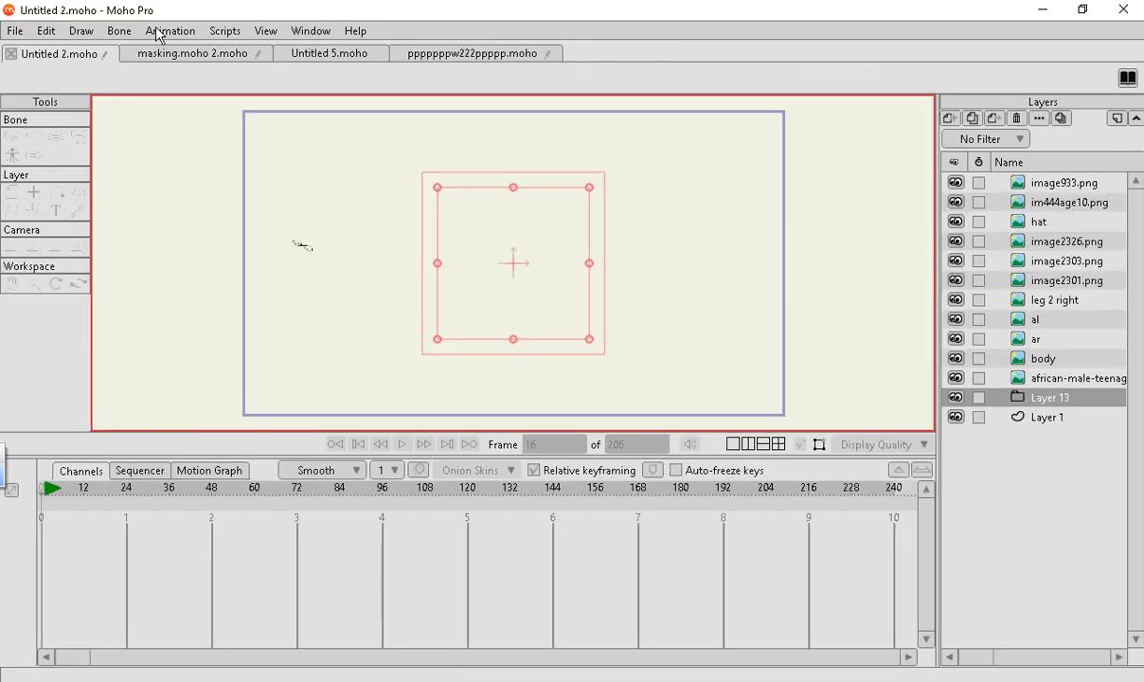
Open the masking.moho 2.moho project, expand Layer 4, and examine the mouth on the brown-eyed boy's face.
{"action": "left_click", "coordinate": [147, 50]}
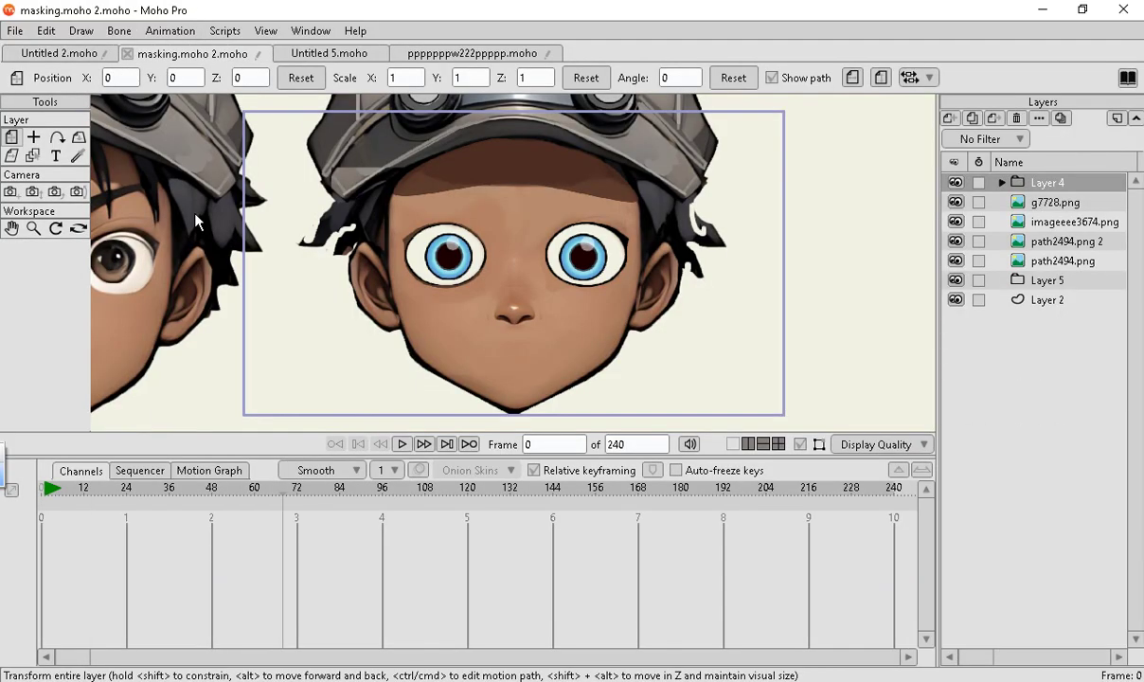
{"action": "scroll", "coordinate": [549, 366], "scroll_direction": "up", "scroll_amount": 4}
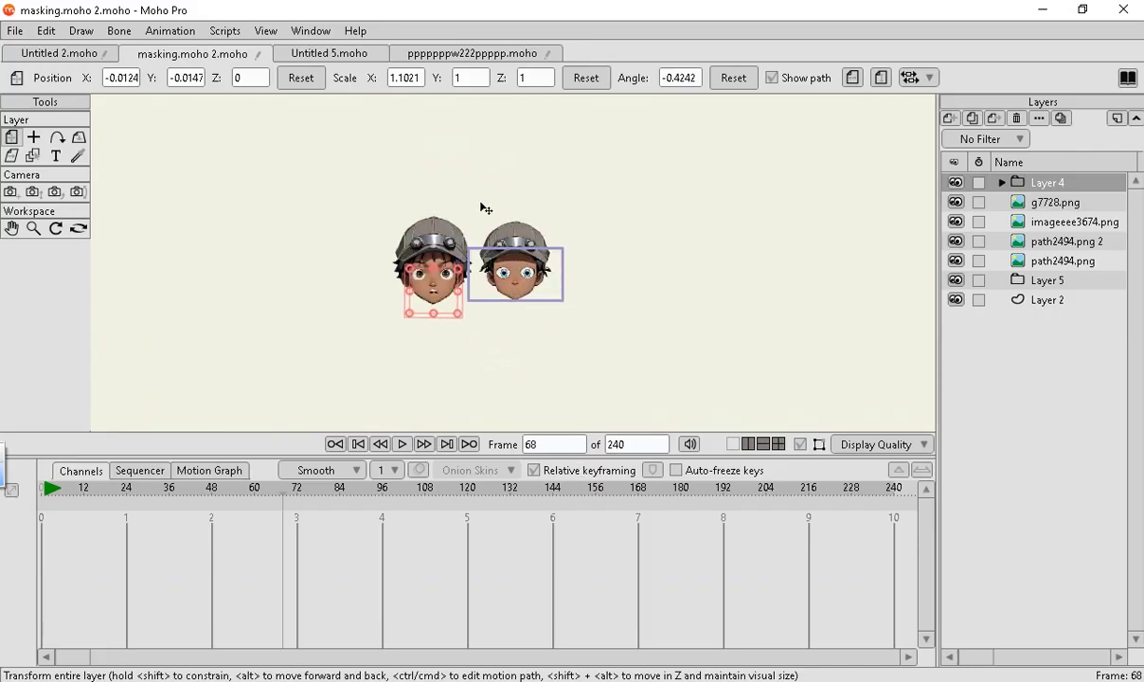
{"action": "scroll", "coordinate": [456, 260], "scroll_direction": "up", "scroll_amount": 2}
{"action": "scroll", "coordinate": [454, 291], "scroll_direction": "up", "scroll_amount": 1}
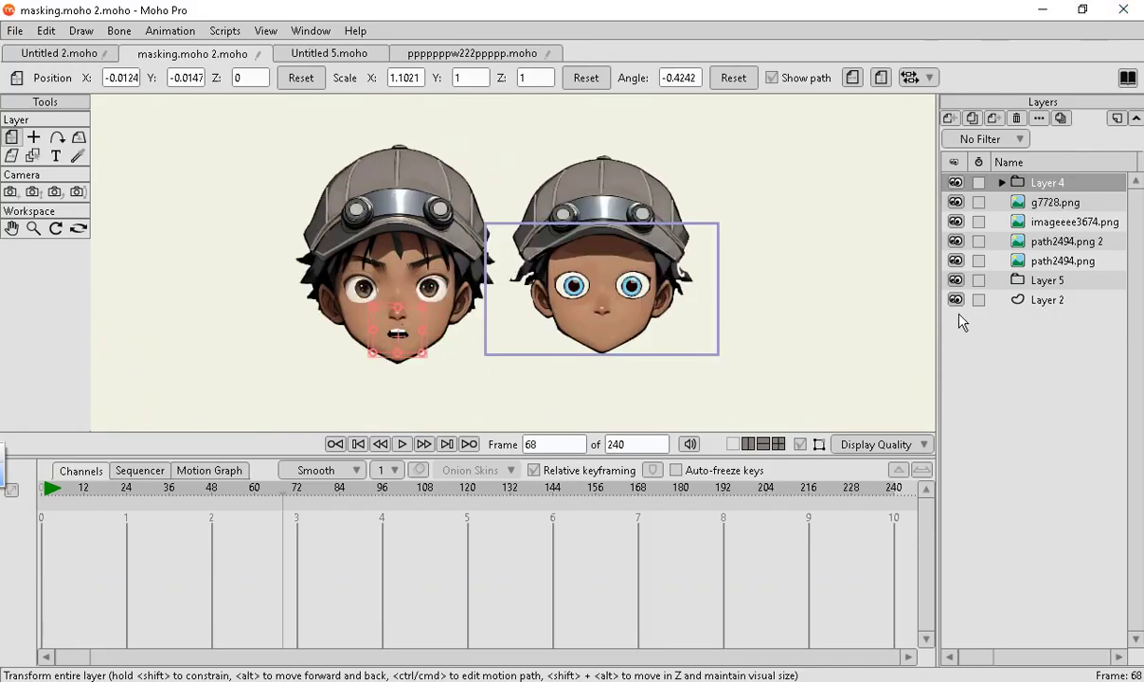
{"action": "left_click", "coordinate": [1002, 183]}
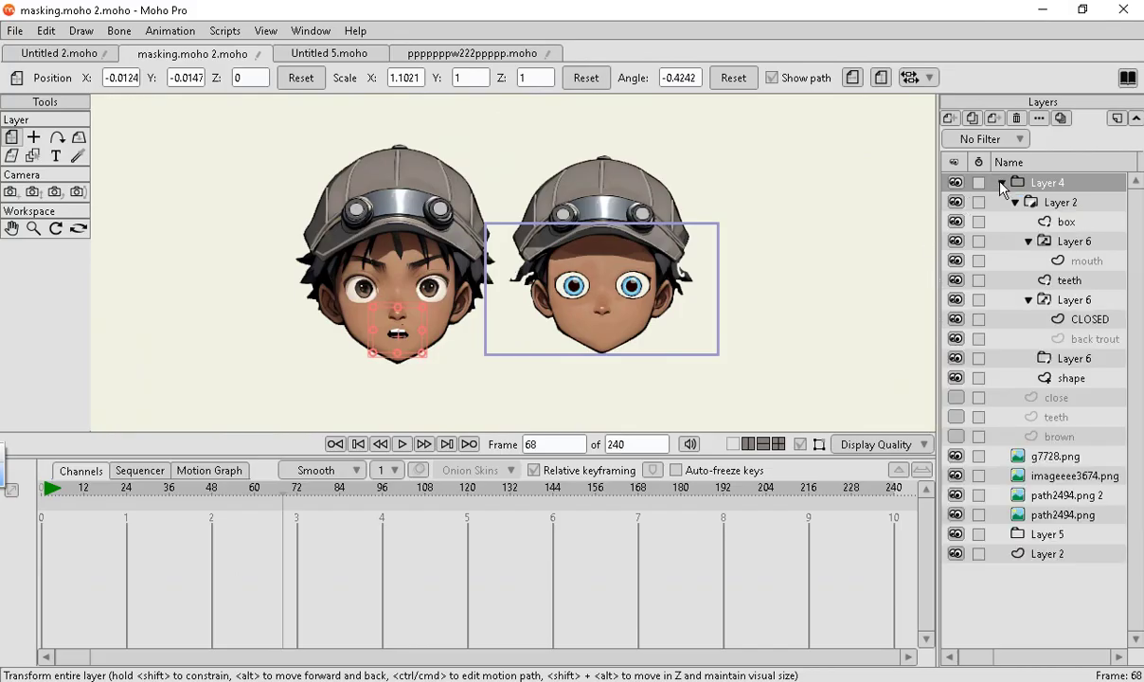
{"action": "scroll", "coordinate": [422, 388], "scroll_direction": "up", "scroll_amount": 4}
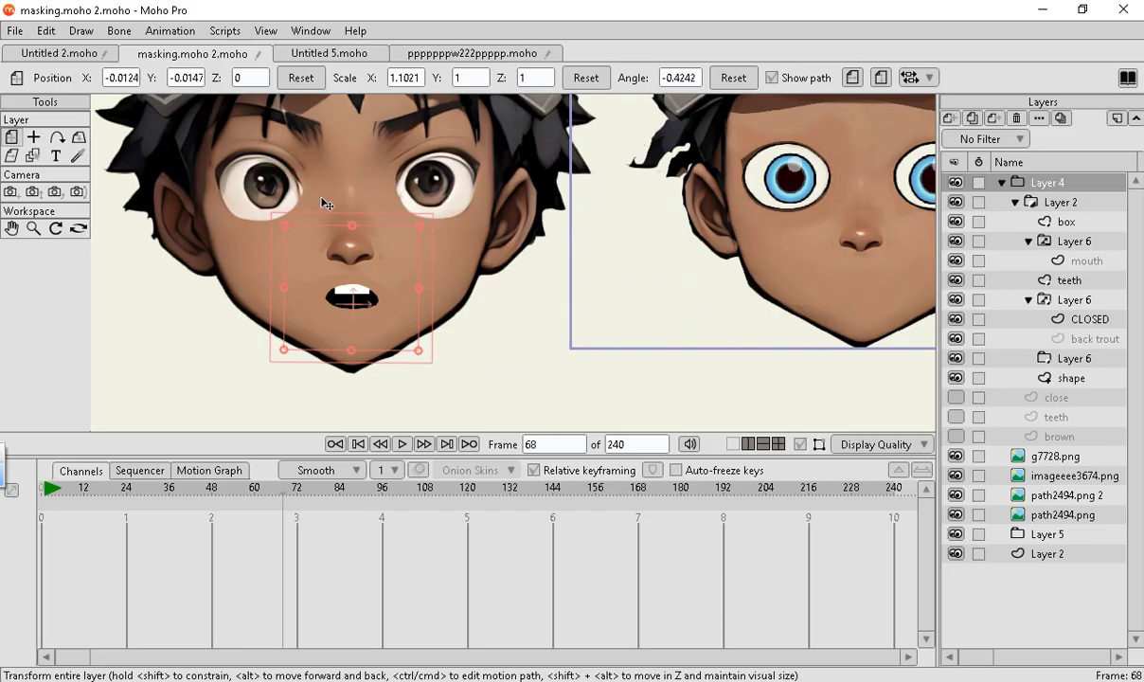
{"action": "scroll", "coordinate": [241, 388], "scroll_direction": "up", "scroll_amount": 2}
{"action": "scroll", "coordinate": [409, 281], "scroll_direction": "down", "scroll_amount": 3}
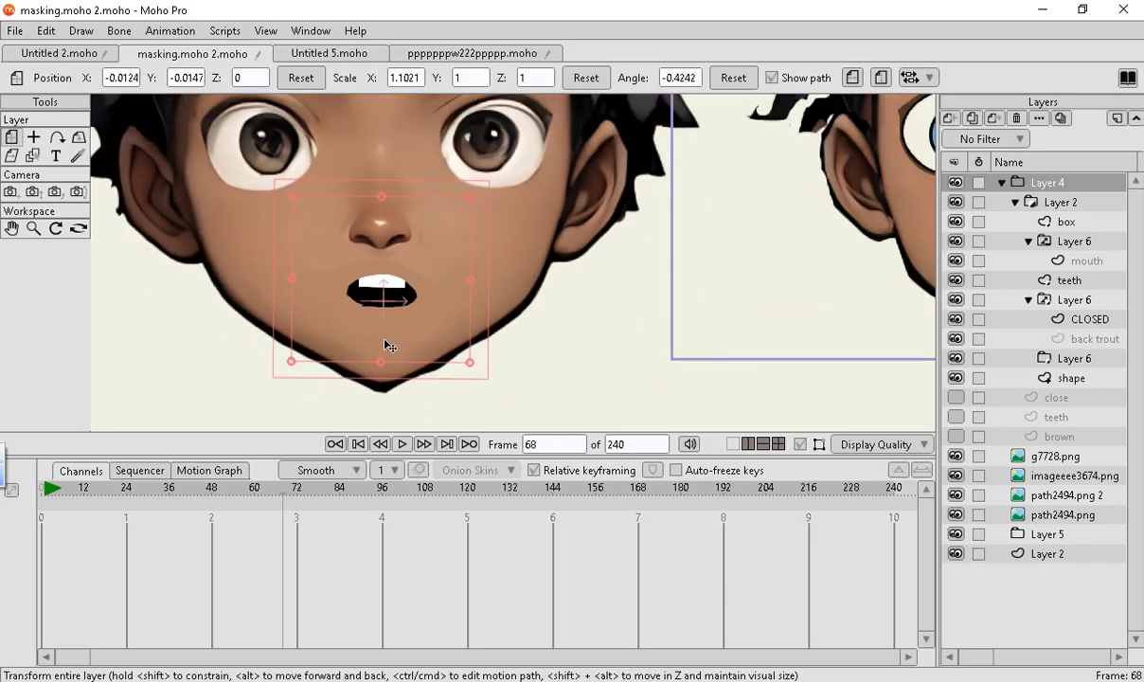
{"action": "scroll", "coordinate": [483, 289], "scroll_direction": "down", "scroll_amount": 2}
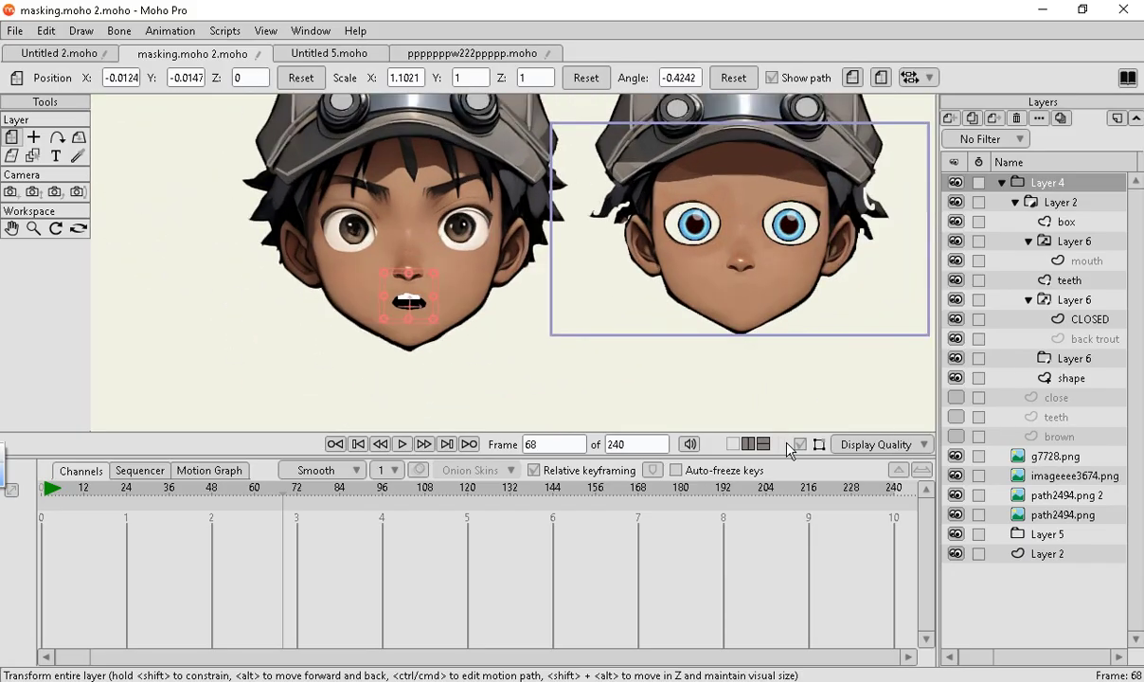
On frame 0, hide the brown-eyed head's image layer and path2494.png 2 to isolate the mouth.
{"action": "left_click_drag", "start_coordinate": [75, 488], "coordinate": [2, 578]}
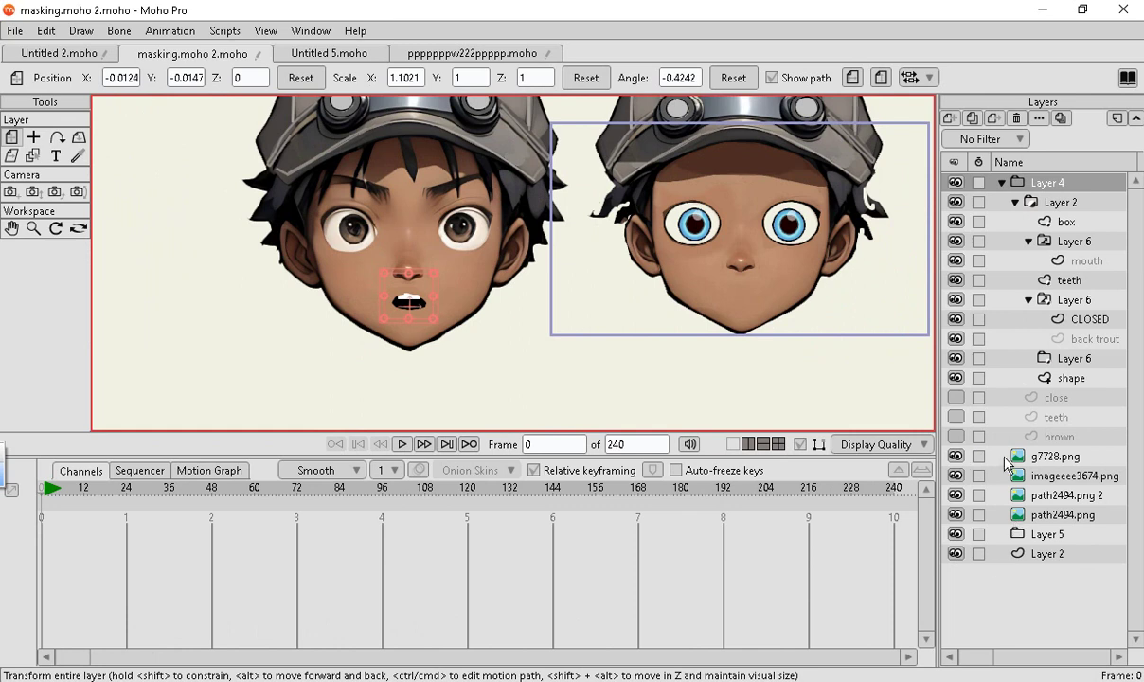
{"action": "left_click", "coordinate": [955, 476]}
{"action": "left_click", "coordinate": [955, 475]}
{"action": "left_click", "coordinate": [955, 495]}
{"action": "left_click", "coordinate": [955, 475]}
{"action": "left_click", "coordinate": [955, 495]}
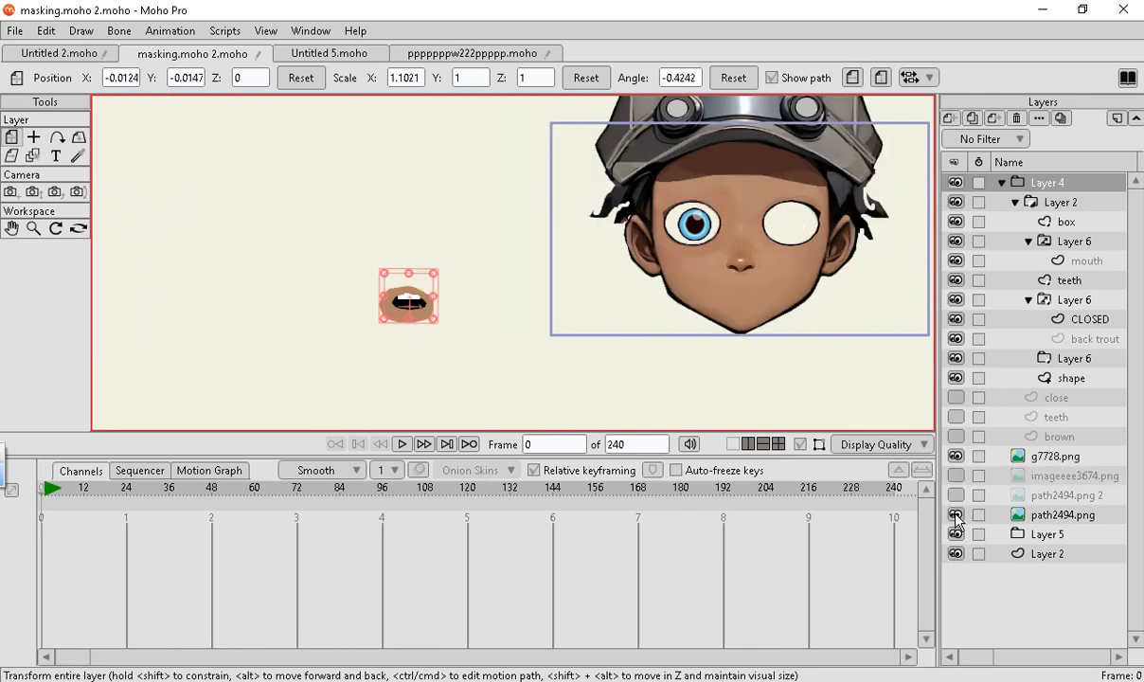
{"action": "scroll", "coordinate": [275, 314], "scroll_direction": "up", "scroll_amount": 9}
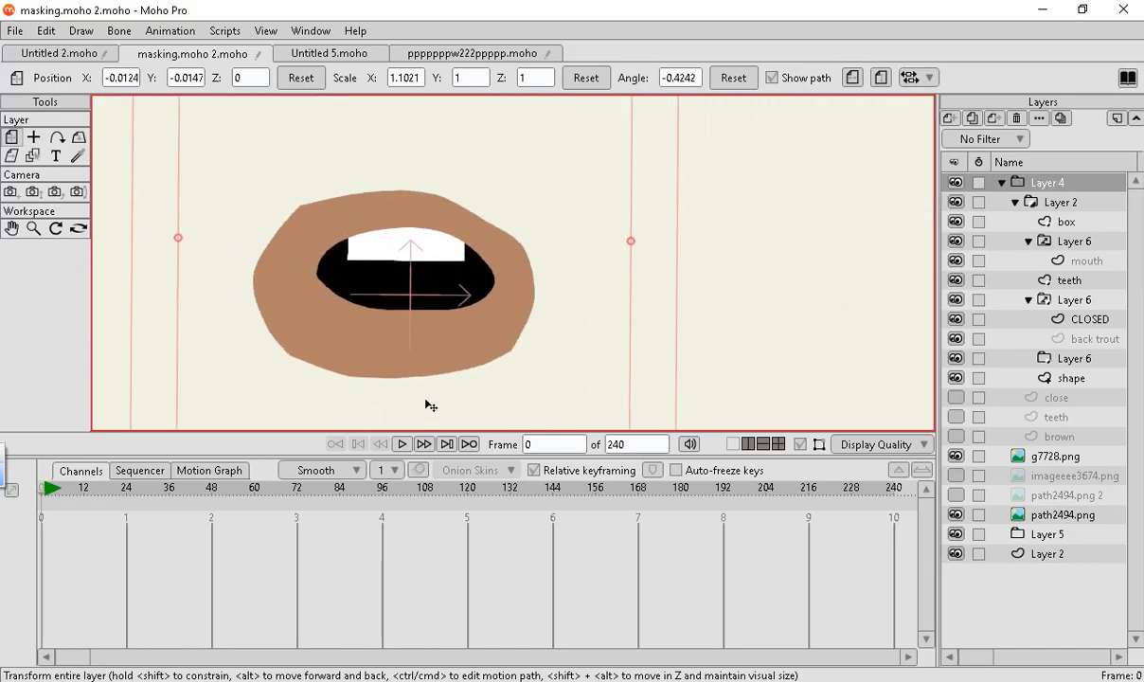
{"action": "scroll", "coordinate": [458, 329], "scroll_direction": "down", "scroll_amount": 6}
{"action": "scroll", "coordinate": [457, 329], "scroll_direction": "up", "scroll_amount": 1}
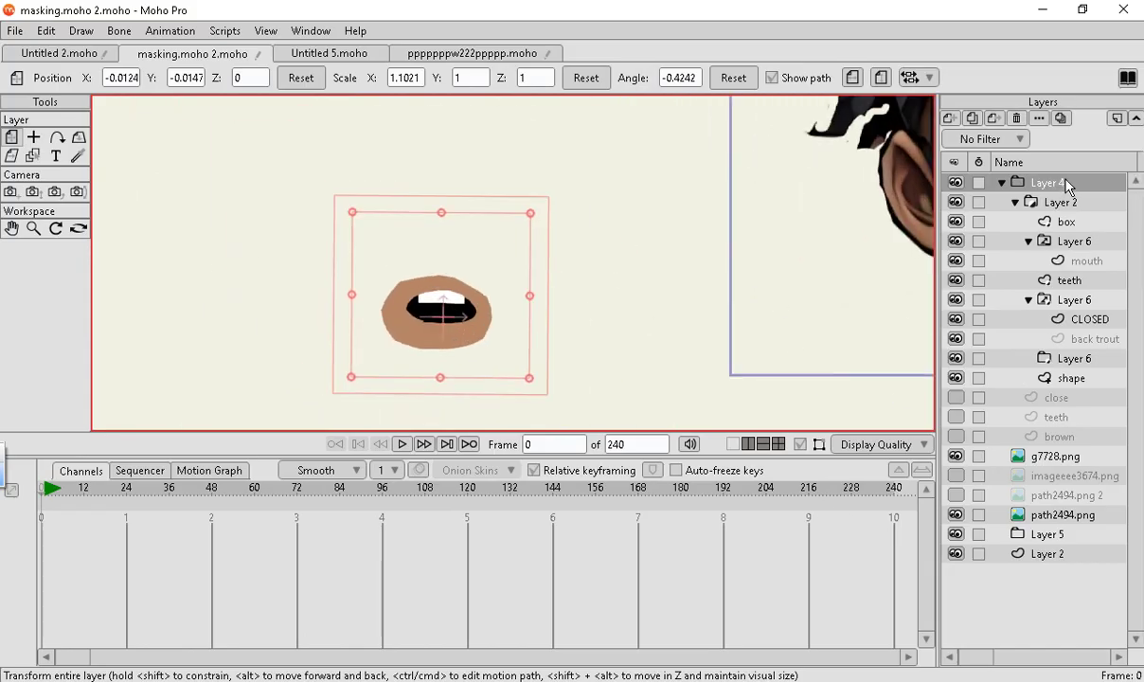
Inspect the general layer settings of Layer 2, which groups the mouth parts, and close them unchanged.
{"action": "left_click", "coordinate": [1078, 223]}
{"action": "double_click", "coordinate": [1062, 203]}
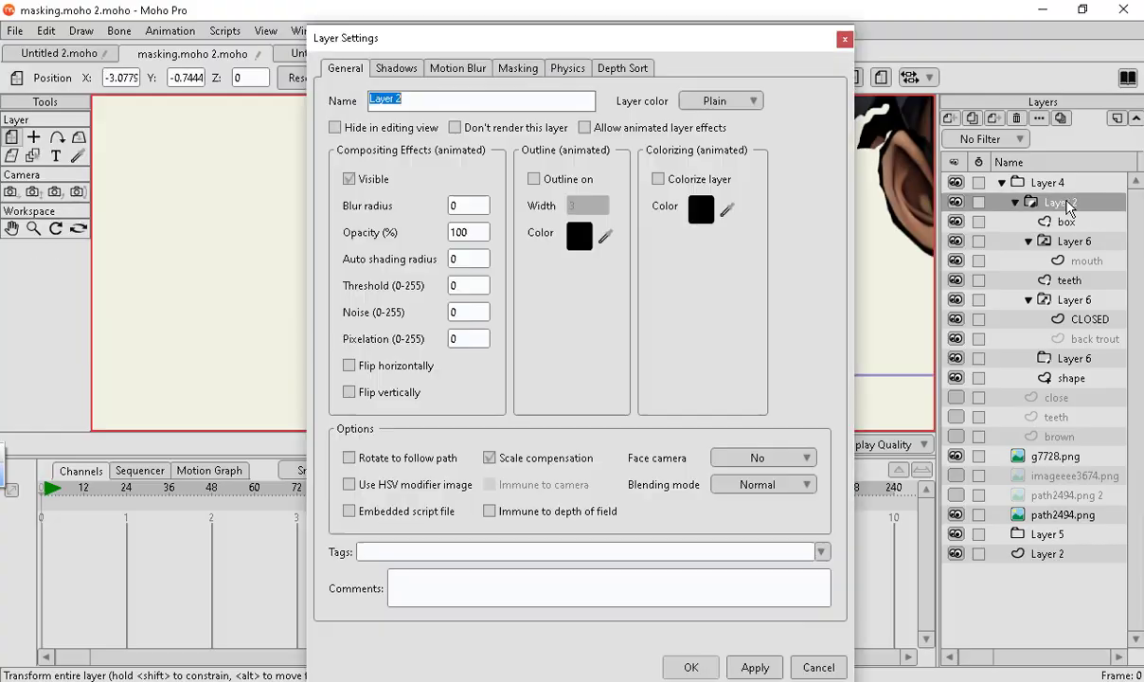
{"action": "left_click", "coordinate": [843, 39]}
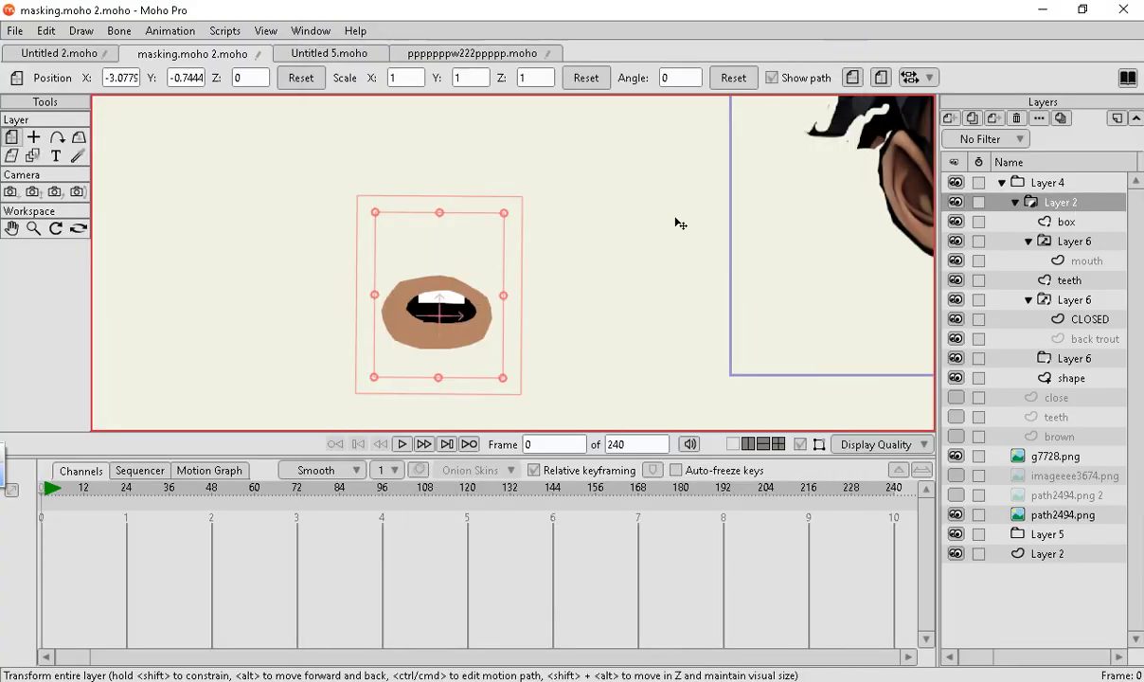
{"action": "scroll", "coordinate": [676, 222], "scroll_direction": "up", "scroll_amount": 5}
{"action": "scroll", "coordinate": [581, 303], "scroll_direction": "down", "scroll_amount": 3}
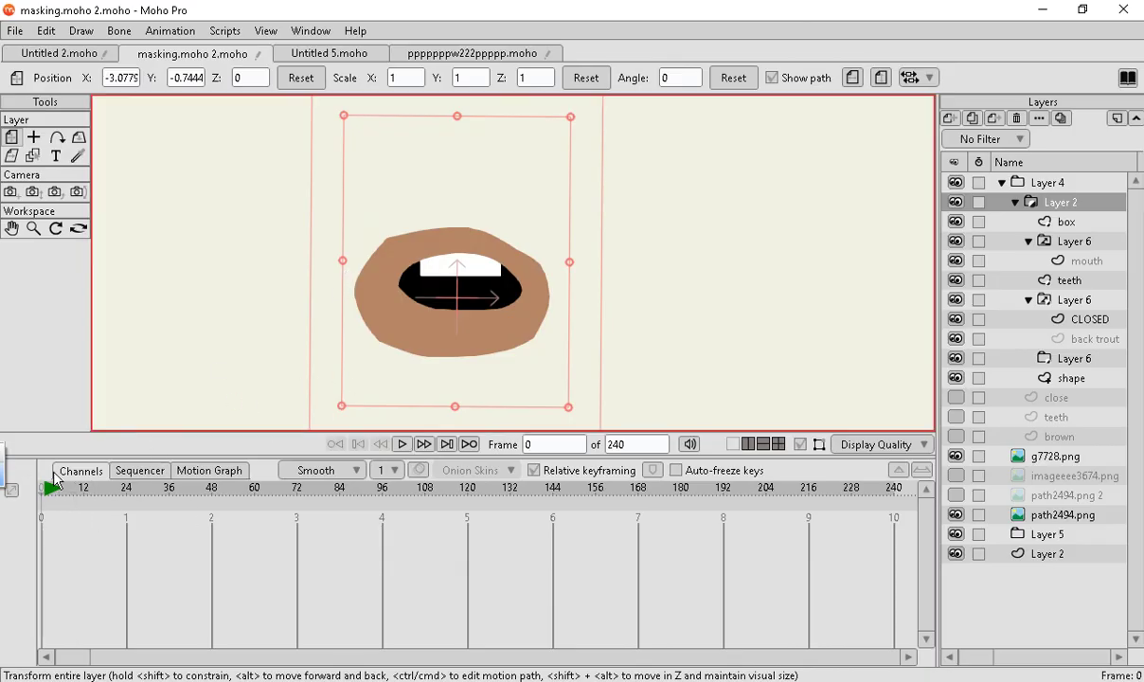
At frame 72, reshape the mouth layer by lowering its upper middle point slightly and raising its lower middle point to about Y 0.1069.
{"action": "left_click_drag", "start_coordinate": [54, 491], "coordinate": [295, 528]}
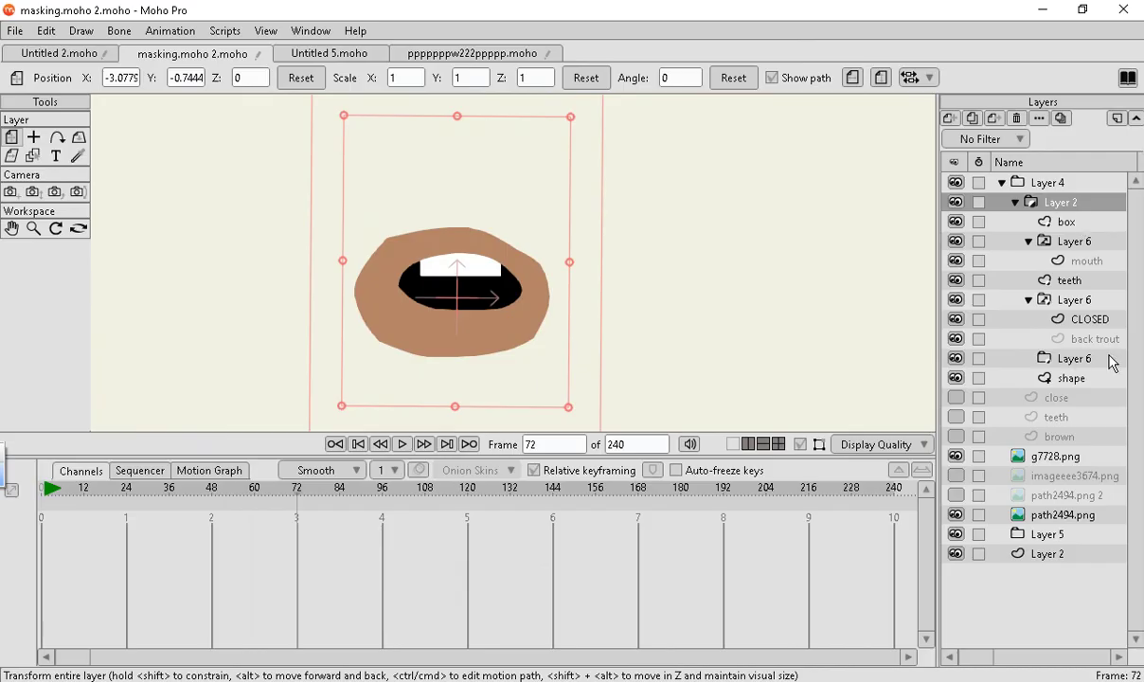
{"action": "left_click", "coordinate": [1085, 261]}
{"action": "left_click", "coordinate": [954, 262]}
{"action": "left_click", "coordinate": [954, 263]}
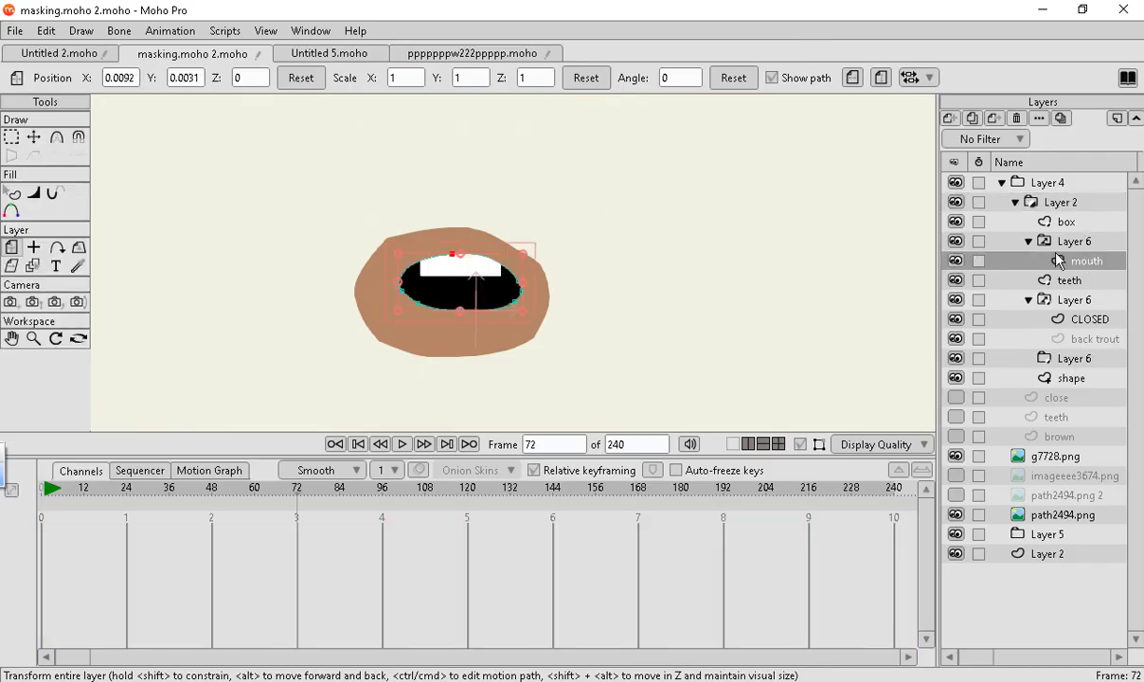
{"action": "scroll", "coordinate": [396, 332], "scroll_direction": "up", "scroll_amount": 4}
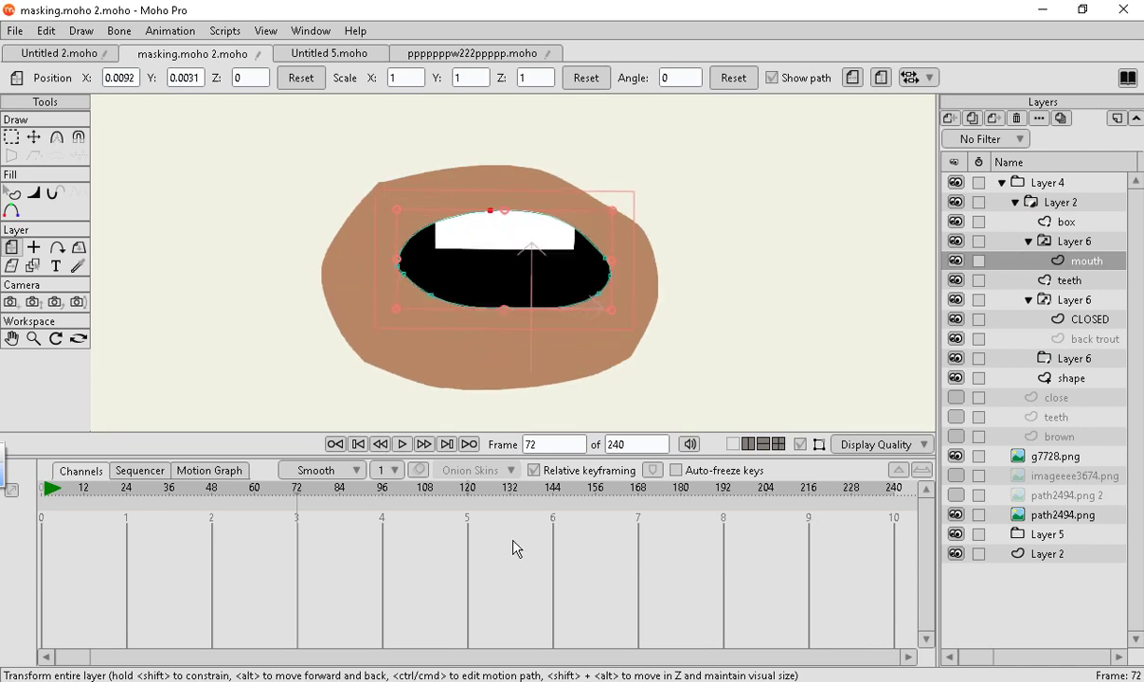
{"action": "left_click", "coordinate": [33, 137]}
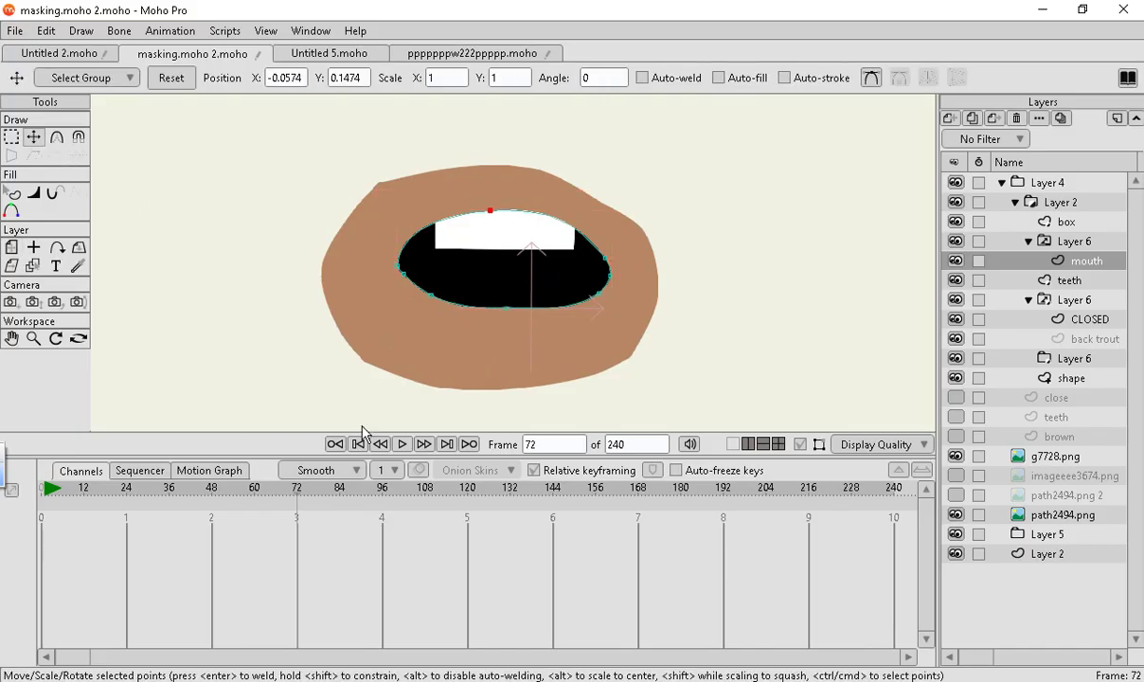
{"action": "mouse_move", "coordinate": [490, 215]}
{"action": "left_mouse_down"}
{"action": "mouse_move", "coordinate": [492, 265]}
{"action": "mouse_move", "coordinate": [486, 223]}
{"action": "left_mouse_up"}
{"action": "left_click_drag", "start_coordinate": [507, 309], "coordinate": [498, 236]}
{"action": "scroll", "coordinate": [467, 328], "scroll_direction": "down", "scroll_amount": 3}
{"action": "scroll", "coordinate": [478, 324], "scroll_direction": "up", "scroll_amount": 5}
{"action": "scroll", "coordinate": [540, 236], "scroll_direction": "down", "scroll_amount": 2}
{"action": "scroll", "coordinate": [531, 187], "scroll_direction": "up", "scroll_amount": 3}
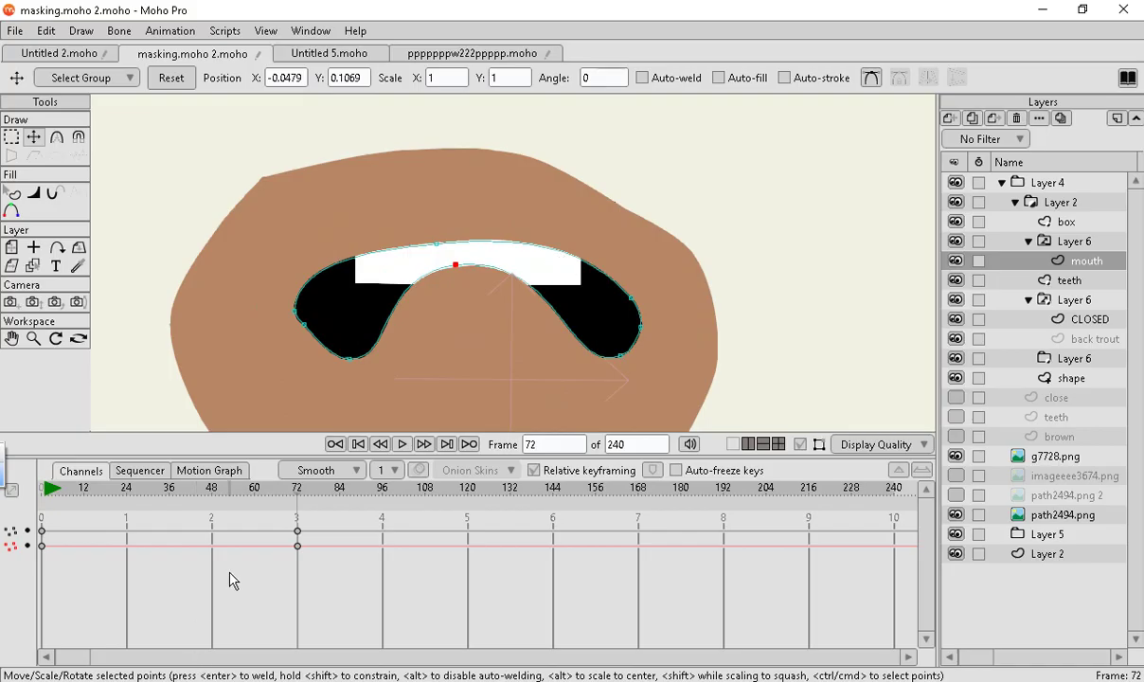
At frame 0, raise the mouth shape's lower middle point to about Y 0.0986 so it curves up over the teeth.
{"action": "left_click_drag", "start_coordinate": [307, 504], "coordinate": [41, 502]}
{"action": "scroll", "coordinate": [381, 301], "scroll_direction": "down", "scroll_amount": 5}
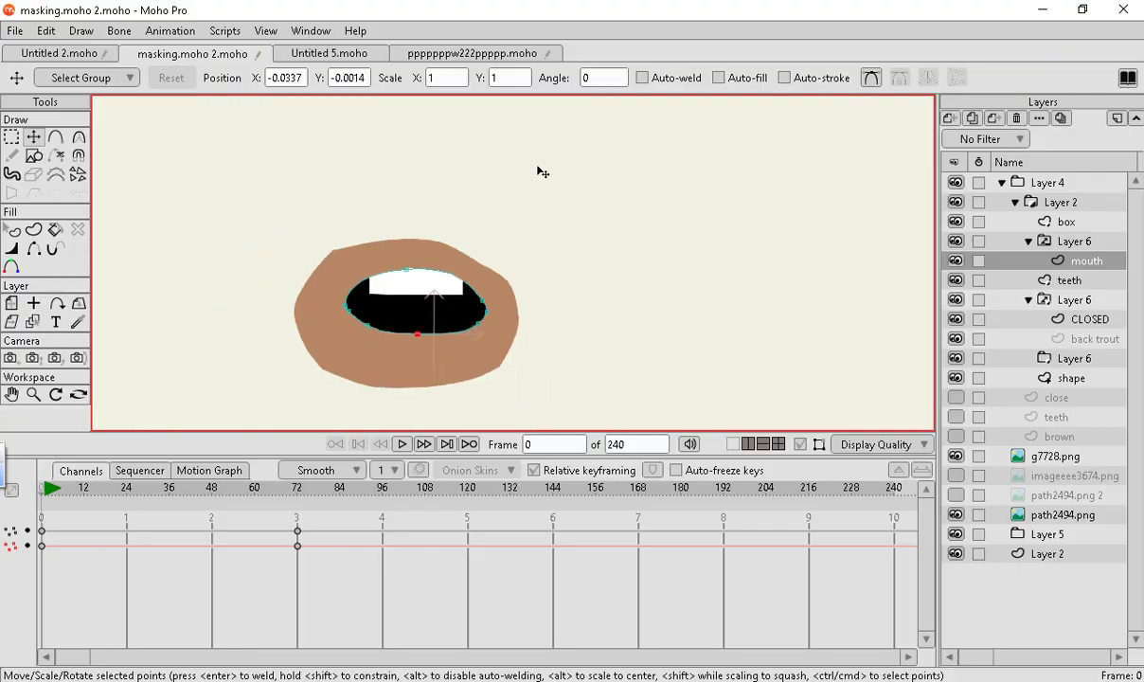
{"action": "scroll", "coordinate": [599, 171], "scroll_direction": "down", "scroll_amount": 3}
{"action": "scroll", "coordinate": [592, 198], "scroll_direction": "up", "scroll_amount": 2}
{"action": "scroll", "coordinate": [333, 79], "scroll_direction": "up", "scroll_amount": 1}
{"action": "scroll", "coordinate": [274, 392], "scroll_direction": "down", "scroll_amount": 5}
{"action": "scroll", "coordinate": [274, 392], "scroll_direction": "up", "scroll_amount": 3}
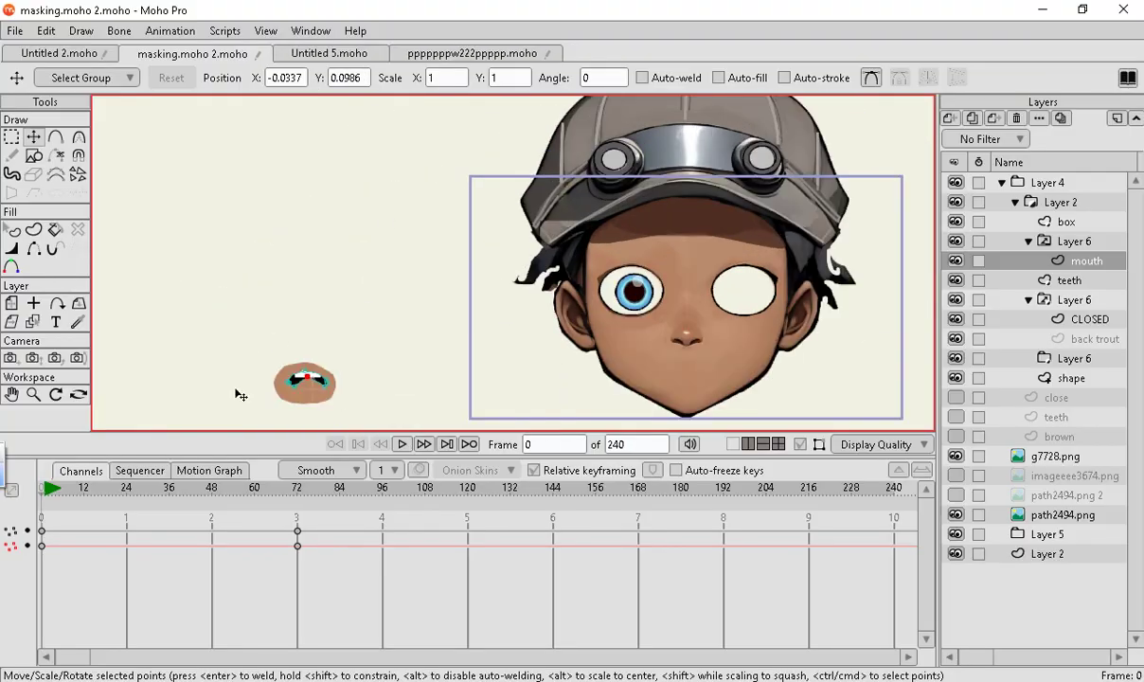
Show the brown-eyed head's image layer again and examine how the reshaped mouth blends into the face.
{"action": "left_click", "coordinate": [955, 475]}
{"action": "scroll", "coordinate": [506, 290], "scroll_direction": "down", "scroll_amount": 3}
{"action": "scroll", "coordinate": [305, 397], "scroll_direction": "up", "scroll_amount": 3}
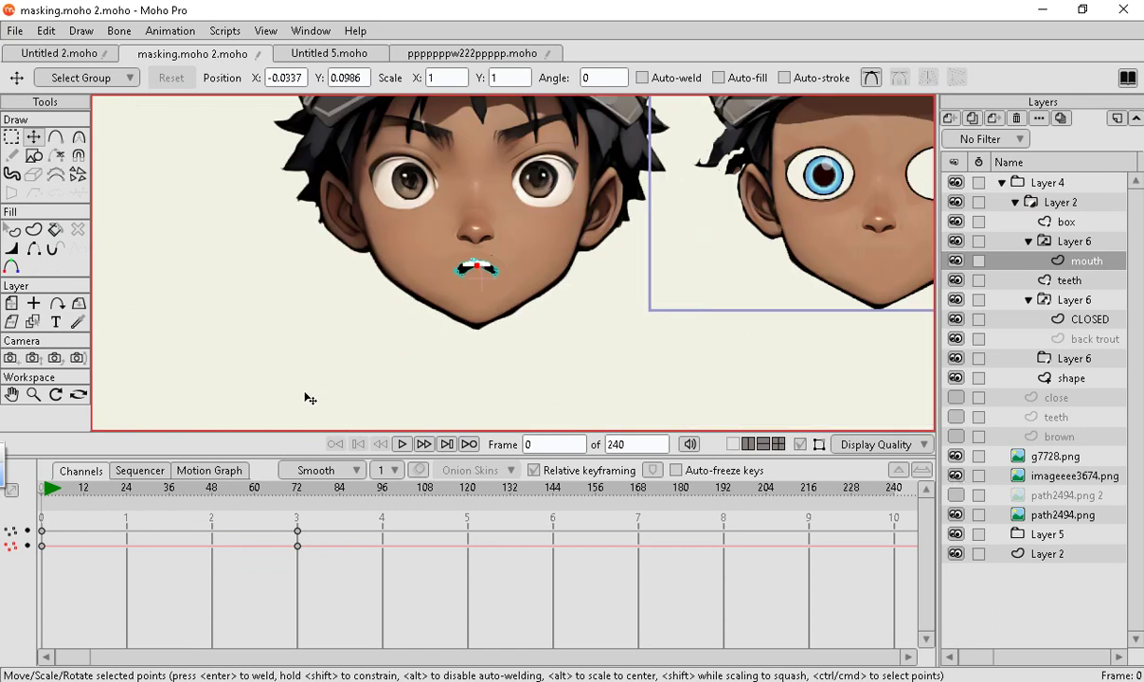
{"action": "scroll", "coordinate": [675, 133], "scroll_direction": "up", "scroll_amount": 2}
{"action": "scroll", "coordinate": [390, 308], "scroll_direction": "up", "scroll_amount": 3}
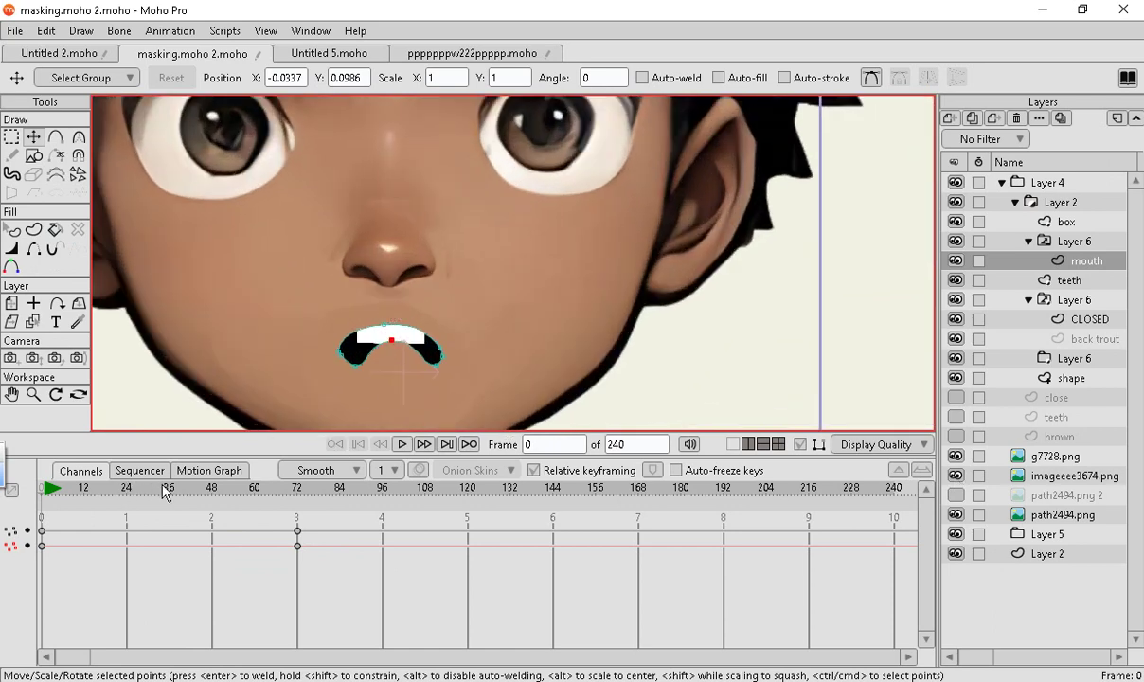
Lower the mouth shape's lower middle point at frame 121 and raise it back to about Y 0.0910 at frame 171.
{"action": "left_click_drag", "start_coordinate": [298, 493], "coordinate": [27, 496]}
{"action": "mouse_move", "coordinate": [76, 661]}
{"action": "left_mouse_down"}
{"action": "mouse_move", "coordinate": [257, 547]}
{"action": "mouse_move", "coordinate": [328, 556]}
{"action": "mouse_move", "coordinate": [66, 677]}
{"action": "left_mouse_up"}
{"action": "left_click_drag", "start_coordinate": [64, 558], "coordinate": [471, 592]}
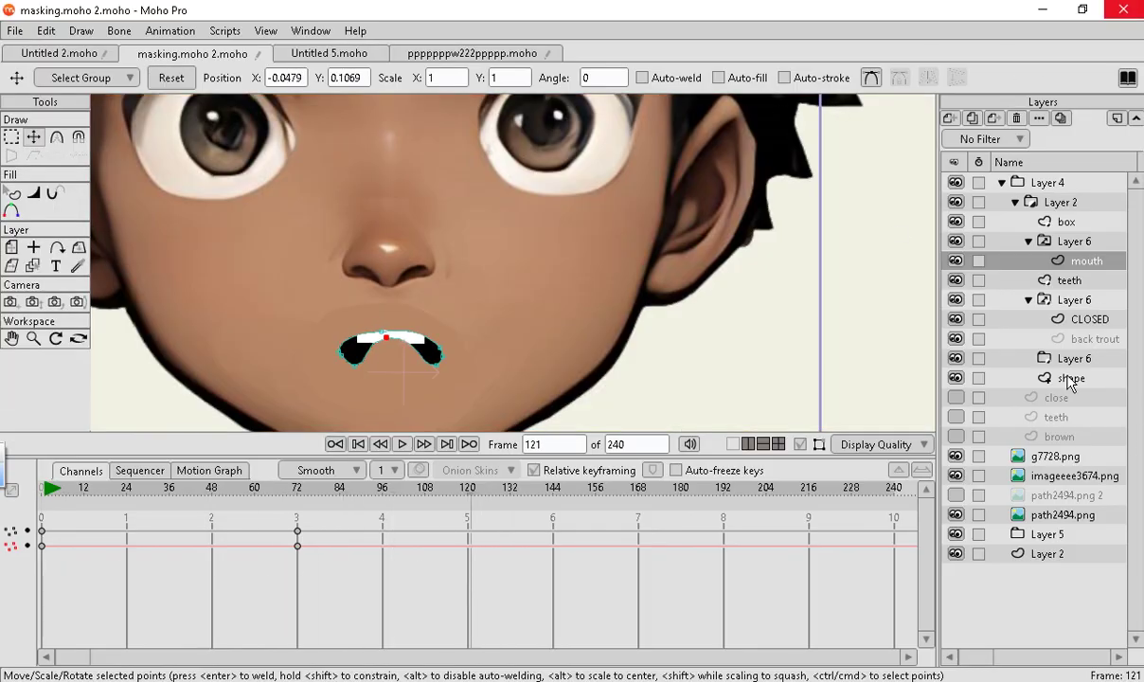
{"action": "scroll", "coordinate": [497, 248], "scroll_direction": "down", "scroll_amount": 5}
{"action": "scroll", "coordinate": [409, 301], "scroll_direction": "up", "scroll_amount": 3}
{"action": "scroll", "coordinate": [566, 292], "scroll_direction": "up", "scroll_amount": 2}
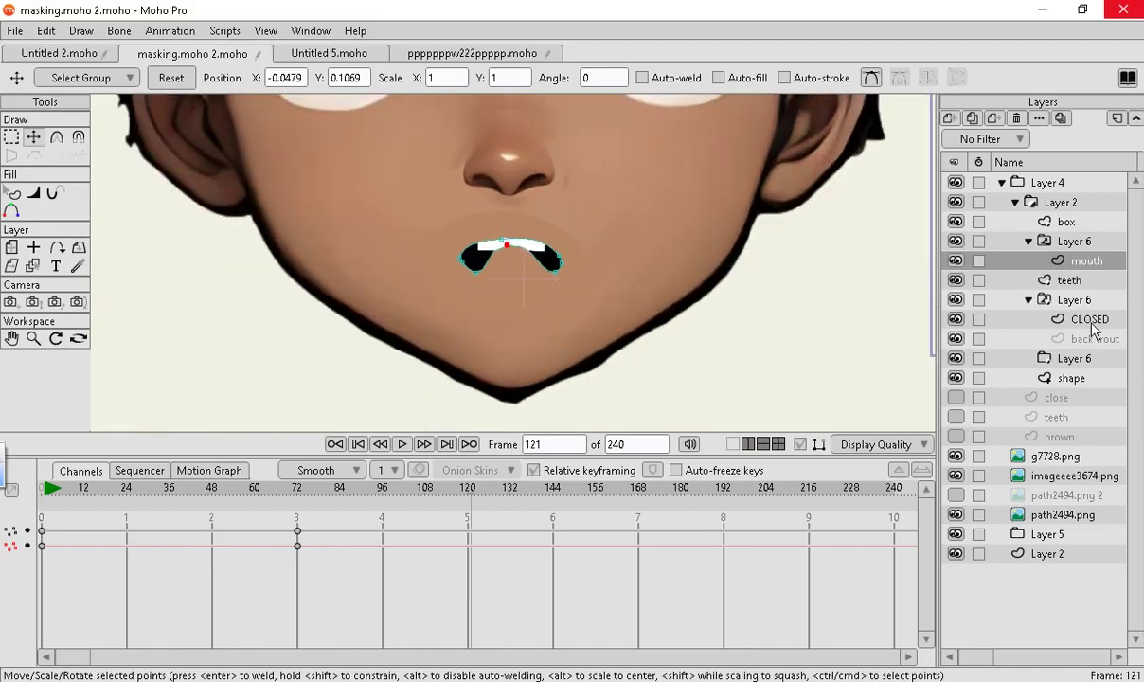
{"action": "scroll", "coordinate": [557, 271], "scroll_direction": "up", "scroll_amount": 2}
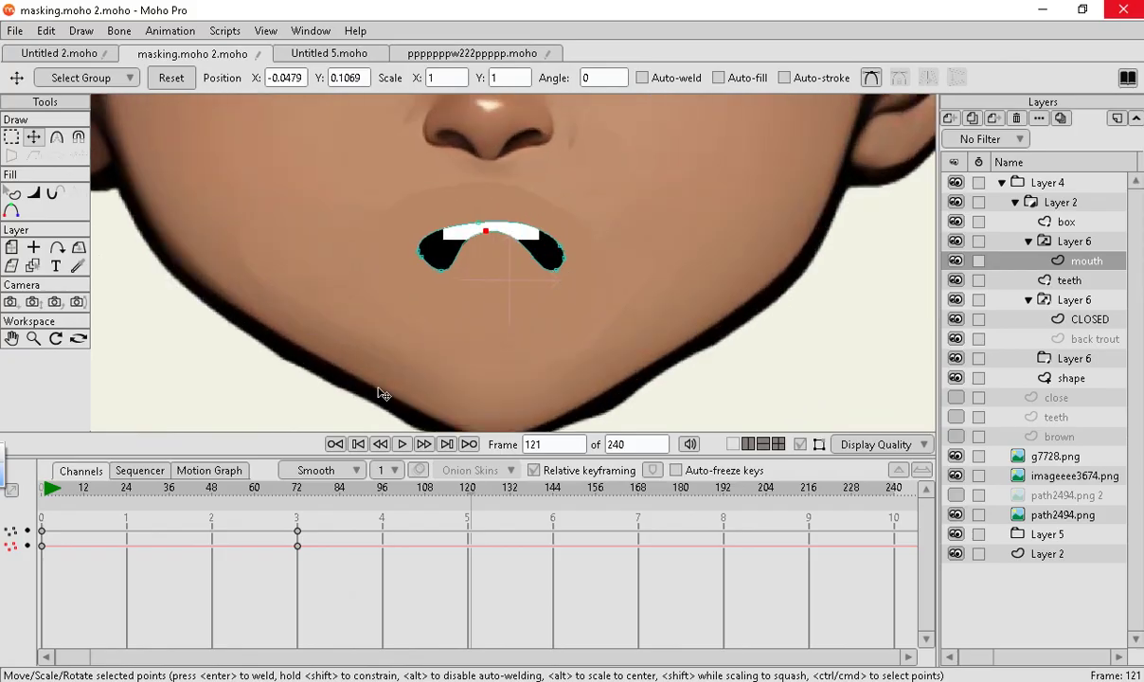
{"action": "left_click_drag", "start_coordinate": [490, 238], "coordinate": [491, 284]}
{"action": "left_click_drag", "start_coordinate": [468, 503], "coordinate": [649, 544]}
{"action": "left_click_drag", "start_coordinate": [485, 286], "coordinate": [488, 240]}
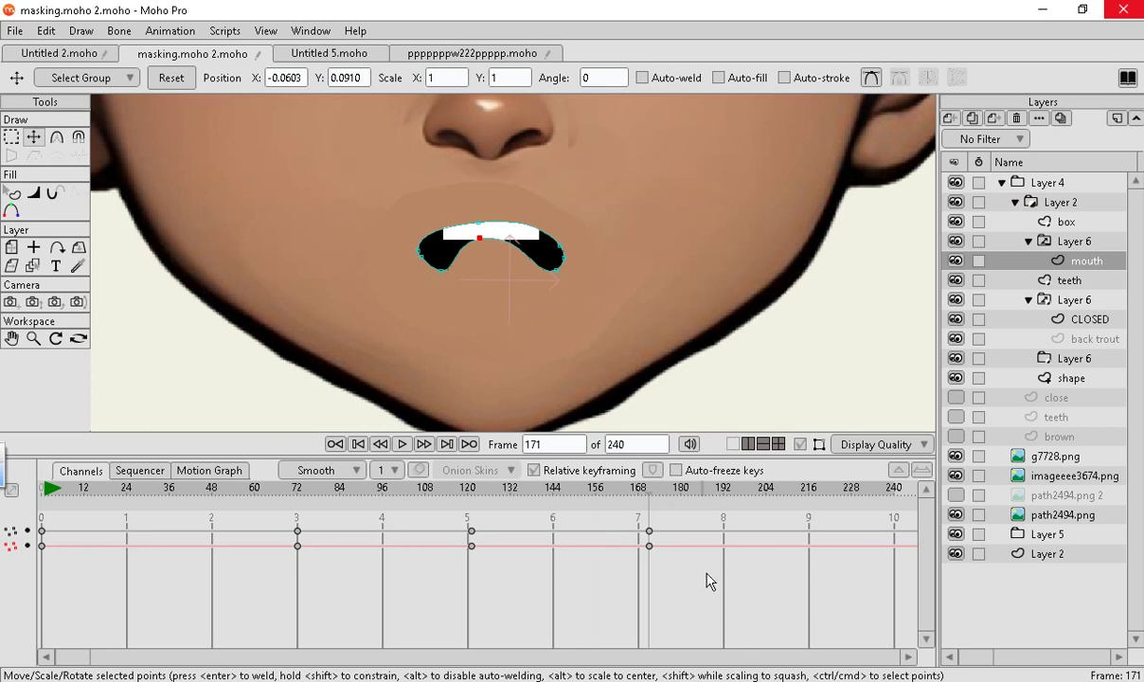
At frame 199, pull the mouth's corner on the ear side nearest the second head to about X 0.1529, Y 0.0330 and lower its lower middle point to about Y 0.0048.
{"action": "left_click_drag", "start_coordinate": [651, 497], "coordinate": [734, 558]}
{"action": "left_click_drag", "start_coordinate": [564, 257], "coordinate": [589, 265]}
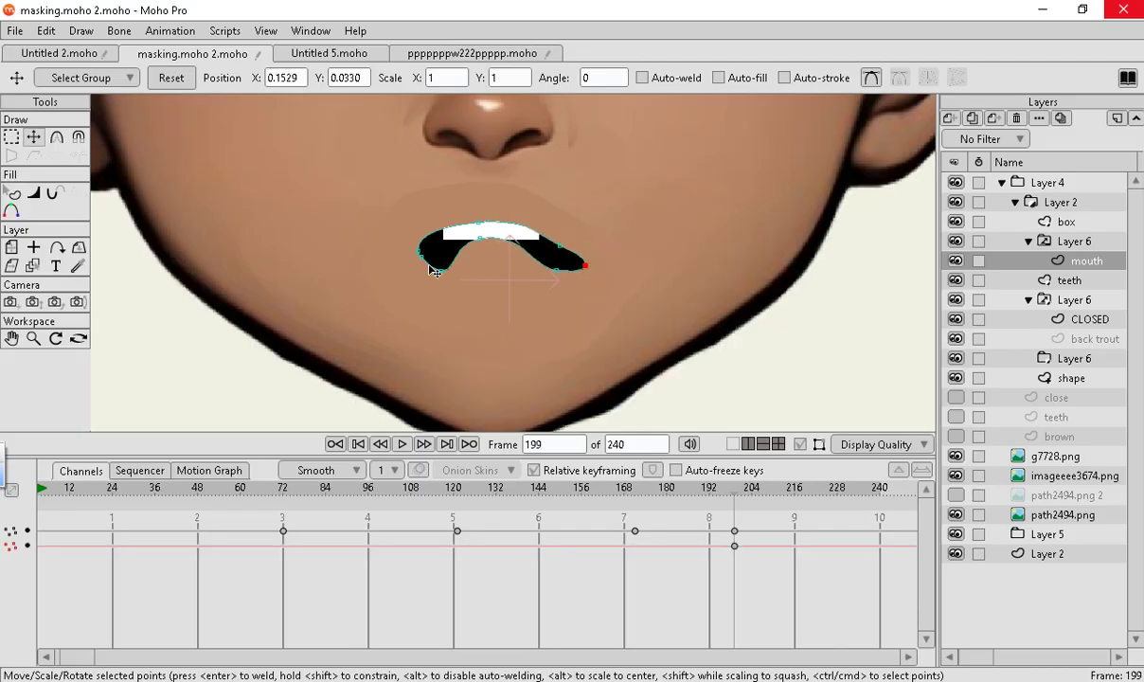
{"action": "left_click_drag", "start_coordinate": [420, 263], "coordinate": [503, 290]}
{"action": "mouse_move", "coordinate": [560, 250]}
{"action": "left_mouse_down"}
{"action": "mouse_move", "coordinate": [584, 230]}
{"action": "mouse_move", "coordinate": [536, 255]}
{"action": "mouse_move", "coordinate": [563, 242]}
{"action": "left_mouse_up"}
{"action": "mouse_move", "coordinate": [498, 286]}
{"action": "left_mouse_down"}
{"action": "mouse_move", "coordinate": [501, 317]}
{"action": "mouse_move", "coordinate": [498, 270]}
{"action": "mouse_move", "coordinate": [495, 281]}
{"action": "left_mouse_up"}
At frame 199, lower the mouth outline's outer point at the opposite corner to about X -0.1968, Y 0.0298.
{"action": "scroll", "coordinate": [490, 309], "scroll_direction": "down", "scroll_amount": 6}
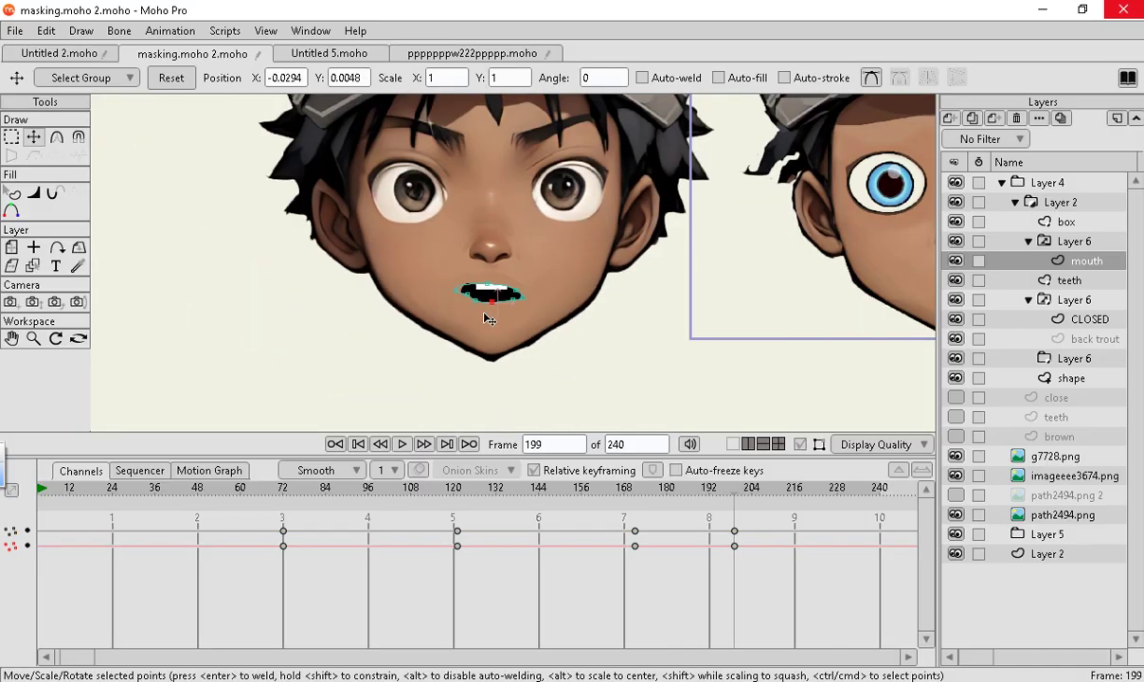
{"action": "scroll", "coordinate": [485, 324], "scroll_direction": "up", "scroll_amount": 3}
{"action": "left_click_drag", "start_coordinate": [437, 331], "coordinate": [433, 340]}
{"action": "scroll", "coordinate": [498, 317], "scroll_direction": "down", "scroll_amount": 4}
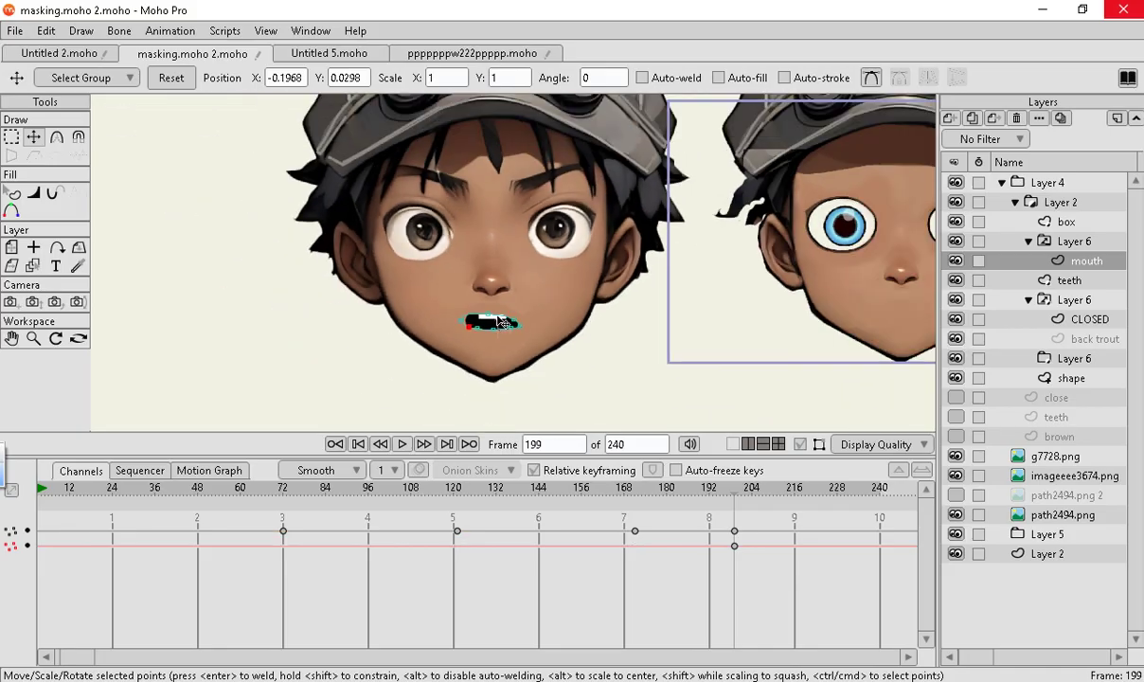
Toggle the visibility of the Layer 2 and Layer 4 groups off and on to compare the face with and without the mouth rig.
{"action": "left_click", "coordinate": [956, 201]}
{"action": "left_click", "coordinate": [956, 202]}
{"action": "left_click", "coordinate": [956, 183]}
{"action": "left_click", "coordinate": [956, 182]}
{"action": "left_click", "coordinate": [1009, 181]}
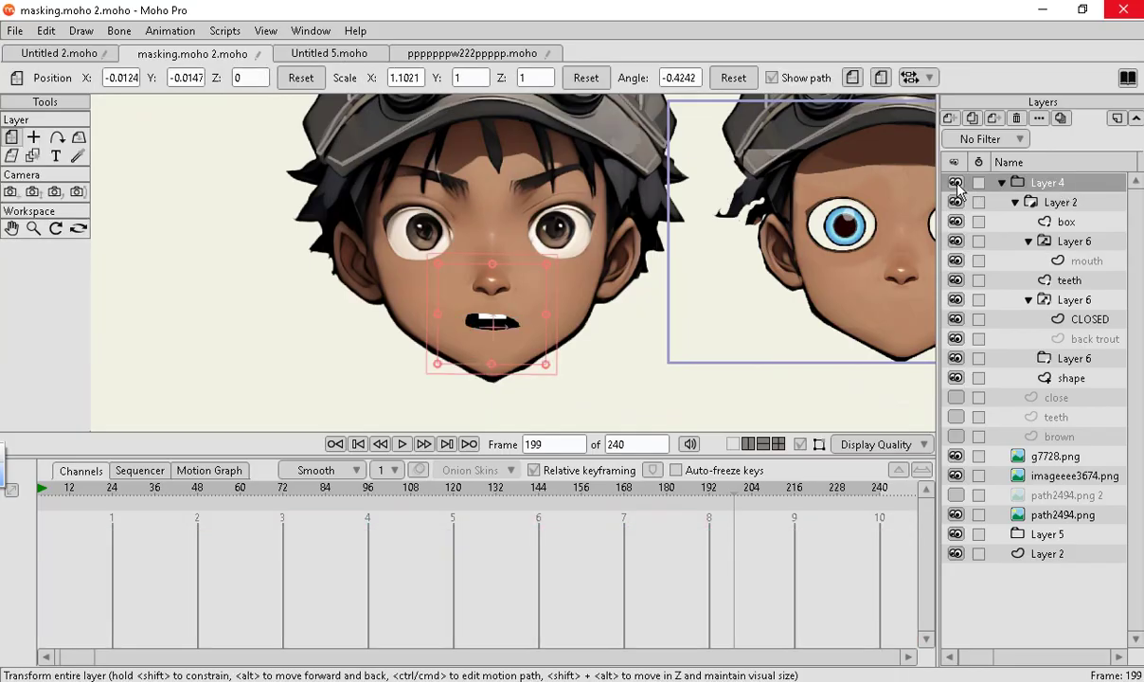
{"action": "left_click", "coordinate": [955, 183]}
{"action": "left_click", "coordinate": [955, 183]}
{"action": "left_click", "coordinate": [956, 183]}
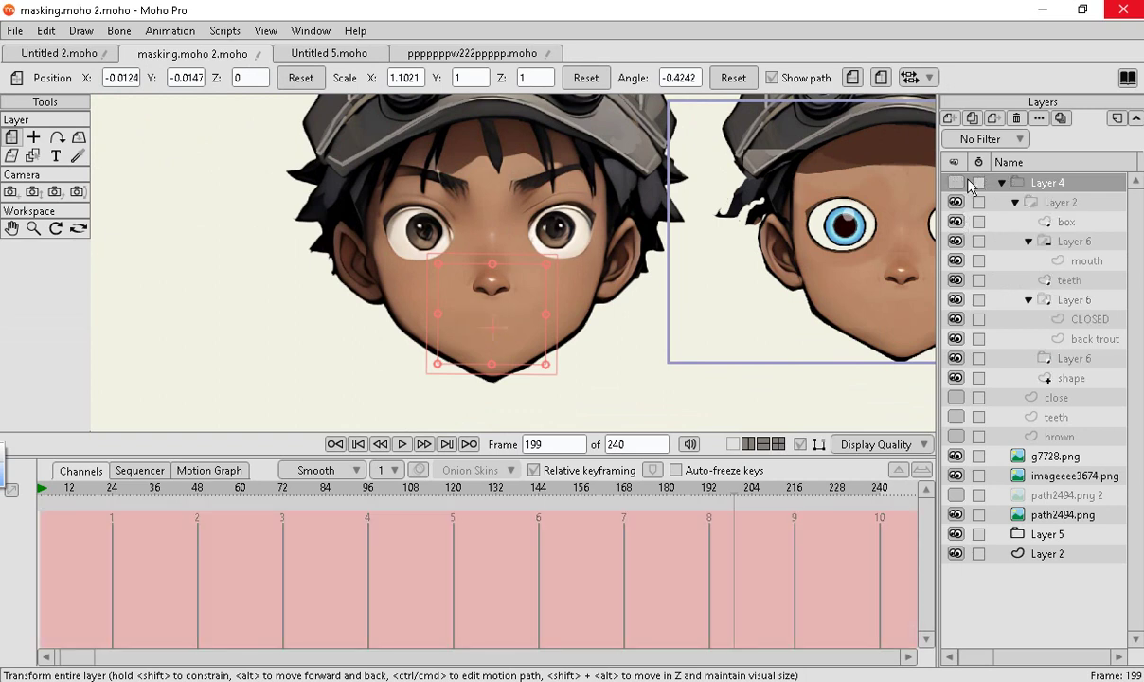
{"action": "left_click", "coordinate": [956, 183]}
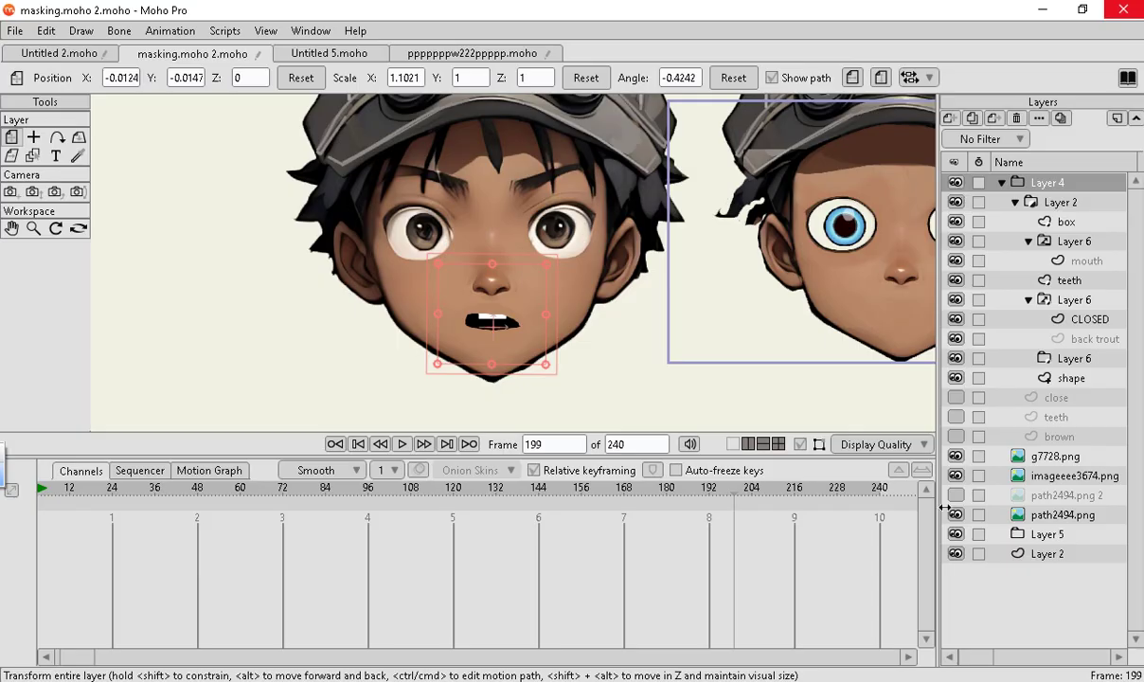
{"action": "scroll", "coordinate": [452, 329], "scroll_direction": "down", "scroll_amount": 3}
{"action": "scroll", "coordinate": [450, 289], "scroll_direction": "up", "scroll_amount": 6}
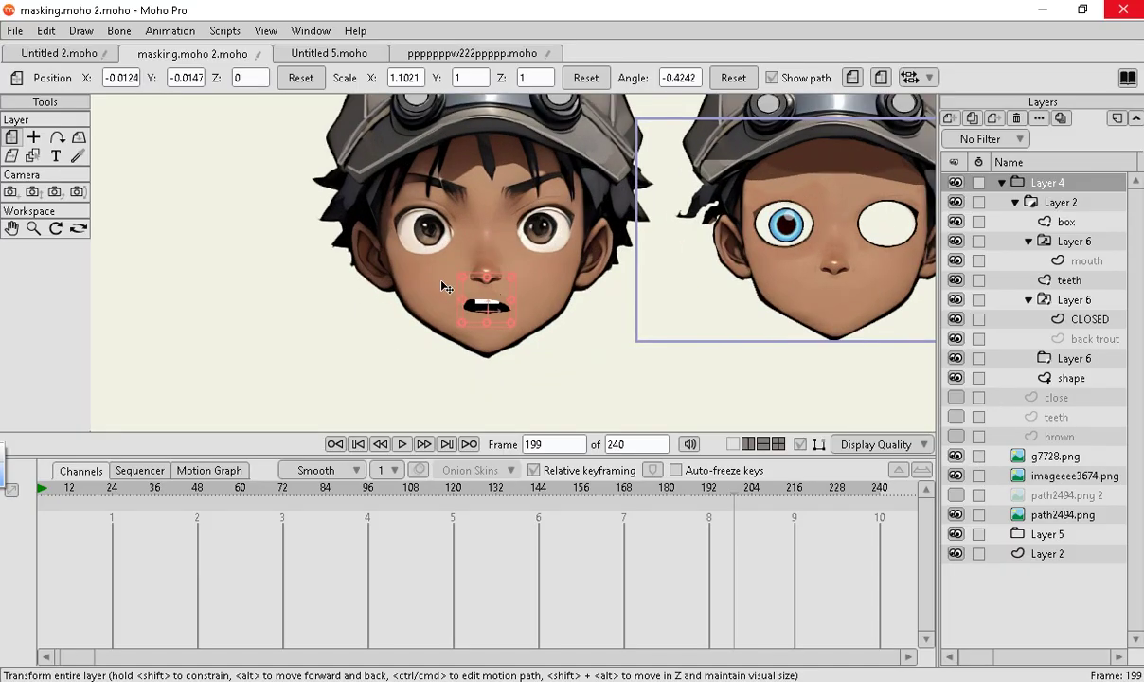
{"action": "scroll", "coordinate": [511, 307], "scroll_direction": "down", "scroll_amount": 3}
{"action": "scroll", "coordinate": [511, 308], "scroll_direction": "up", "scroll_amount": 4}
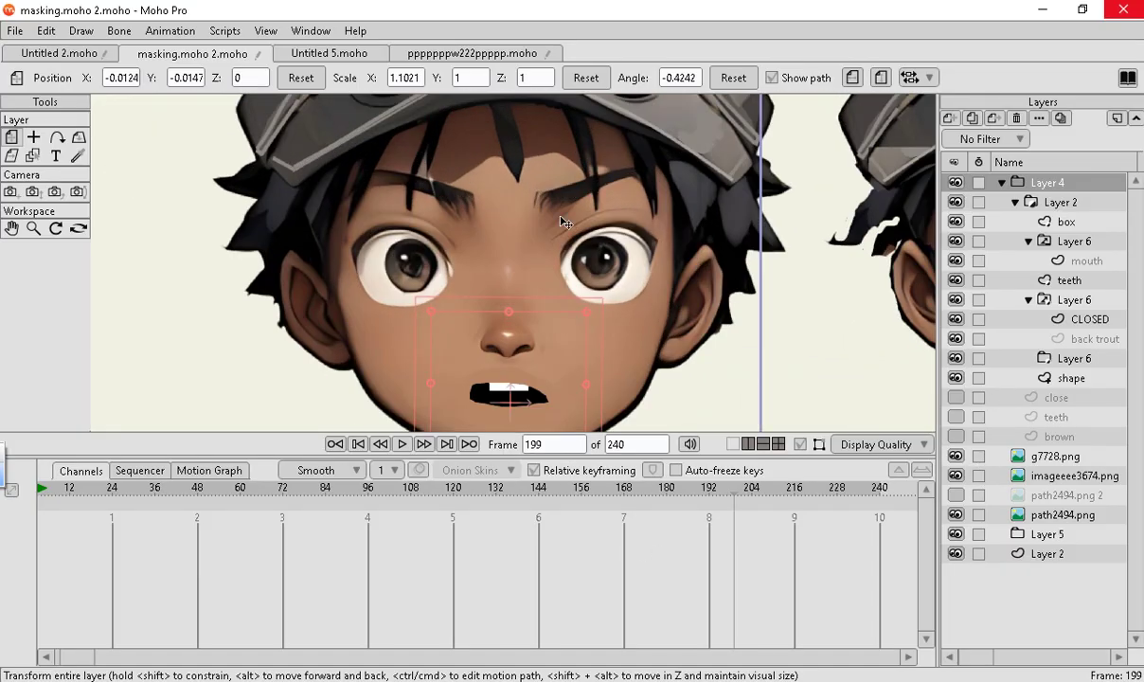
Scrub the animation from frame 0 to frame 154 and back to review how the mouth changes shape on the face.
{"action": "left_click_drag", "start_coordinate": [240, 509], "coordinate": [9, 481]}
{"action": "scroll", "coordinate": [280, 310], "scroll_direction": "down", "scroll_amount": 2}
{"action": "scroll", "coordinate": [684, 326], "scroll_direction": "up", "scroll_amount": 3}
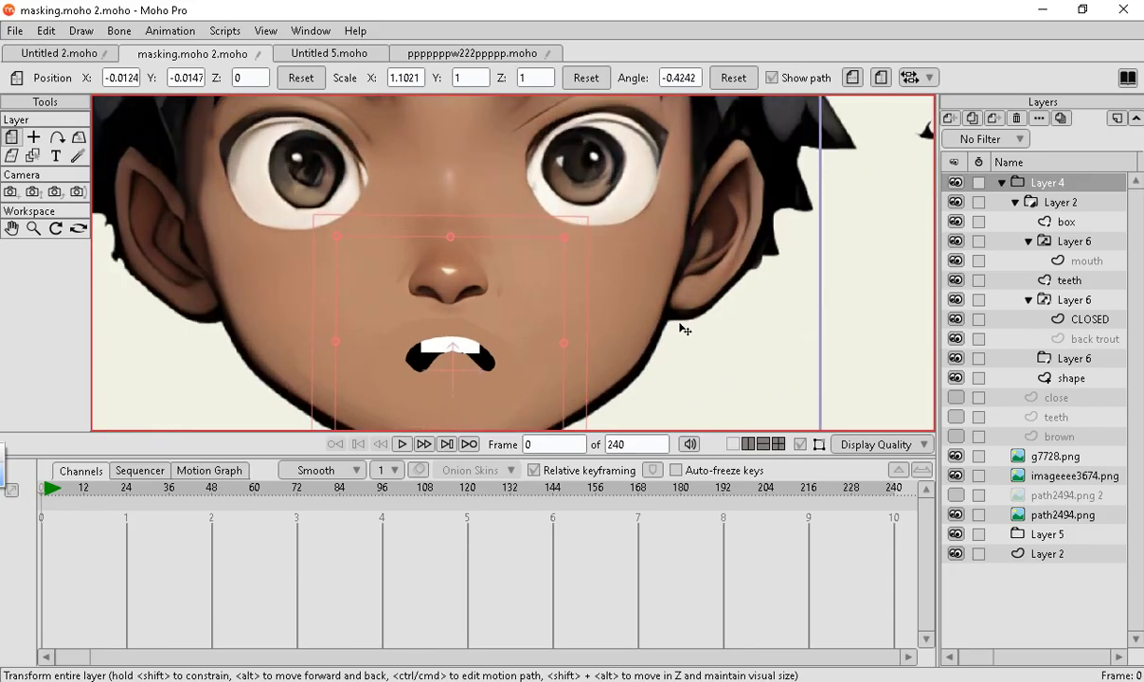
{"action": "scroll", "coordinate": [511, 212], "scroll_direction": "down", "scroll_amount": 3}
{"action": "scroll", "coordinate": [505, 258], "scroll_direction": "up", "scroll_amount": 2}
{"action": "scroll", "coordinate": [505, 257], "scroll_direction": "up", "scroll_amount": 1}
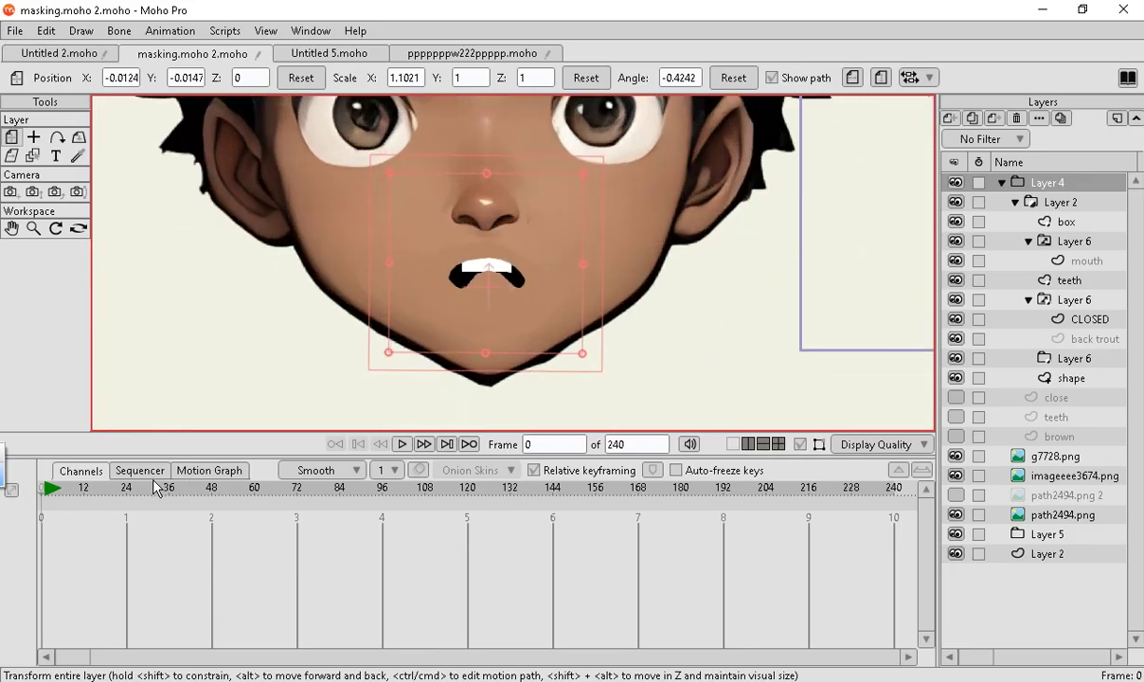
{"action": "left_click_drag", "start_coordinate": [97, 491], "coordinate": [588, 475]}
{"action": "scroll", "coordinate": [638, 206], "scroll_direction": "up", "scroll_amount": 2}
{"action": "scroll", "coordinate": [520, 387], "scroll_direction": "down", "scroll_amount": 6}
{"action": "scroll", "coordinate": [478, 354], "scroll_direction": "up", "scroll_amount": 4}
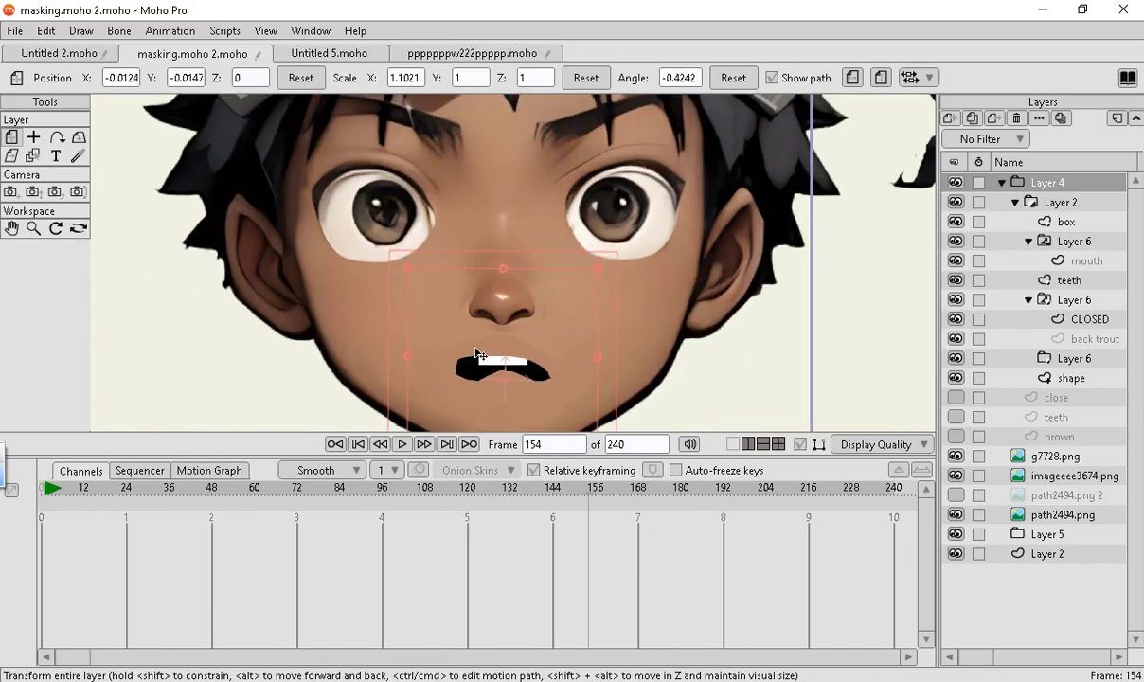
{"action": "left_click_drag", "start_coordinate": [496, 501], "coordinate": [19, 492]}
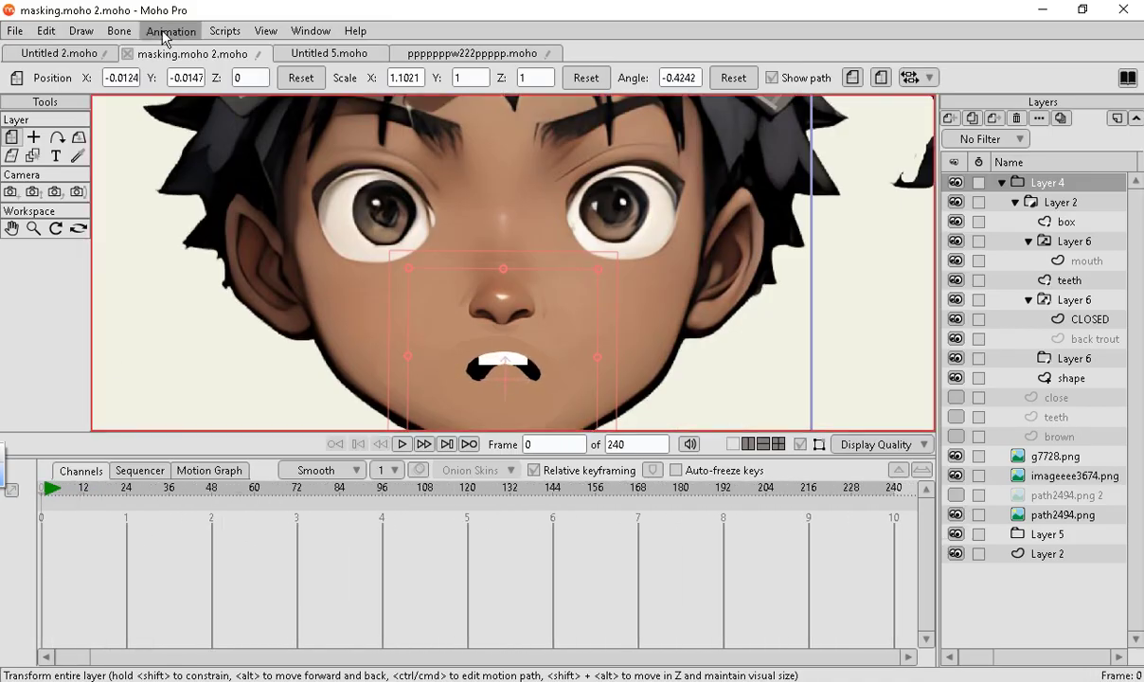
Switch to the Untitled 5.moho document and view its canvas.
{"action": "left_click", "coordinate": [354, 28]}
{"action": "mouse_move", "coordinate": [307, 24]}
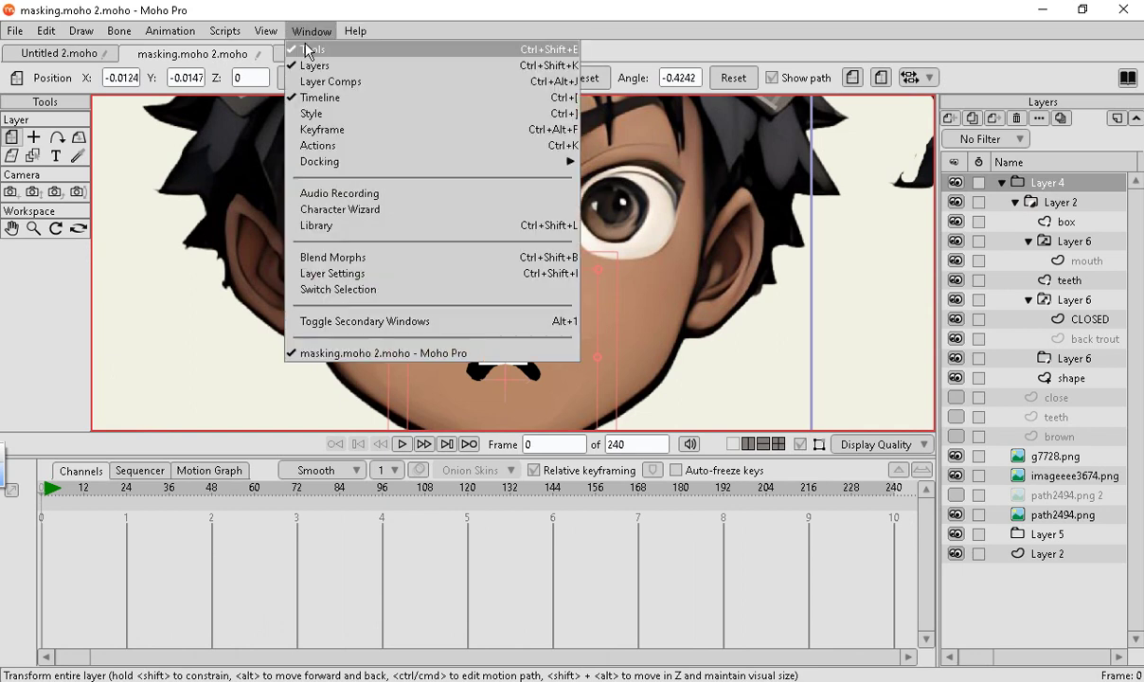
{"action": "left_click", "coordinate": [257, 53]}
{"action": "left_click", "coordinate": [352, 53]}
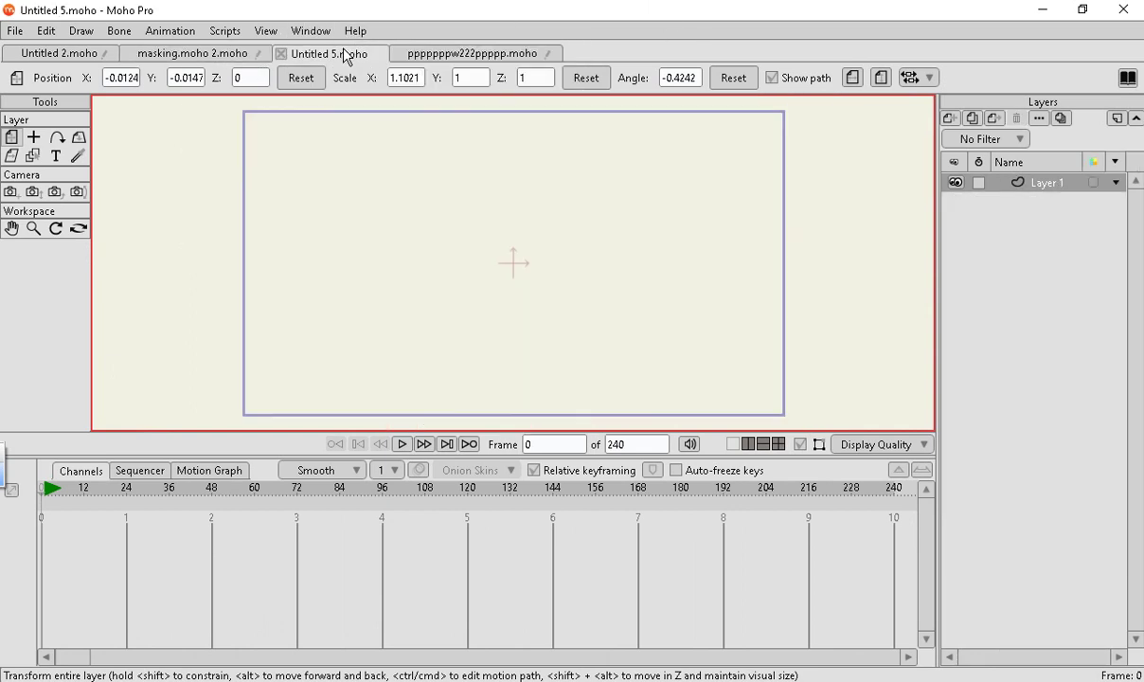
{"action": "scroll", "coordinate": [494, 350], "scroll_direction": "down", "scroll_amount": 2}
{"action": "scroll", "coordinate": [490, 339], "scroll_direction": "up", "scroll_amount": 2}
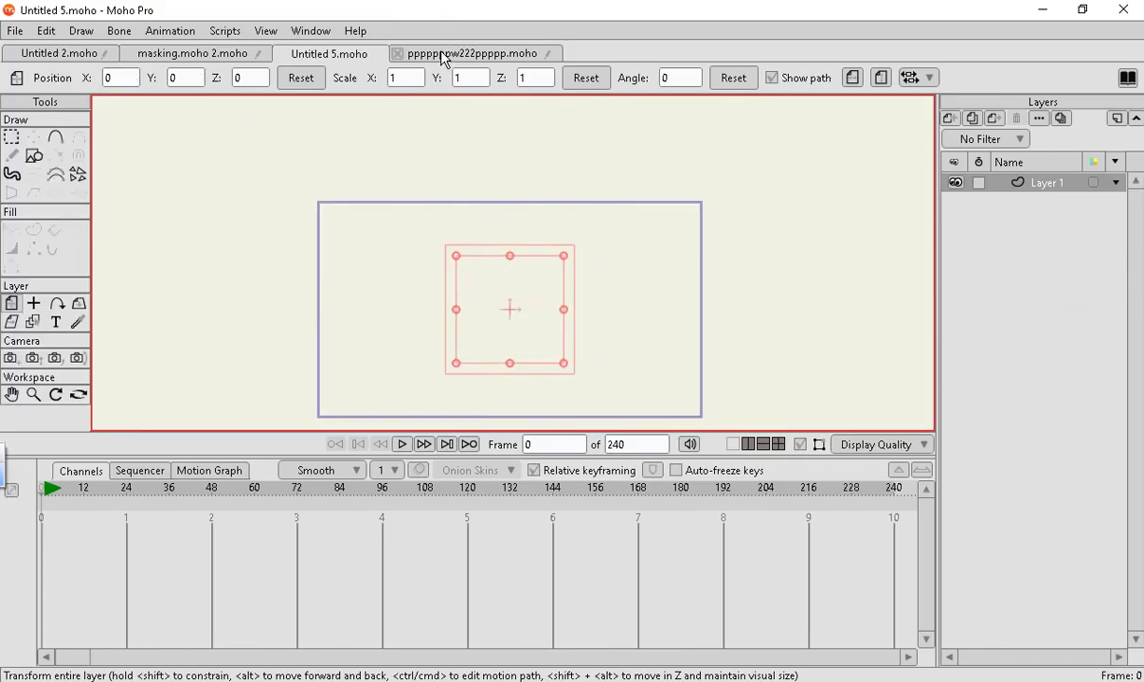
Switch to the pppppppw222ppppp.moho document and examine the green spaceship and the caped character in the snowy scene.
{"action": "left_click", "coordinate": [453, 55]}
{"action": "scroll", "coordinate": [521, 338], "scroll_direction": "up", "scroll_amount": 5}
{"action": "scroll", "coordinate": [569, 218], "scroll_direction": "down", "scroll_amount": 10}
{"action": "scroll", "coordinate": [549, 225], "scroll_direction": "up", "scroll_amount": 2}
{"action": "scroll", "coordinate": [702, 227], "scroll_direction": "up", "scroll_amount": 3}
{"action": "scroll", "coordinate": [430, 156], "scroll_direction": "up", "scroll_amount": 4}
{"action": "left_click_drag", "start_coordinate": [408, 104], "coordinate": [430, 327]}
{"action": "scroll", "coordinate": [431, 341], "scroll_direction": "up", "scroll_amount": 3}
{"action": "scroll", "coordinate": [407, 140], "scroll_direction": "up", "scroll_amount": 5}
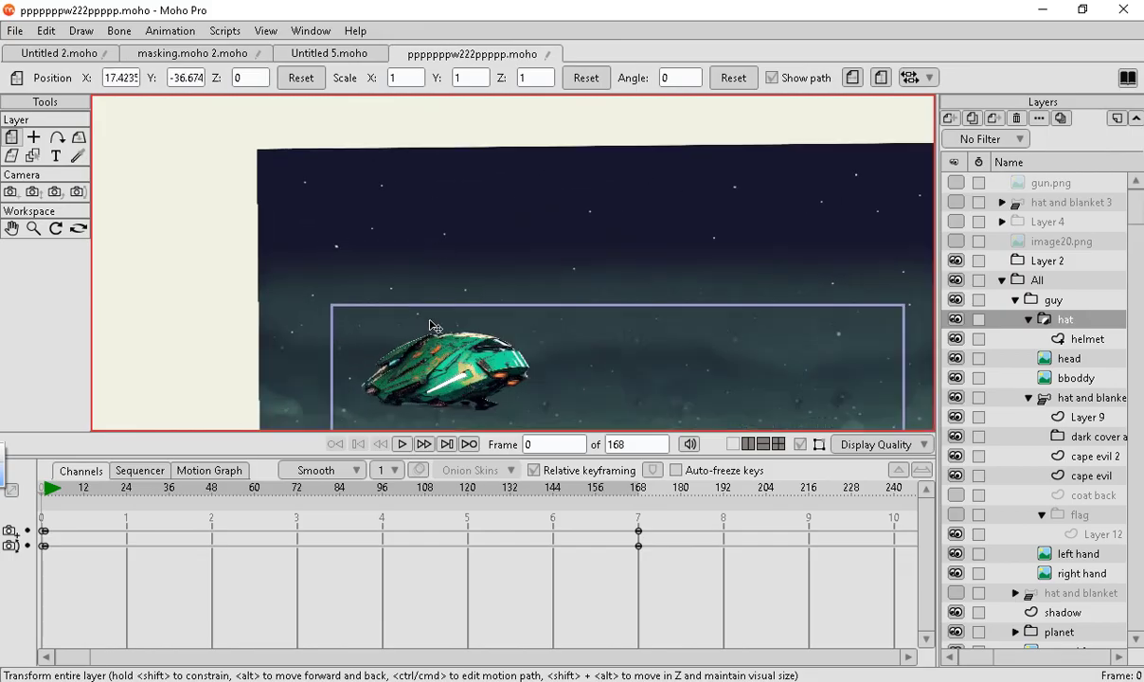
{"action": "scroll", "coordinate": [407, 189], "scroll_direction": "down", "scroll_amount": 4}
{"action": "scroll", "coordinate": [516, 368], "scroll_direction": "up", "scroll_amount": 6}
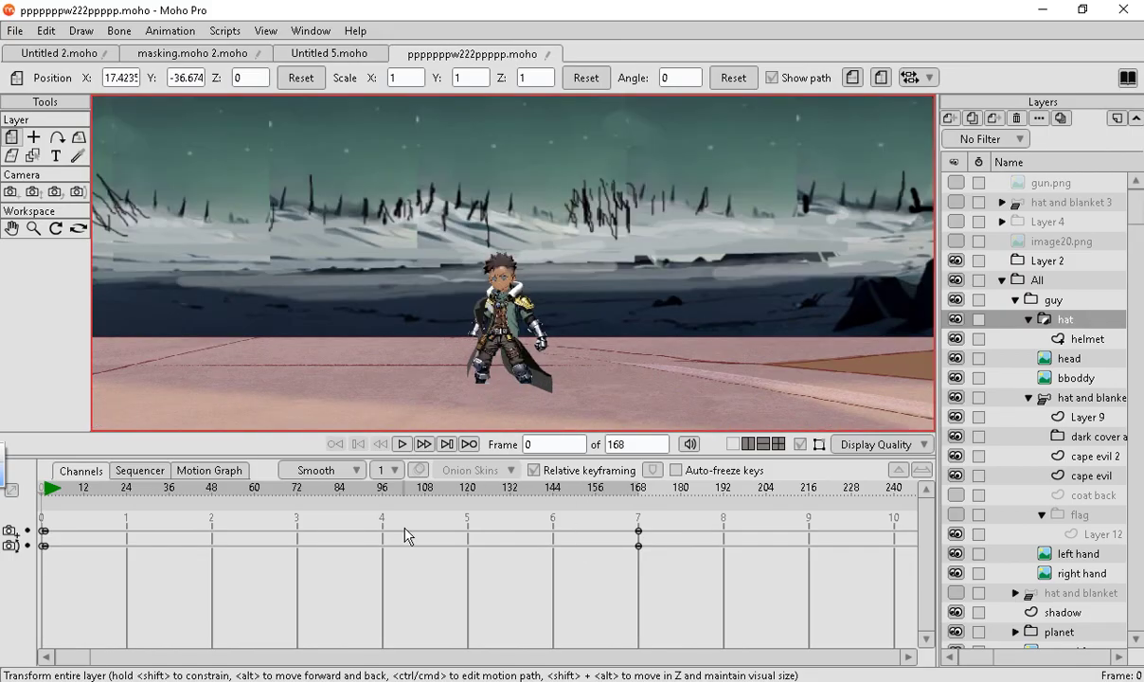
Scrub the spaceship scene through frames 104 and 115 to frame 200 to review the camera movement and the character.
{"action": "left_click_drag", "start_coordinate": [84, 494], "coordinate": [410, 502]}
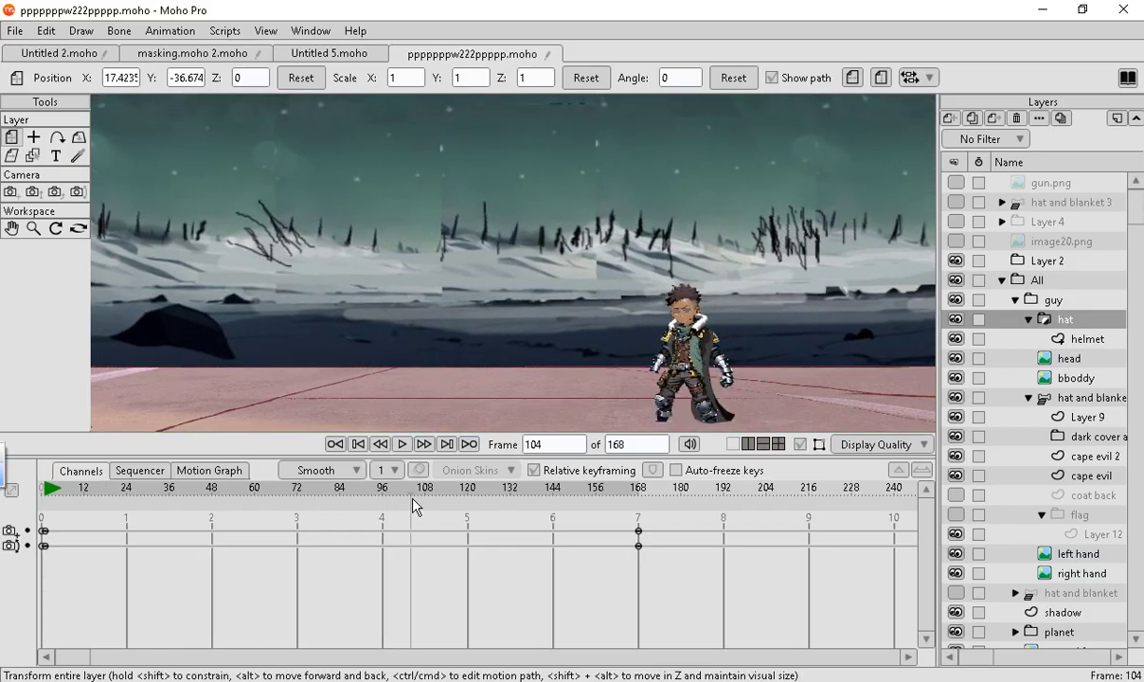
{"action": "scroll", "coordinate": [714, 329], "scroll_direction": "down", "scroll_amount": 6}
{"action": "scroll", "coordinate": [617, 200], "scroll_direction": "up", "scroll_amount": 5}
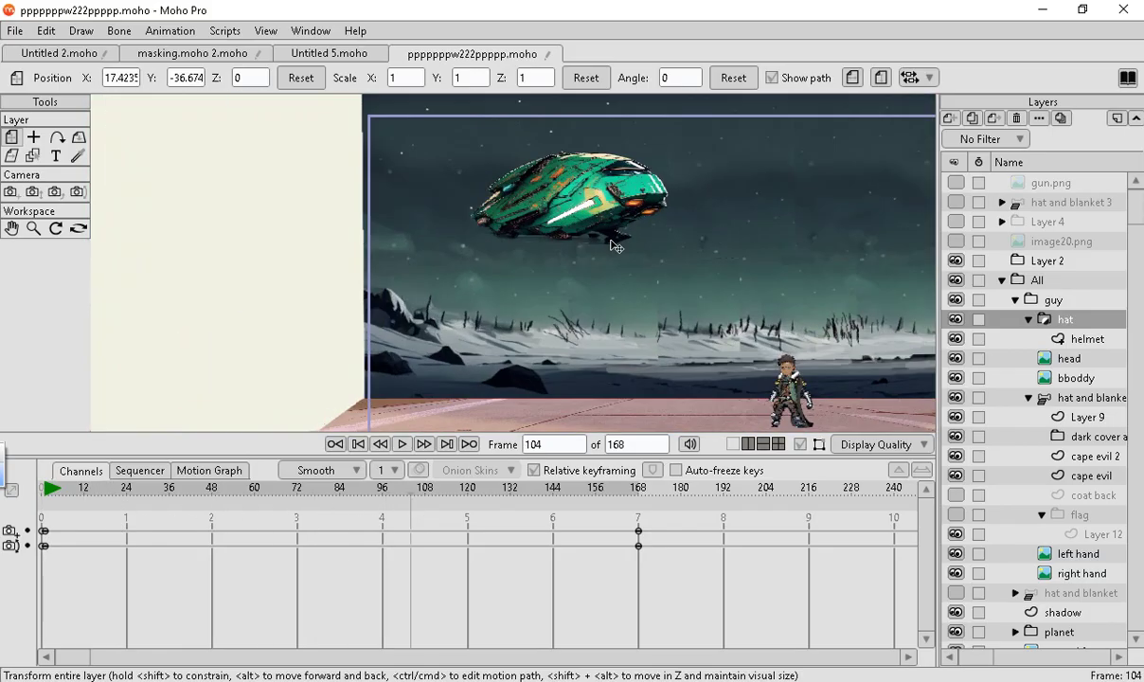
{"action": "scroll", "coordinate": [521, 276], "scroll_direction": "down", "scroll_amount": 4}
{"action": "scroll", "coordinate": [474, 289], "scroll_direction": "up", "scroll_amount": 3}
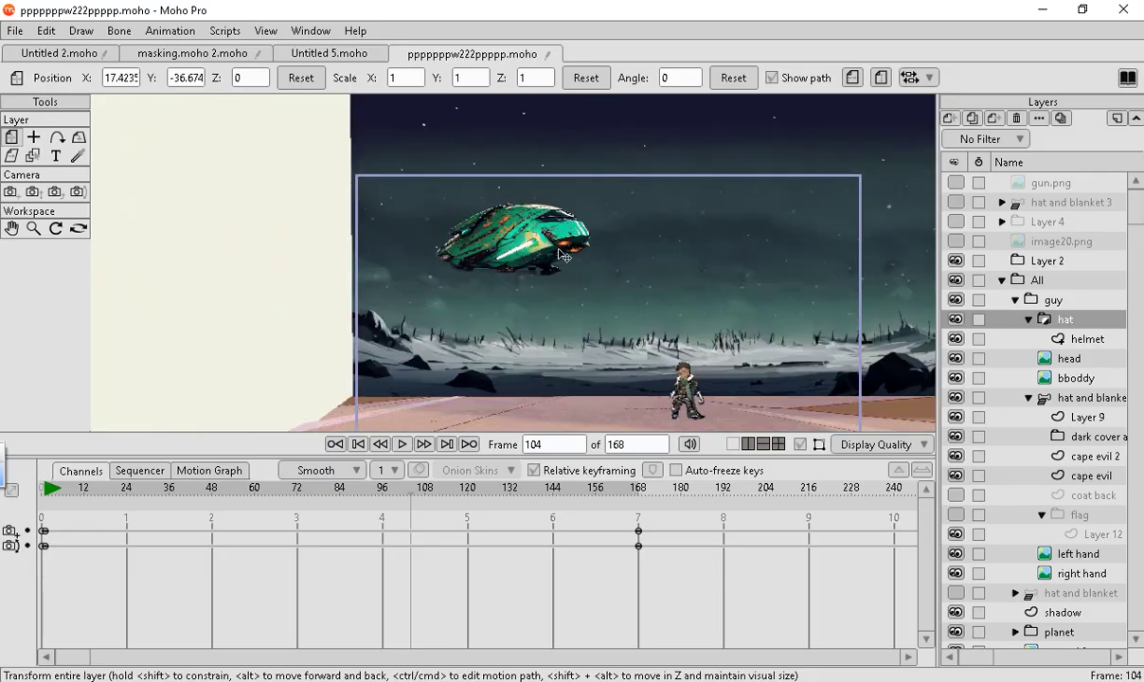
{"action": "left_click_drag", "start_coordinate": [81, 495], "coordinate": [450, 454]}
{"action": "scroll", "coordinate": [665, 178], "scroll_direction": "down", "scroll_amount": 3}
{"action": "scroll", "coordinate": [735, 253], "scroll_direction": "up", "scroll_amount": 2}
{"action": "scroll", "coordinate": [737, 258], "scroll_direction": "up", "scroll_amount": 4}
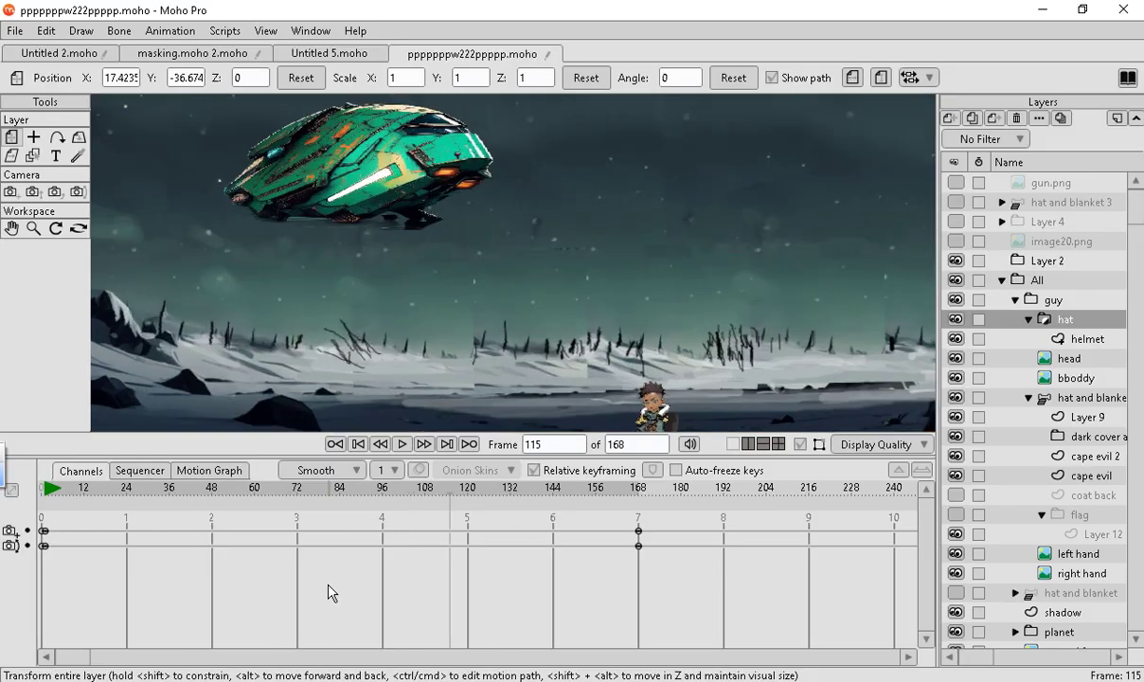
{"action": "scroll", "coordinate": [525, 346], "scroll_direction": "down", "scroll_amount": 3}
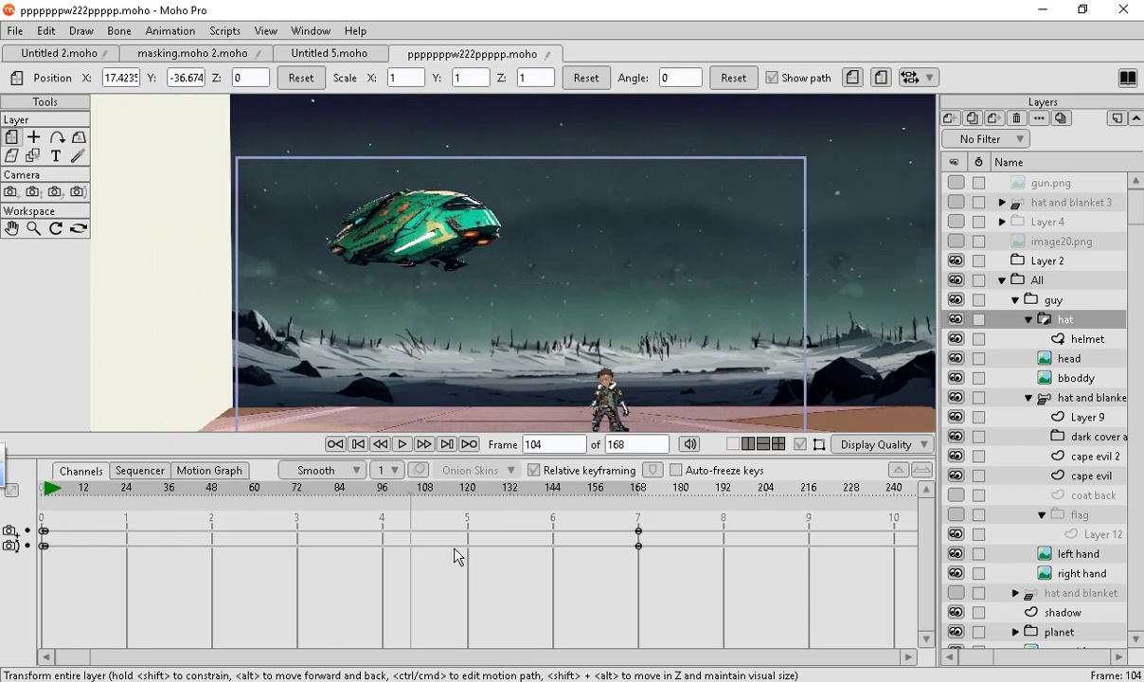
{"action": "left_click", "coordinate": [754, 552]}
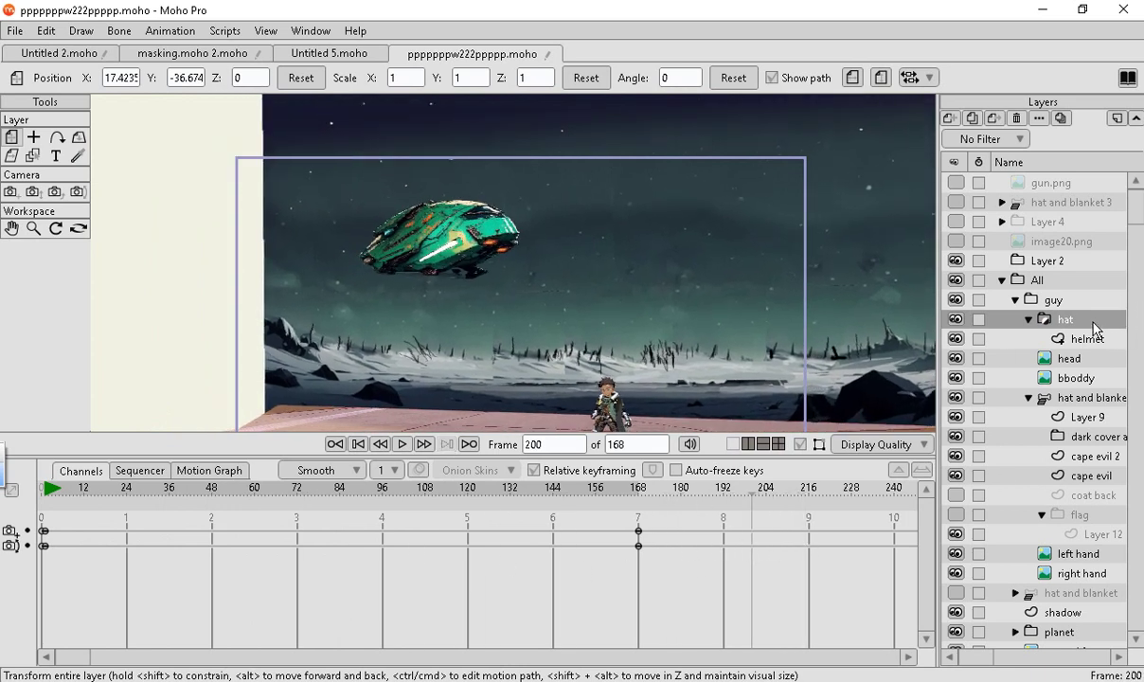
Collapse the hat group and review the scene again from frame 0 to frame 177, examining the spaceship and the character.
{"action": "left_click", "coordinate": [1028, 320]}
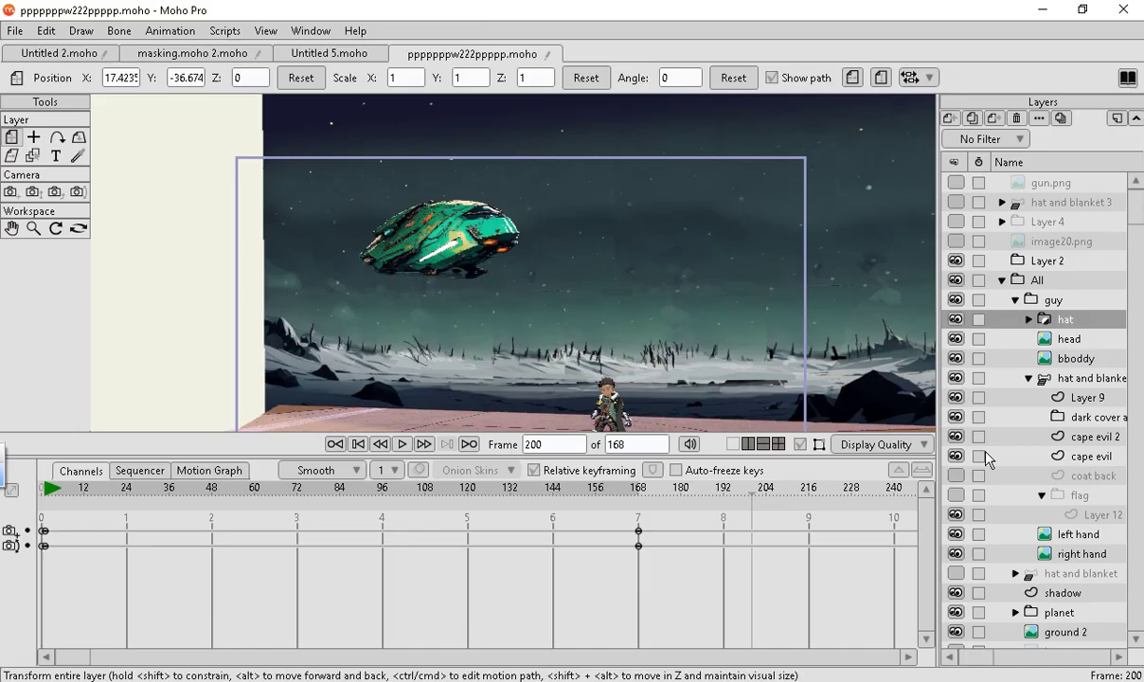
{"action": "left_click_drag", "start_coordinate": [72, 489], "coordinate": [40, 474]}
{"action": "scroll", "coordinate": [411, 208], "scroll_direction": "down", "scroll_amount": 3}
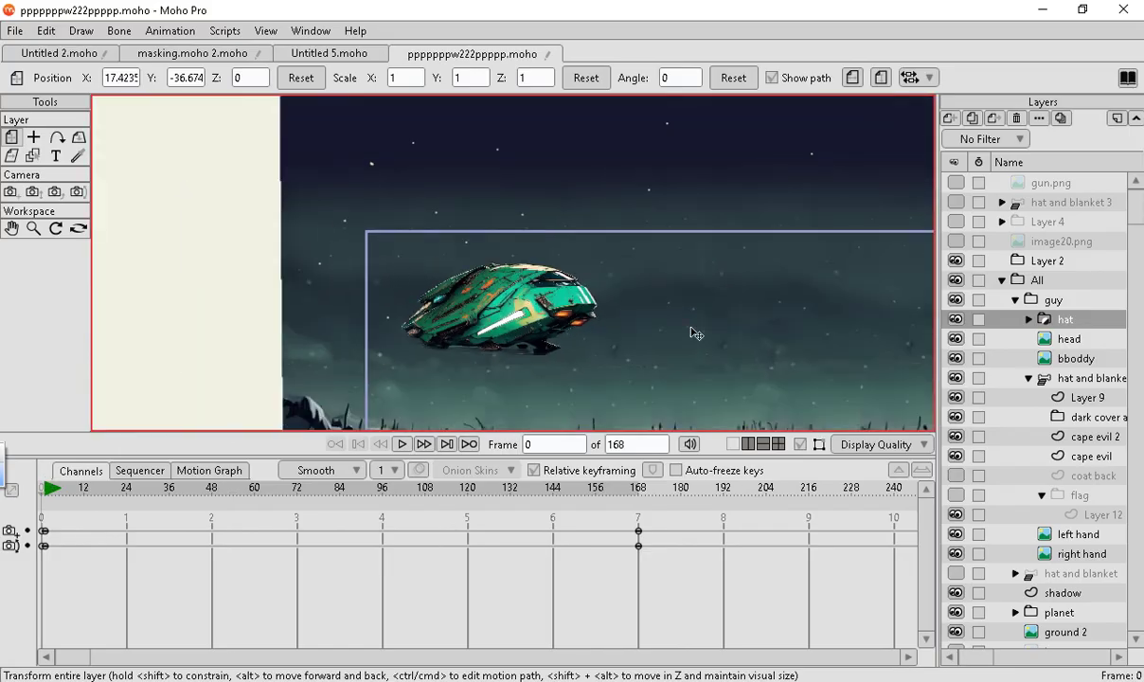
{"action": "scroll", "coordinate": [695, 334], "scroll_direction": "up", "scroll_amount": 2}
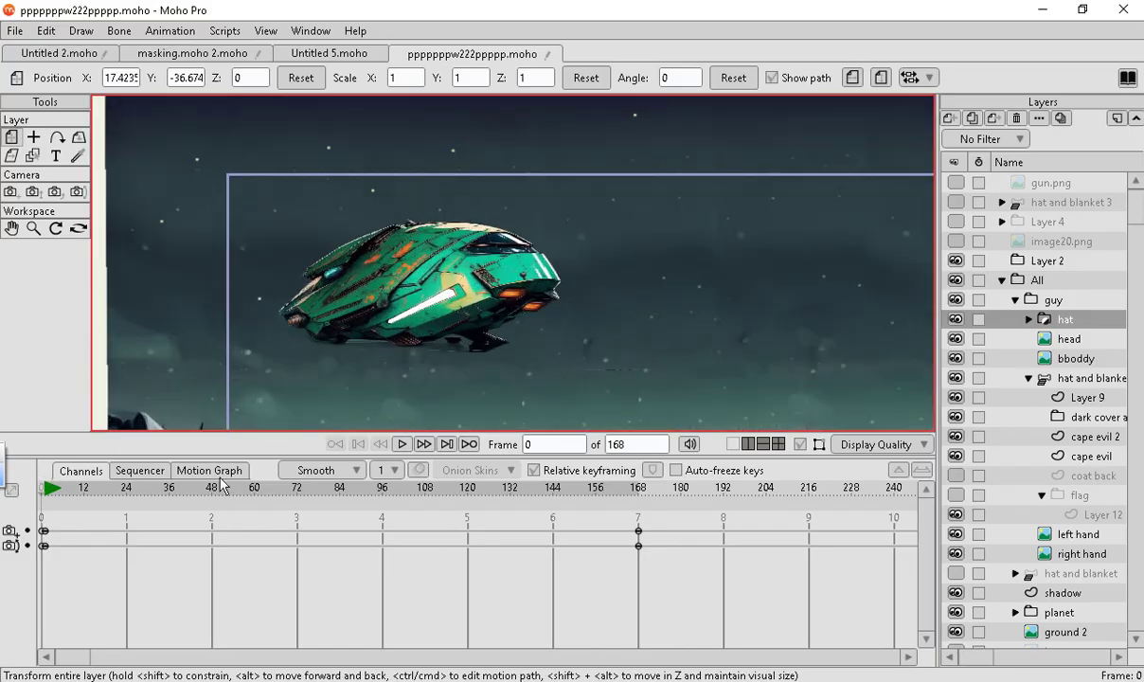
{"action": "scroll", "coordinate": [684, 238], "scroll_direction": "down", "scroll_amount": 8}
{"action": "scroll", "coordinate": [552, 327], "scroll_direction": "up", "scroll_amount": 6}
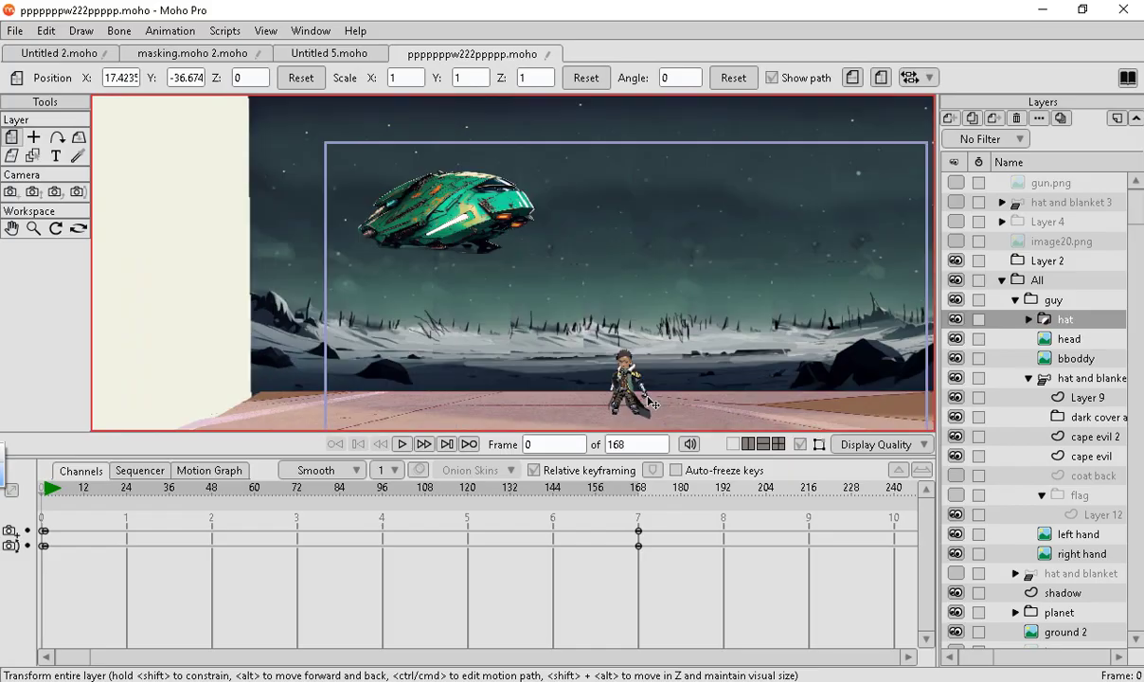
{"action": "left_click_drag", "start_coordinate": [72, 493], "coordinate": [671, 523]}
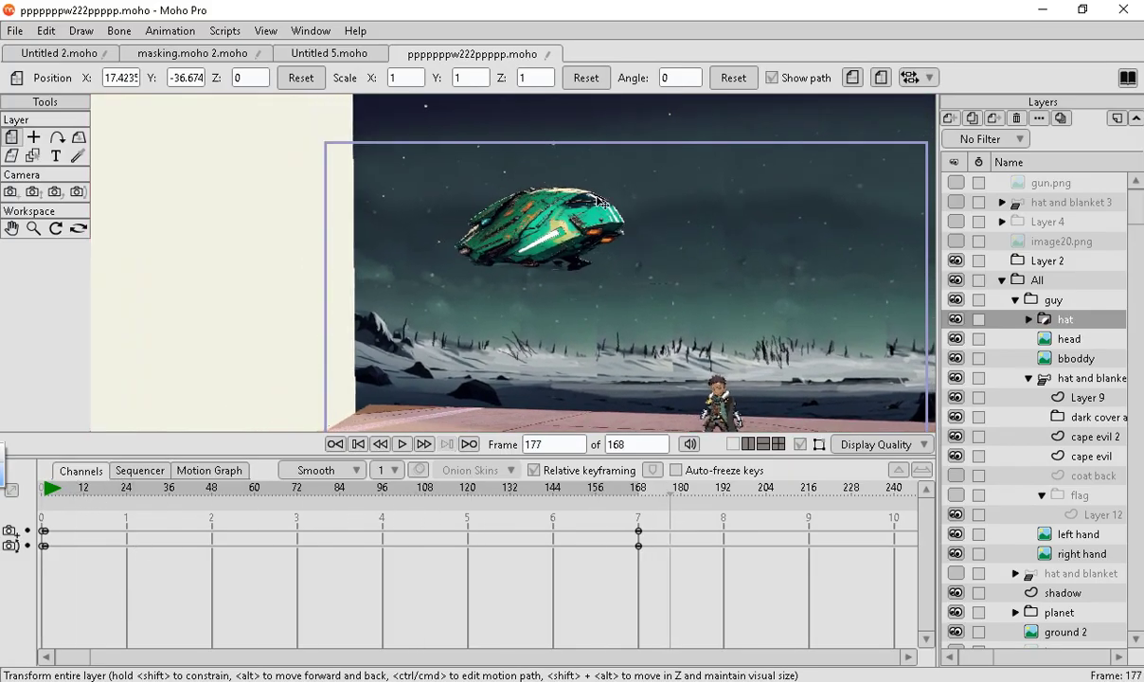
{"action": "scroll", "coordinate": [556, 334], "scroll_direction": "up", "scroll_amount": 3}
{"action": "scroll", "coordinate": [556, 334], "scroll_direction": "down", "scroll_amount": 3}
{"action": "scroll", "coordinate": [544, 284], "scroll_direction": "up", "scroll_amount": 2}
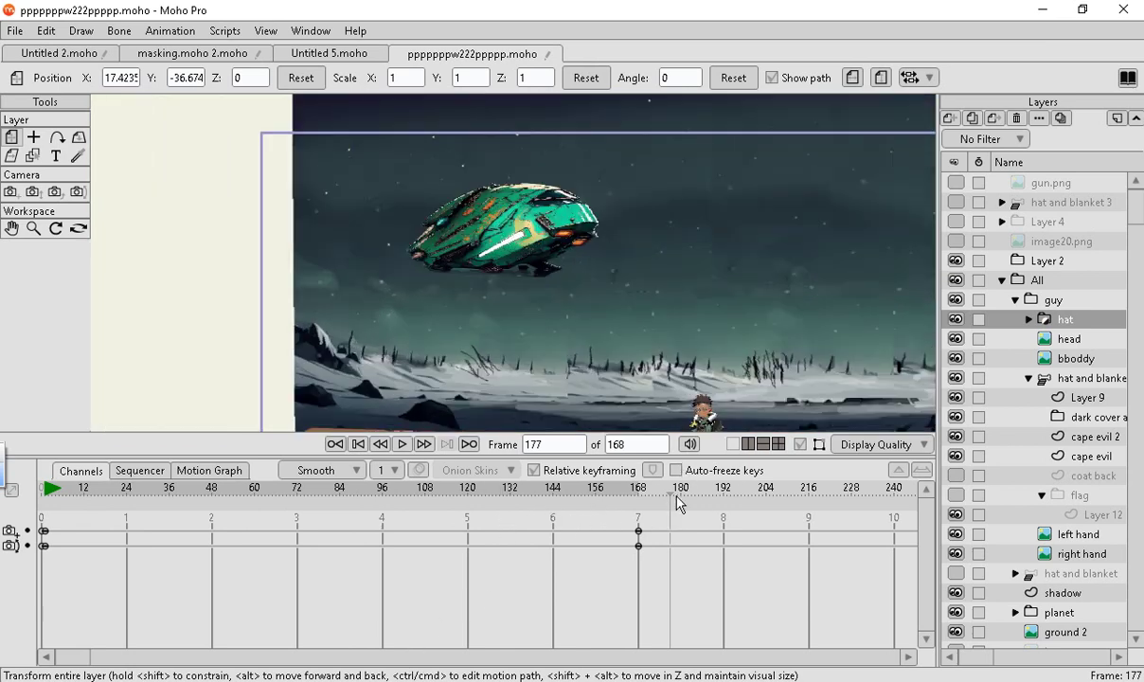
Move to frame 192, then hide and reshow the image33.png background layer to identify what it contributes to the scene.
{"action": "left_click_drag", "start_coordinate": [668, 497], "coordinate": [725, 602]}
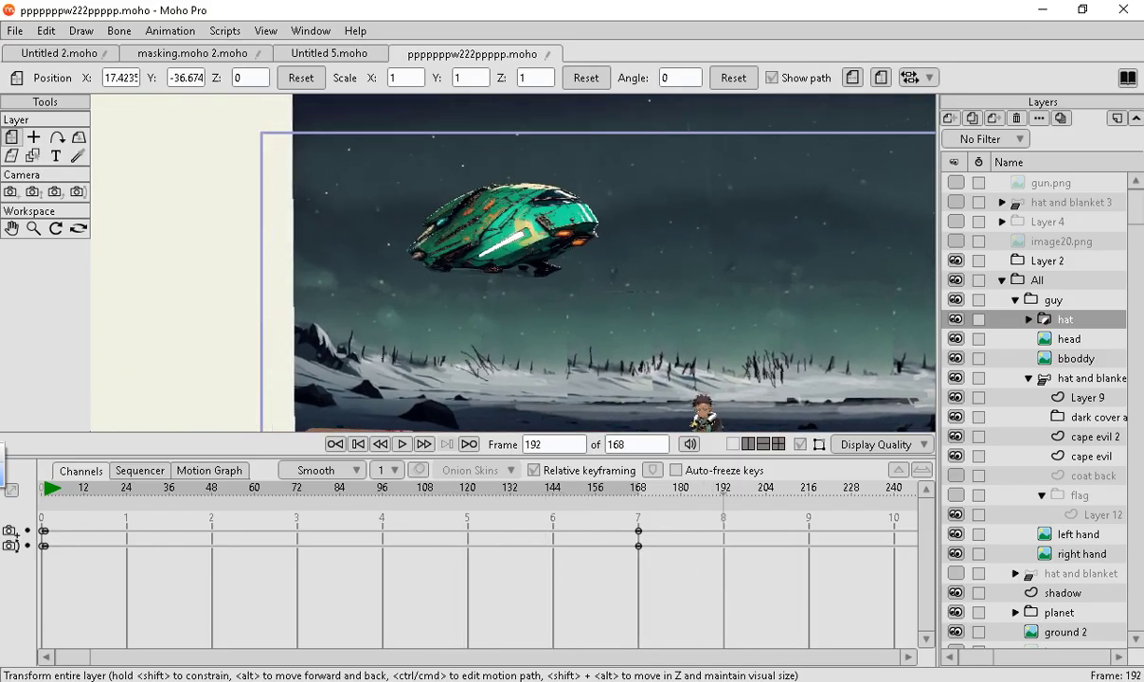
{"action": "scroll", "coordinate": [1015, 485], "scroll_direction": "down", "scroll_amount": 5}
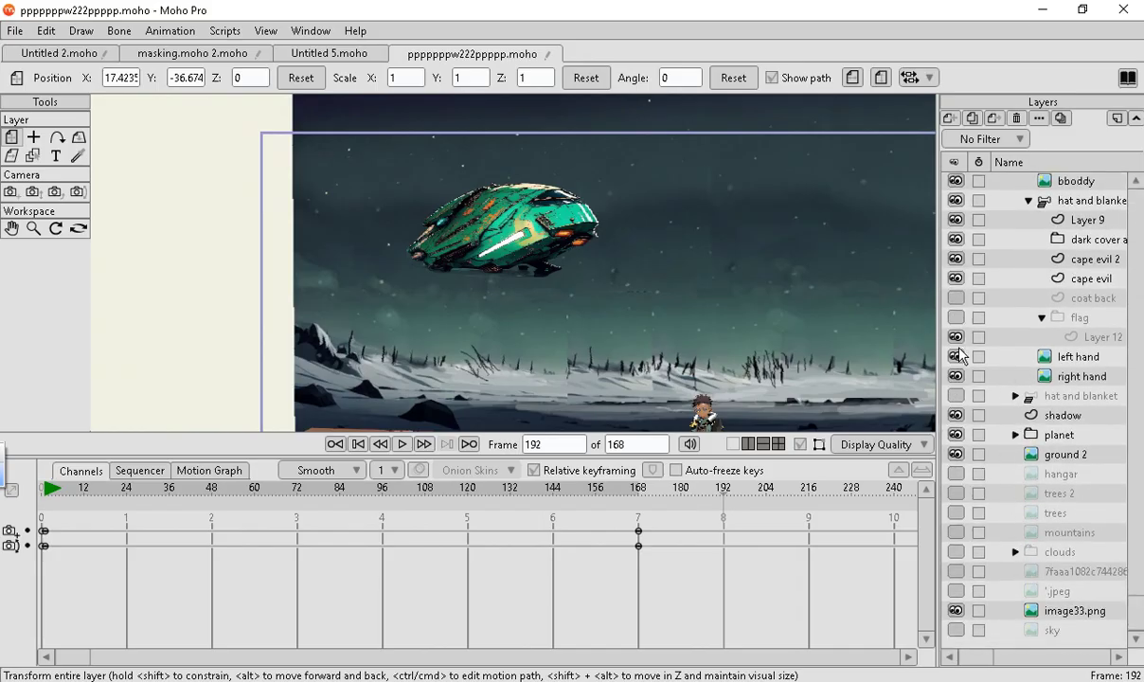
{"action": "left_click", "coordinate": [954, 610]}
{"action": "left_click", "coordinate": [954, 611]}
{"action": "scroll", "coordinate": [1016, 399], "scroll_direction": "up", "scroll_amount": 4}
{"action": "scroll", "coordinate": [1022, 426], "scroll_direction": "up", "scroll_amount": 1}
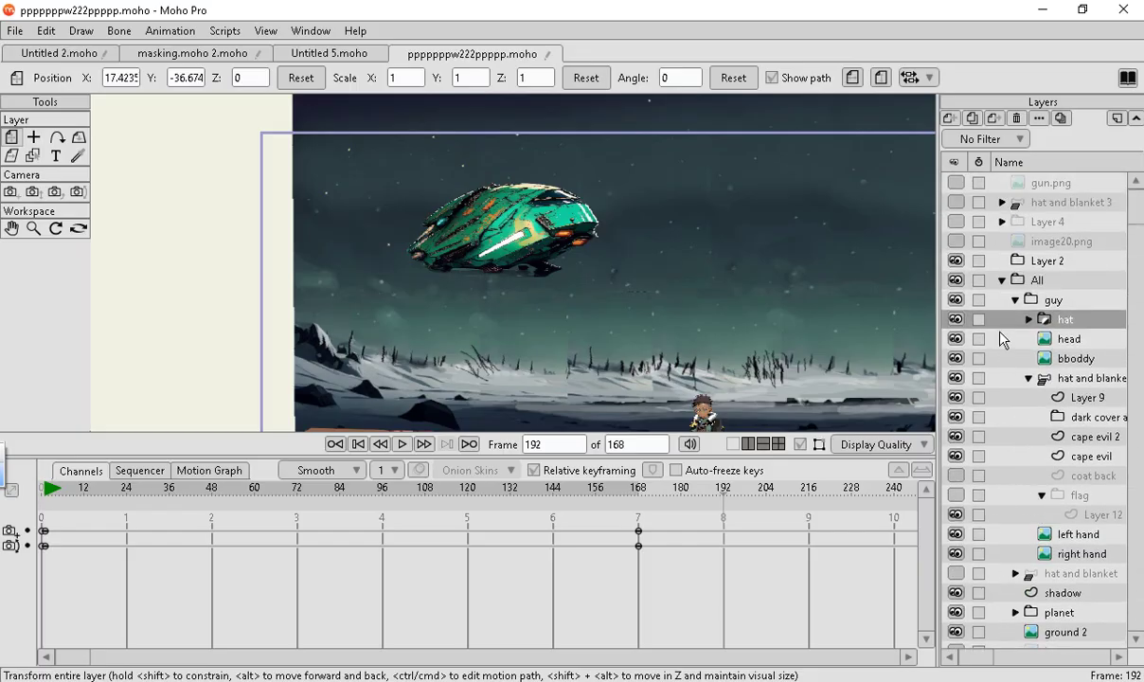
Hide and reshow the character's head layer, then look through the layers of the guy group.
{"action": "left_click", "coordinate": [955, 338]}
{"action": "left_click", "coordinate": [954, 339]}
{"action": "scroll", "coordinate": [1013, 469], "scroll_direction": "down", "scroll_amount": 1}
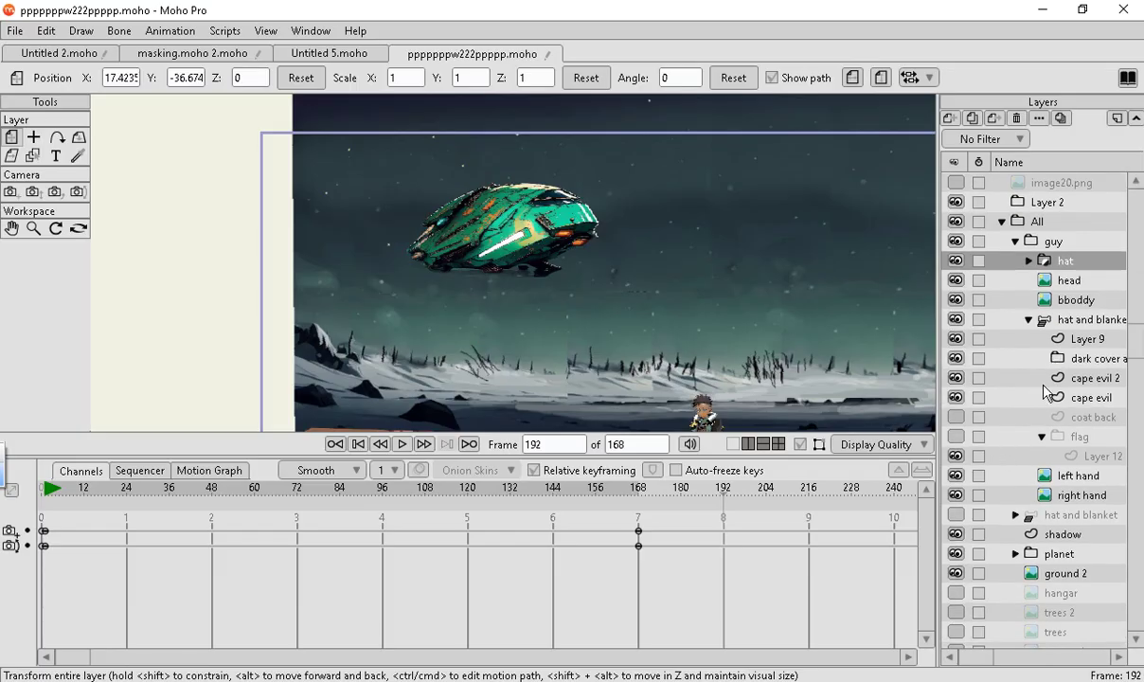
{"action": "scroll", "coordinate": [964, 355], "scroll_direction": "down", "scroll_amount": 2}
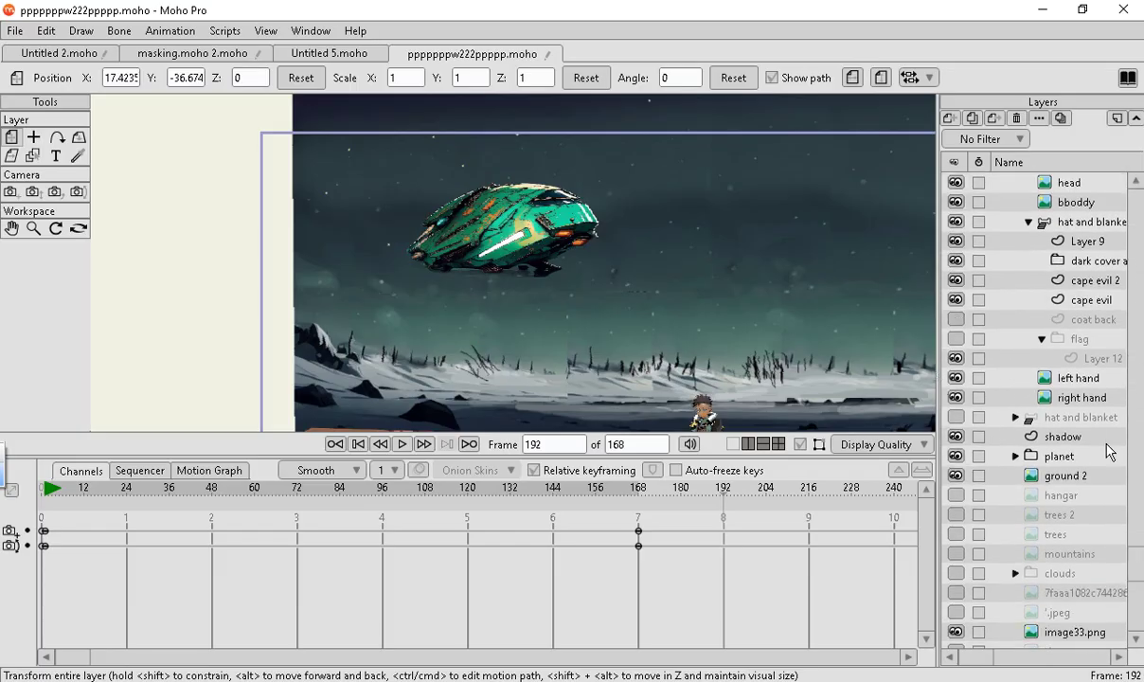
Hide and reshow the ground 2 and image33.png layers to check the separate ground and background images.
{"action": "left_click", "coordinate": [954, 476]}
{"action": "left_click", "coordinate": [954, 476]}
{"action": "scroll", "coordinate": [960, 502], "scroll_direction": "down", "scroll_amount": 1}
{"action": "left_click", "coordinate": [956, 612]}
{"action": "left_click", "coordinate": [956, 612]}
{"action": "scroll", "coordinate": [1036, 313], "scroll_direction": "up", "scroll_amount": 3}
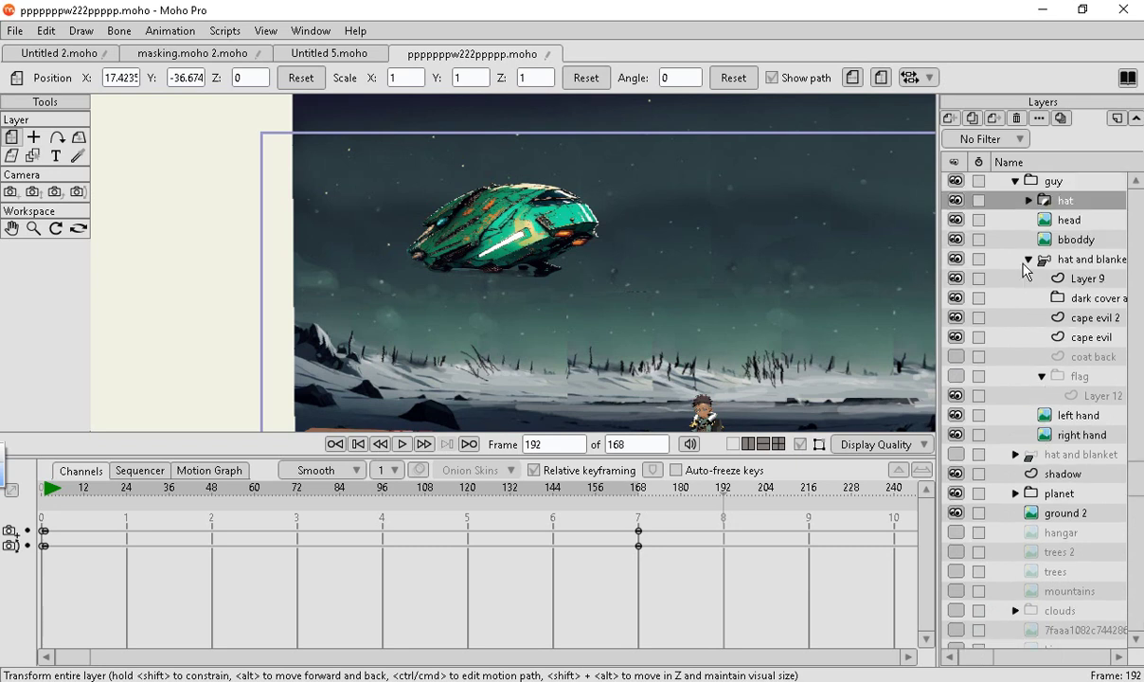
{"action": "scroll", "coordinate": [933, 334], "scroll_direction": "up", "scroll_amount": 3}
Hide and reshow the hat group and the dark cover layer to check the parts of the character.
{"action": "scroll", "coordinate": [865, 351], "scroll_direction": "down", "scroll_amount": 3}
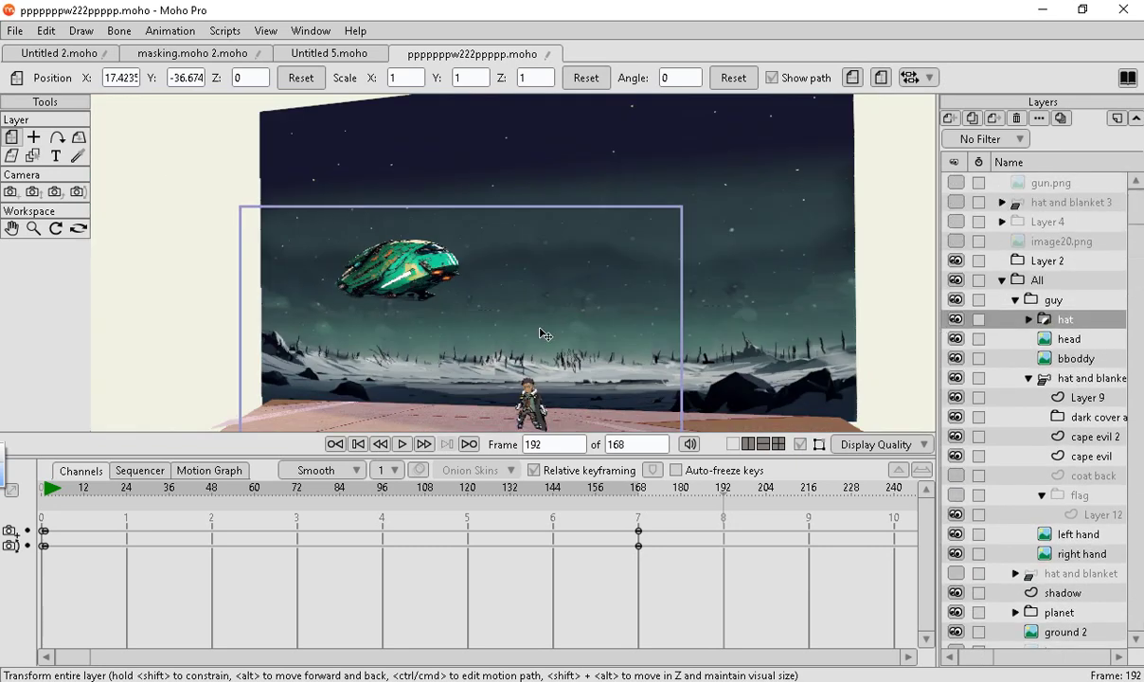
{"action": "scroll", "coordinate": [492, 372], "scroll_direction": "up", "scroll_amount": 2}
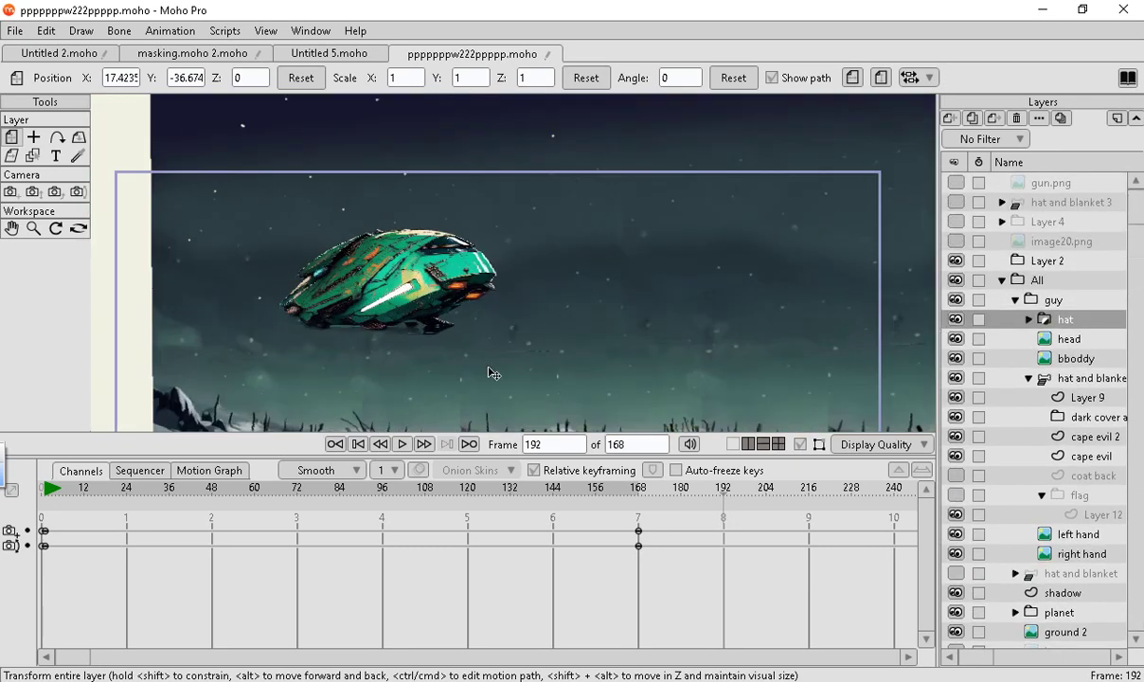
{"action": "left_click", "coordinate": [955, 320]}
{"action": "left_click", "coordinate": [955, 320]}
{"action": "scroll", "coordinate": [1139, 329], "scroll_direction": "down", "scroll_amount": 1}
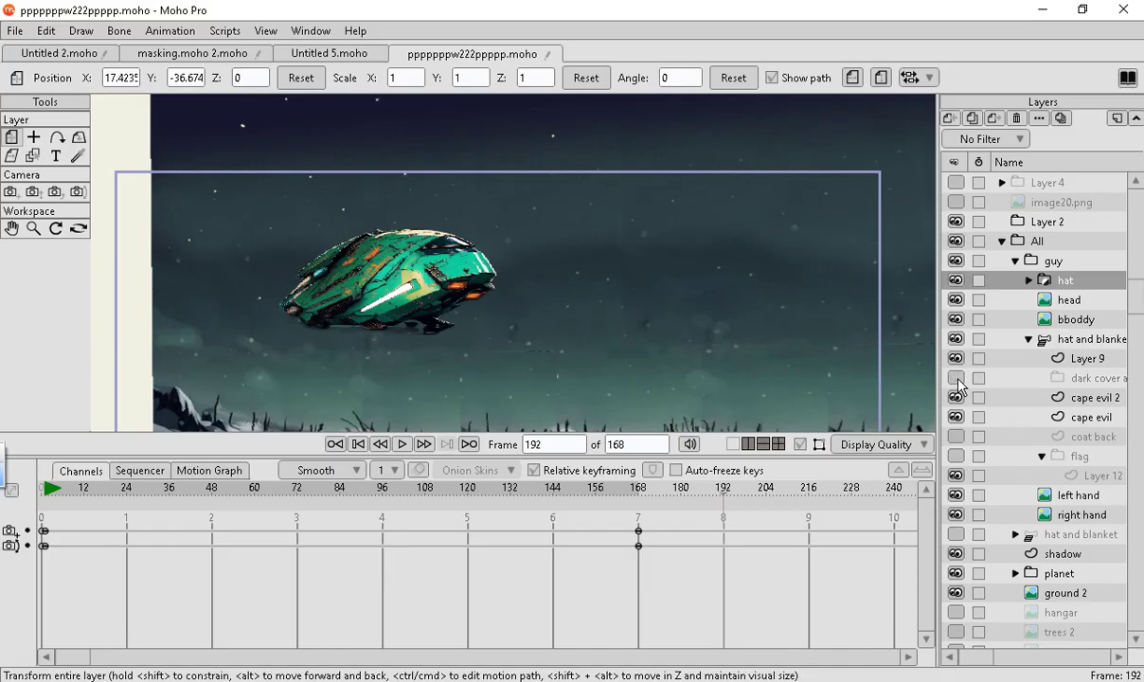
{"action": "scroll", "coordinate": [1034, 514], "scroll_direction": "down", "scroll_amount": 1}
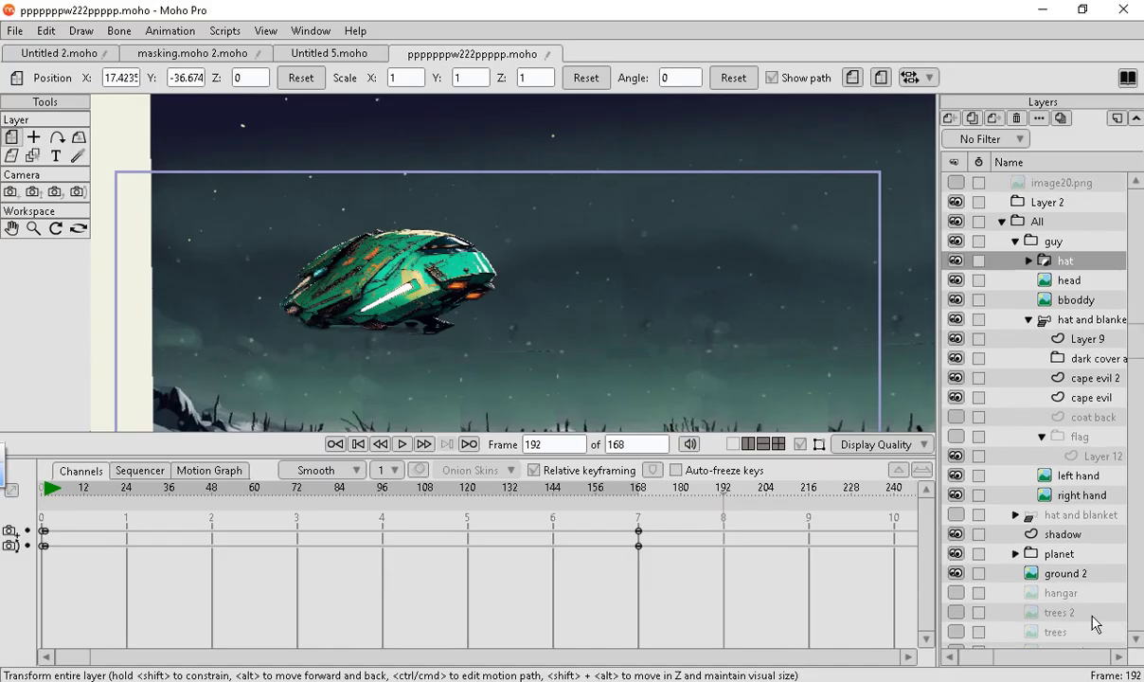
Expand the planet group and select the spaceship image layer inside it.
{"action": "scroll", "coordinate": [1095, 623], "scroll_direction": "down", "scroll_amount": 2}
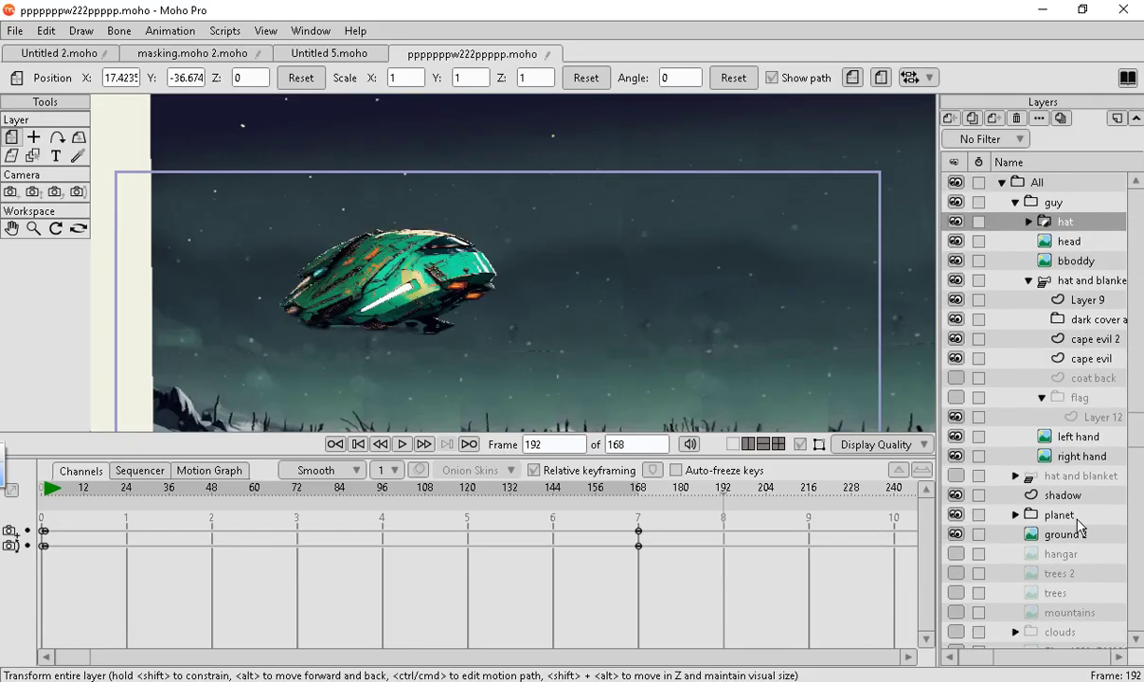
{"action": "left_click", "coordinate": [1015, 515]}
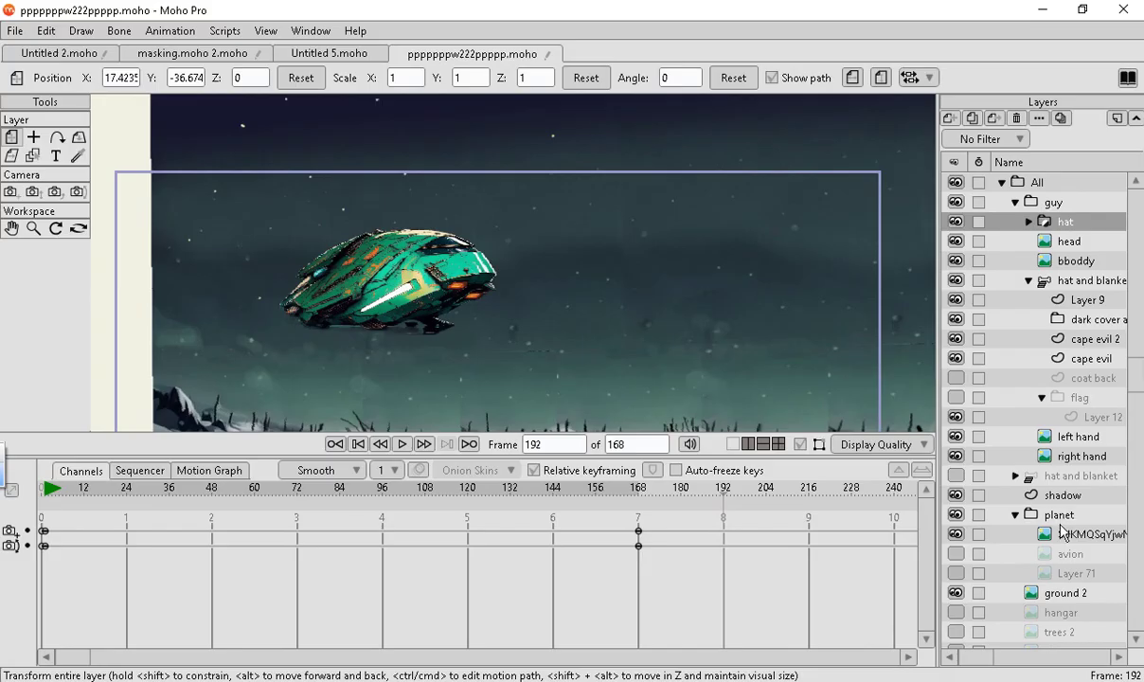
{"action": "left_click", "coordinate": [1062, 533]}
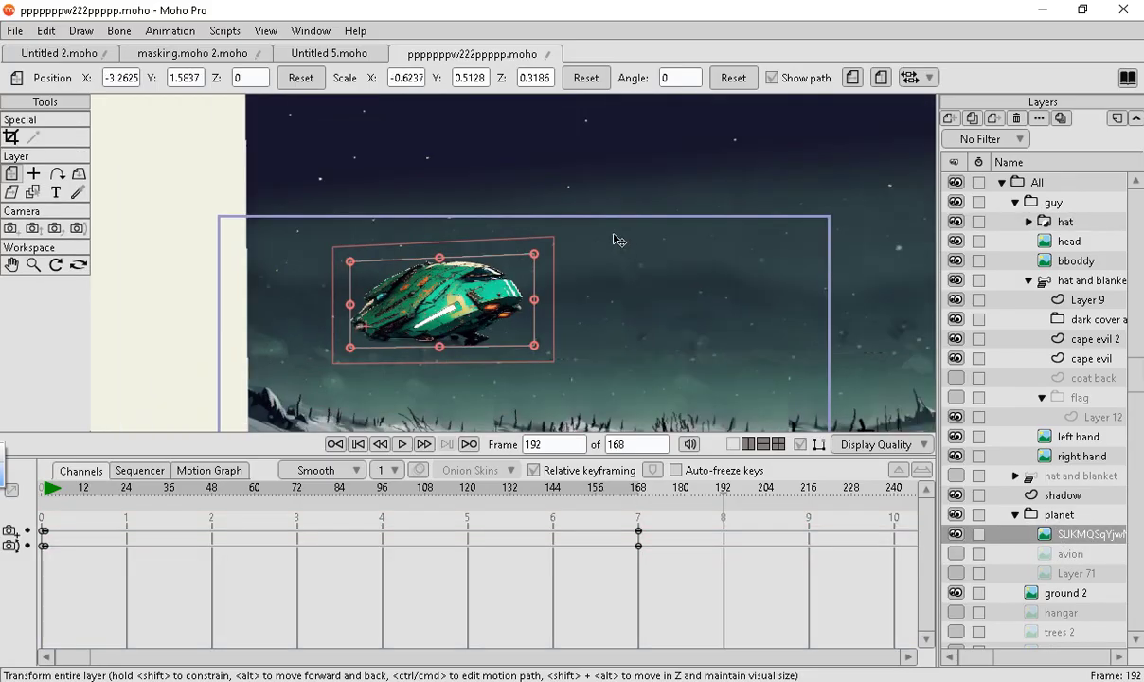
{"action": "scroll", "coordinate": [608, 248], "scroll_direction": "down", "scroll_amount": 4}
{"action": "scroll", "coordinate": [557, 301], "scroll_direction": "up", "scroll_amount": 5}
{"action": "scroll", "coordinate": [286, 348], "scroll_direction": "up", "scroll_amount": 3}
{"action": "scroll", "coordinate": [354, 350], "scroll_direction": "down", "scroll_amount": 9}
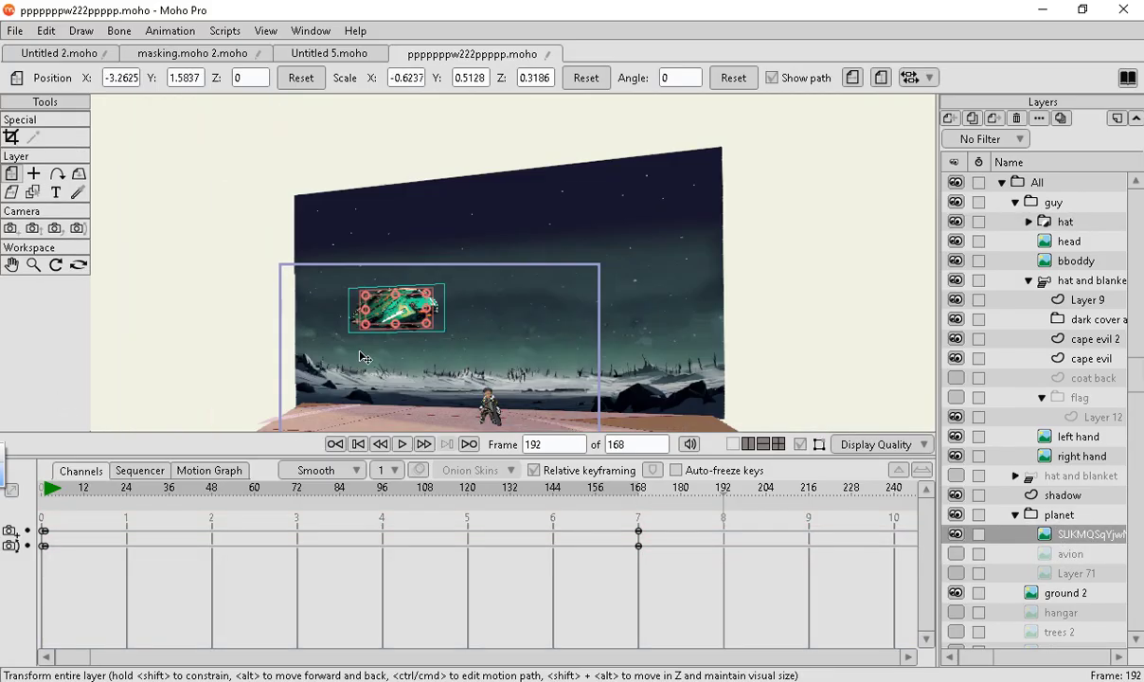
{"action": "scroll", "coordinate": [361, 357], "scroll_direction": "up", "scroll_amount": 4}
Scrub from frame 0 to 146, then add a position keyframe for the spaceship at frame 103 without displacing it.
{"action": "left_click_drag", "start_coordinate": [488, 496], "coordinate": [38, 542]}
{"action": "left_click_drag", "start_coordinate": [41, 490], "coordinate": [559, 632]}
{"action": "scroll", "coordinate": [507, 345], "scroll_direction": "up", "scroll_amount": 3}
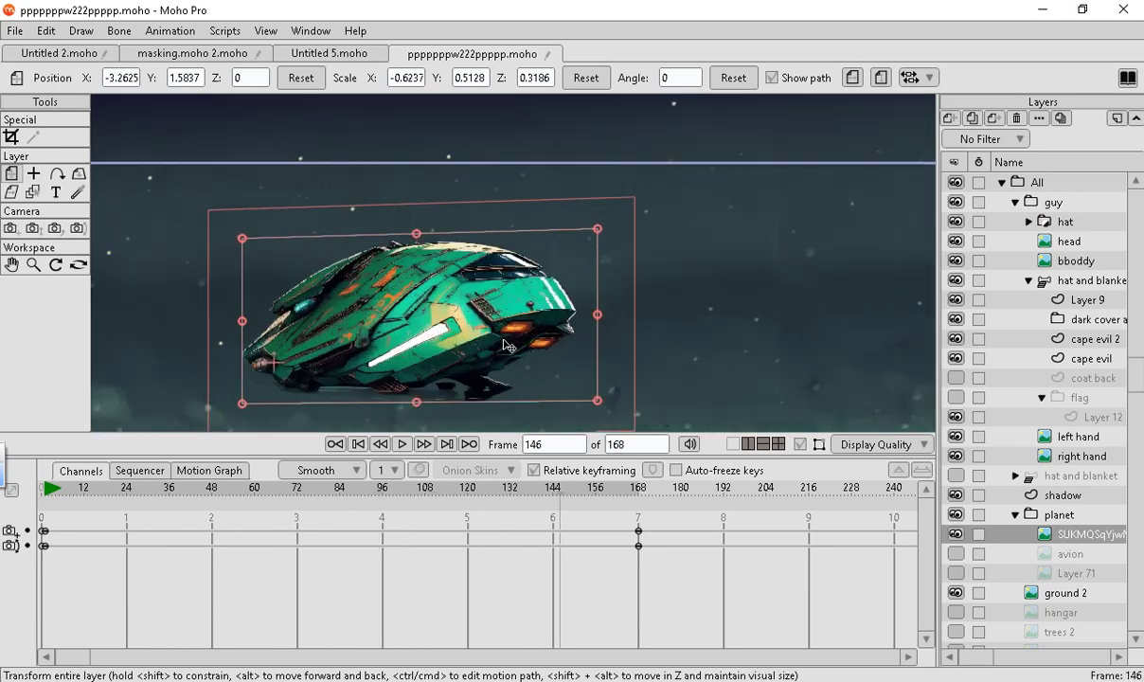
{"action": "left_click_drag", "start_coordinate": [595, 507], "coordinate": [408, 577]}
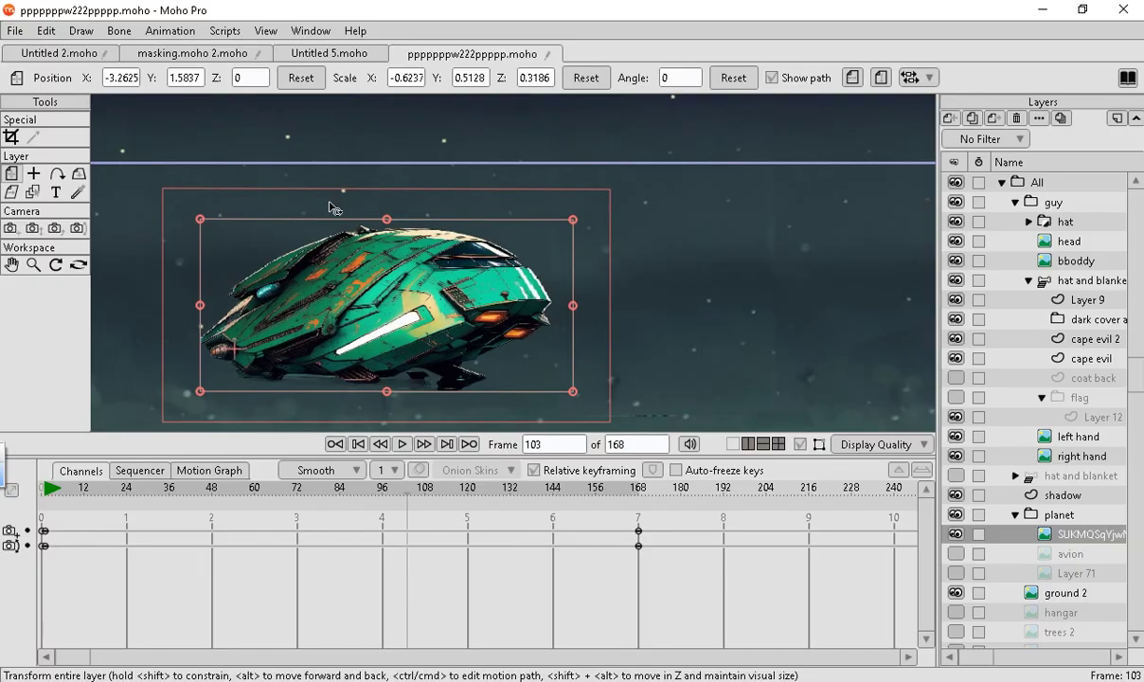
{"action": "left_click", "coordinate": [384, 321]}
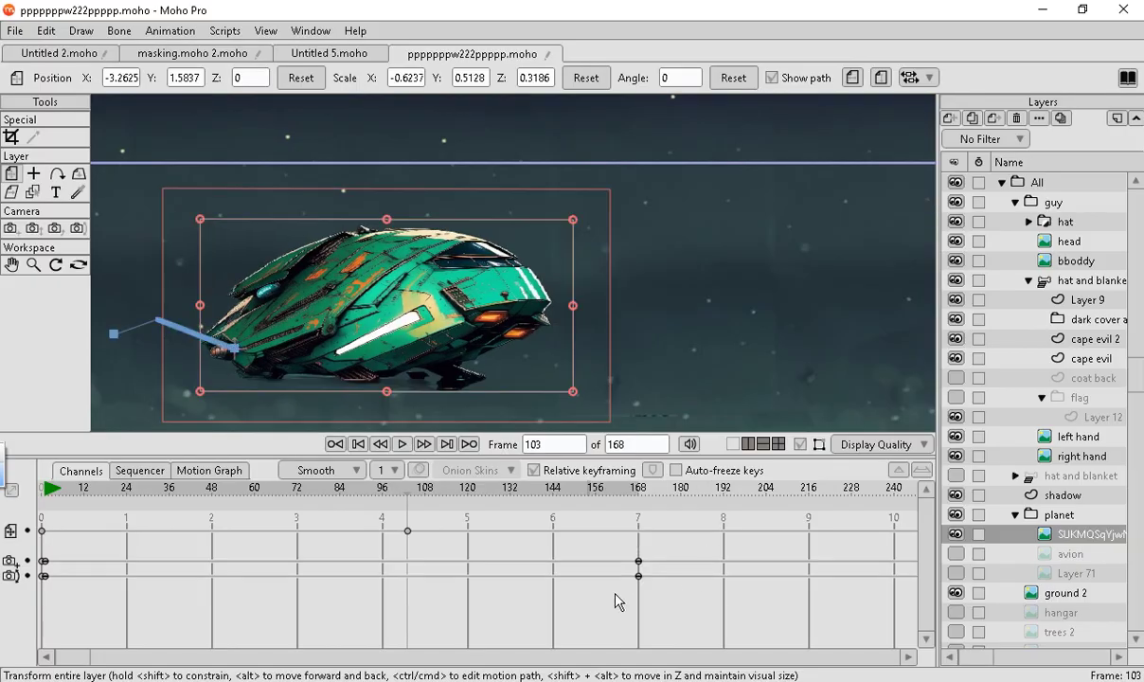
Narrow the spaceship image horizontally from its side at frame 144.
{"action": "left_click_drag", "start_coordinate": [418, 505], "coordinate": [547, 541]}
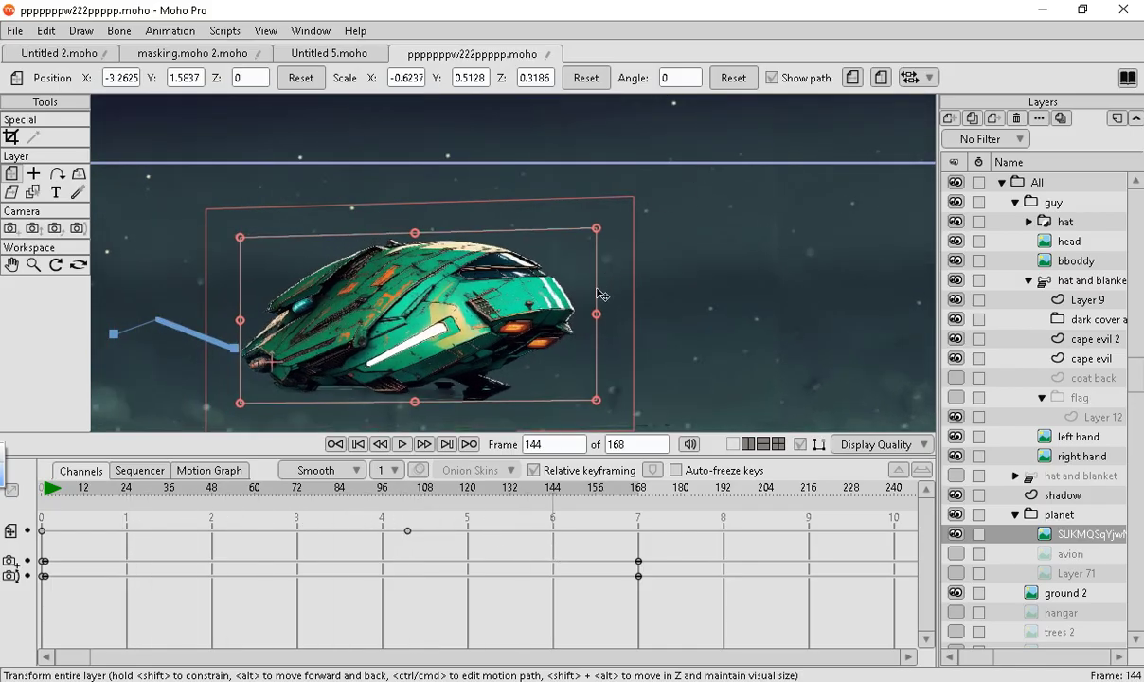
{"action": "left_click_drag", "start_coordinate": [599, 322], "coordinate": [519, 320]}
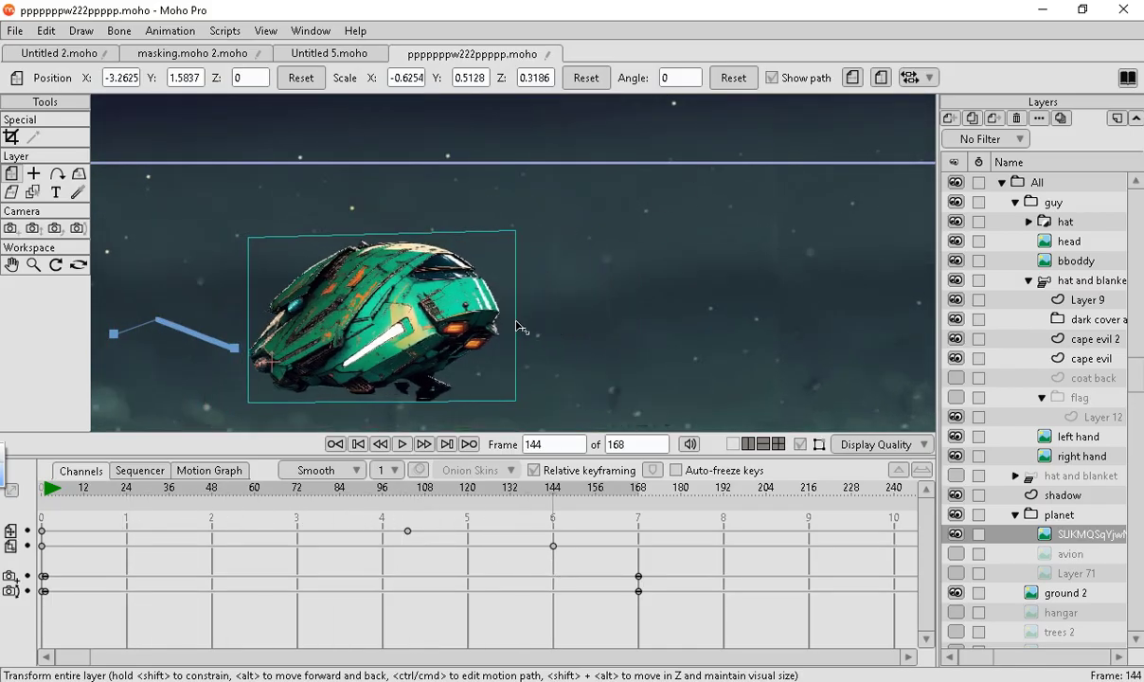
At frame 134, move the spaceship to X -3.3447, Y 1.74 and enlarge it to scale X -0.7487, Y 0.7686.
{"action": "left_click_drag", "start_coordinate": [455, 502], "coordinate": [517, 519]}
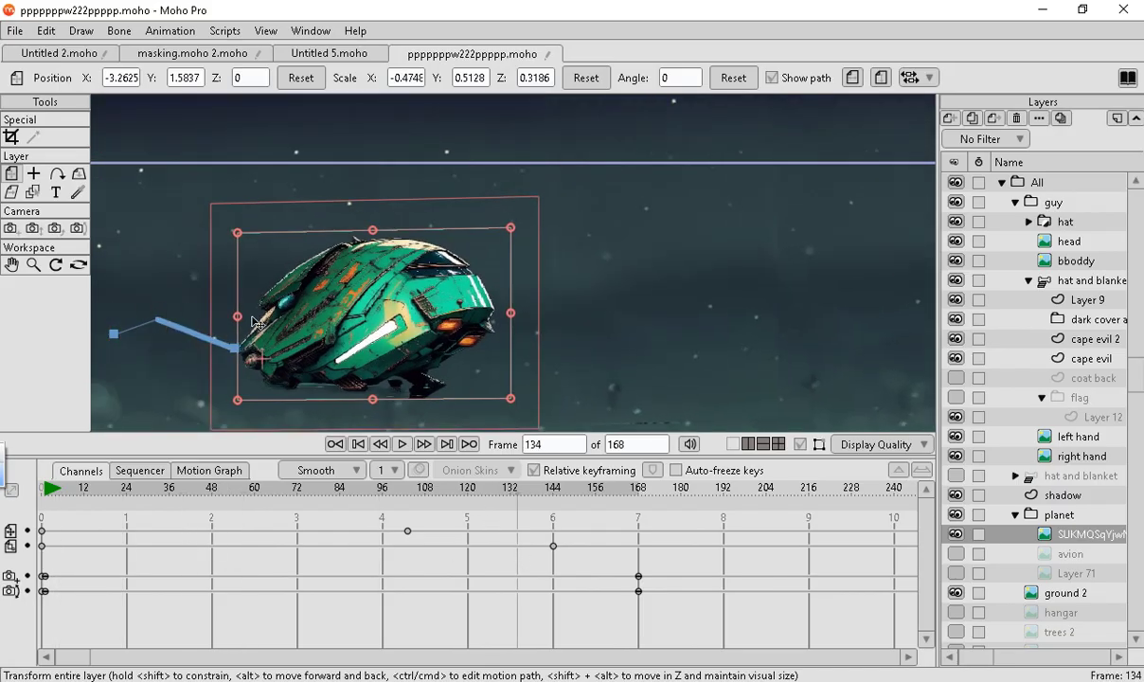
{"action": "left_click_drag", "start_coordinate": [245, 325], "coordinate": [356, 202]}
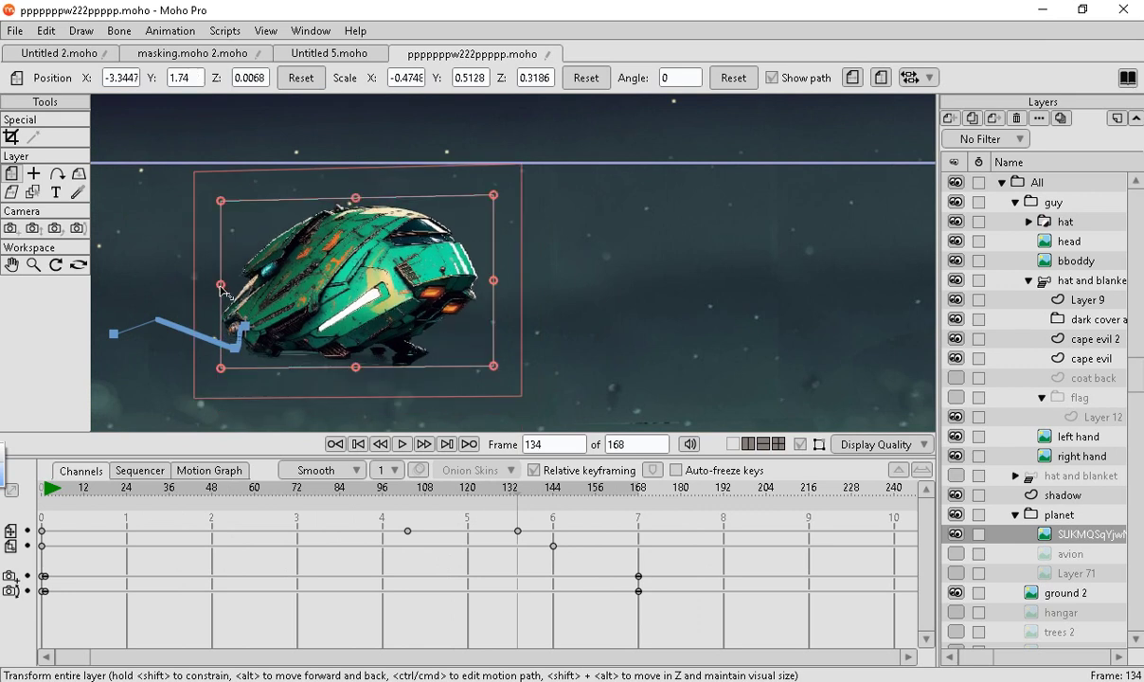
{"action": "left_click_drag", "start_coordinate": [198, 301], "coordinate": [207, 303]}
{"action": "left_click_drag", "start_coordinate": [420, 366], "coordinate": [416, 388]}
{"action": "scroll", "coordinate": [438, 390], "scroll_direction": "down", "scroll_amount": 2}
{"action": "scroll", "coordinate": [450, 403], "scroll_direction": "up", "scroll_amount": 5}
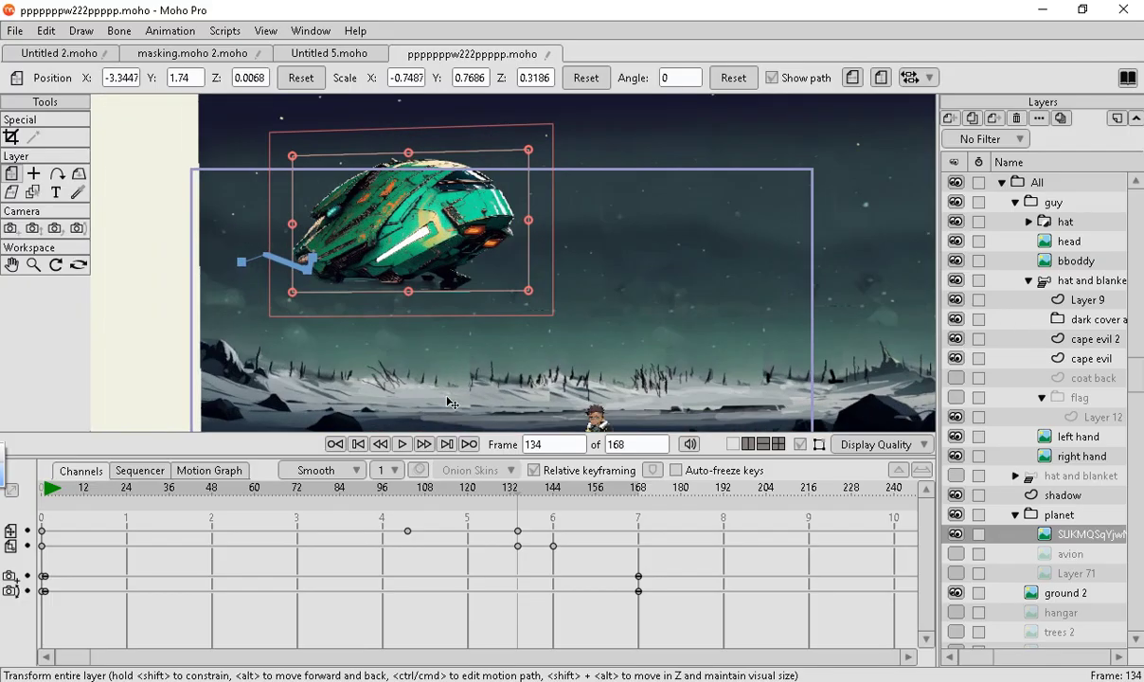
Review the motion around frames 125 to 134 and cut the spaceship's scale keyframe at frame 144.
{"action": "left_click_drag", "start_coordinate": [532, 494], "coordinate": [490, 579]}
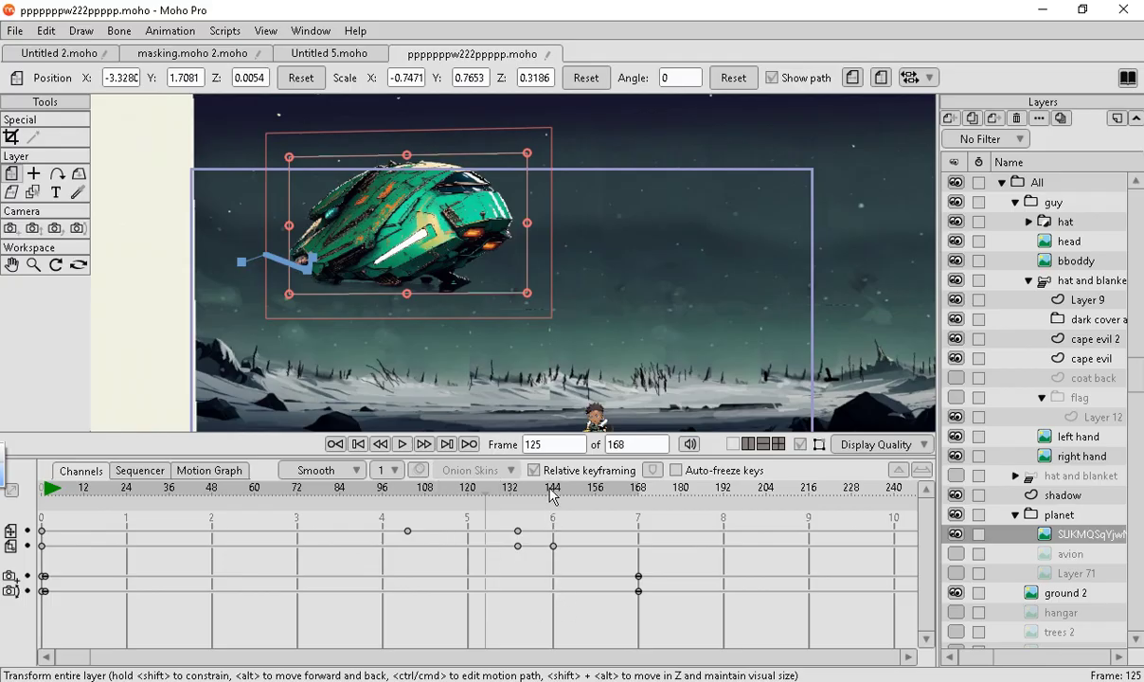
{"action": "left_click_drag", "start_coordinate": [492, 492], "coordinate": [528, 606]}
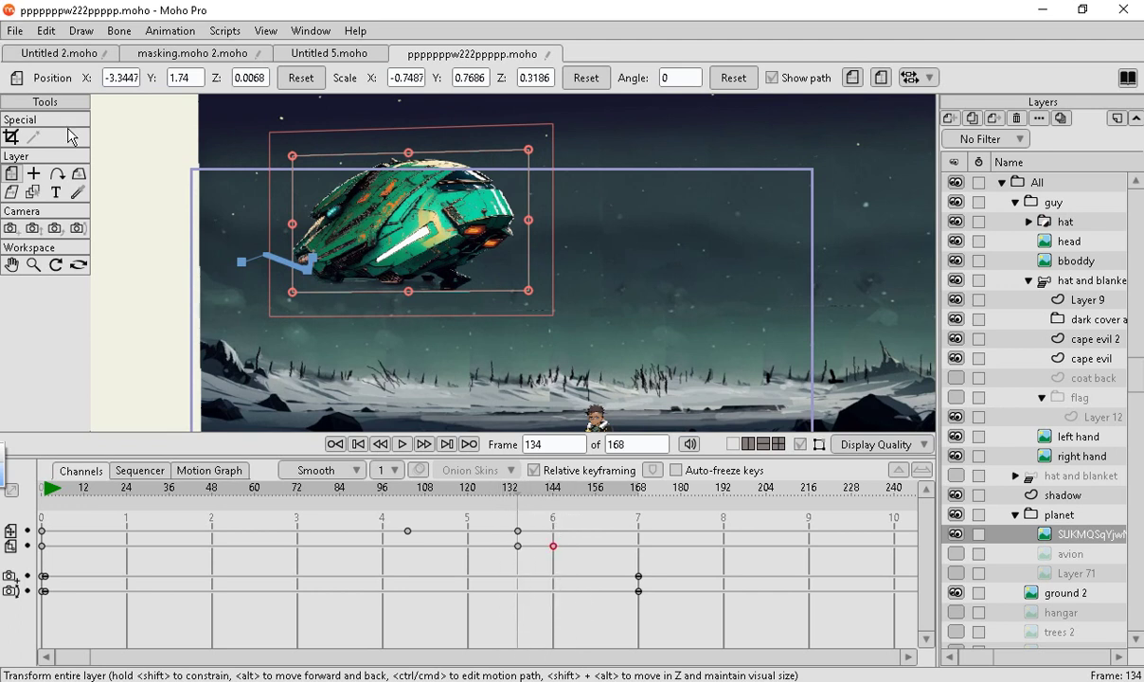
{"action": "left_click", "coordinate": [46, 30]}
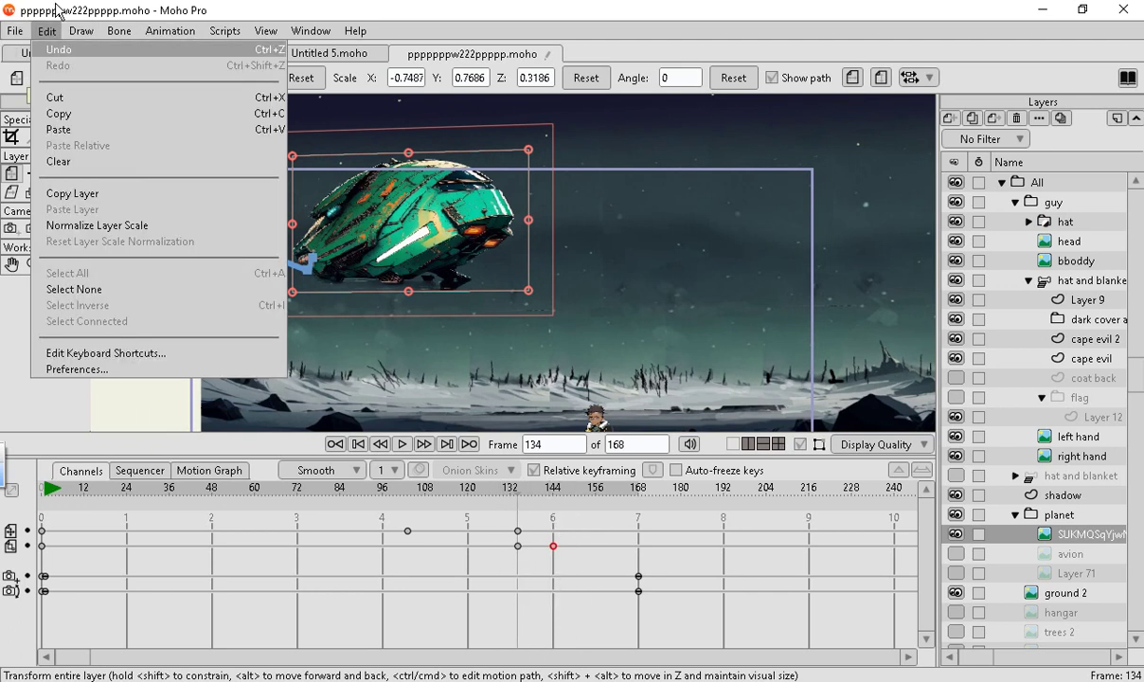
{"action": "left_click", "coordinate": [61, 98]}
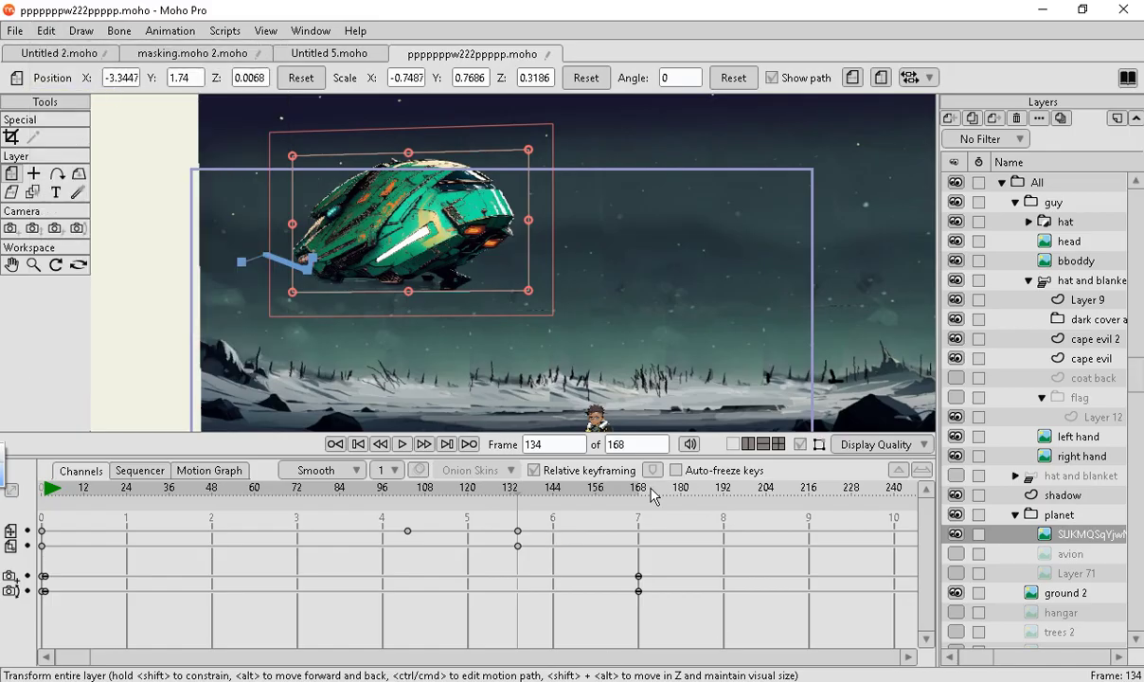
At frame 192, lower the spaceship toward the ground to position X -2.9379, Y 0.4160.
{"action": "left_click_drag", "start_coordinate": [530, 496], "coordinate": [722, 629]}
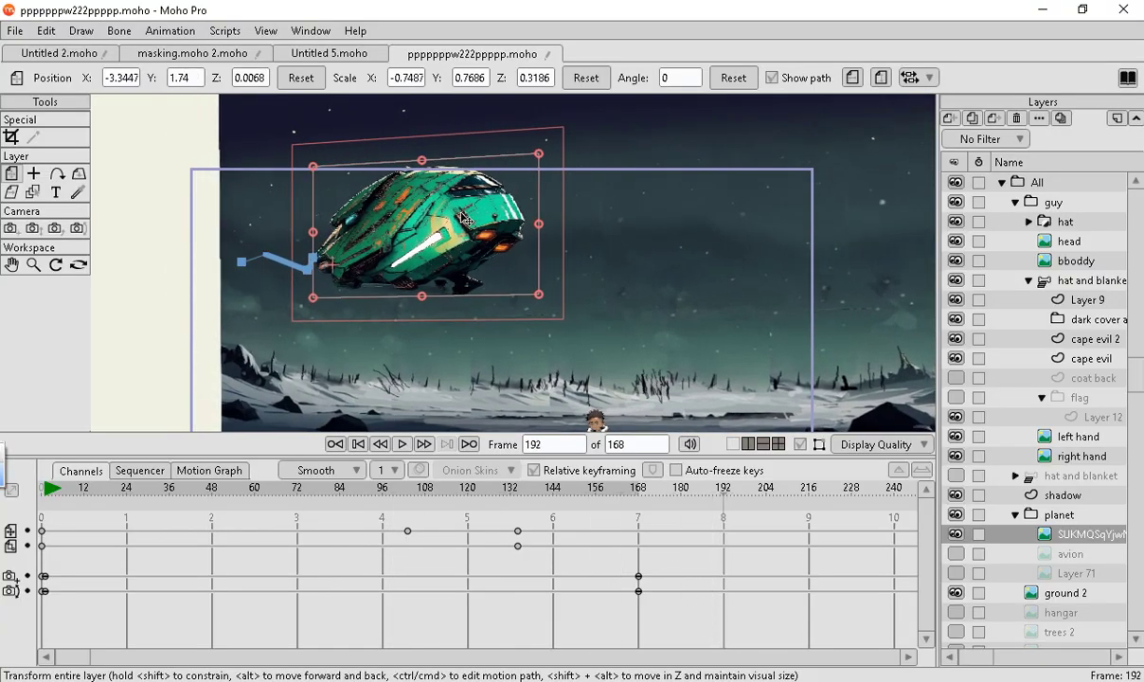
{"action": "left_click_drag", "start_coordinate": [441, 221], "coordinate": [488, 359]}
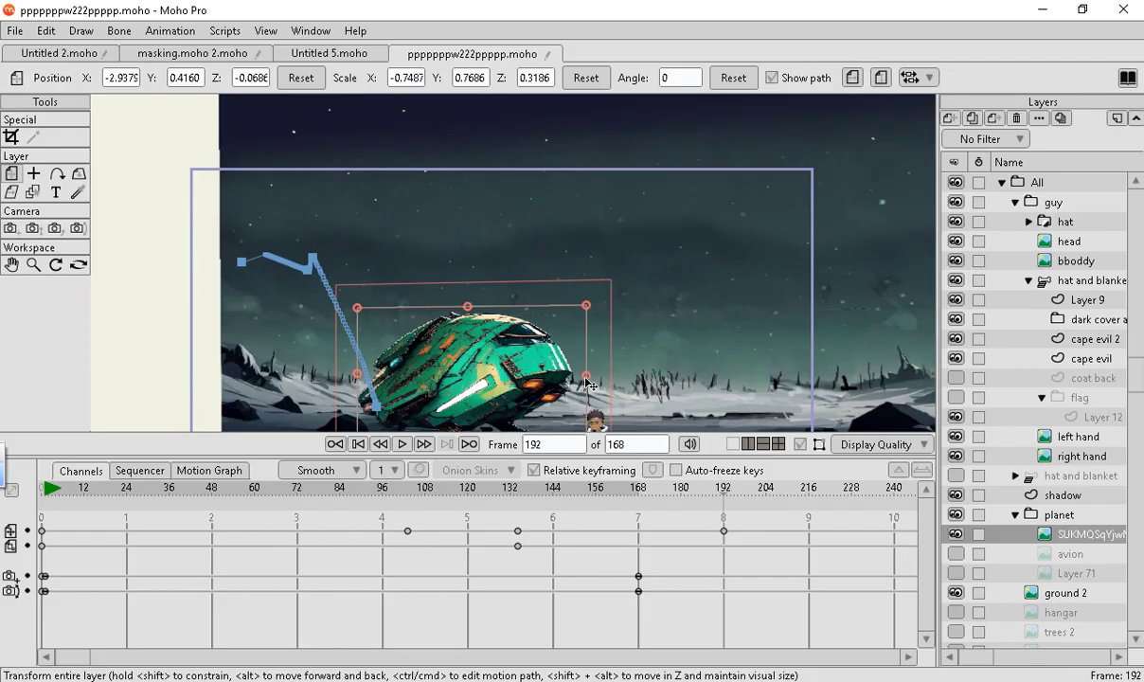
Return to frame 0 and scrub to frame 191 to review the spaceship's landing motion in the scene.
{"action": "left_click_drag", "start_coordinate": [659, 494], "coordinate": [361, 544]}
{"action": "left_click_drag", "start_coordinate": [450, 560], "coordinate": [42, 549]}
{"action": "scroll", "coordinate": [473, 335], "scroll_direction": "down", "scroll_amount": 6}
{"action": "scroll", "coordinate": [620, 329], "scroll_direction": "up", "scroll_amount": 4}
{"action": "scroll", "coordinate": [526, 395], "scroll_direction": "up", "scroll_amount": 2}
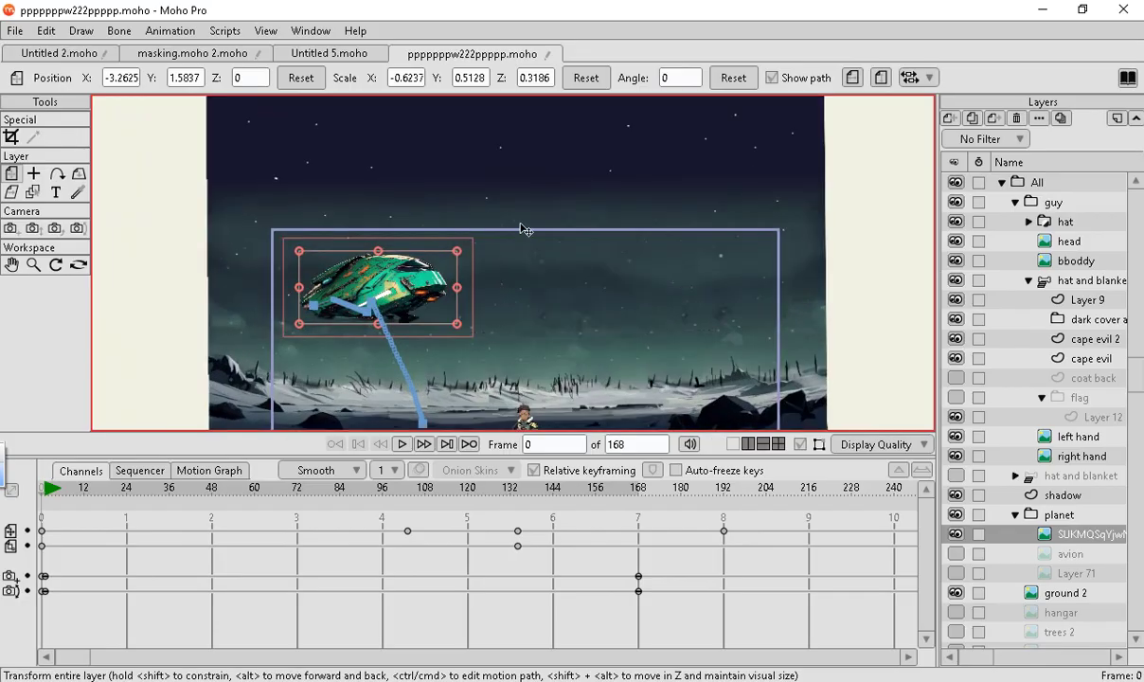
{"action": "scroll", "coordinate": [524, 230], "scroll_direction": "down", "scroll_amount": 3}
{"action": "scroll", "coordinate": [521, 122], "scroll_direction": "up", "scroll_amount": 4}
{"action": "scroll", "coordinate": [523, 333], "scroll_direction": "down", "scroll_amount": 4}
{"action": "scroll", "coordinate": [527, 310], "scroll_direction": "up", "scroll_amount": 4}
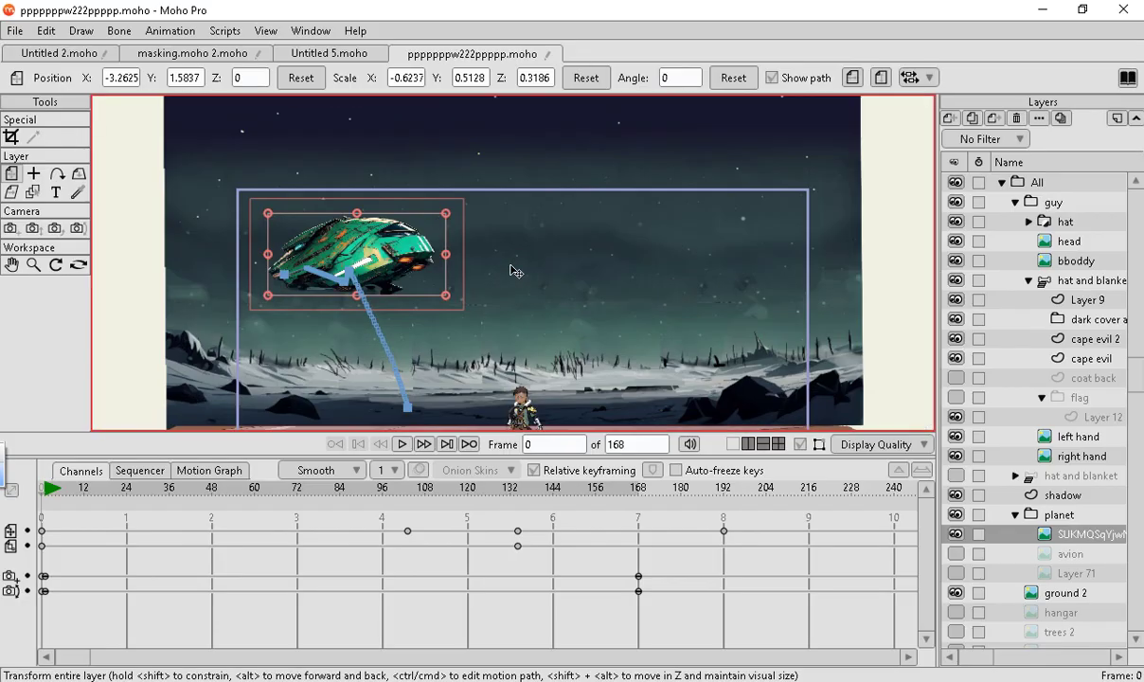
{"action": "left_click_drag", "start_coordinate": [109, 494], "coordinate": [719, 589]}
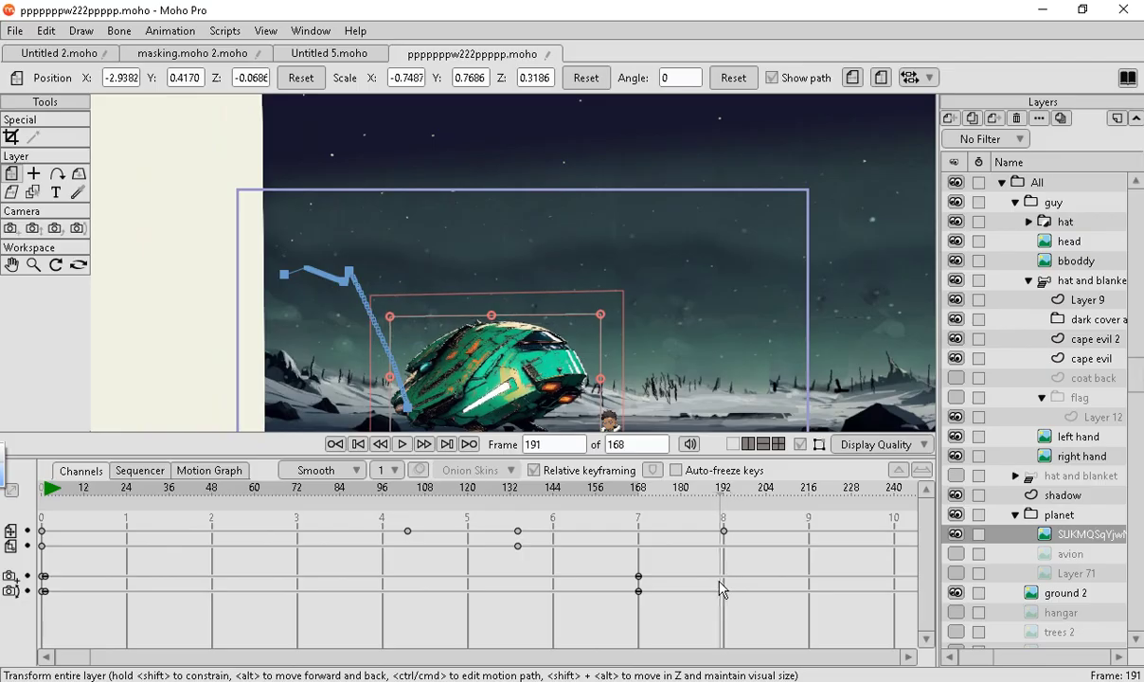
{"action": "scroll", "coordinate": [467, 194], "scroll_direction": "down", "scroll_amount": 2}
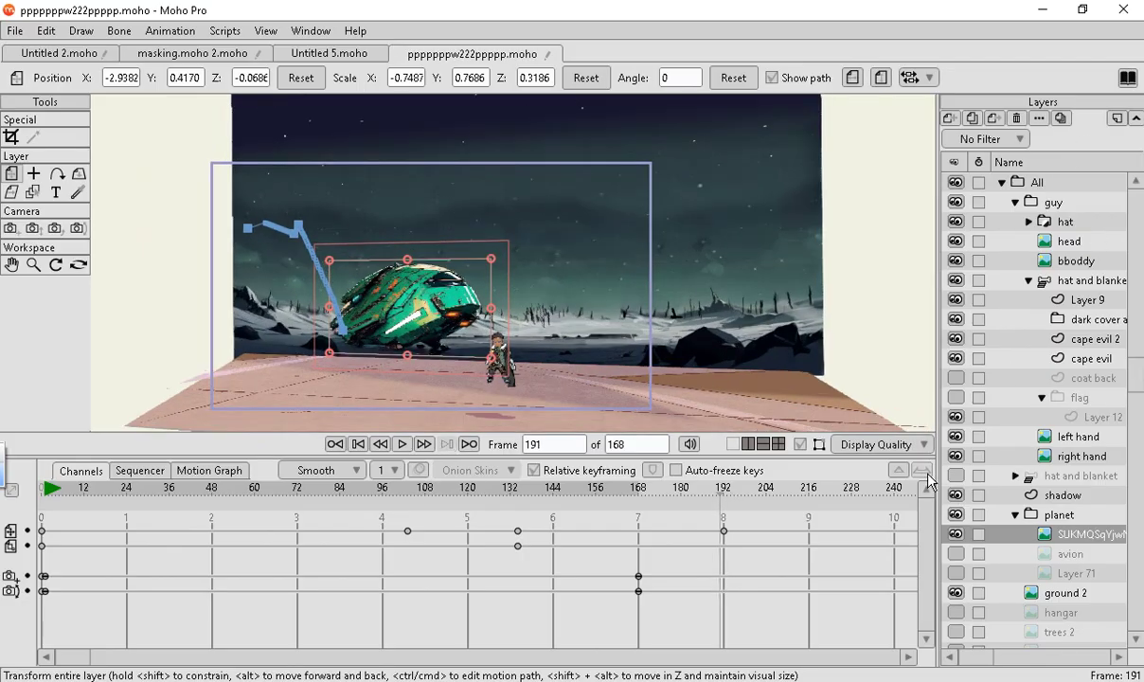
Zoom the timeline out to show later frames and move to frame 282 to view the landed spaceship and character.
{"action": "left_click", "coordinate": [922, 472]}
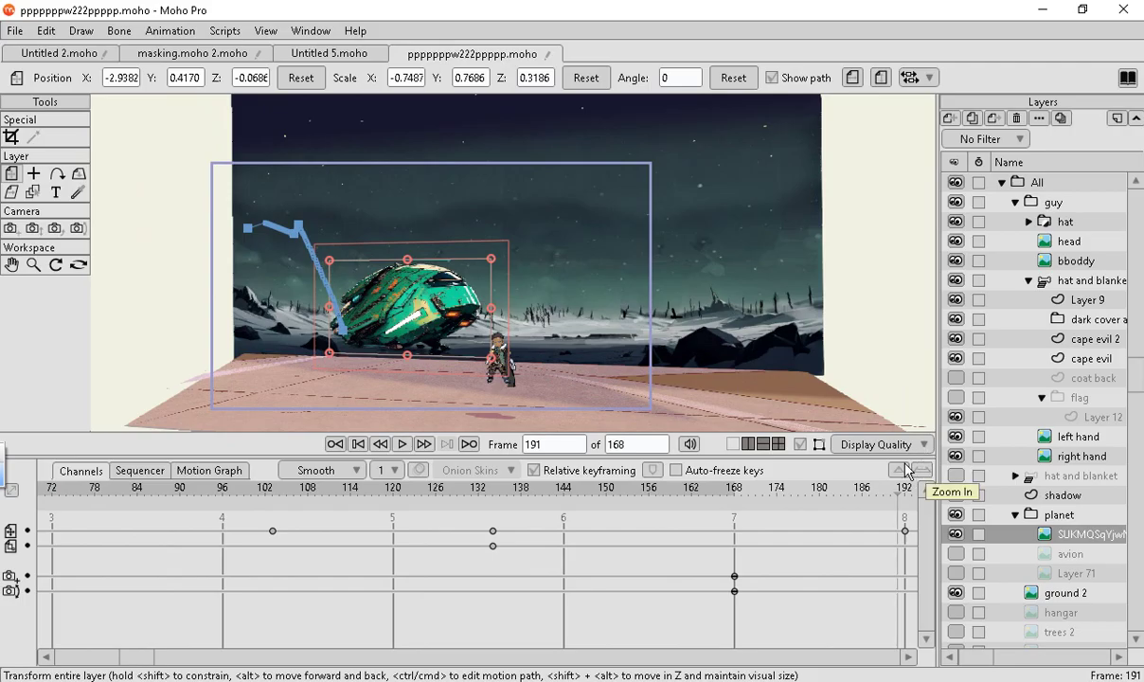
{"action": "left_click", "coordinate": [906, 471]}
{"action": "left_click", "coordinate": [906, 470]}
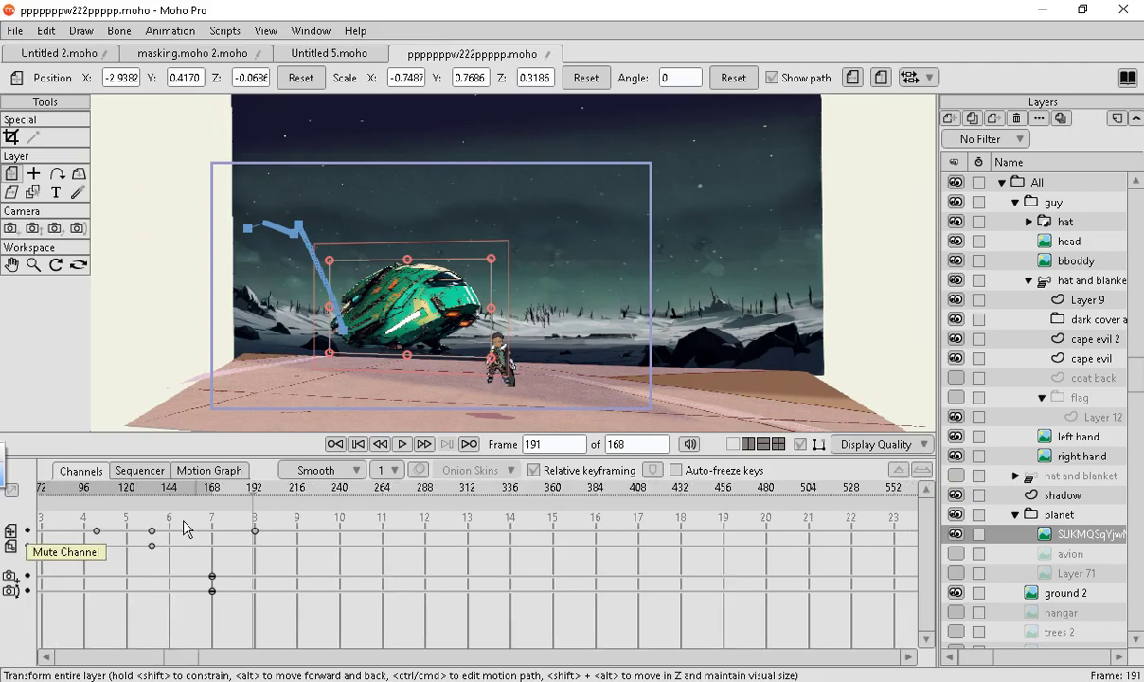
{"action": "left_click_drag", "start_coordinate": [258, 500], "coordinate": [414, 530]}
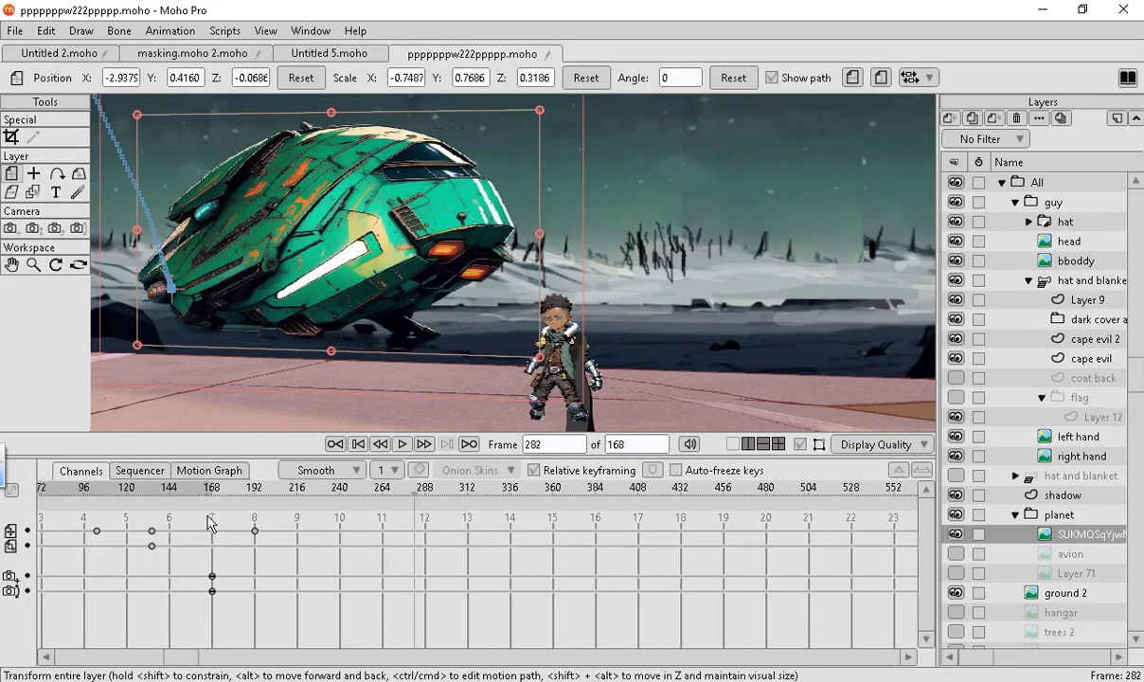
Extend the spaceship's landing by moving its final position keyframe at frame 192 to frame 432.
{"action": "scroll", "coordinate": [446, 390], "scroll_direction": "up", "scroll_amount": 2}
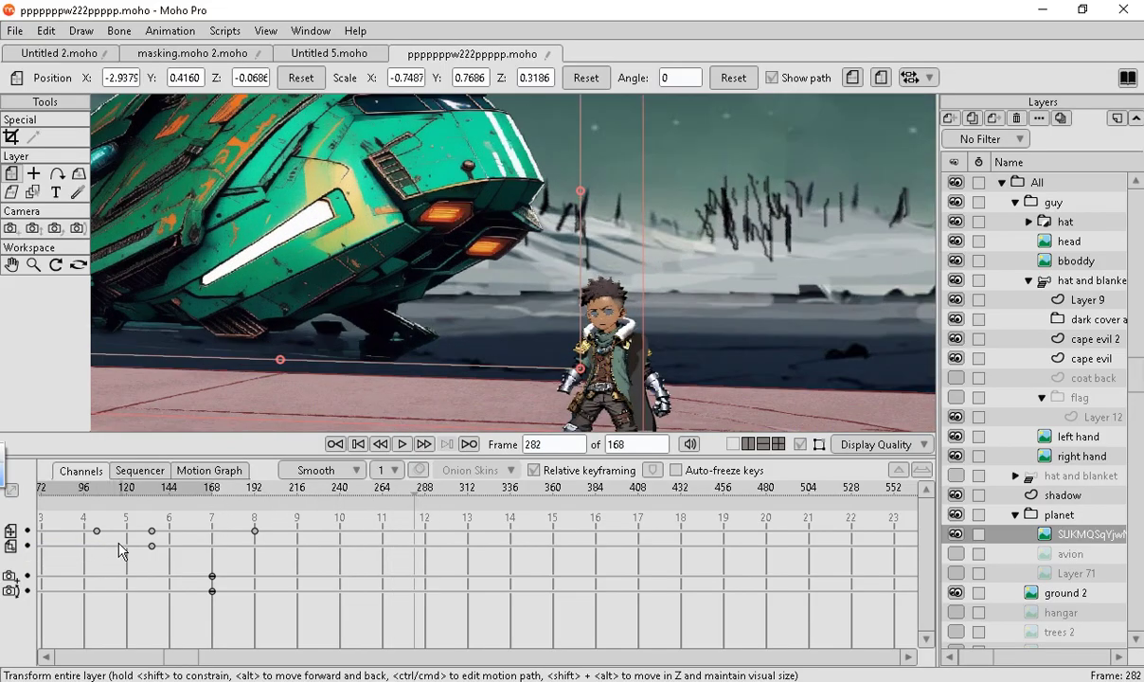
{"action": "left_click_drag", "start_coordinate": [237, 499], "coordinate": [2, 485]}
{"action": "key", "text": "space"}
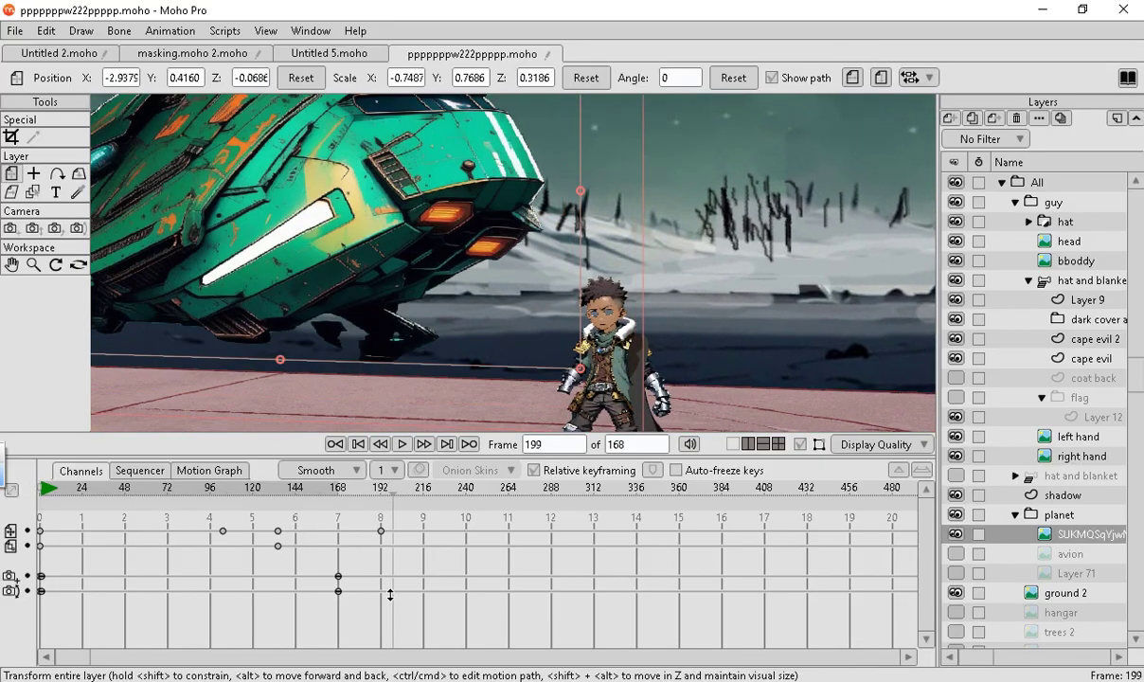
{"action": "left_click_drag", "start_coordinate": [383, 534], "coordinate": [438, 558]}
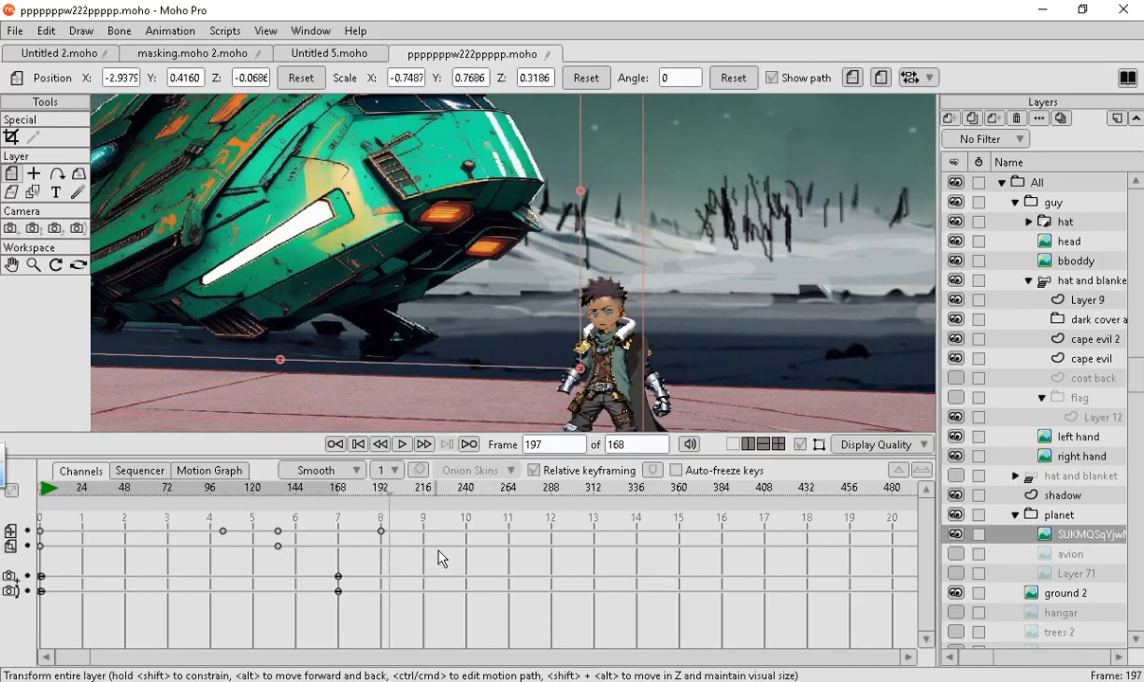
{"action": "left_click", "coordinate": [380, 531]}
{"action": "left_click_drag", "start_coordinate": [379, 532], "coordinate": [807, 531]}
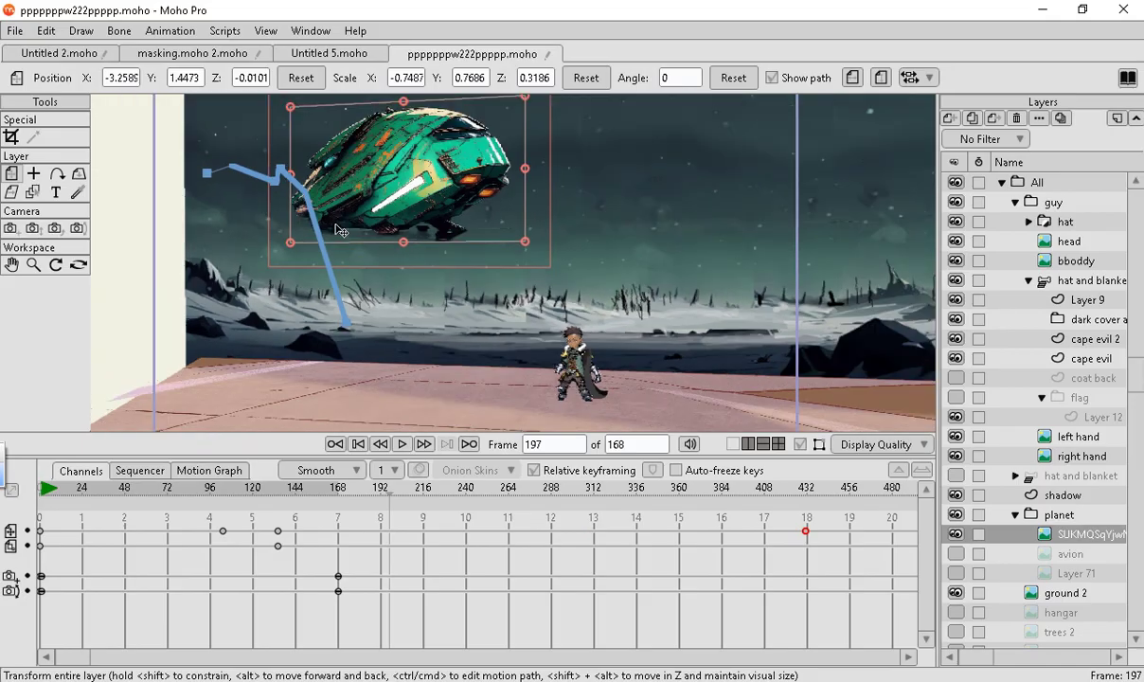
Scrub to frame 430 and back to frame 117 to review the spaceship's extended landing and the character up close.
{"action": "scroll", "coordinate": [460, 233], "scroll_direction": "down", "scroll_amount": 6}
{"action": "scroll", "coordinate": [469, 234], "scroll_direction": "up", "scroll_amount": 3}
{"action": "left_click_drag", "start_coordinate": [86, 491], "coordinate": [801, 606]}
{"action": "scroll", "coordinate": [449, 347], "scroll_direction": "up", "scroll_amount": 5}
{"action": "scroll", "coordinate": [450, 348], "scroll_direction": "down", "scroll_amount": 4}
{"action": "scroll", "coordinate": [445, 358], "scroll_direction": "up", "scroll_amount": 3}
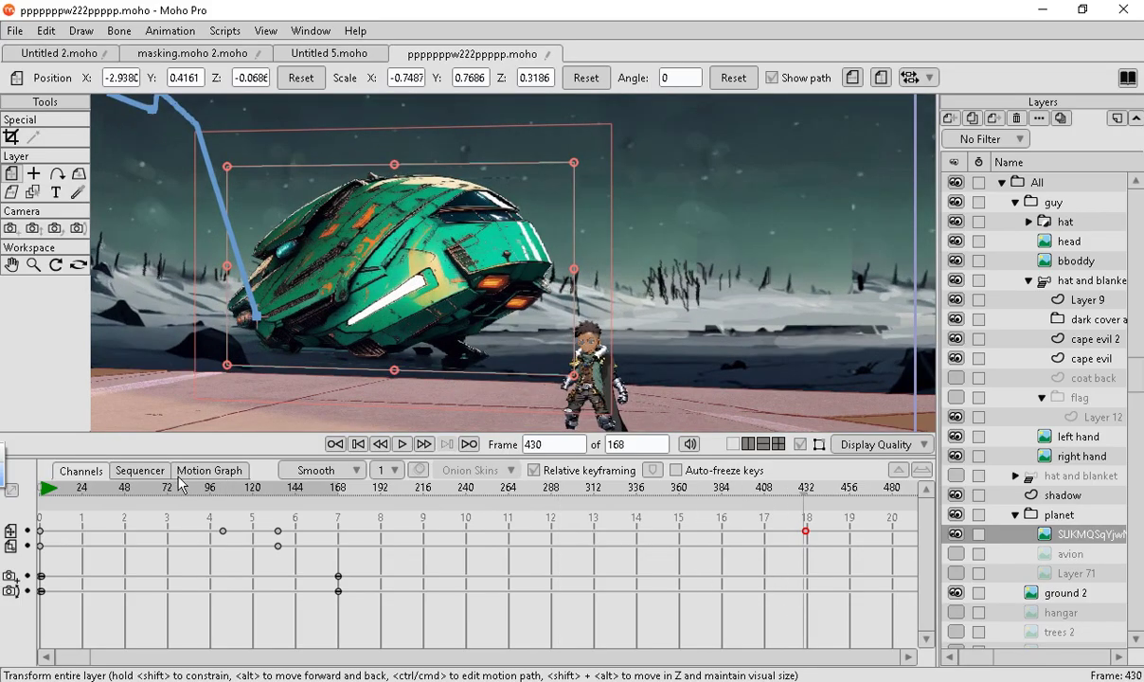
{"action": "left_click_drag", "start_coordinate": [178, 494], "coordinate": [248, 519]}
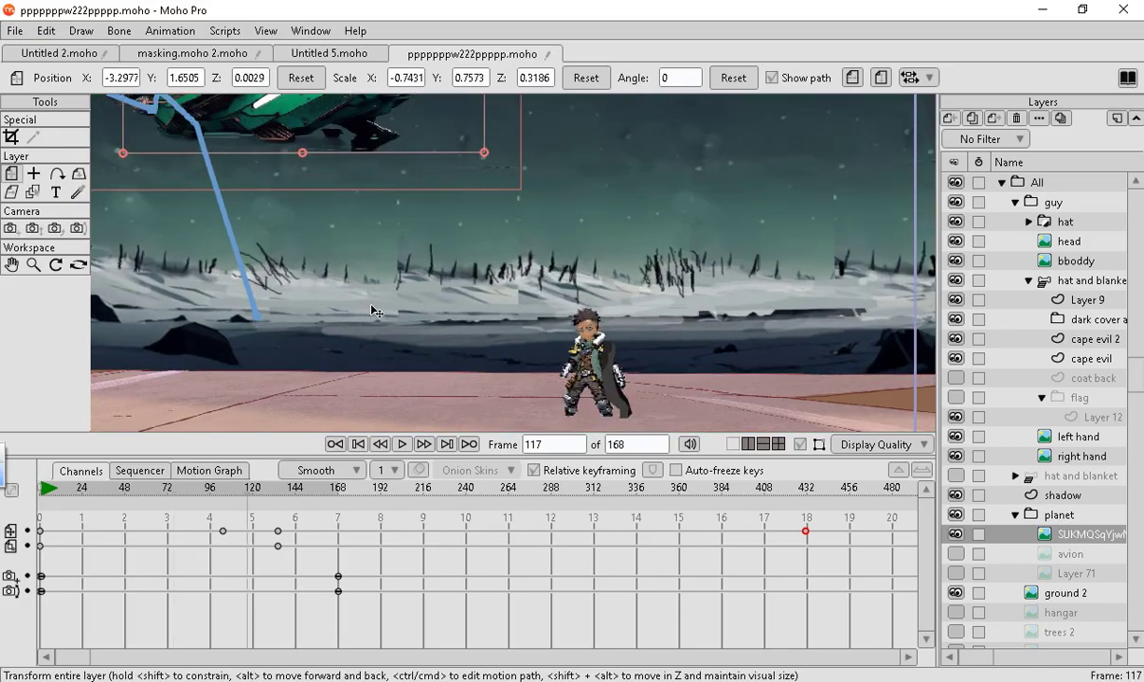
{"action": "scroll", "coordinate": [564, 308], "scroll_direction": "up", "scroll_amount": 5}
{"action": "scroll", "coordinate": [568, 237], "scroll_direction": "down", "scroll_amount": 3}
{"action": "scroll", "coordinate": [535, 78], "scroll_direction": "down", "scroll_amount": 5}
{"action": "scroll", "coordinate": [581, 347], "scroll_direction": "up", "scroll_amount": 6}
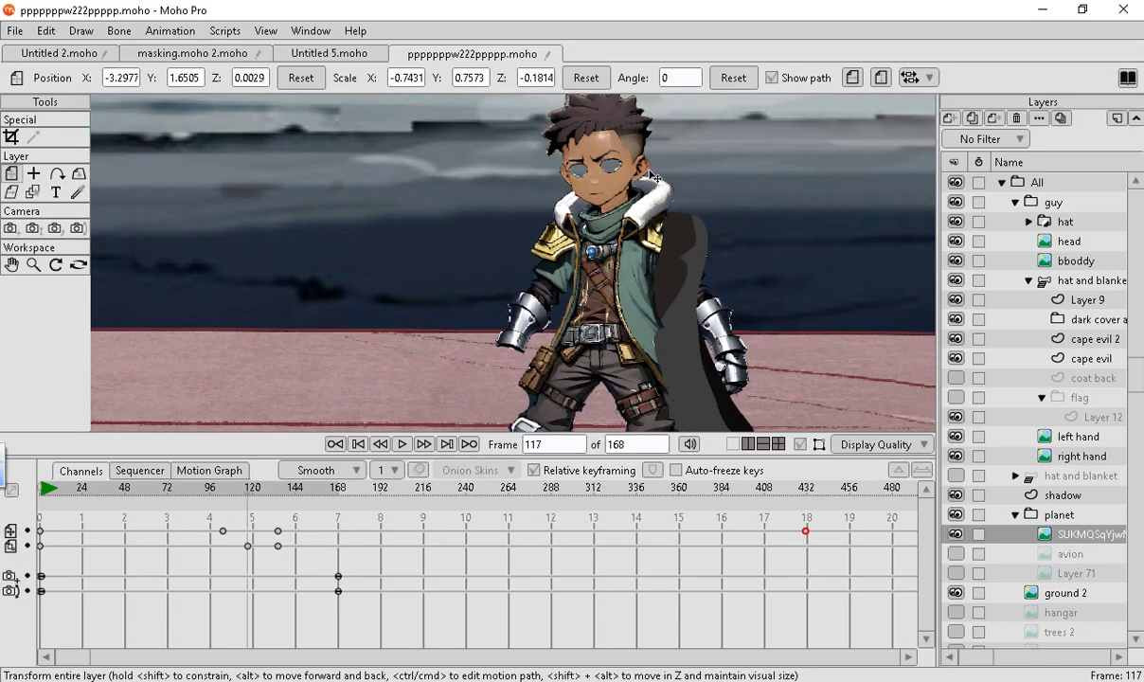
At frame 0, add a vector layer to the guy group and place it directly below the head layer.
{"action": "left_click", "coordinate": [1108, 243]}
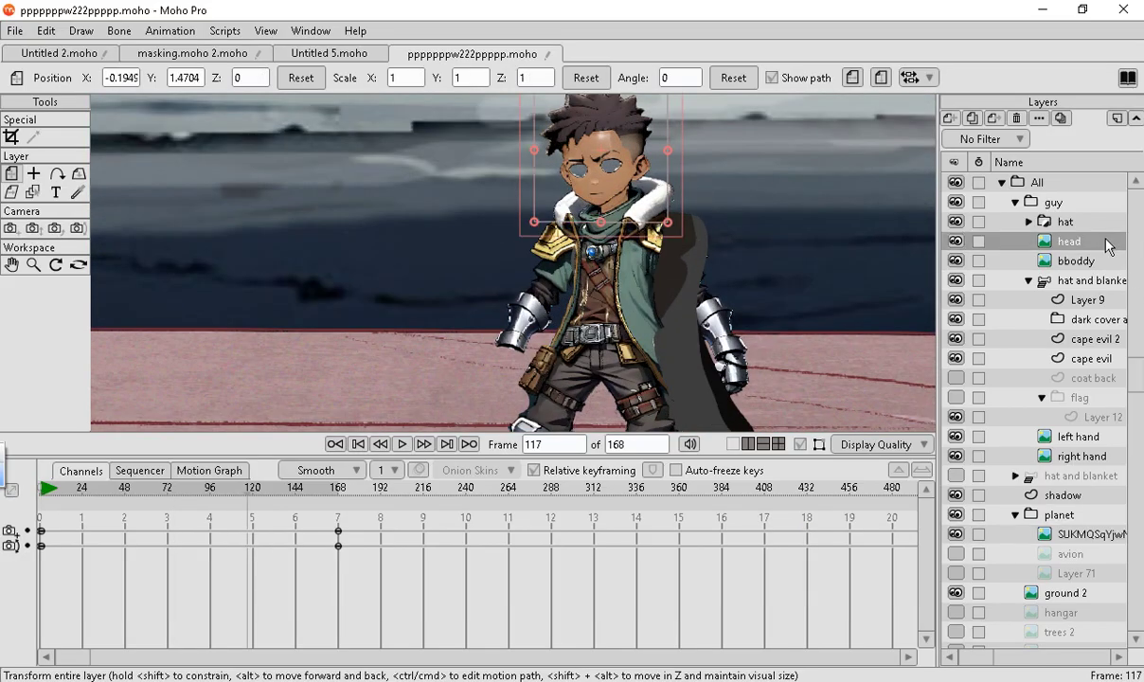
{"action": "left_click", "coordinate": [334, 444]}
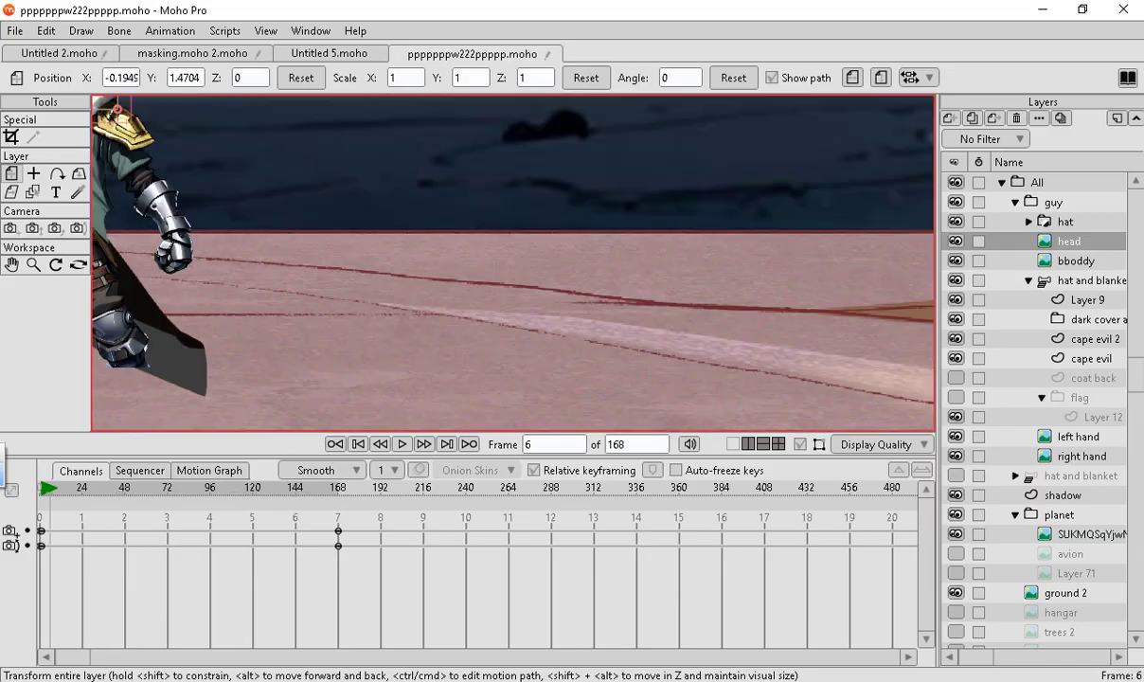
{"action": "scroll", "coordinate": [631, 324], "scroll_direction": "down", "scroll_amount": 5}
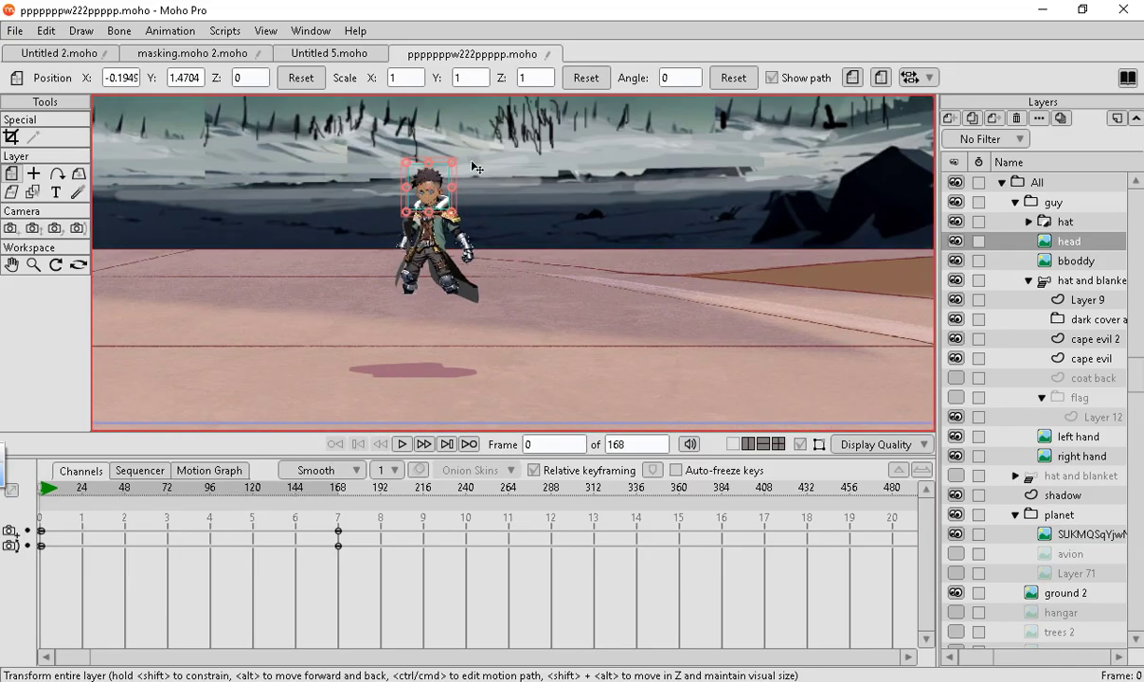
{"action": "scroll", "coordinate": [474, 162], "scroll_direction": "up", "scroll_amount": 7}
{"action": "scroll", "coordinate": [331, 170], "scroll_direction": "up", "scroll_amount": 3}
{"action": "scroll", "coordinate": [679, 319], "scroll_direction": "down", "scroll_amount": 6}
{"action": "scroll", "coordinate": [793, 220], "scroll_direction": "up", "scroll_amount": 4}
{"action": "scroll", "coordinate": [559, 198], "scroll_direction": "down", "scroll_amount": 6}
{"action": "scroll", "coordinate": [653, 284], "scroll_direction": "up", "scroll_amount": 5}
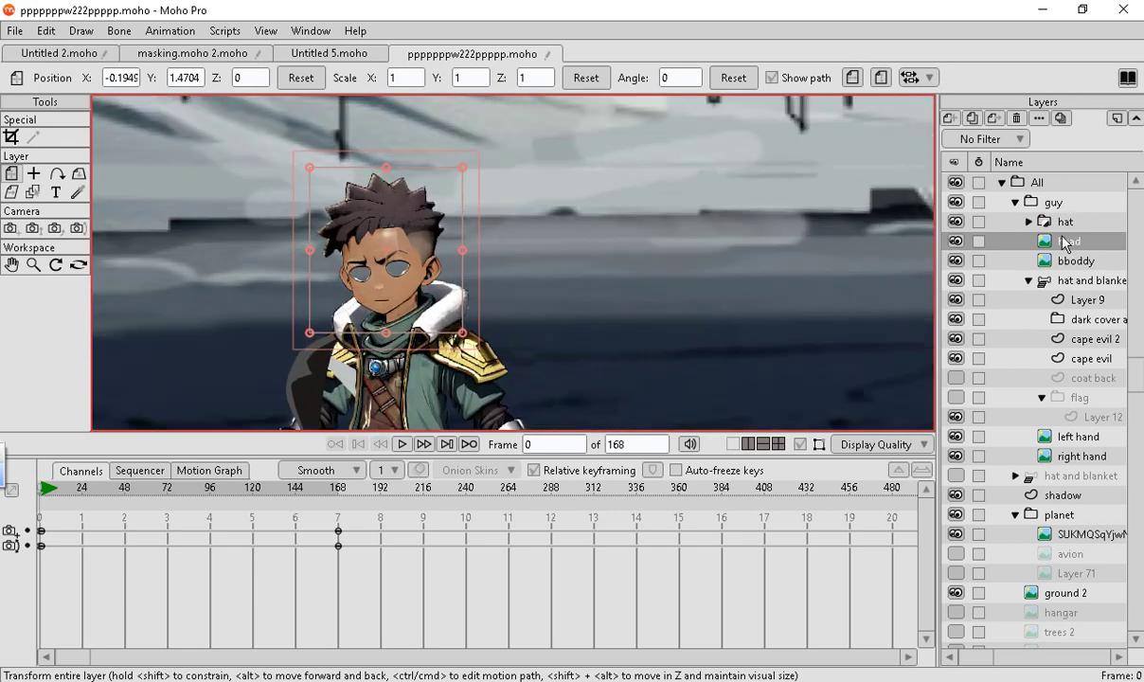
{"action": "left_click", "coordinate": [949, 119]}
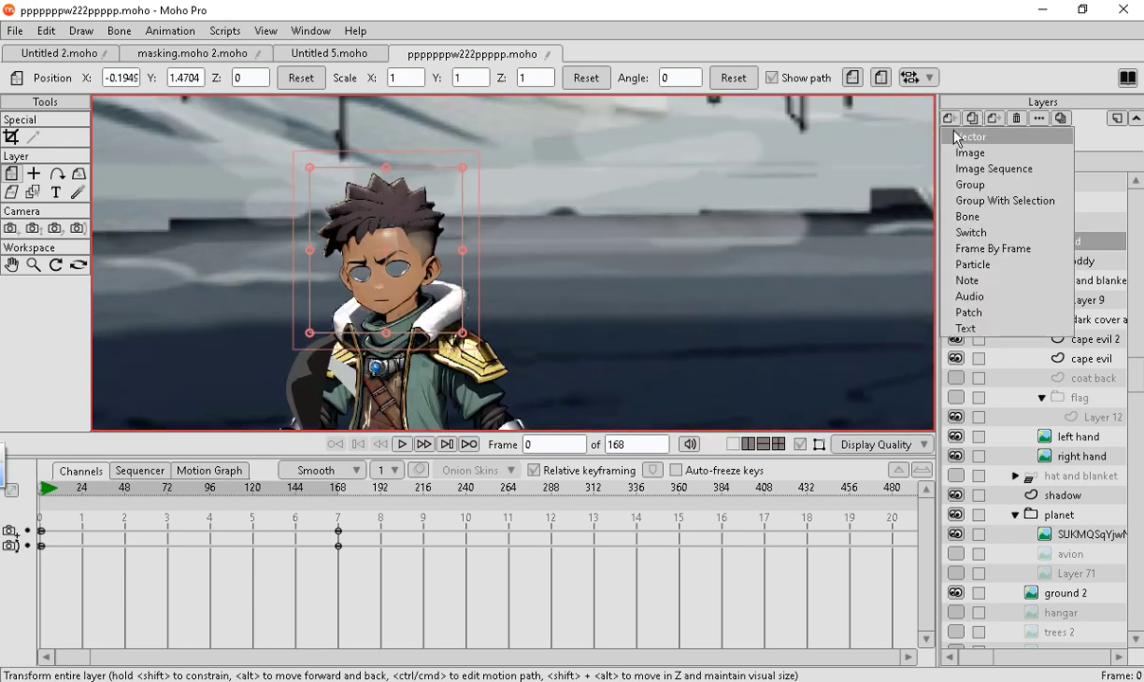
{"action": "left_click", "coordinate": [968, 153]}
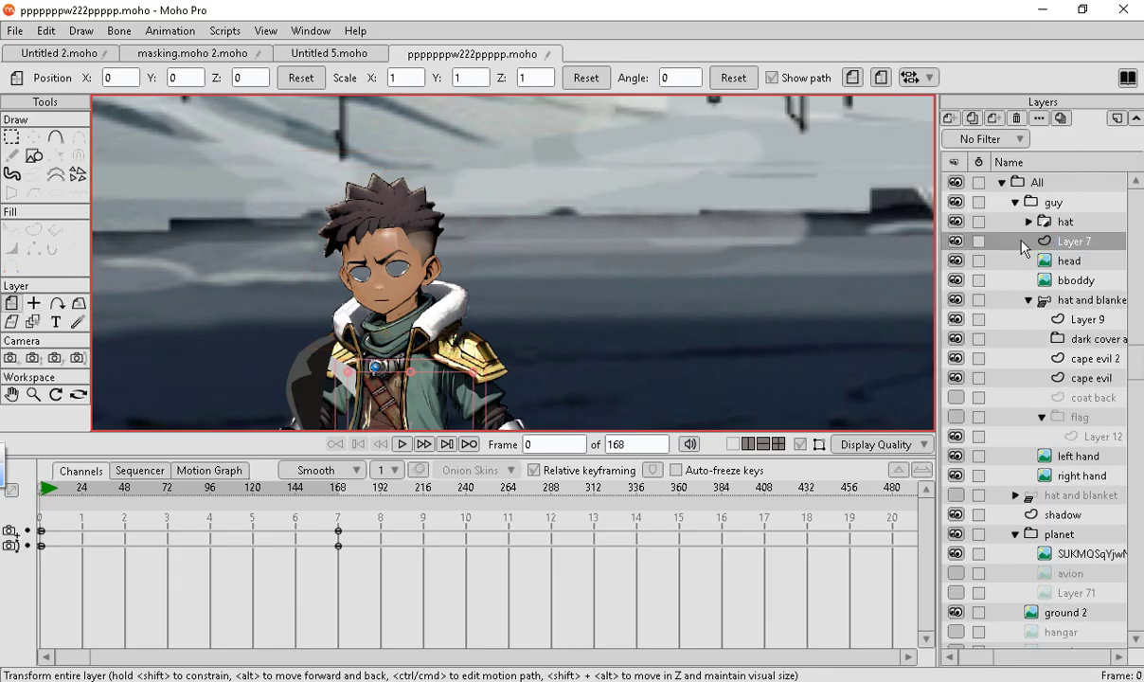
{"action": "left_click_drag", "start_coordinate": [1019, 243], "coordinate": [1015, 284]}
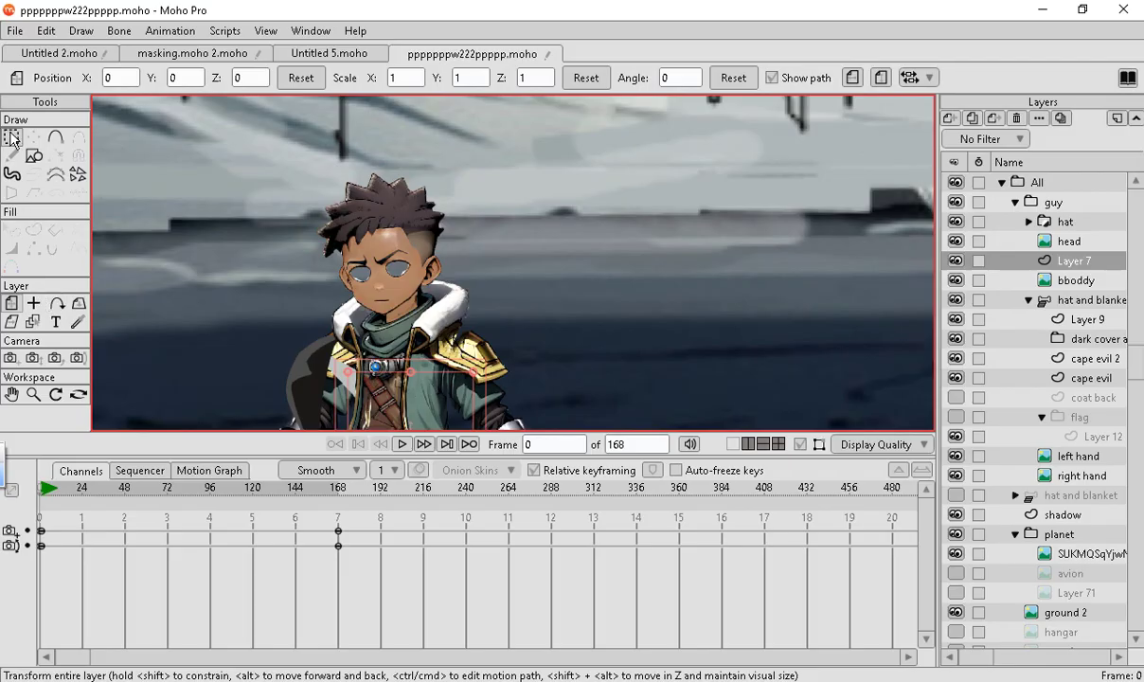
Draw an oval on the new layer behind both of the character's eyes and position it at X -0.2455, Y 1.2966.
{"action": "left_click", "coordinate": [33, 156]}
{"action": "scroll", "coordinate": [317, 255], "scroll_direction": "up", "scroll_amount": 2}
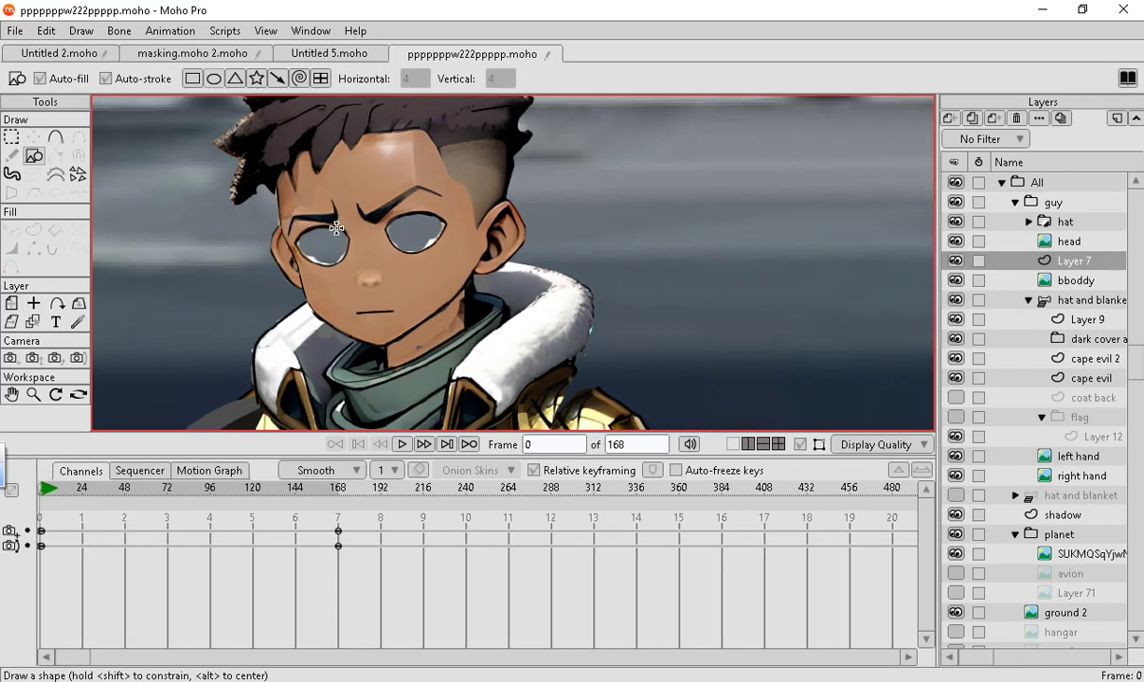
{"action": "left_click", "coordinate": [212, 82]}
{"action": "left_click_drag", "start_coordinate": [275, 169], "coordinate": [455, 281]}
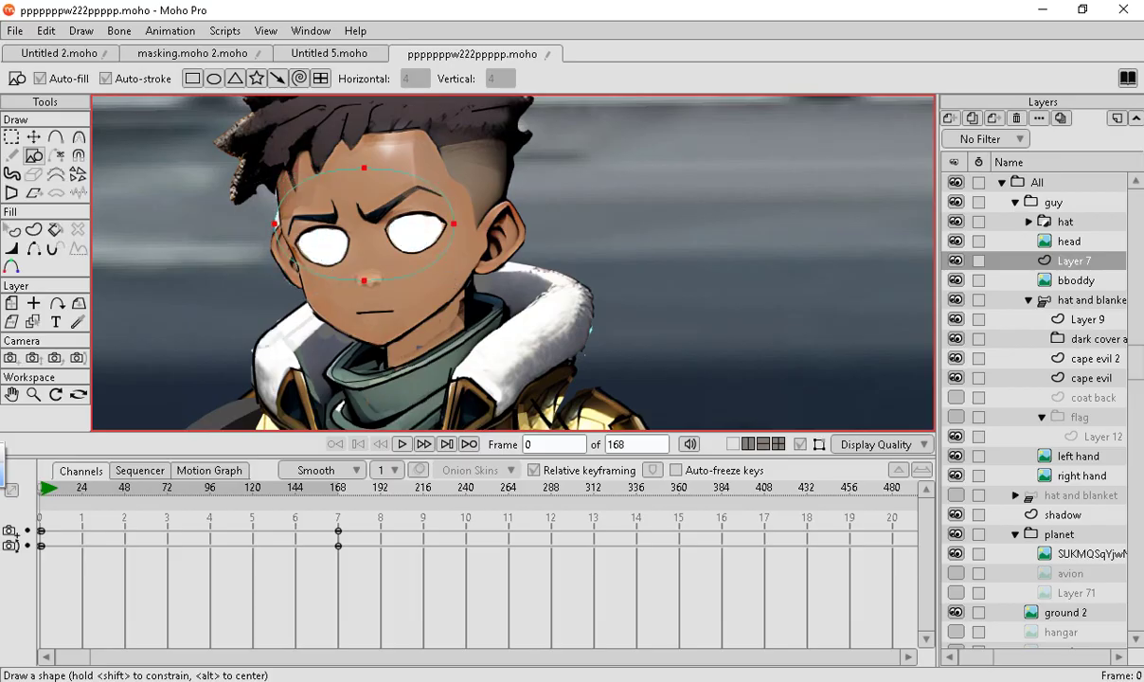
{"action": "left_click", "coordinate": [33, 138]}
{"action": "left_click_drag", "start_coordinate": [273, 224], "coordinate": [291, 224]}
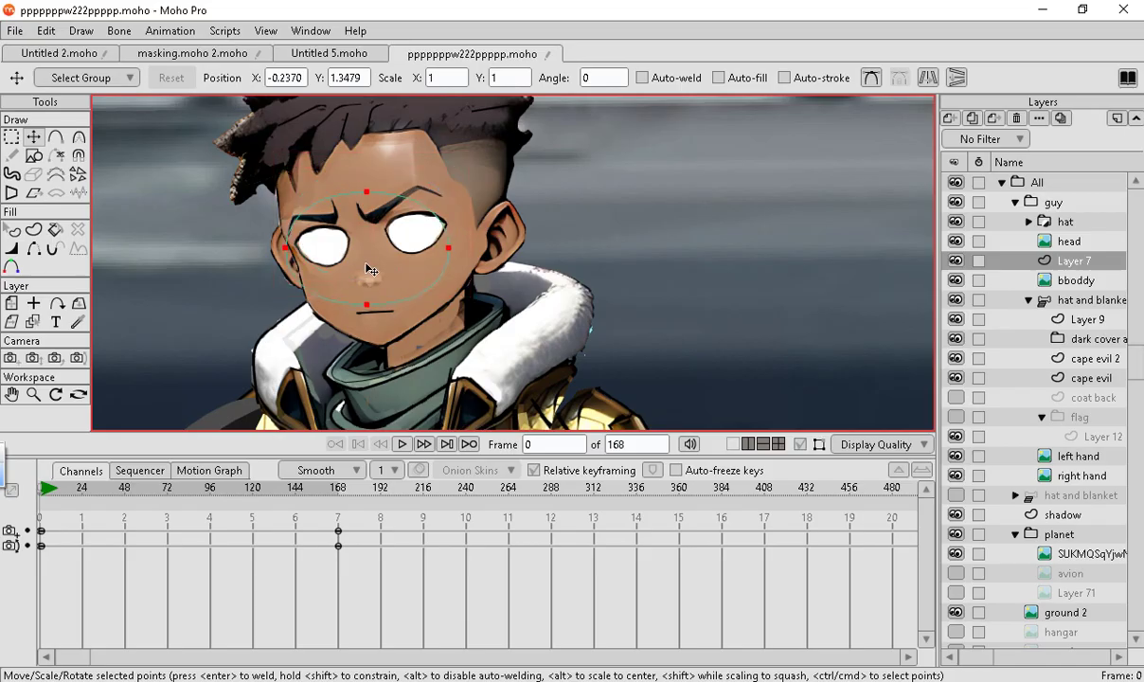
{"action": "left_click_drag", "start_coordinate": [371, 267], "coordinate": [369, 284]}
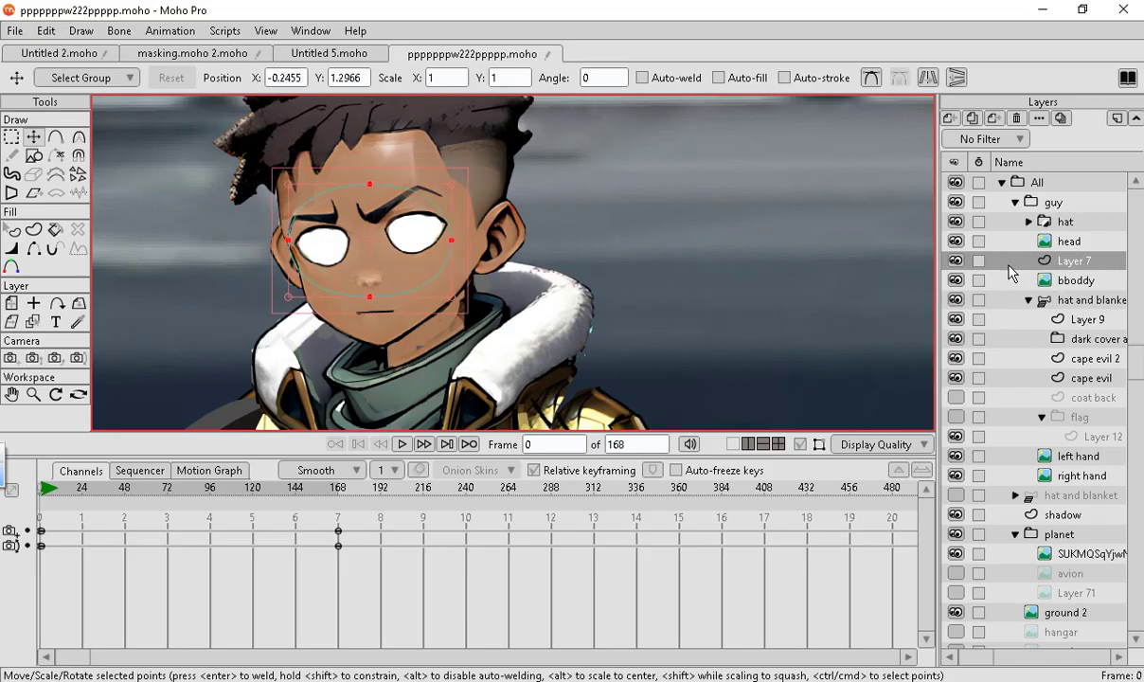
Add another vector layer above the eye oval's layer and rename the oval's layer "white".
{"action": "left_click", "coordinate": [953, 117]}
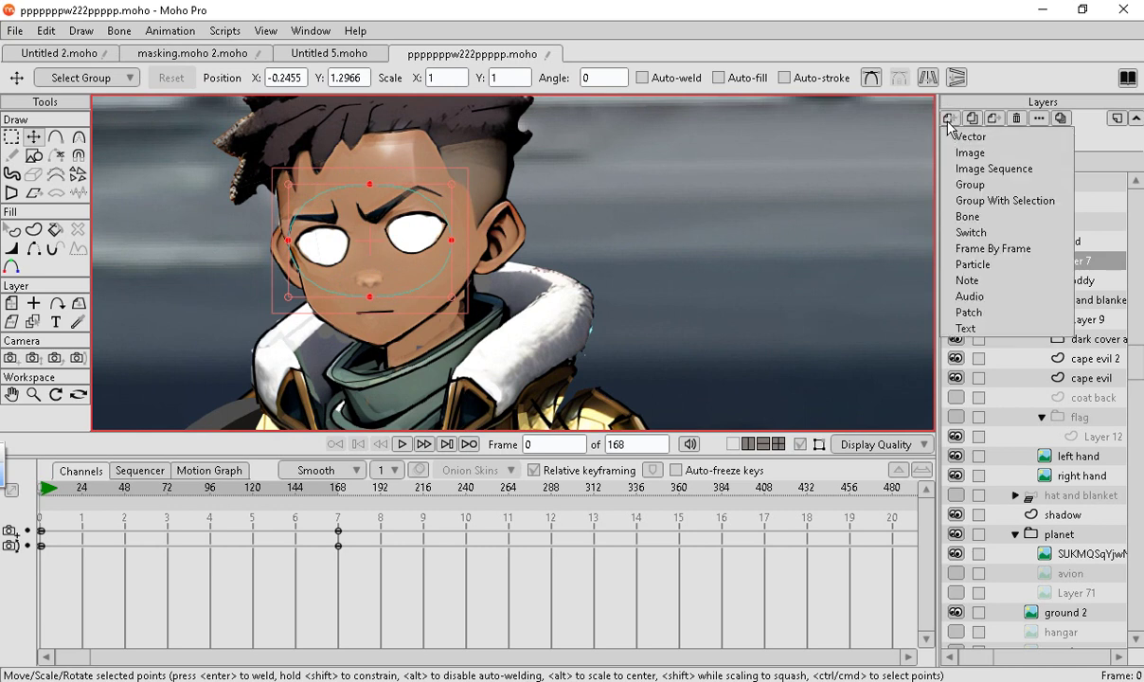
{"action": "left_click", "coordinate": [1015, 139]}
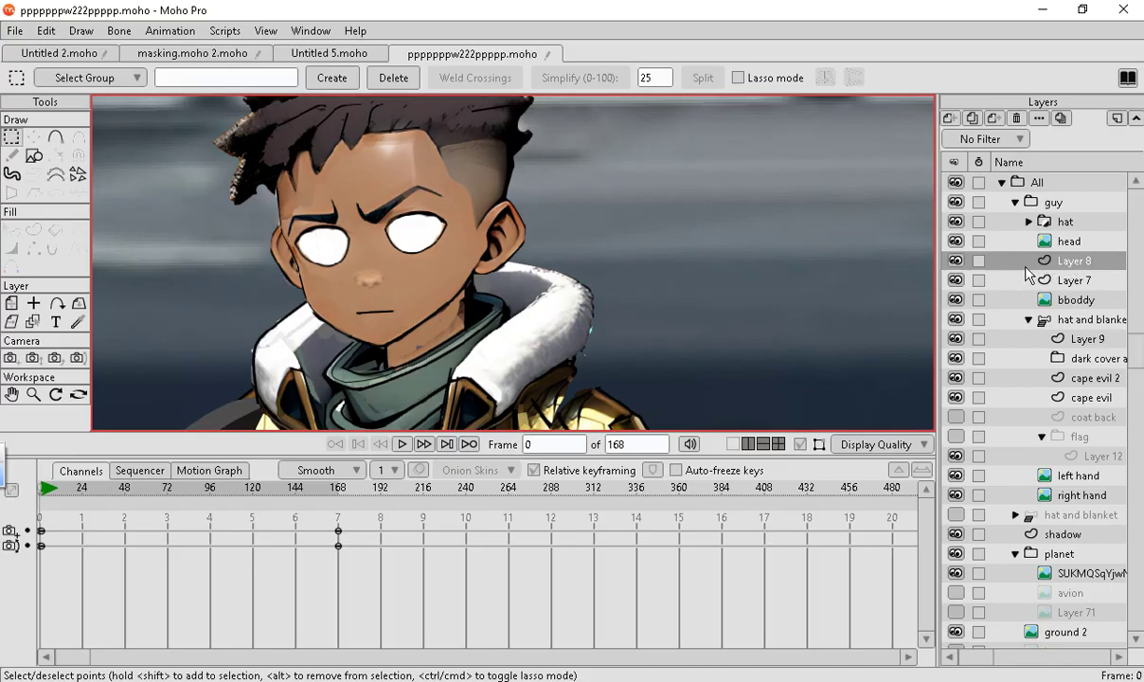
{"action": "double_click", "coordinate": [1062, 282]}
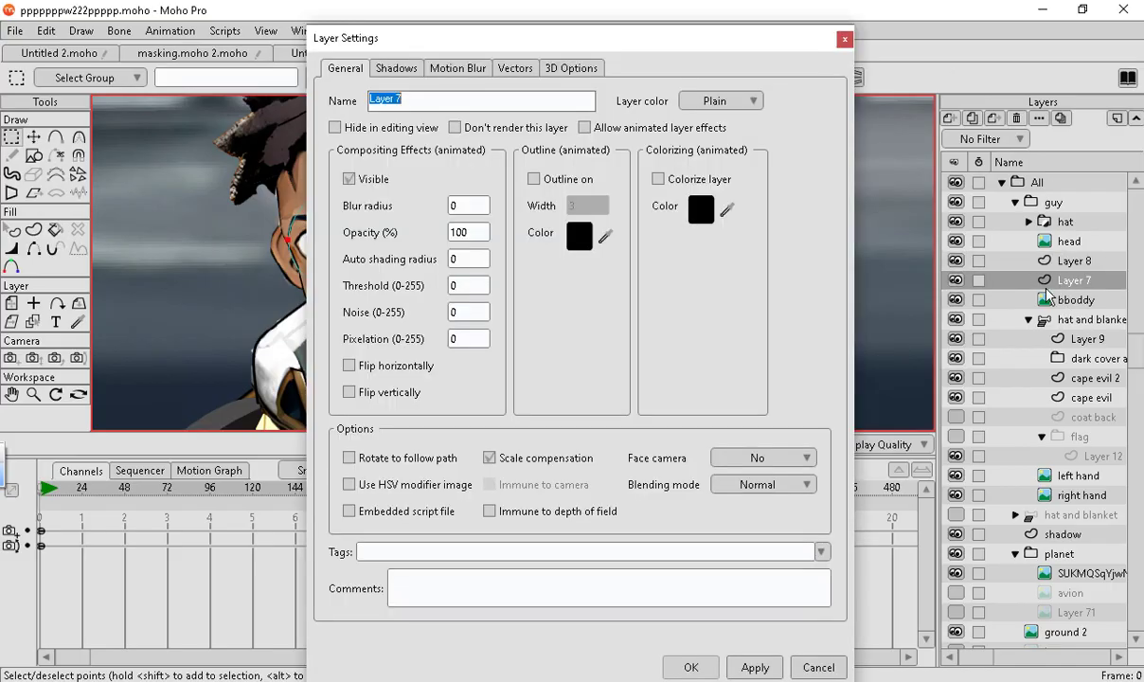
{"action": "type", "text": "we"}
{"action": "key", "text": "Return"}
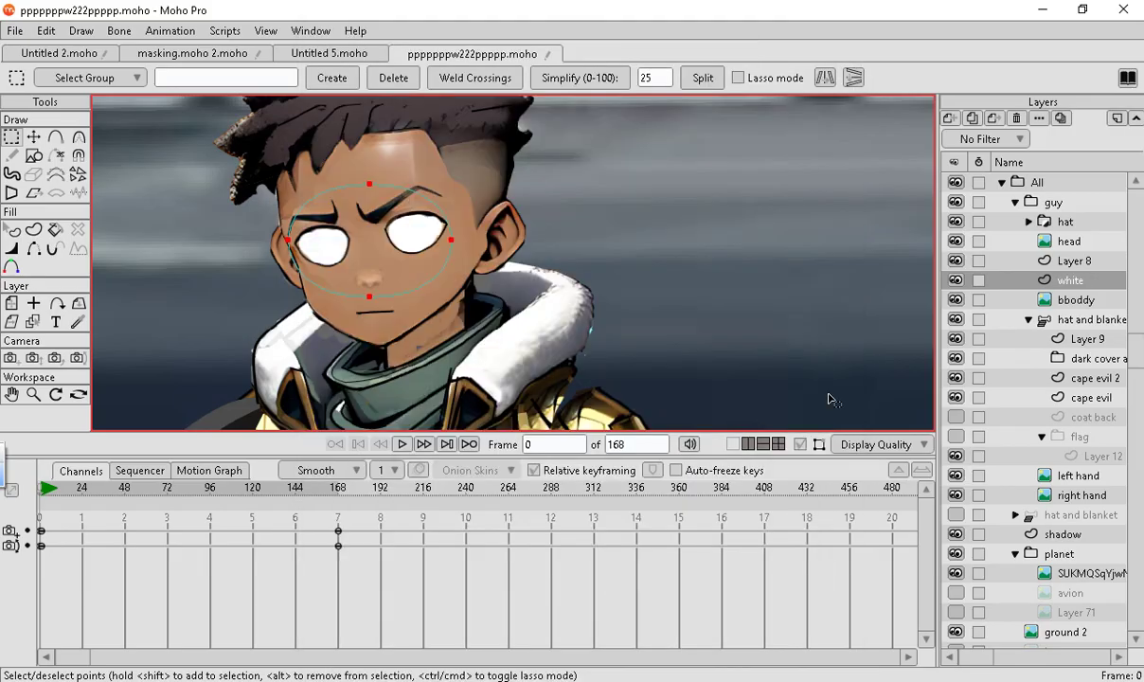
On the empty vector layer above white, draw a small oval pupil inside the character's right eye at frame 0.
{"action": "left_click", "coordinate": [1059, 261]}
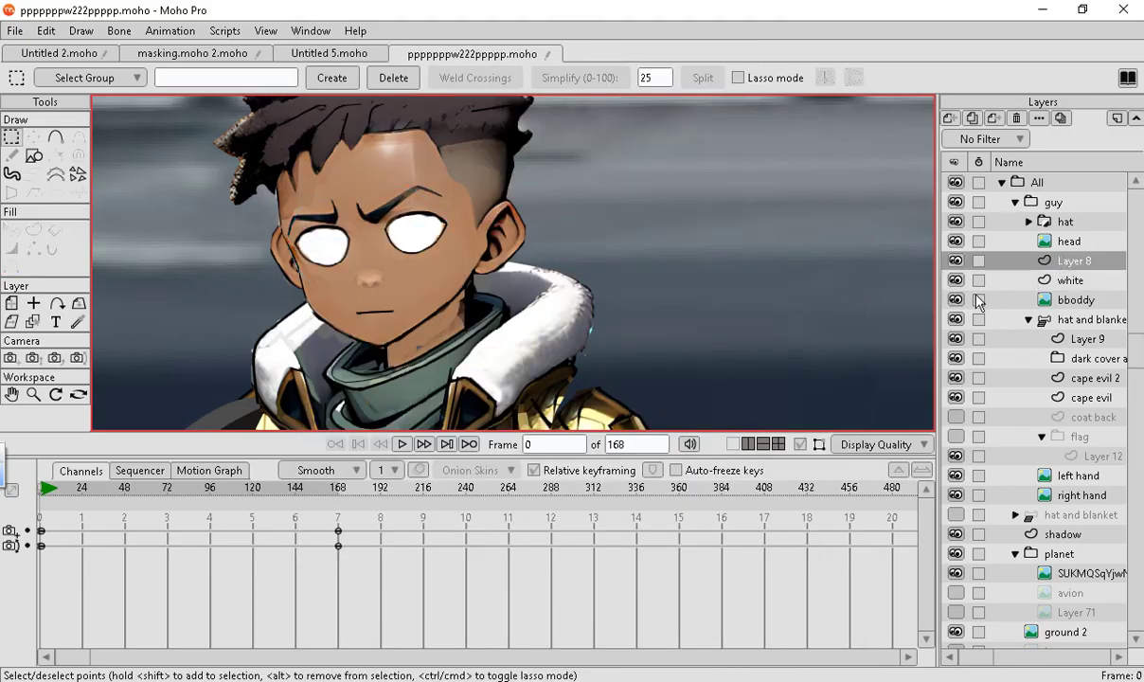
{"action": "key", "text": "space"}
{"action": "key", "text": "space"}
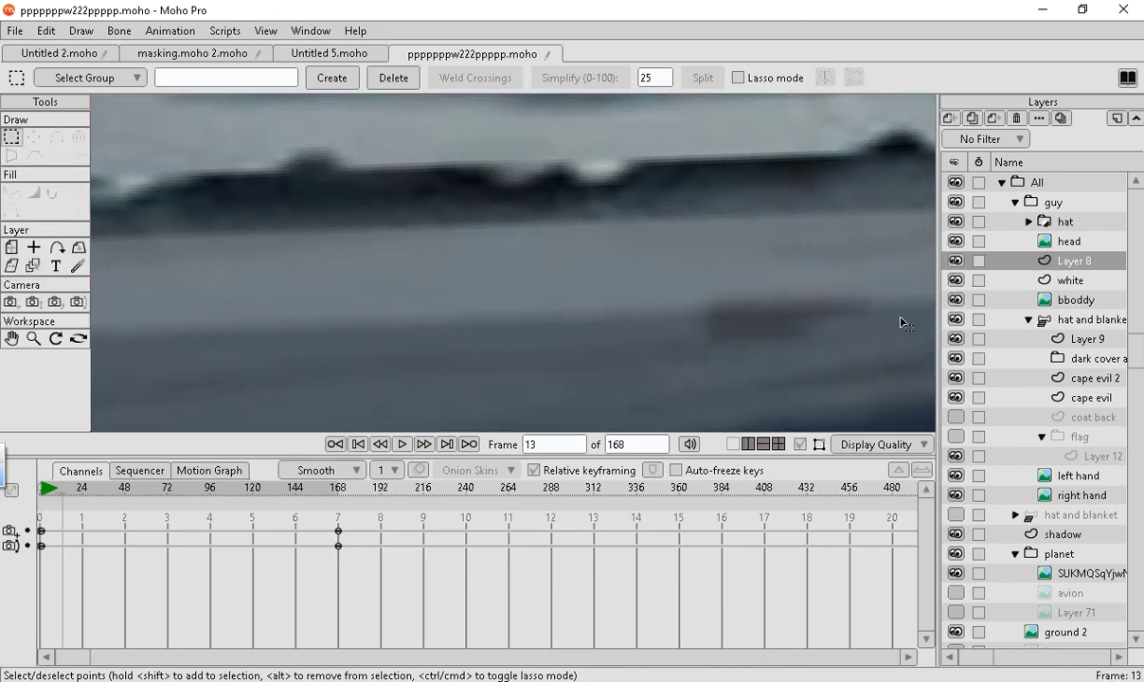
{"action": "scroll", "coordinate": [473, 306], "scroll_direction": "down", "scroll_amount": 10}
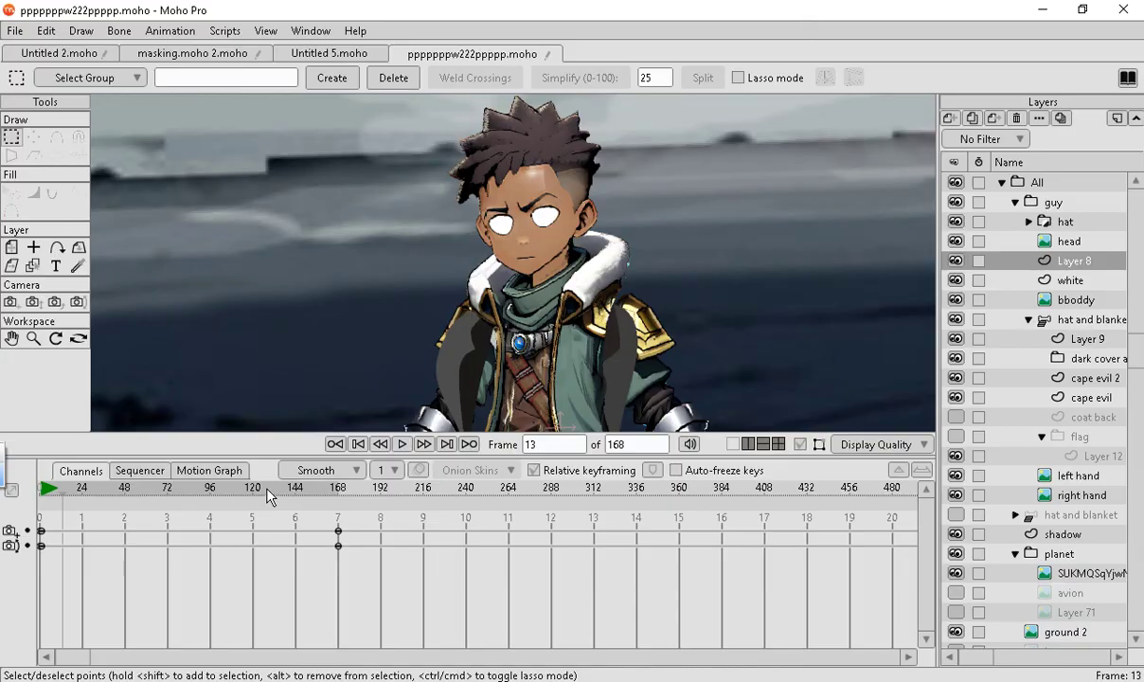
{"action": "left_click", "coordinate": [41, 488]}
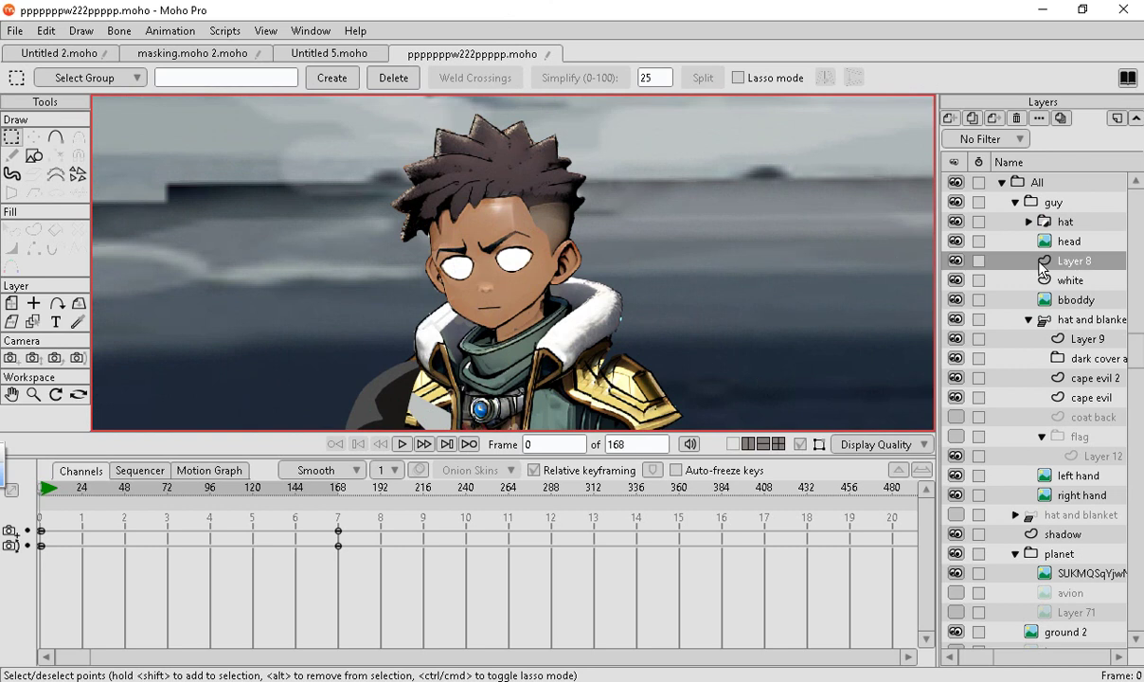
{"action": "left_click", "coordinate": [34, 156]}
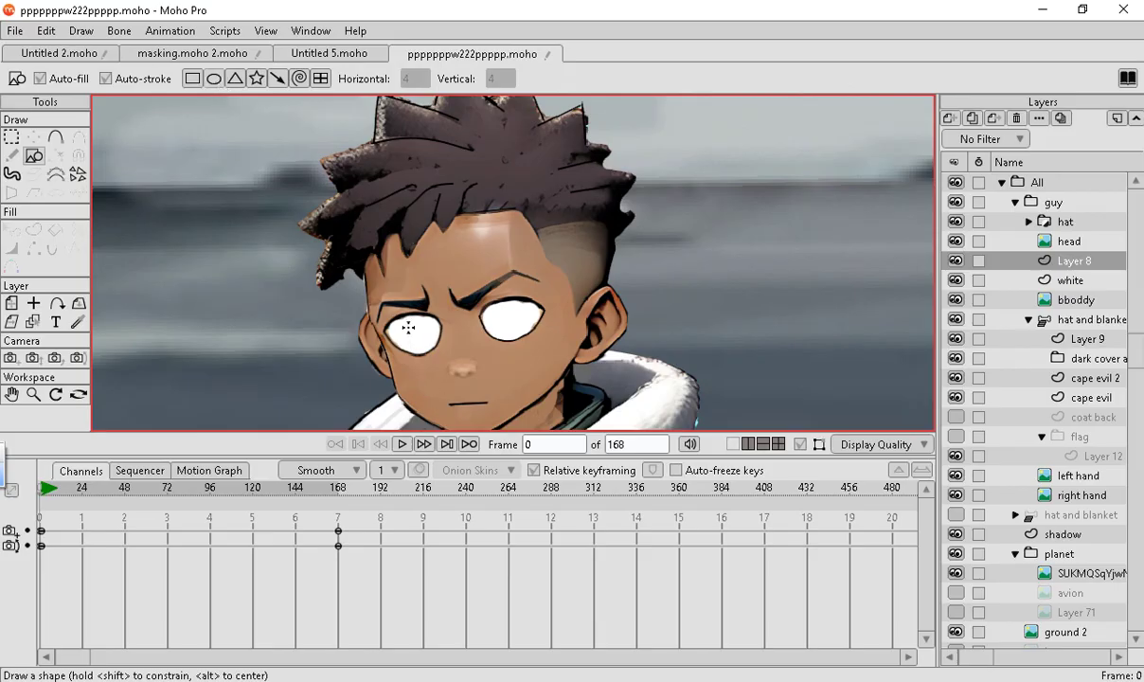
{"action": "left_click_drag", "start_coordinate": [404, 325], "coordinate": [429, 347]}
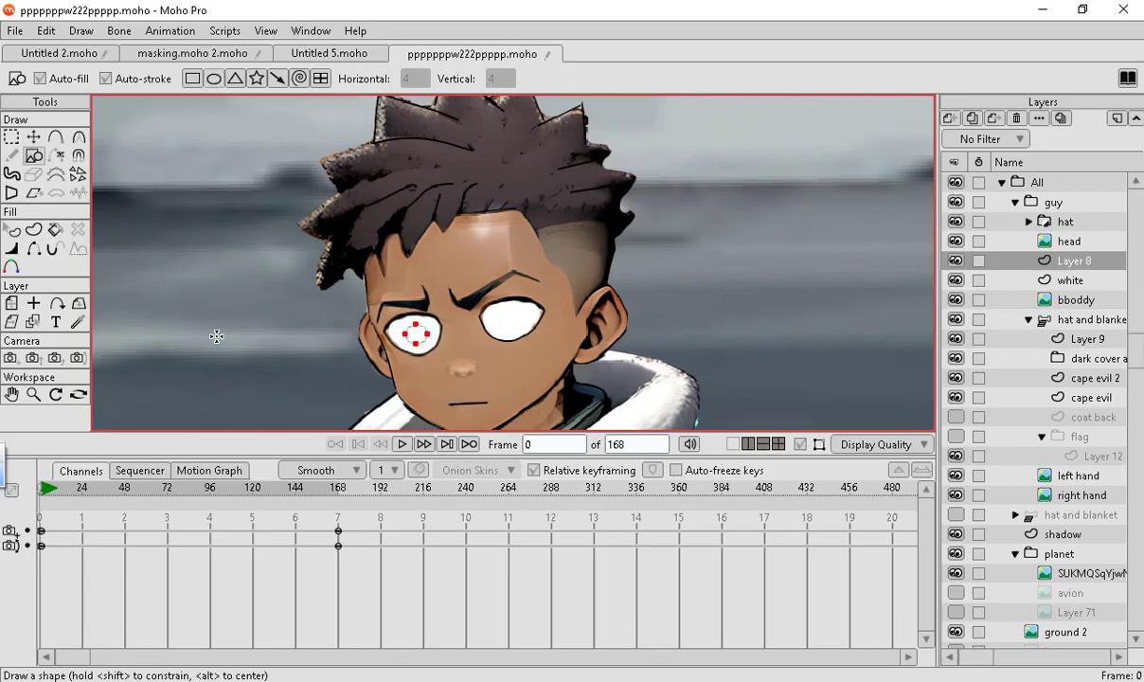
Fill the pupil shape with the dark brown-grey colour sampled from the character's hair.
{"action": "left_click", "coordinate": [12, 229]}
{"action": "left_click_drag", "start_coordinate": [111, 82], "coordinate": [465, 163]}
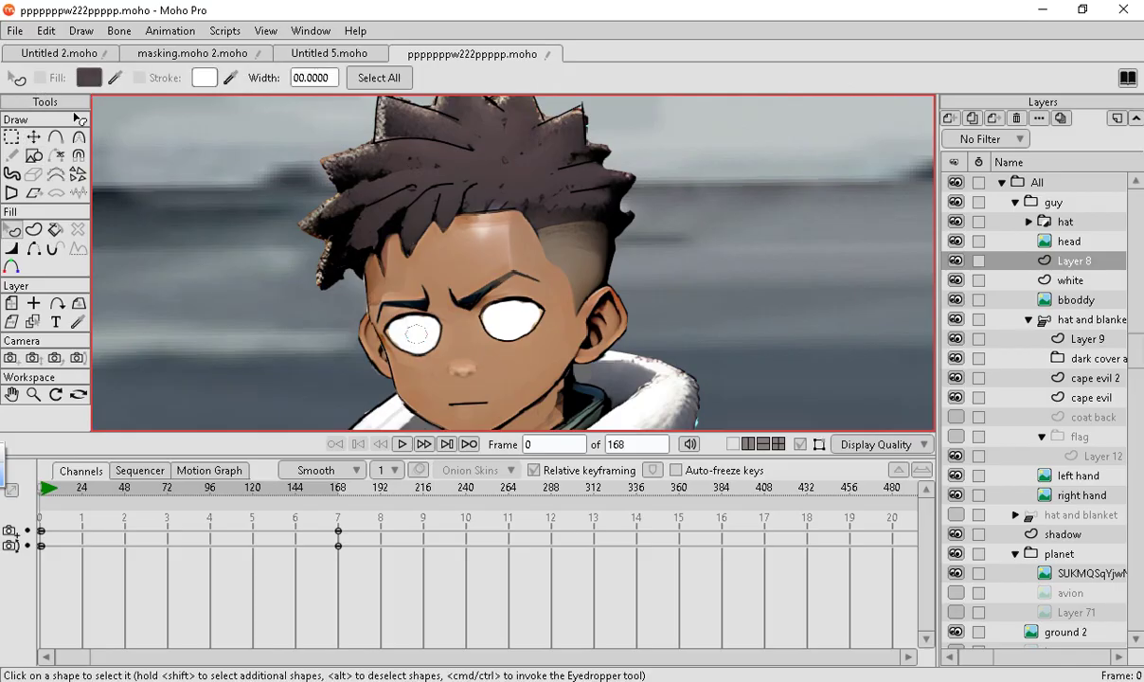
{"action": "left_click", "coordinate": [422, 341]}
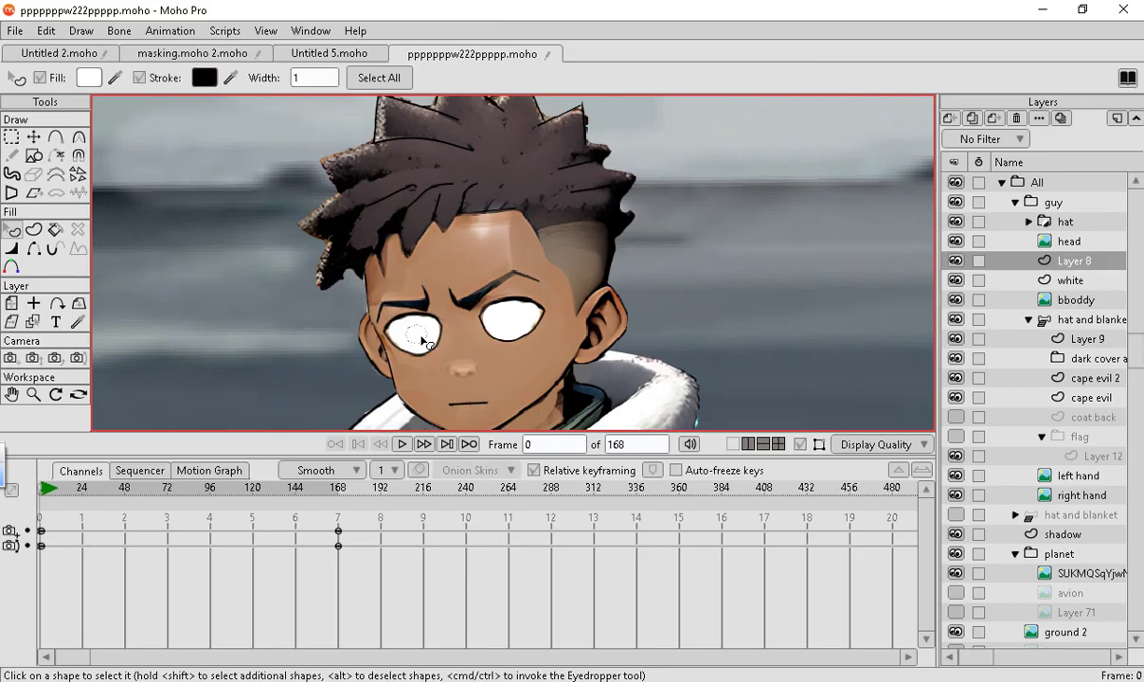
{"action": "left_click_drag", "start_coordinate": [113, 80], "coordinate": [311, 188]}
{"action": "left_click_drag", "start_coordinate": [434, 181], "coordinate": [433, 155]}
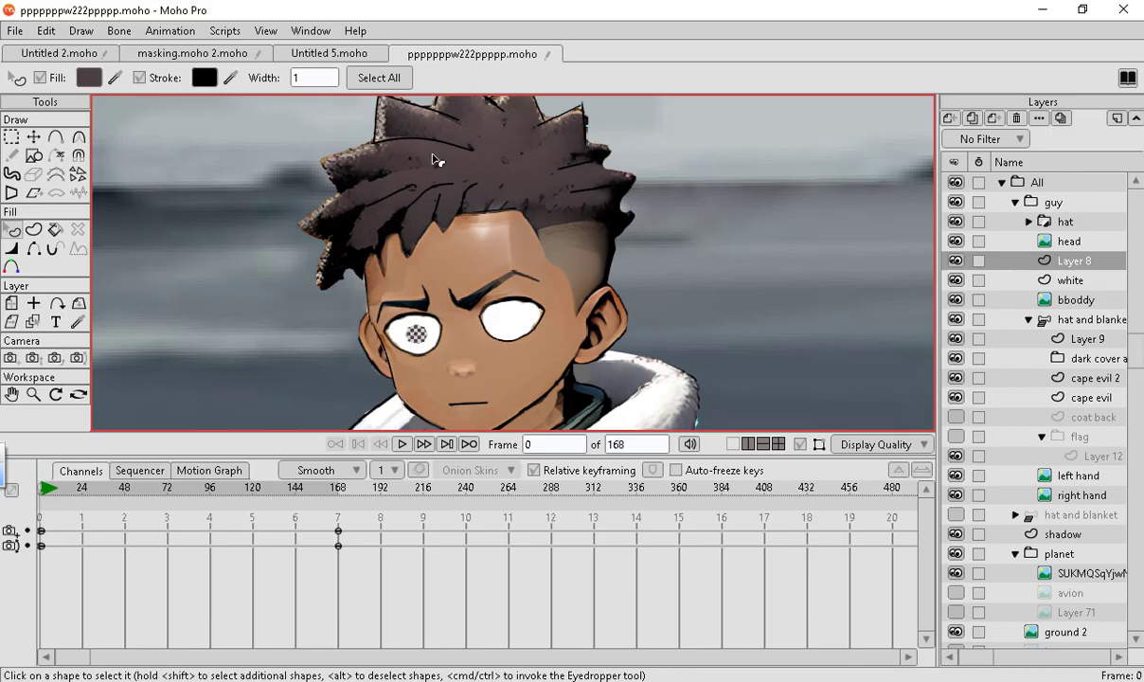
{"action": "scroll", "coordinate": [411, 420], "scroll_direction": "up", "scroll_amount": 2}
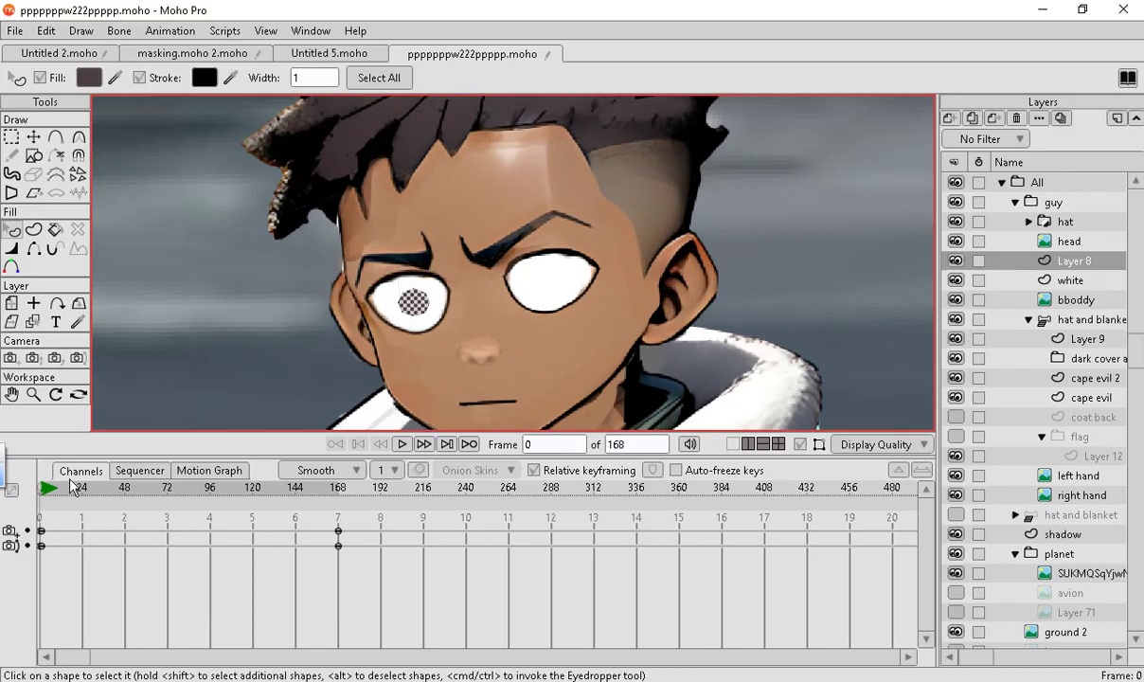
Slightly enlarge the pupil in the character's right eye and position it at X -0.3845, Y 1.2818.
{"action": "left_click", "coordinate": [1073, 284]}
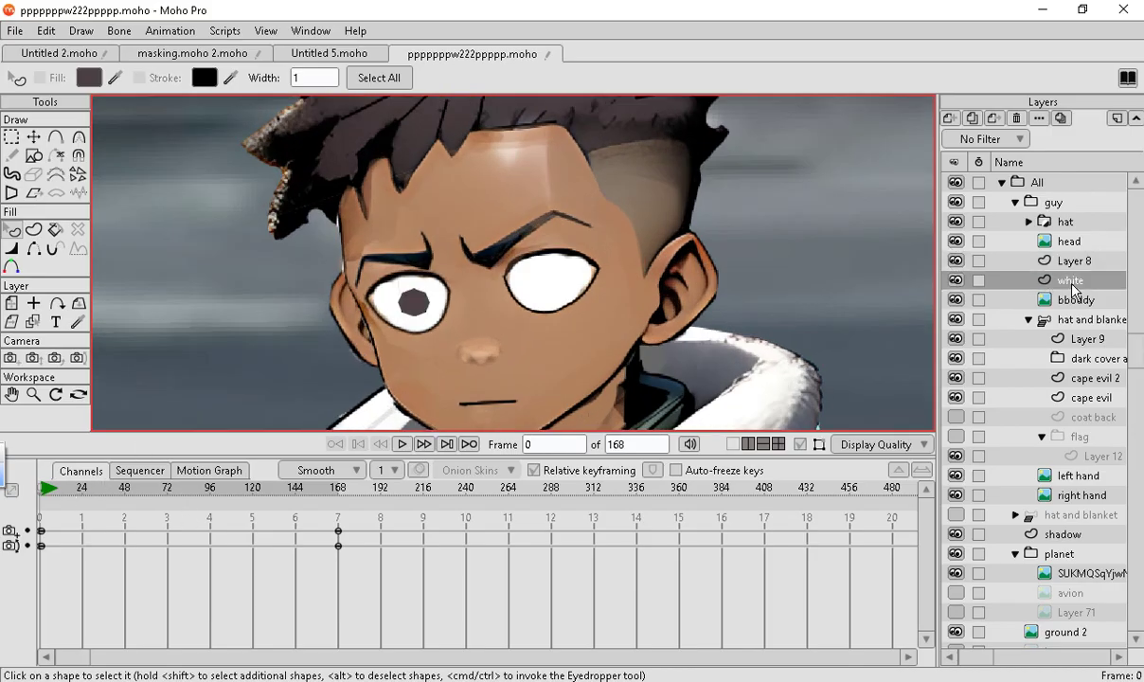
{"action": "scroll", "coordinate": [483, 203], "scroll_direction": "down", "scroll_amount": 2}
{"action": "scroll", "coordinate": [369, 196], "scroll_direction": "up", "scroll_amount": 2}
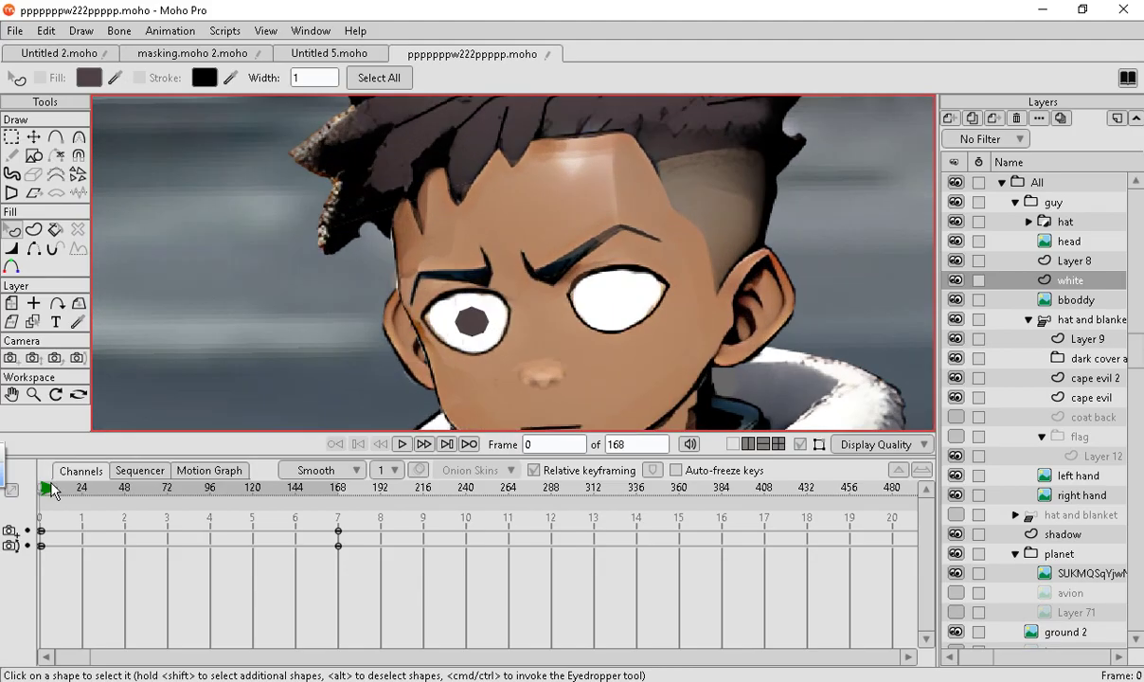
{"action": "left_click", "coordinate": [33, 137]}
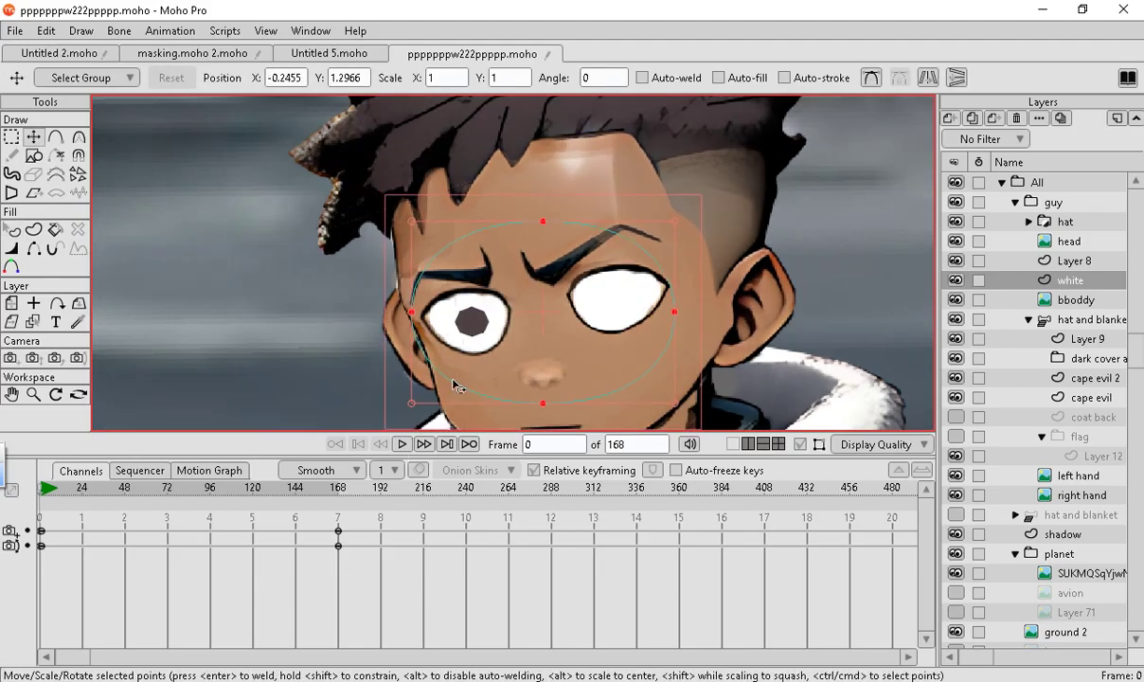
{"action": "left_click", "coordinate": [1086, 263]}
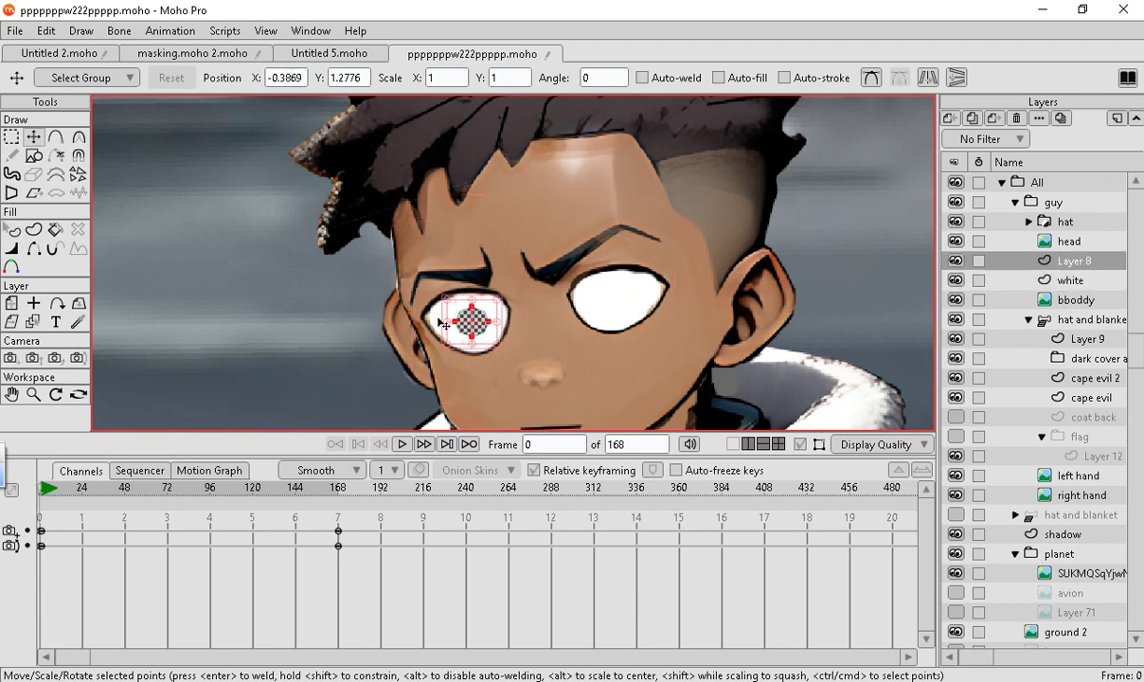
{"action": "scroll", "coordinate": [421, 307], "scroll_direction": "down", "scroll_amount": 3}
{"action": "scroll", "coordinate": [532, 340], "scroll_direction": "up", "scroll_amount": 5}
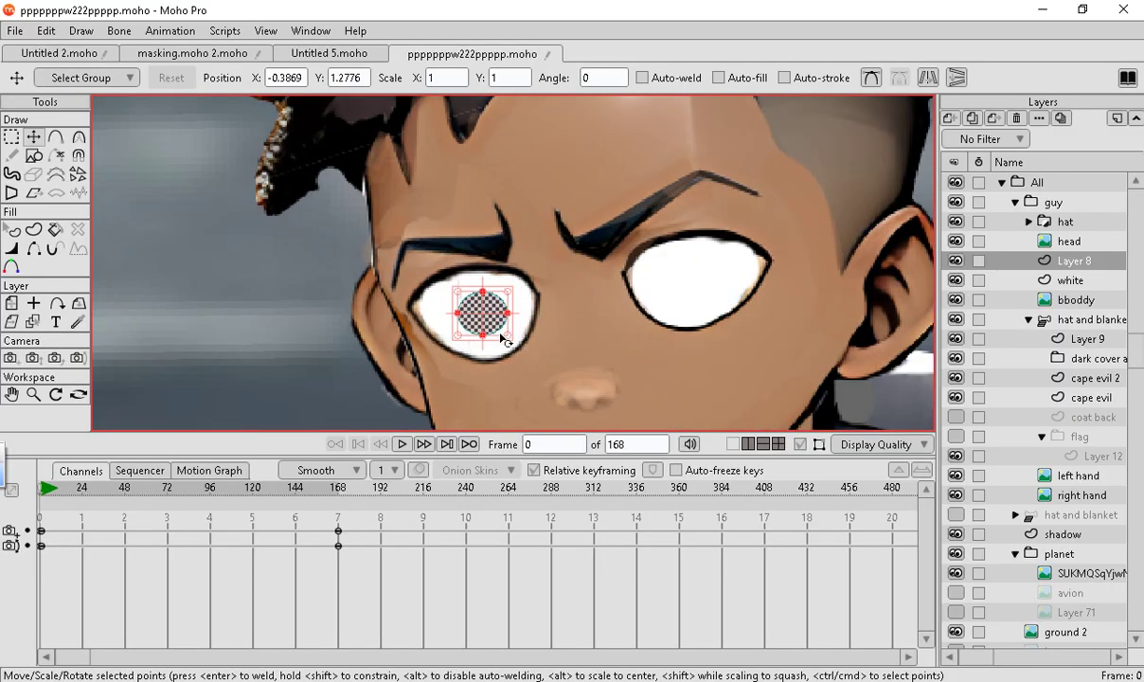
{"action": "scroll", "coordinate": [500, 331], "scroll_direction": "up", "scroll_amount": 1}
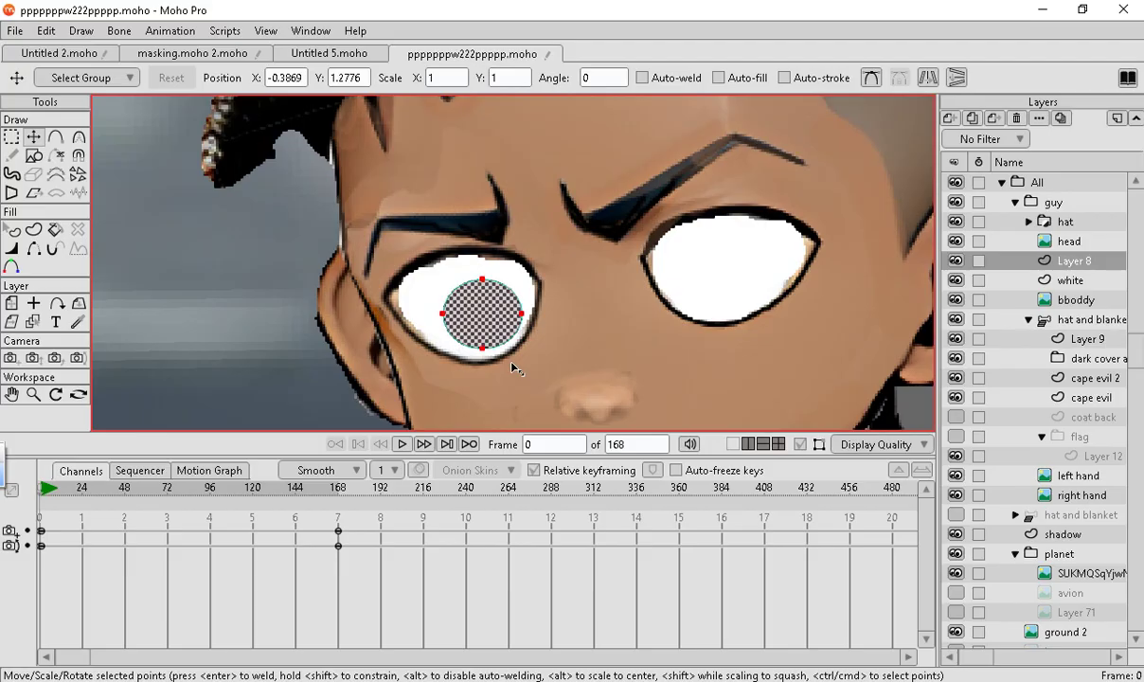
{"action": "mouse_move", "coordinate": [484, 319]}
{"action": "left_mouse_down"}
{"action": "mouse_move", "coordinate": [466, 299]}
{"action": "mouse_move", "coordinate": [482, 307]}
{"action": "left_mouse_up"}
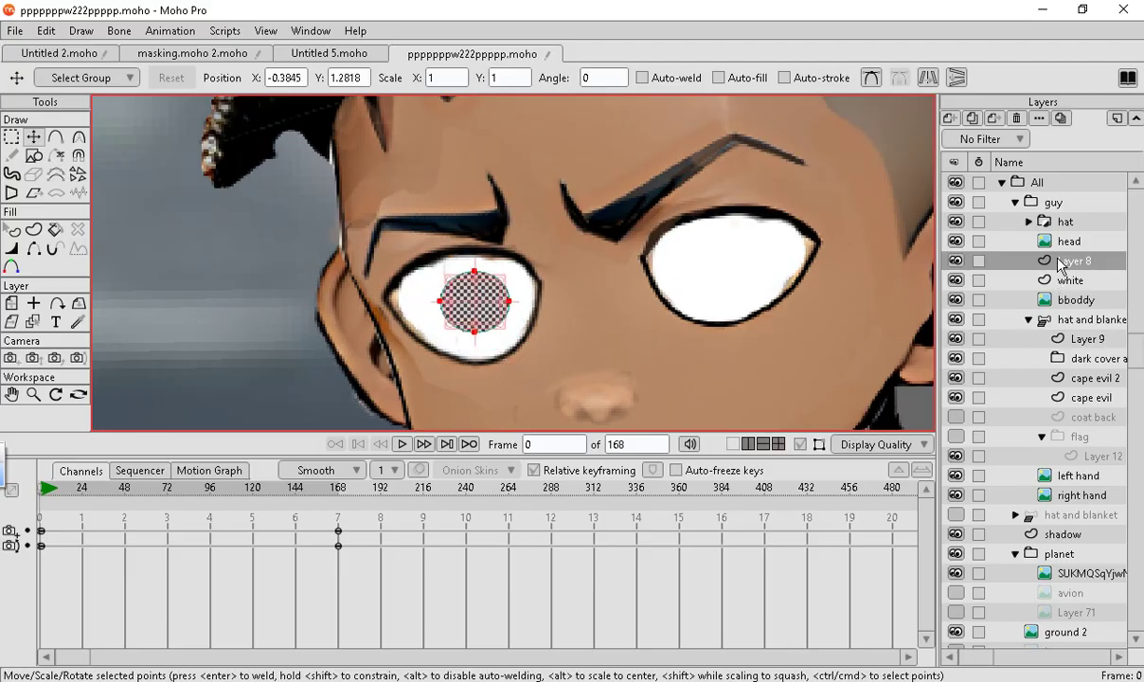
Rename the pupil's vector layer "eye1".
{"action": "double_click", "coordinate": [1060, 263]}
{"action": "type", "text": "e"}
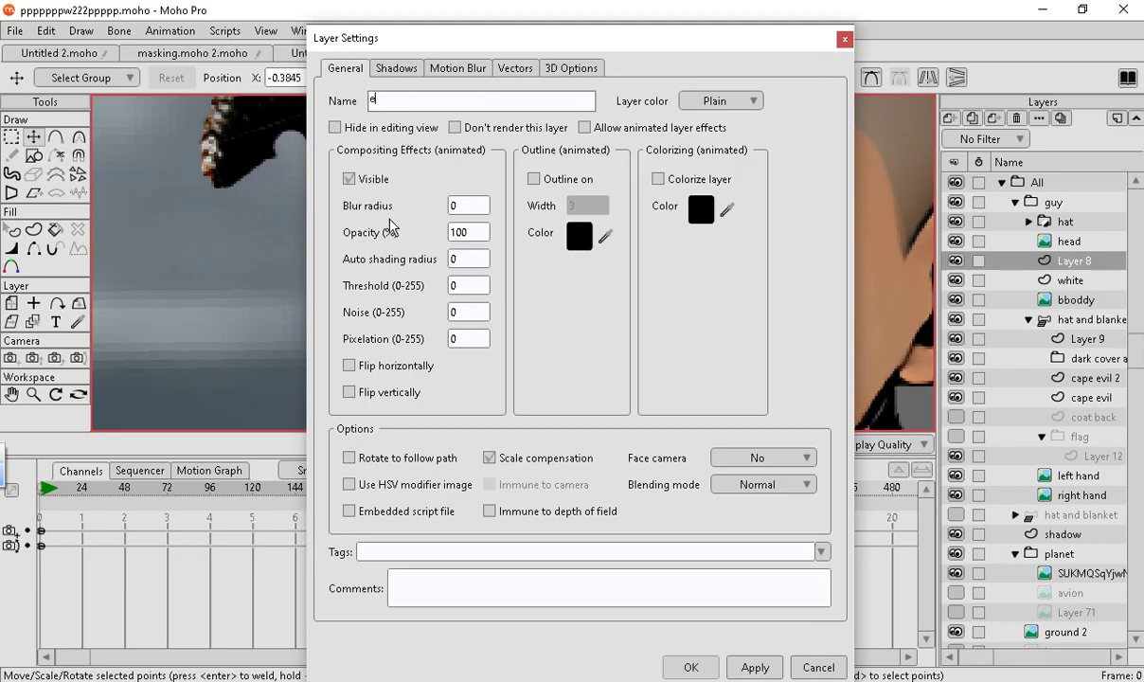
{"action": "type", "text": "ye1"}
{"action": "left_click", "coordinate": [745, 668]}
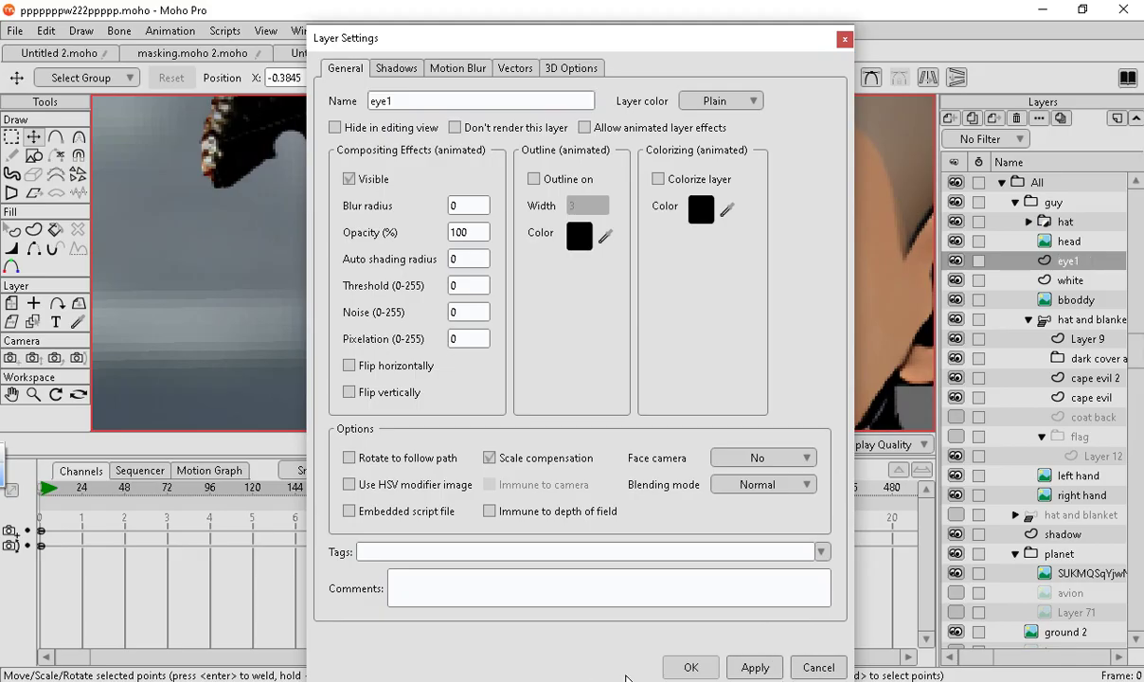
{"action": "left_click", "coordinate": [691, 668]}
Duplicate the eye1 layer and move the copied pupil into the character's other eye at X -0.1134, Y 1.3089.
{"action": "scroll", "coordinate": [408, 209], "scroll_direction": "down", "scroll_amount": 5}
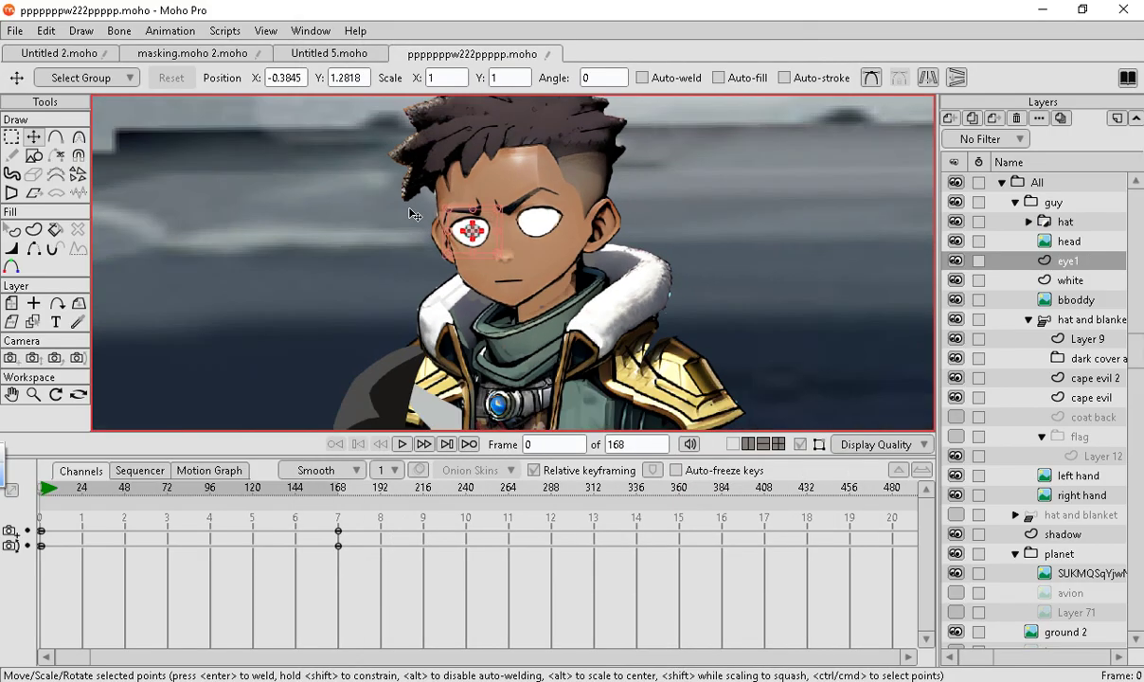
{"action": "scroll", "coordinate": [525, 257], "scroll_direction": "up", "scroll_amount": 2}
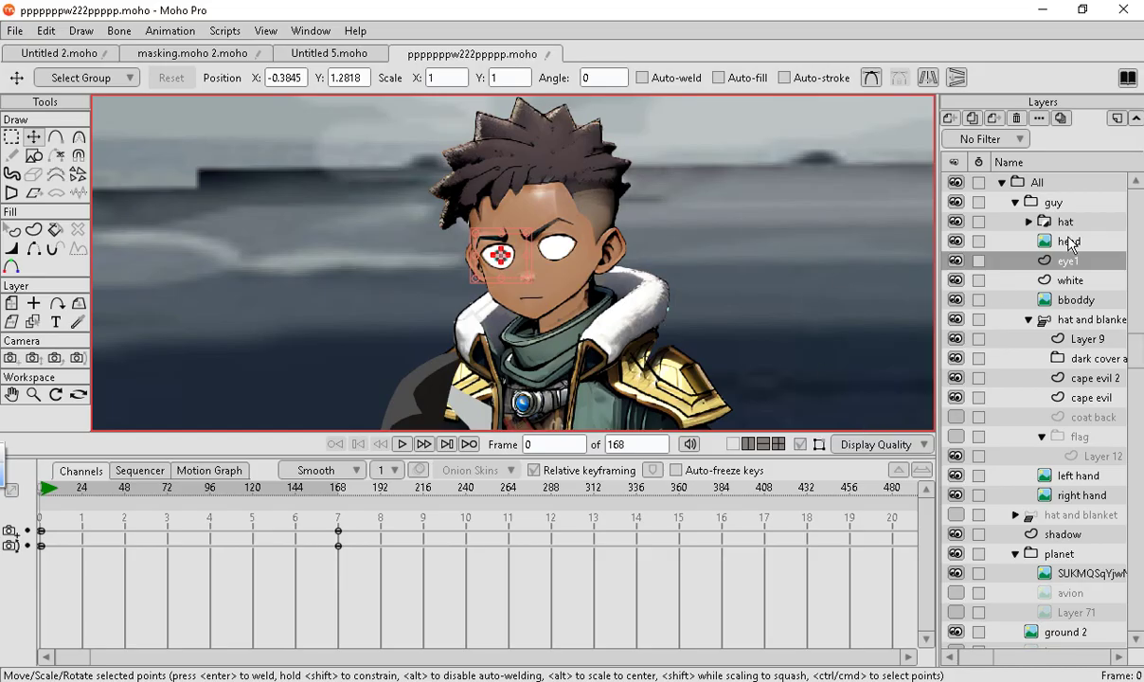
{"action": "left_click", "coordinate": [974, 119]}
{"action": "left_click", "coordinate": [1008, 265]}
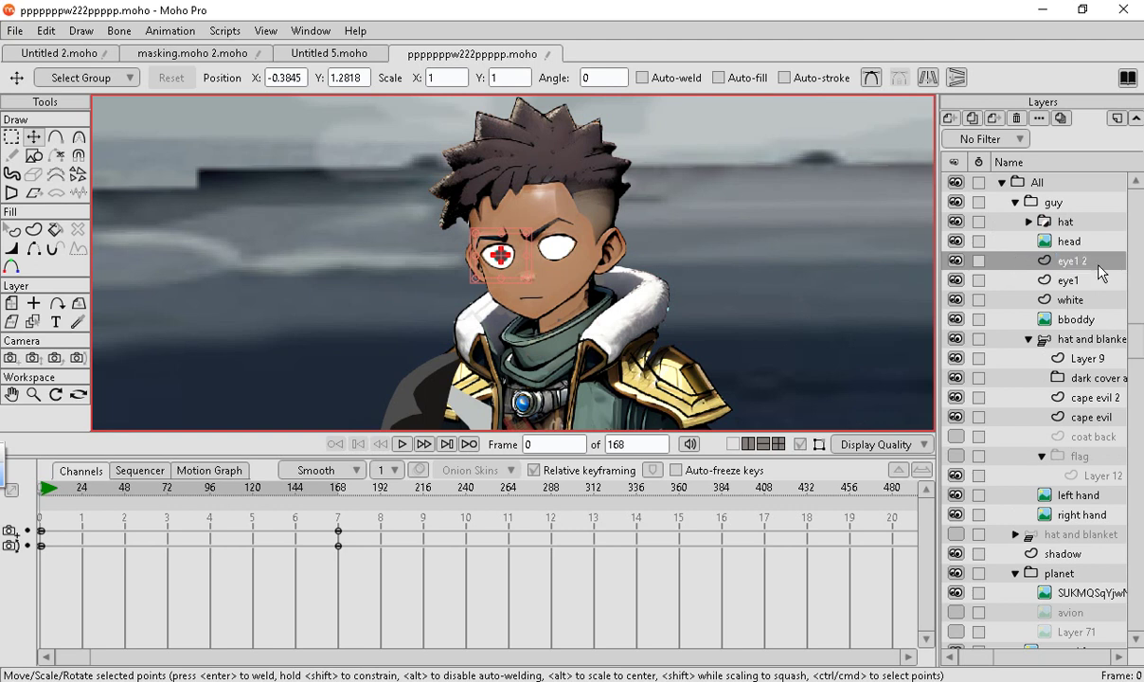
{"action": "scroll", "coordinate": [1100, 271], "scroll_direction": "up", "scroll_amount": 1}
{"action": "scroll", "coordinate": [629, 247], "scroll_direction": "up", "scroll_amount": 5}
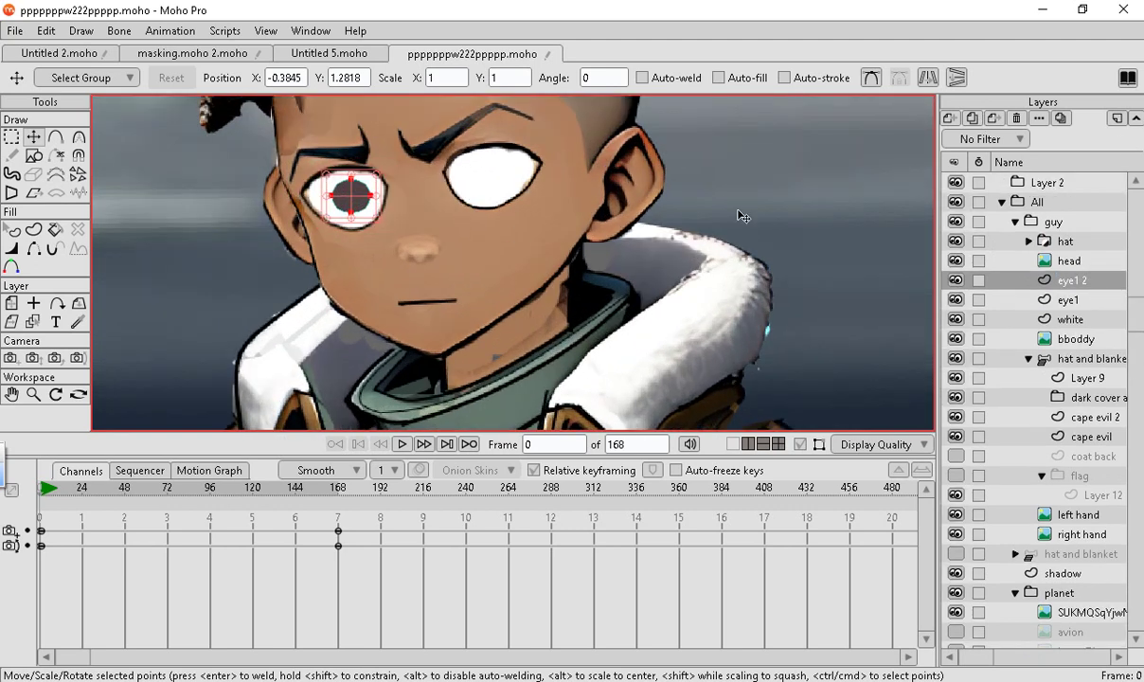
{"action": "left_click", "coordinate": [352, 197]}
{"action": "left_click_drag", "start_coordinate": [352, 197], "coordinate": [485, 182]}
{"action": "scroll", "coordinate": [492, 196], "scroll_direction": "down", "scroll_amount": 8}
{"action": "left_click_drag", "start_coordinate": [549, 266], "coordinate": [557, 156]}
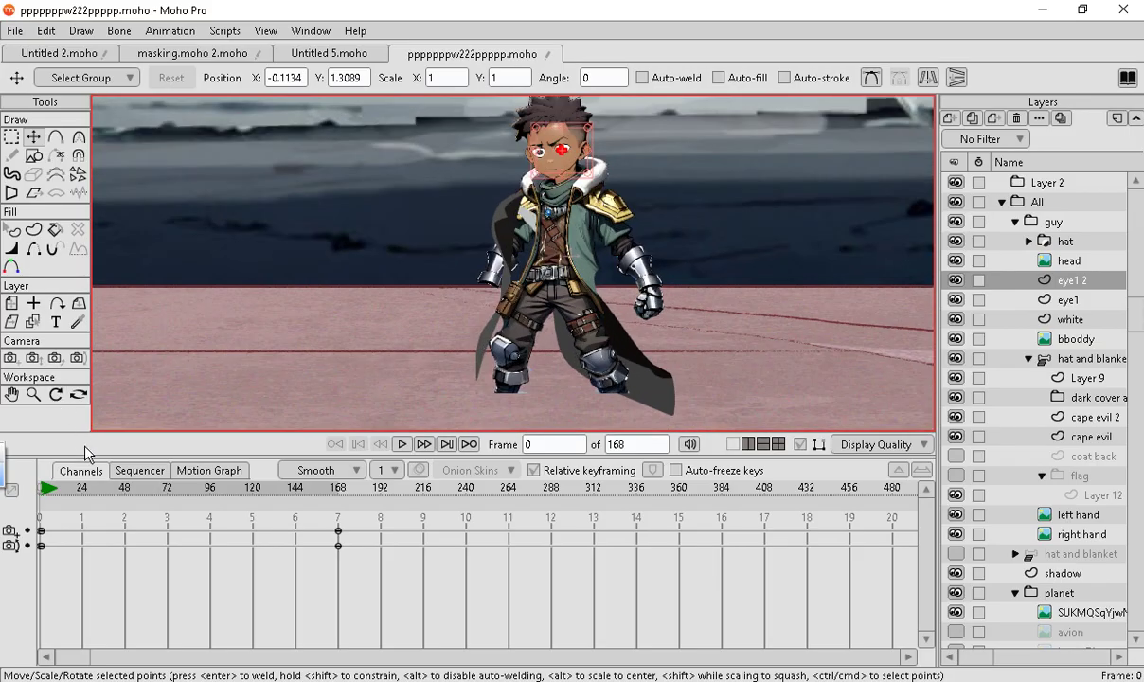
Select the guy group and preview the character in the full scene by scrubbing and playing the timeline.
{"action": "left_click", "coordinate": [1082, 224]}
{"action": "left_click_drag", "start_coordinate": [61, 492], "coordinate": [227, 464]}
{"action": "scroll", "coordinate": [284, 294], "scroll_direction": "down", "scroll_amount": 4}
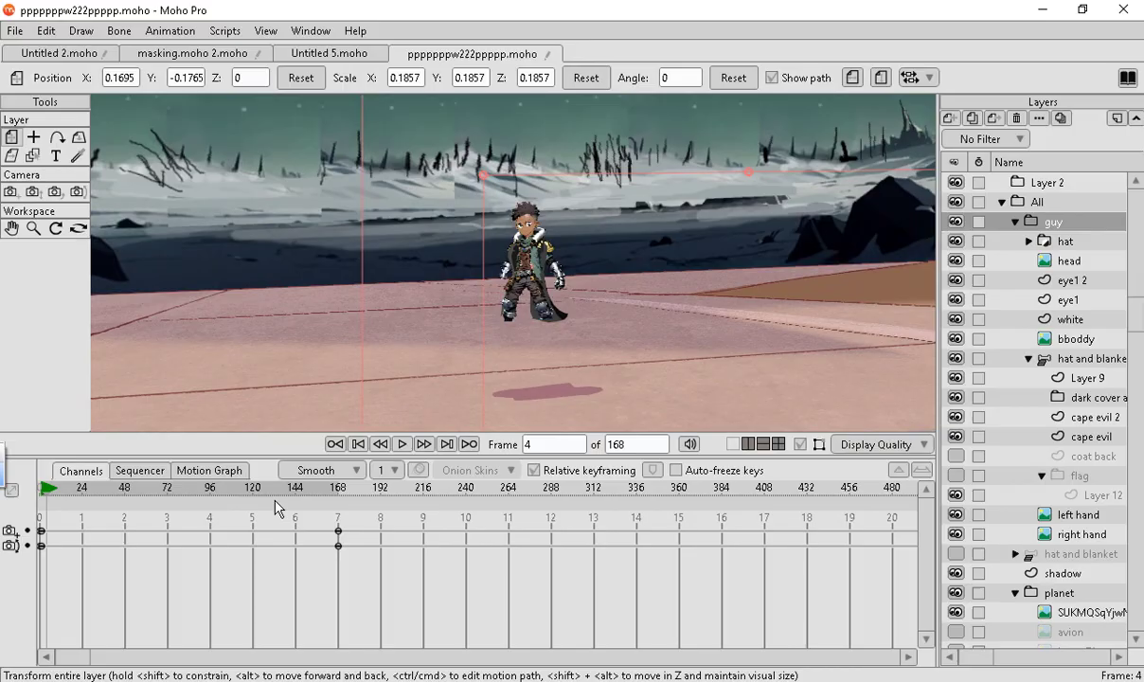
{"action": "key", "text": "space"}
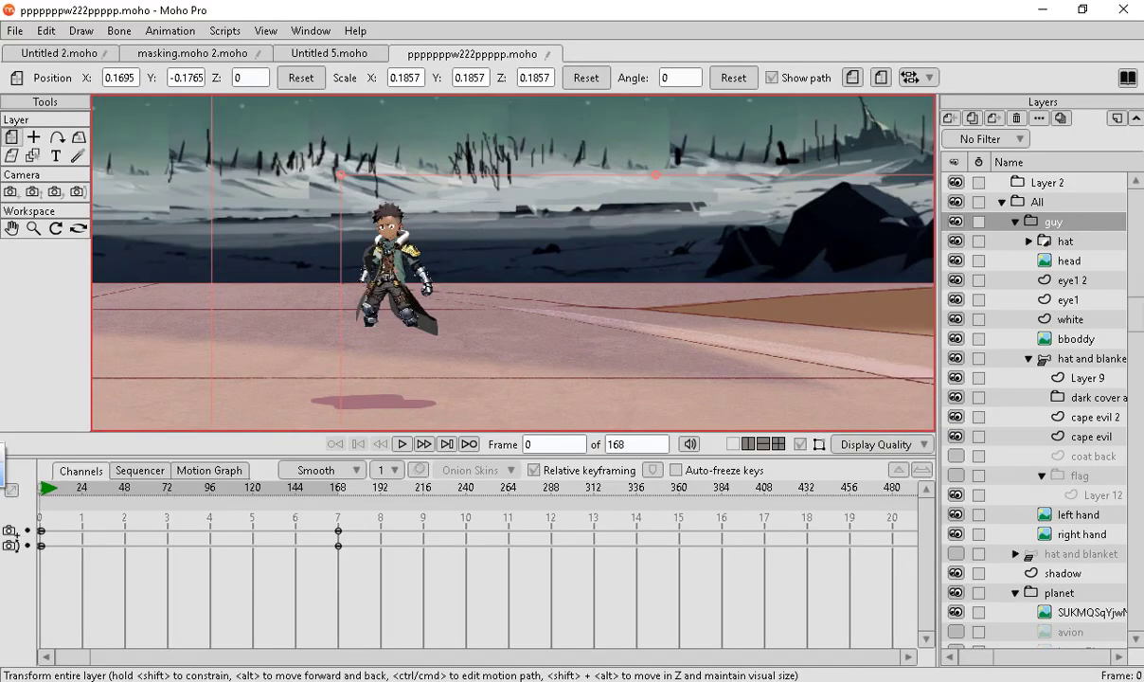
{"action": "left_click", "coordinate": [308, 53]}
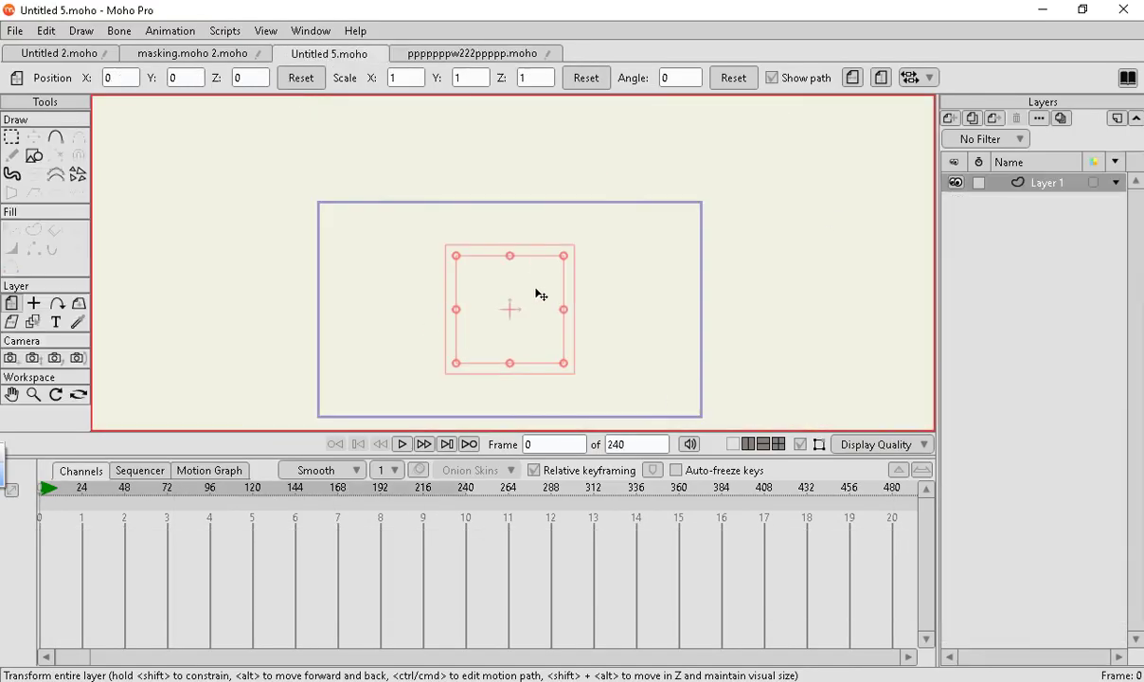
{"action": "scroll", "coordinate": [416, 339], "scroll_direction": "down", "scroll_amount": 2}
{"action": "scroll", "coordinate": [495, 252], "scroll_direction": "up", "scroll_amount": 4}
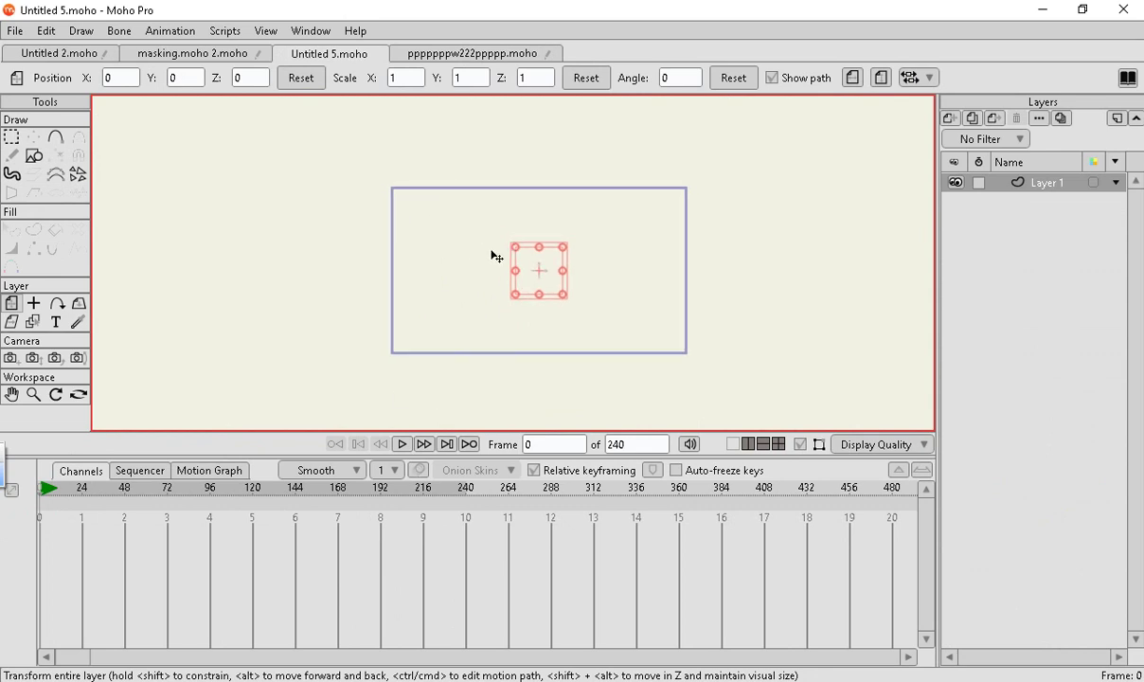
{"action": "scroll", "coordinate": [559, 263], "scroll_direction": "up", "scroll_amount": 2}
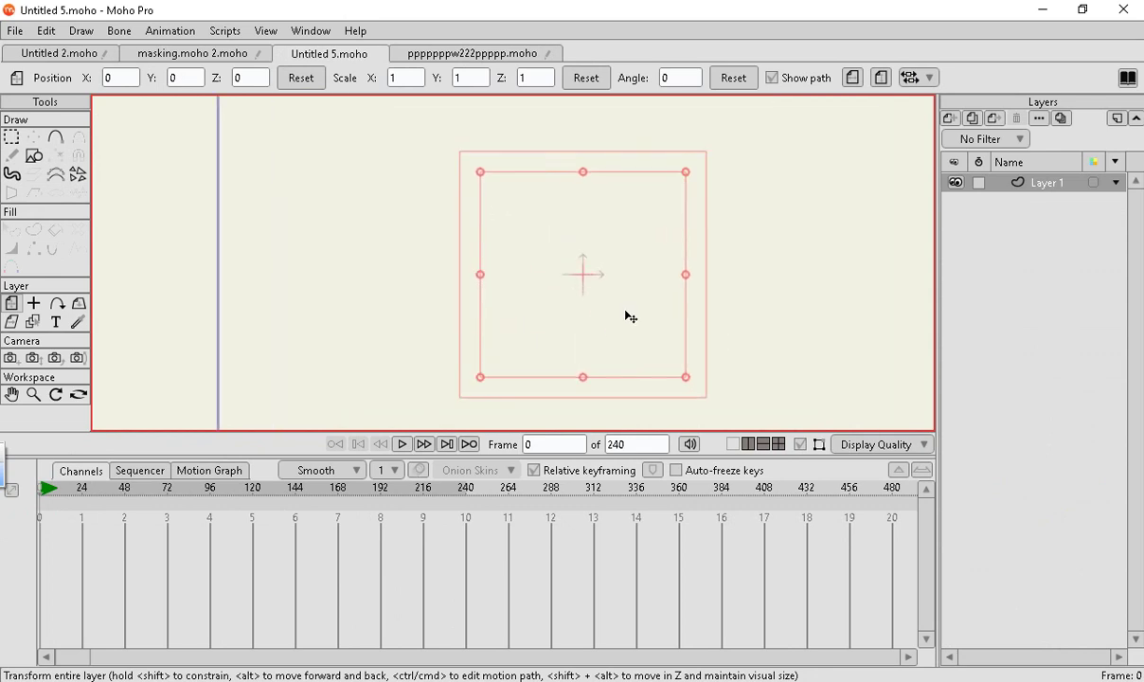
Switch to the masking.moho 2 document and examine the face's masked mouth up close, scrubbing the timeline to frame 78.
{"action": "left_click", "coordinate": [194, 54]}
{"action": "scroll", "coordinate": [765, 205], "scroll_direction": "up", "scroll_amount": 2}
{"action": "scroll", "coordinate": [502, 223], "scroll_direction": "down", "scroll_amount": 3}
{"action": "left_click_drag", "start_coordinate": [506, 300], "coordinate": [327, 301]}
{"action": "left_click_drag", "start_coordinate": [449, 251], "coordinate": [367, 327]}
{"action": "scroll", "coordinate": [781, 144], "scroll_direction": "up", "scroll_amount": 2}
{"action": "scroll", "coordinate": [625, 144], "scroll_direction": "up", "scroll_amount": 2}
{"action": "scroll", "coordinate": [794, 255], "scroll_direction": "up", "scroll_amount": 2}
{"action": "scroll", "coordinate": [667, 142], "scroll_direction": "up", "scroll_amount": 4}
{"action": "scroll", "coordinate": [492, 182], "scroll_direction": "up", "scroll_amount": 5}
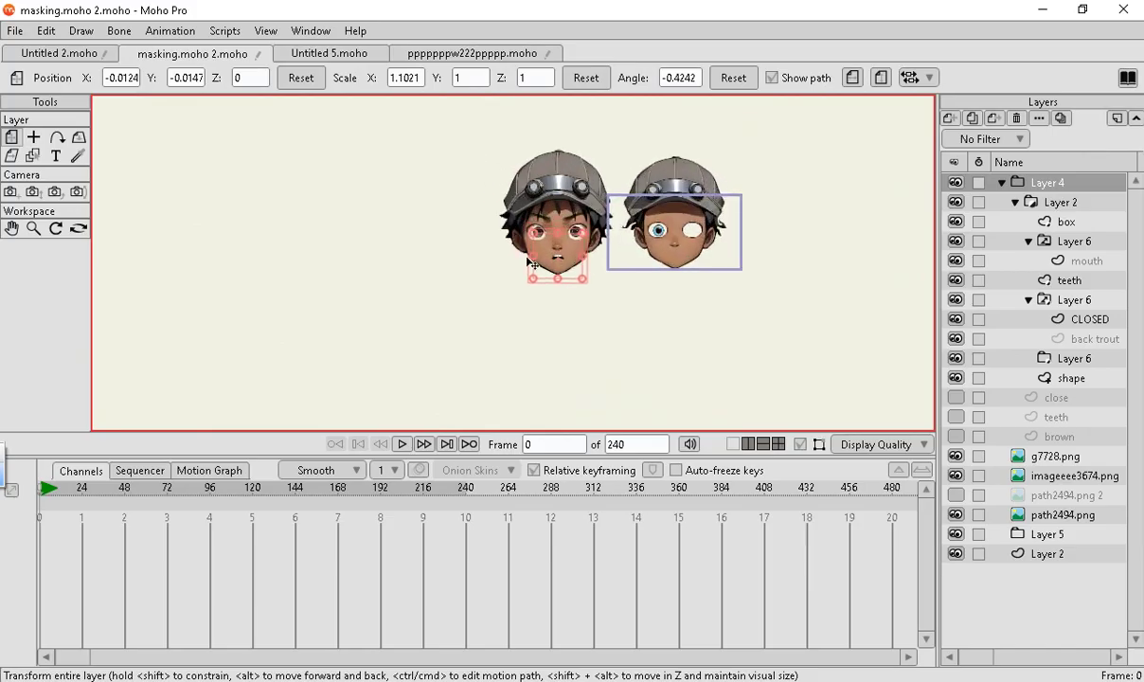
{"action": "scroll", "coordinate": [749, 365], "scroll_direction": "up", "scroll_amount": 2}
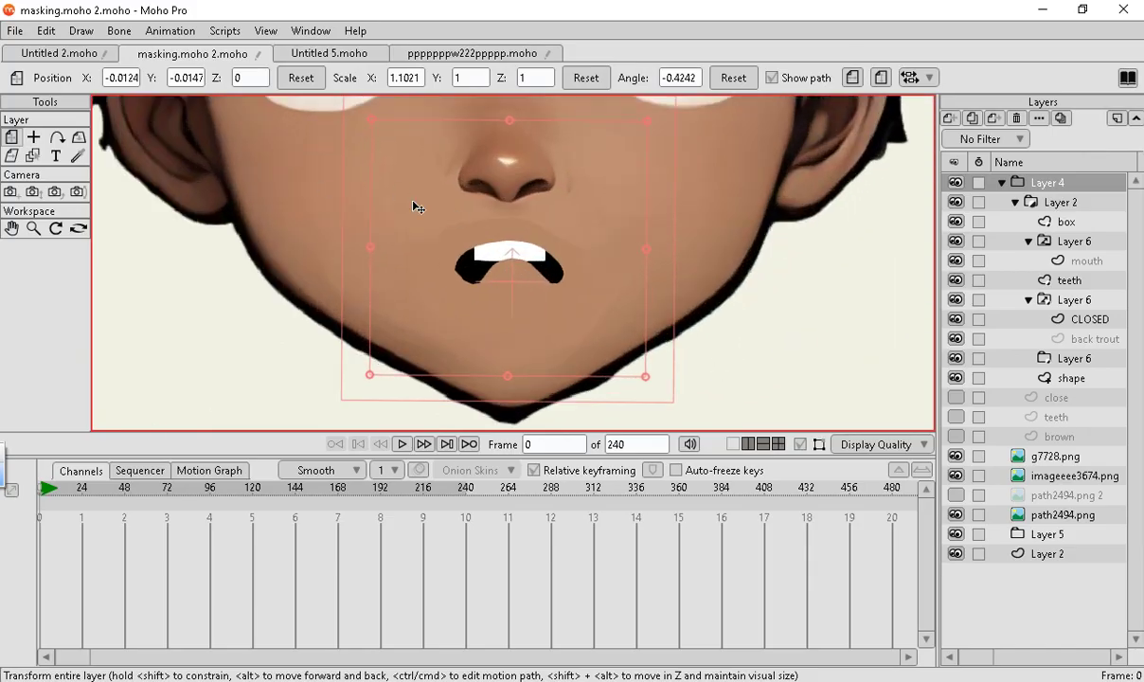
{"action": "left_click_drag", "start_coordinate": [95, 493], "coordinate": [178, 489]}
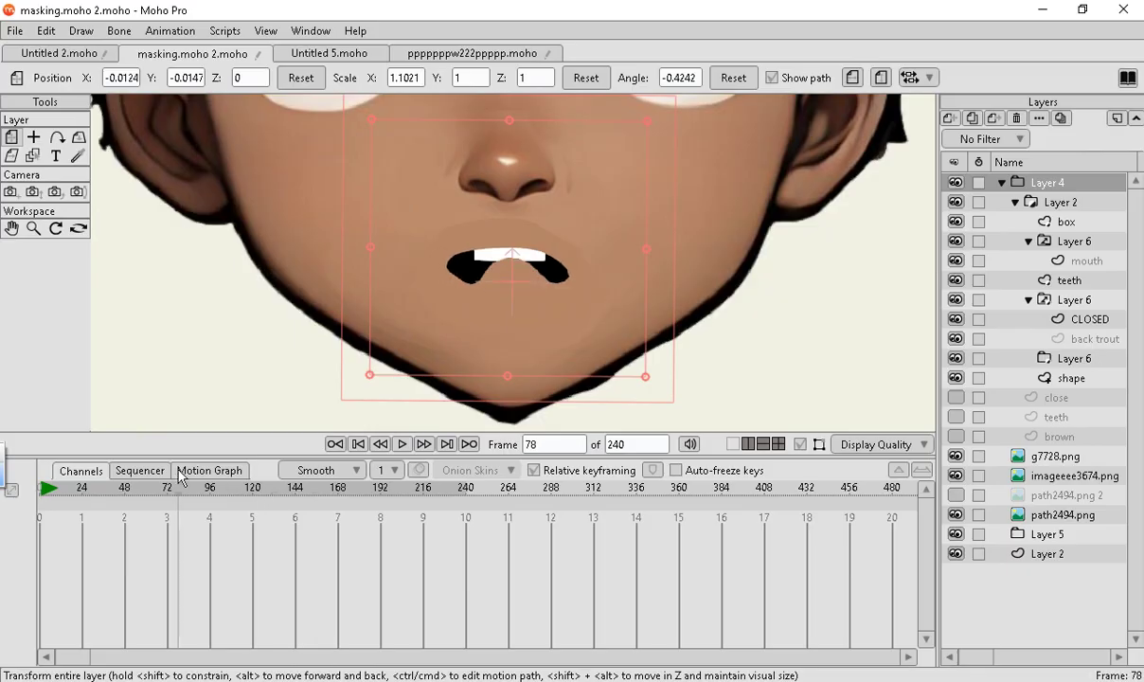
In the Untitled 5 document, add a group layer and delete the vector layer Layer 1.
{"action": "left_click", "coordinate": [329, 54]}
{"action": "scroll", "coordinate": [327, 235], "scroll_direction": "up", "scroll_amount": 2}
{"action": "scroll", "coordinate": [587, 331], "scroll_direction": "down", "scroll_amount": 4}
{"action": "scroll", "coordinate": [660, 331], "scroll_direction": "up", "scroll_amount": 3}
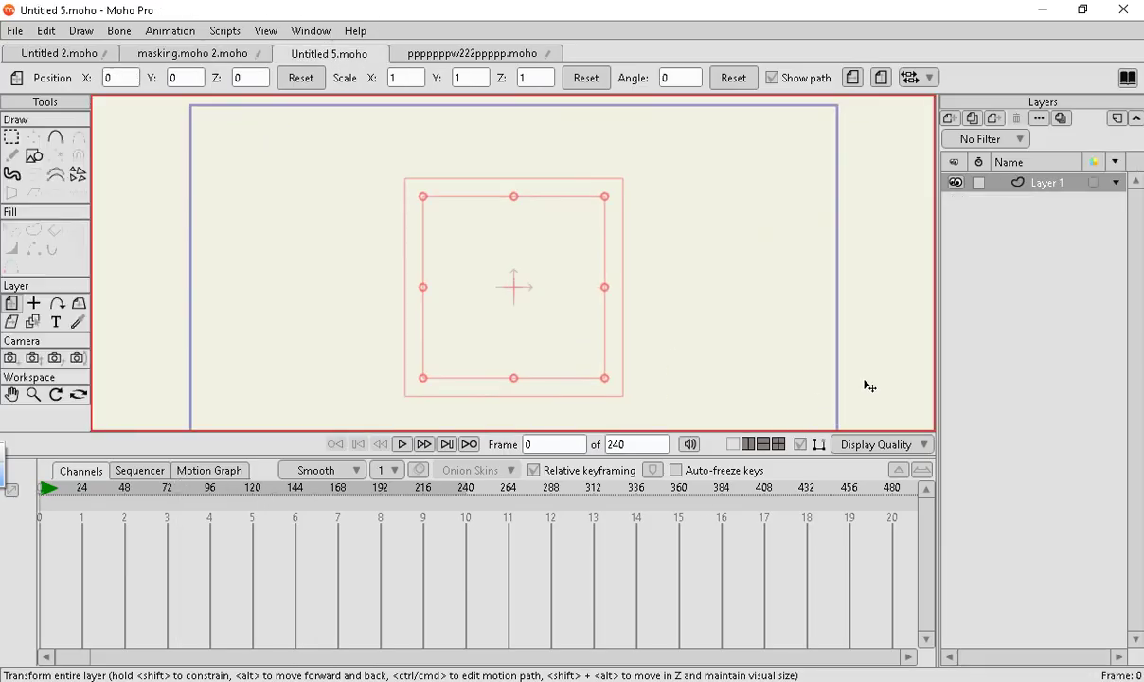
{"action": "left_click", "coordinate": [950, 117]}
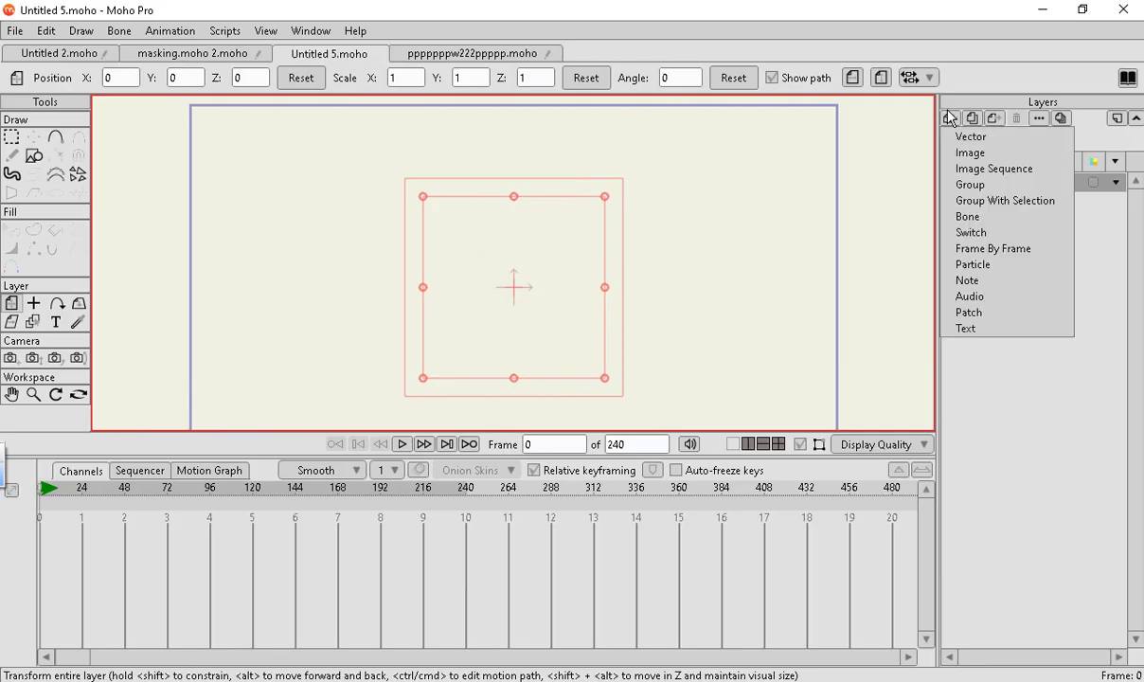
{"action": "left_click", "coordinate": [972, 186]}
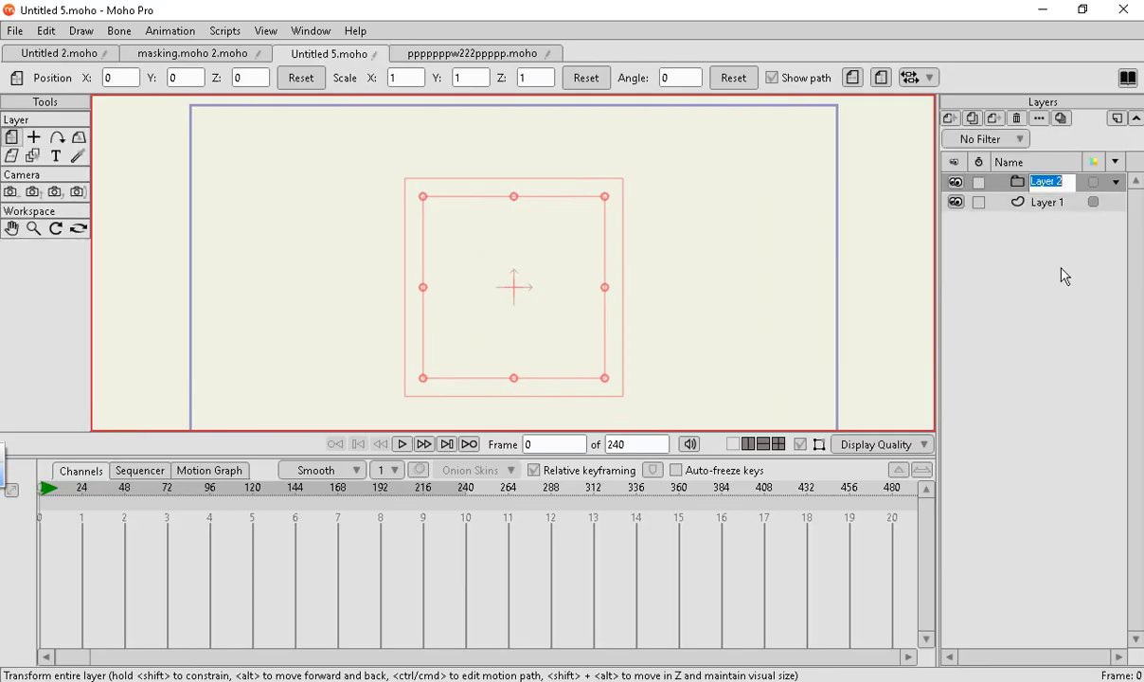
{"action": "left_click", "coordinate": [1044, 237]}
{"action": "left_click", "coordinate": [1045, 205]}
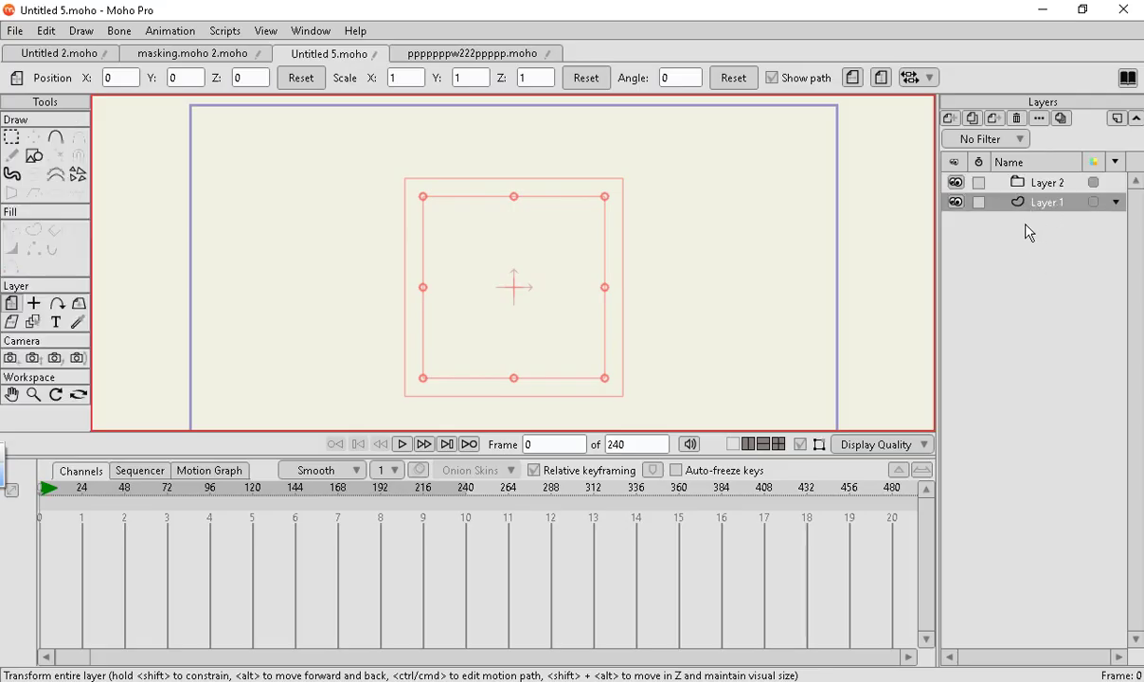
{"action": "left_click", "coordinate": [1016, 120]}
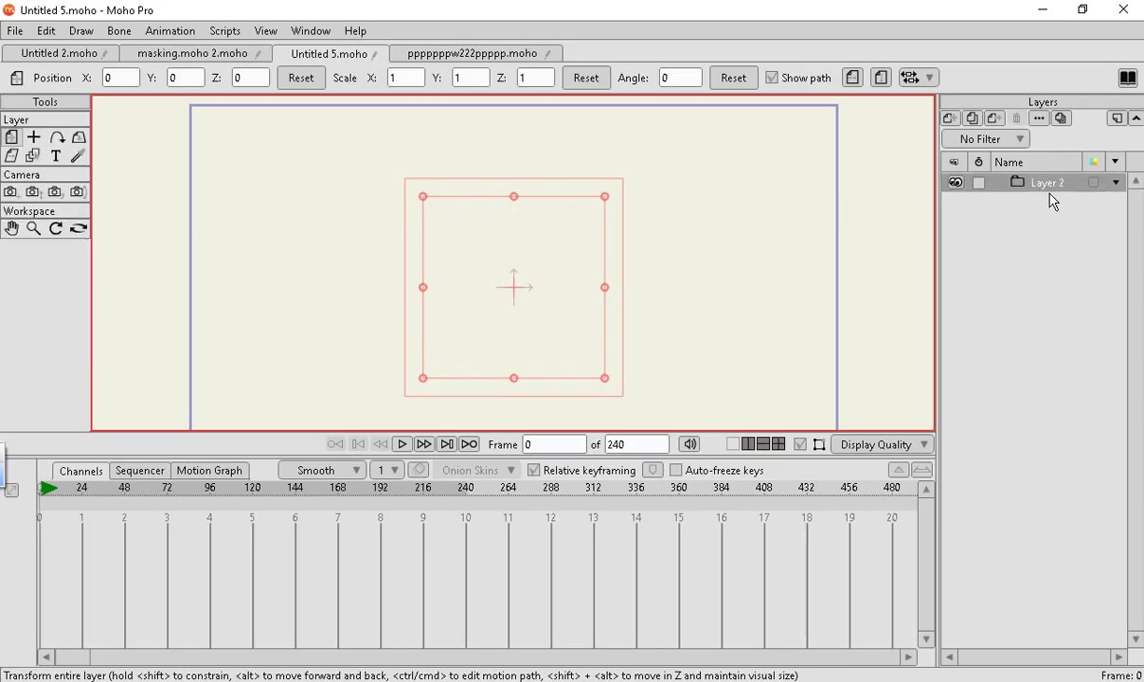
Rename the group layer "mask 1".
{"action": "double_click", "coordinate": [1011, 186]}
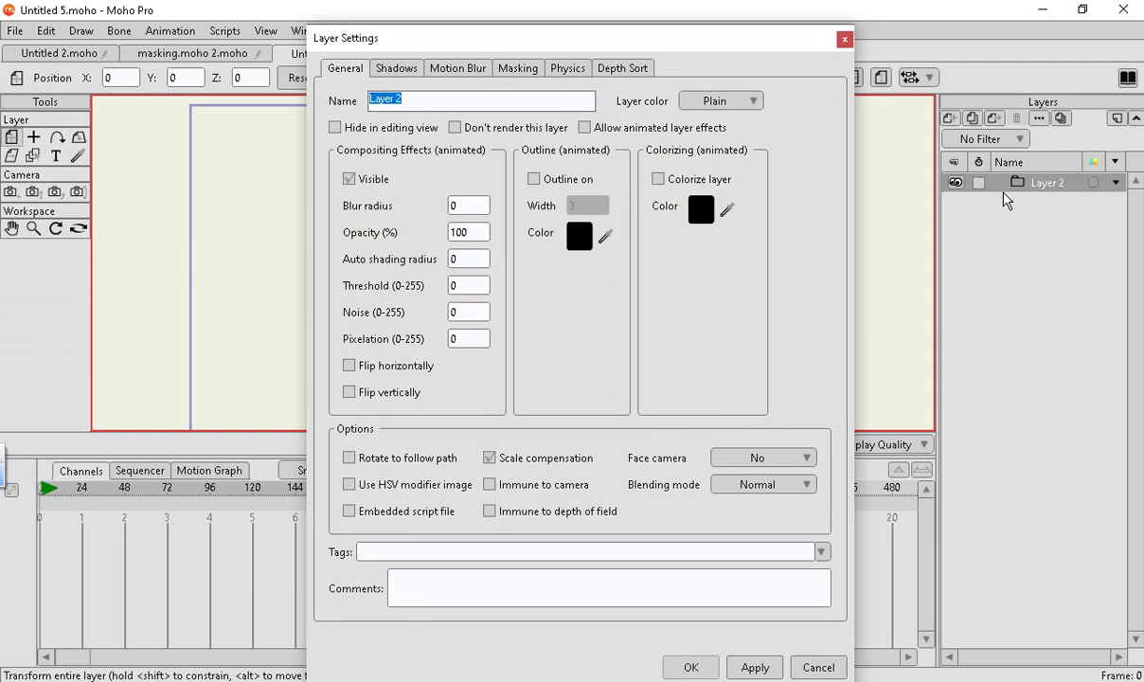
{"action": "type", "text": "mask 1"}
{"action": "left_click", "coordinate": [754, 667]}
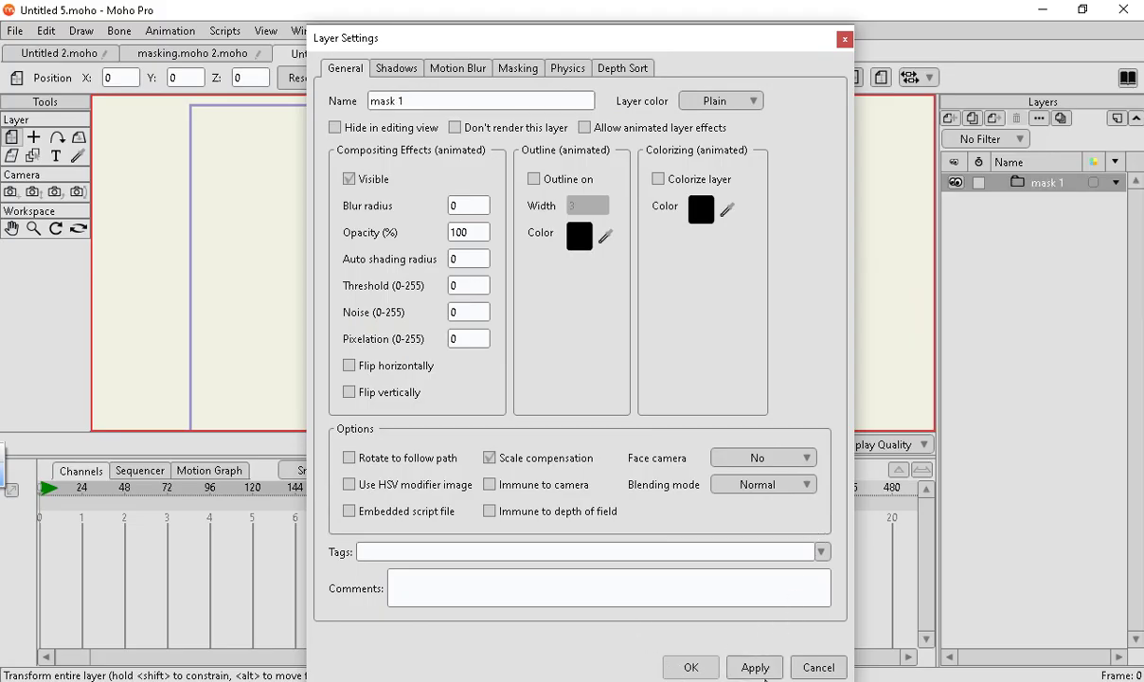
{"action": "left_click", "coordinate": [692, 668]}
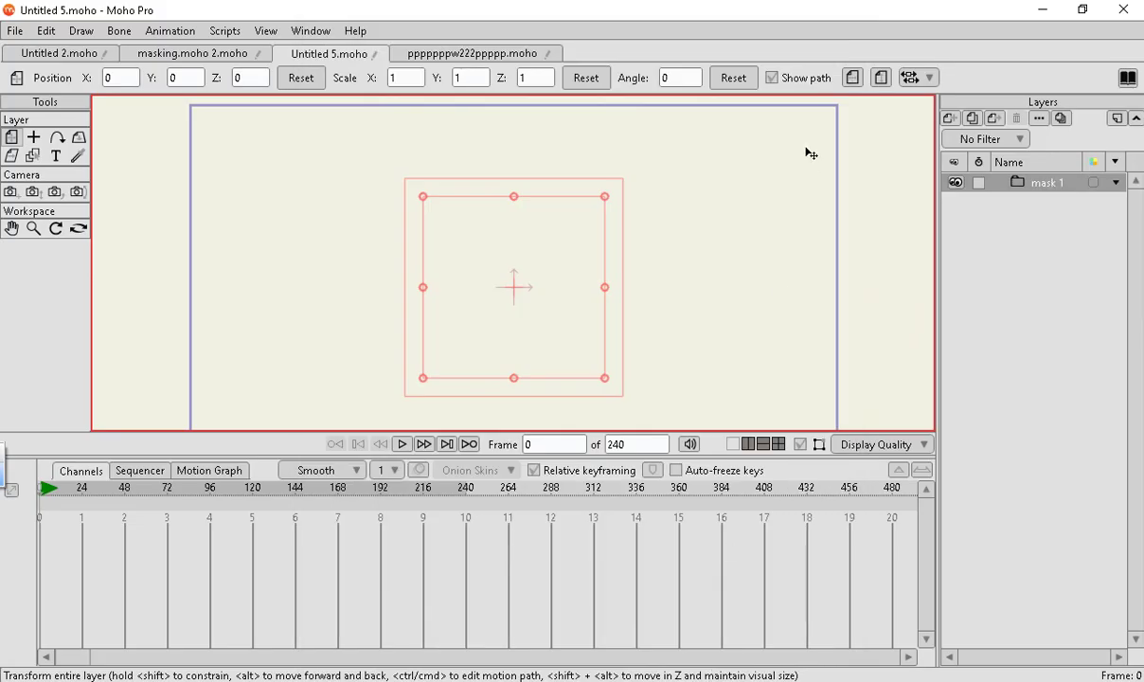
{"action": "scroll", "coordinate": [396, 154], "scroll_direction": "down", "scroll_amount": 2}
{"action": "scroll", "coordinate": [396, 154], "scroll_direction": "up", "scroll_amount": 2}
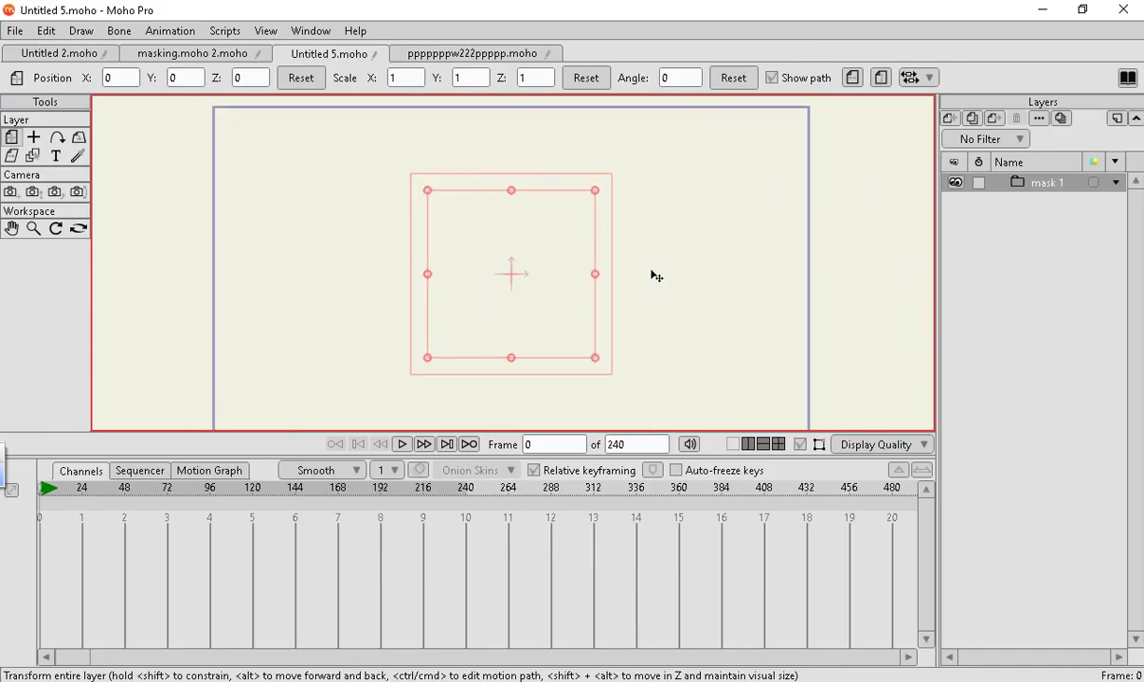
{"action": "scroll", "coordinate": [499, 253], "scroll_direction": "up", "scroll_amount": 2}
{"action": "scroll", "coordinate": [615, 260], "scroll_direction": "down", "scroll_amount": 1}
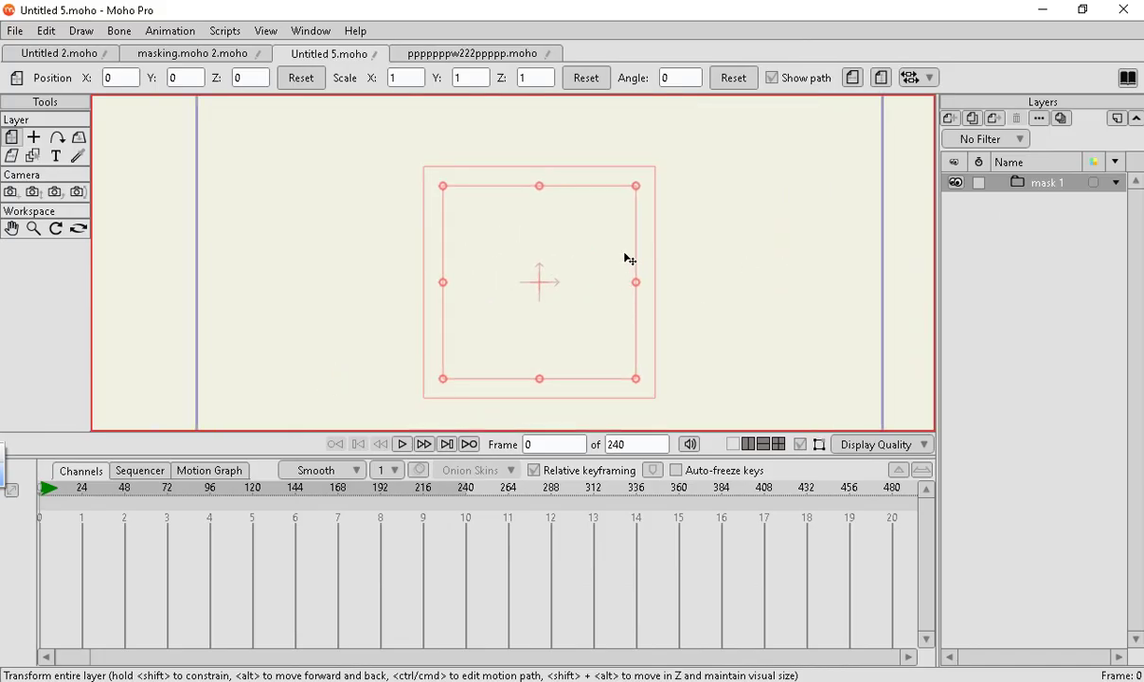
{"action": "scroll", "coordinate": [669, 266], "scroll_direction": "up", "scroll_amount": 2}
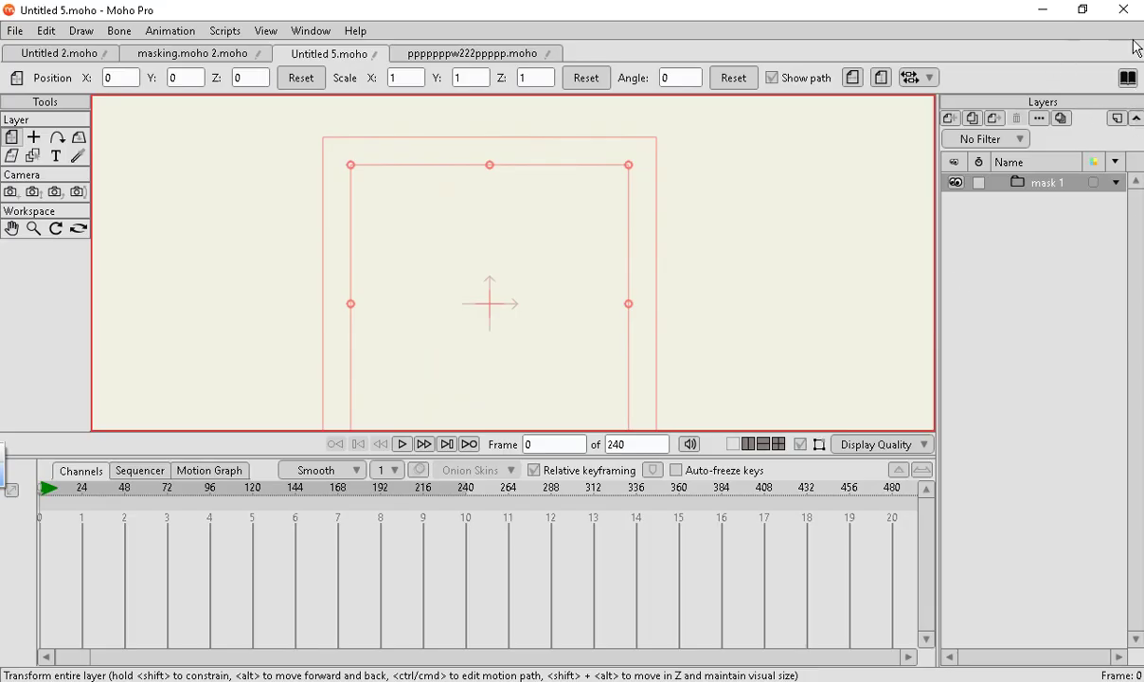
{"action": "left_click", "coordinate": [950, 119]}
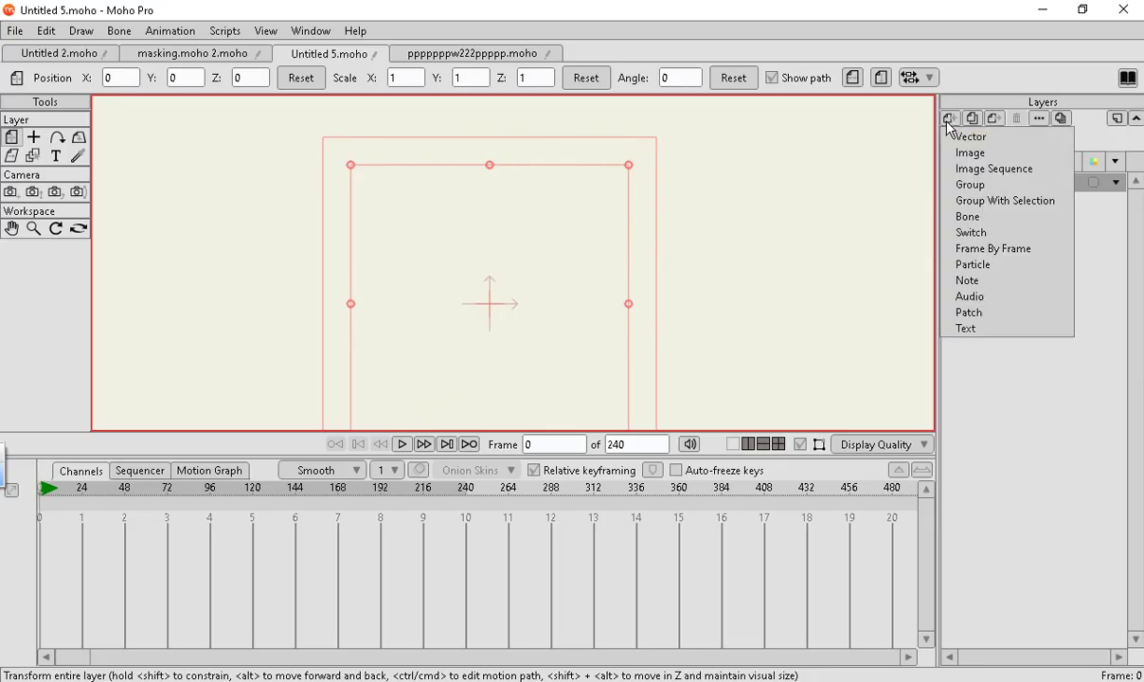
{"action": "left_click", "coordinate": [1010, 464]}
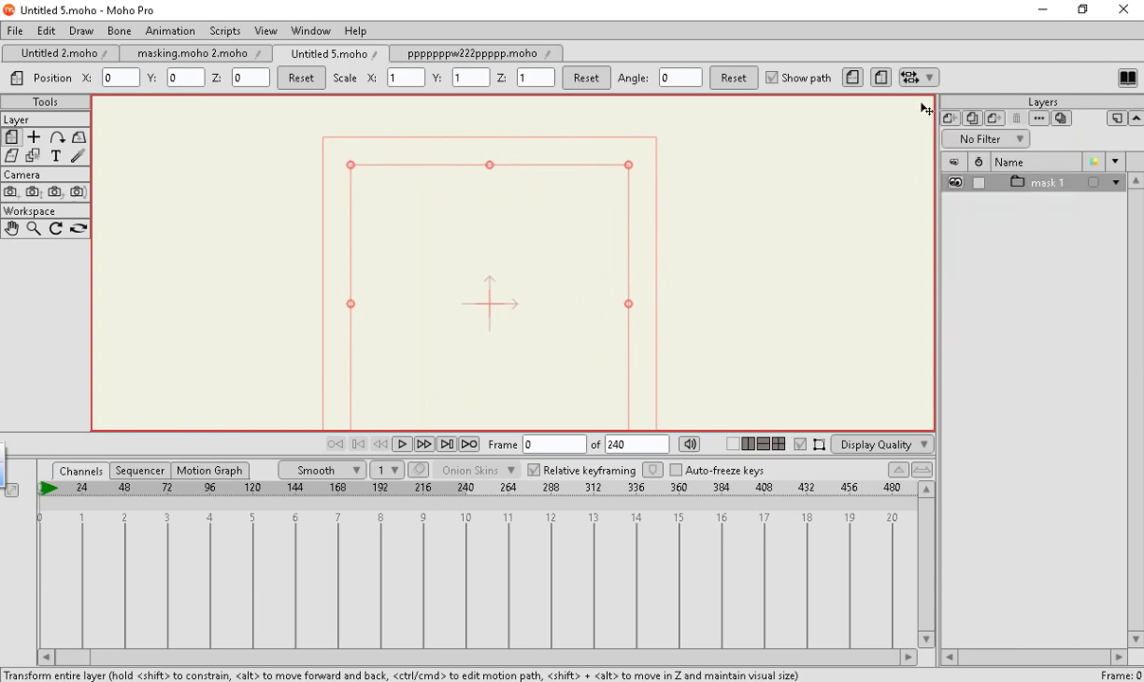
Add a vector layer, place it inside the mask 1 group and rename it "outline".
{"action": "left_click", "coordinate": [949, 119]}
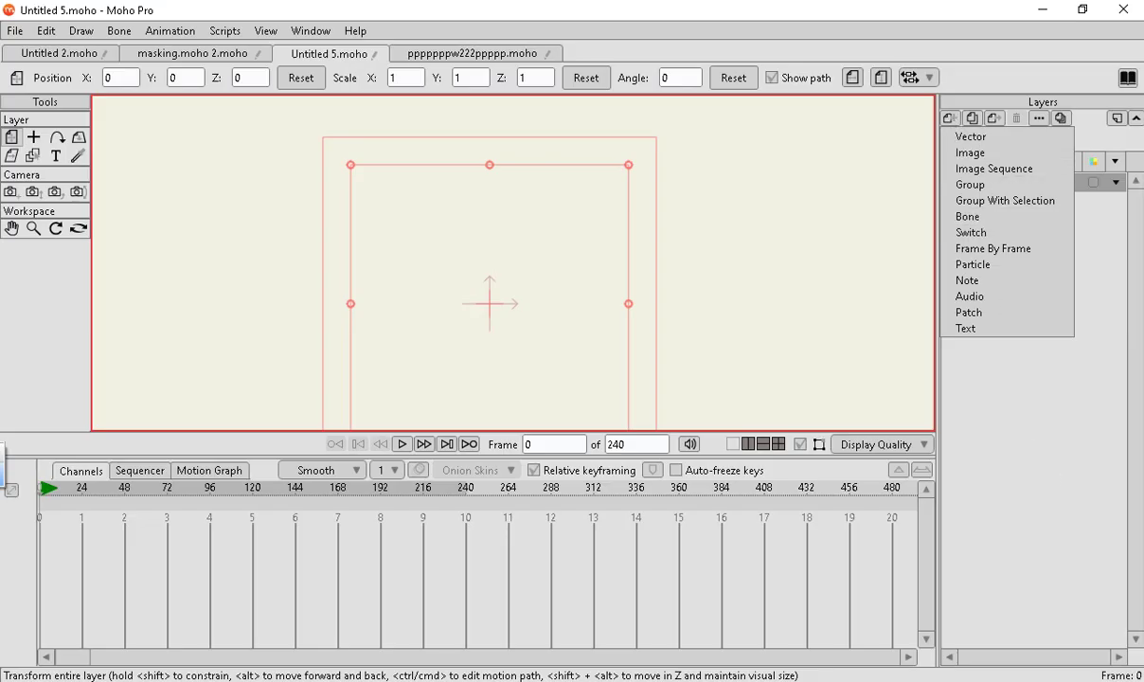
{"action": "left_click", "coordinate": [972, 137]}
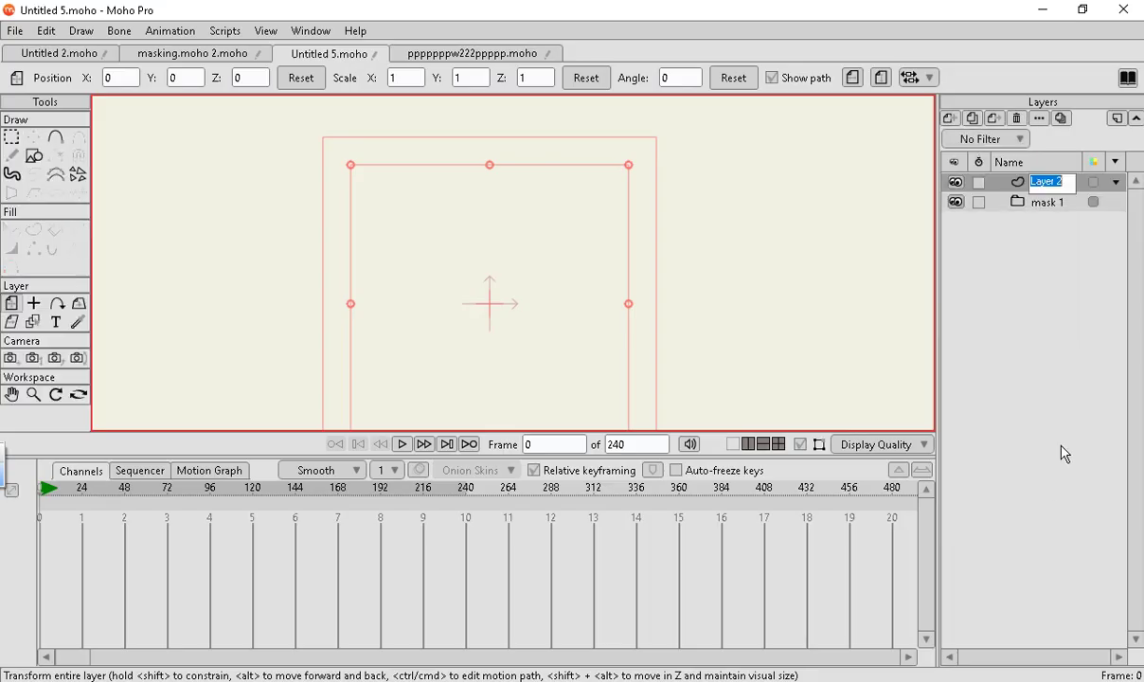
{"action": "left_click_drag", "start_coordinate": [1024, 190], "coordinate": [1006, 209]}
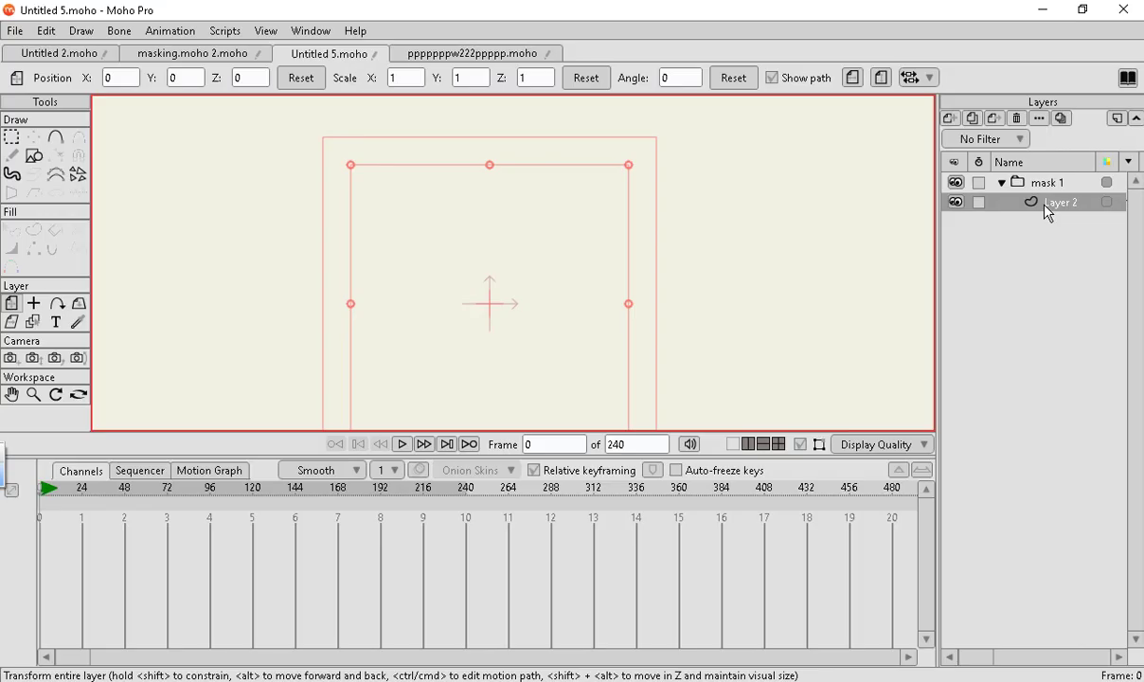
{"action": "double_click", "coordinate": [1044, 210]}
{"action": "key", "text": "BackSpace"}
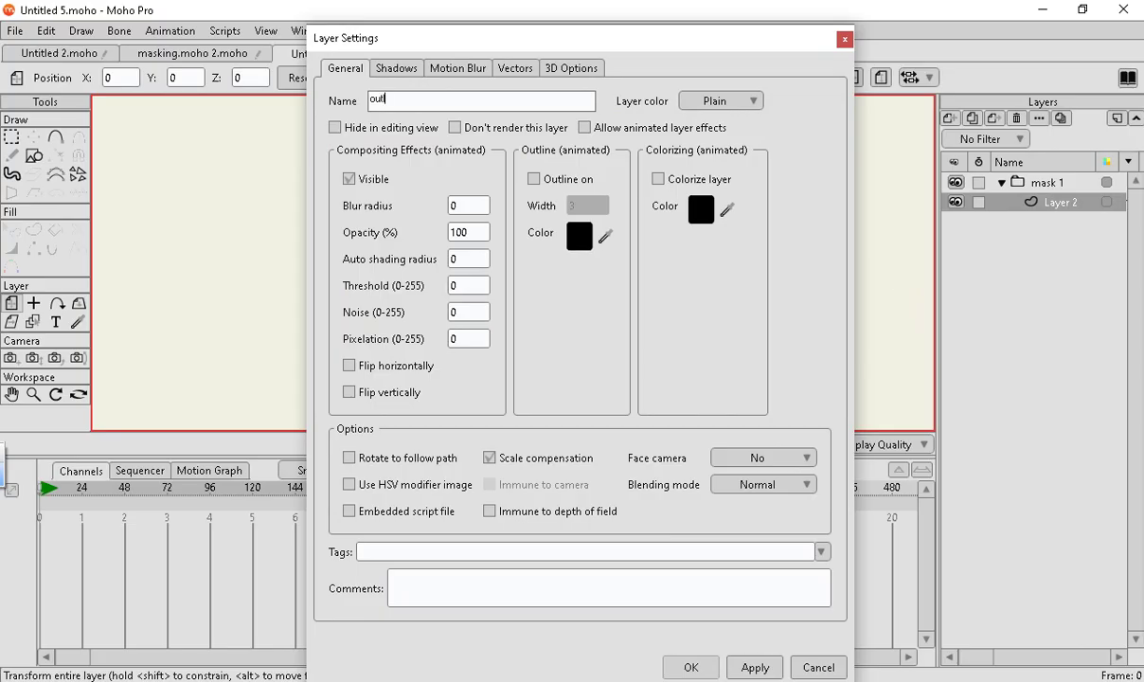
{"action": "type", "text": "outline"}
{"action": "left_click", "coordinate": [756, 669]}
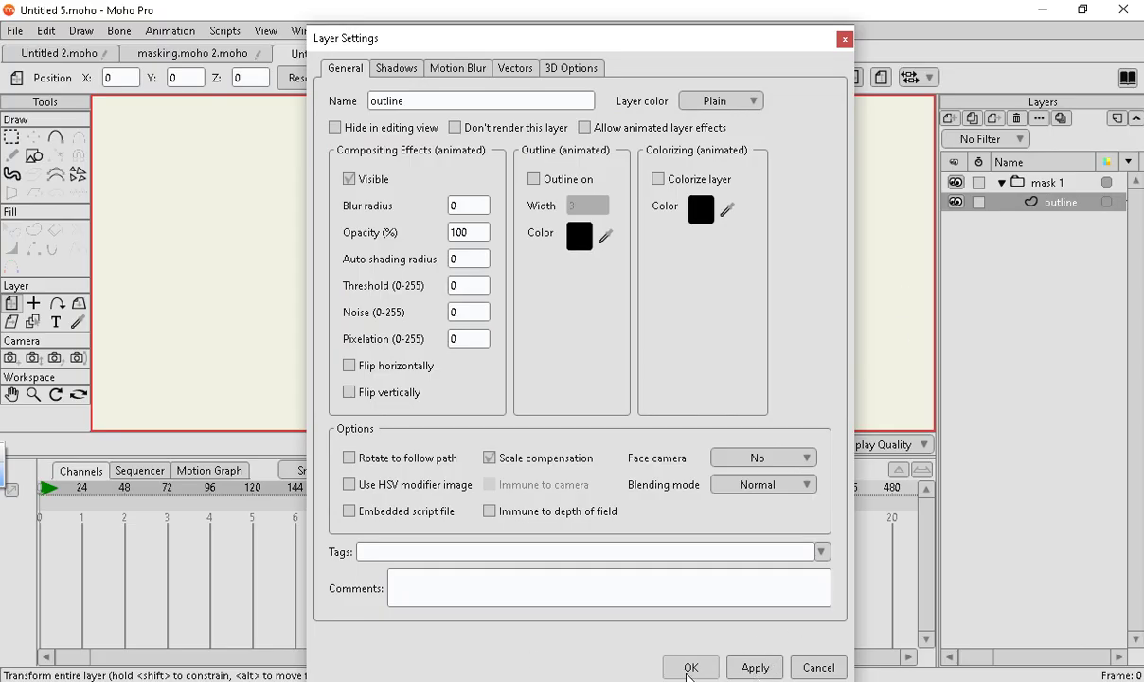
{"action": "left_click", "coordinate": [690, 667]}
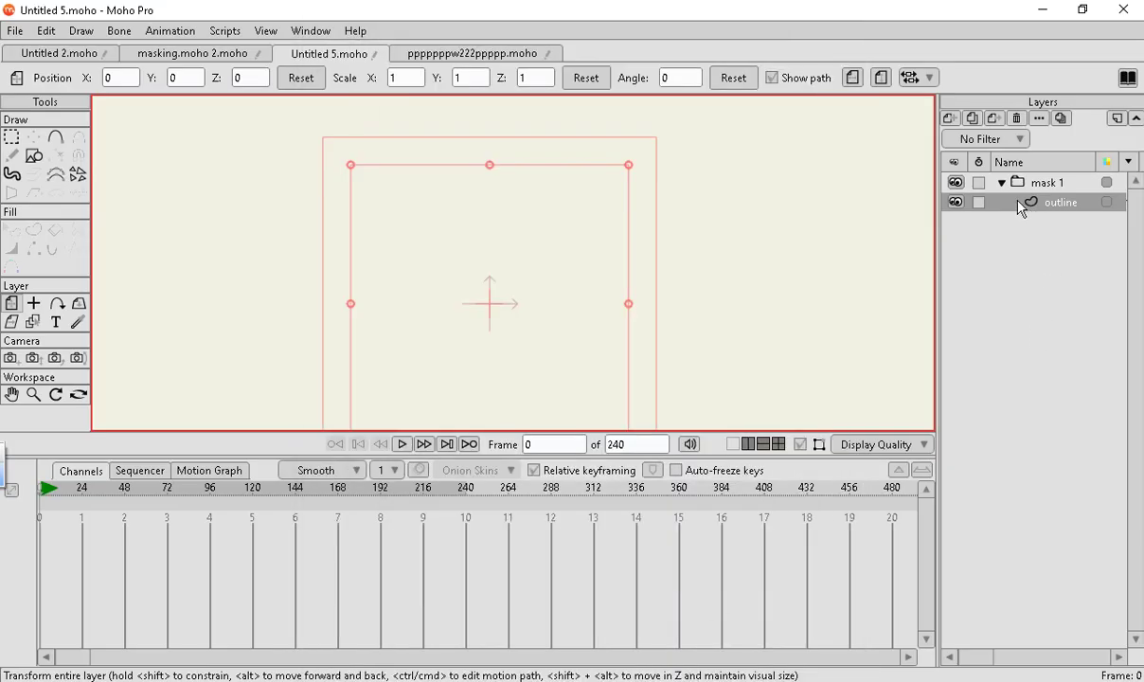
Add a second vector layer above outline in the mask 1 group and name it "mouth".
{"action": "left_click", "coordinate": [949, 119]}
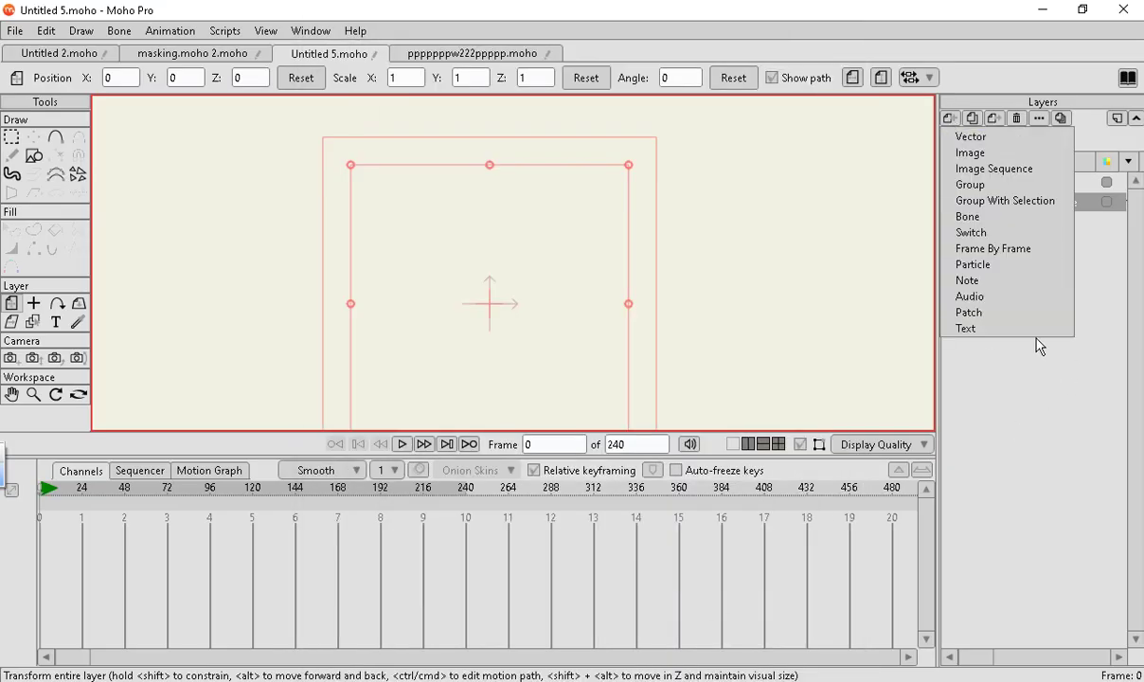
{"action": "left_click", "coordinate": [964, 135]}
{"action": "left_click", "coordinate": [1014, 205]}
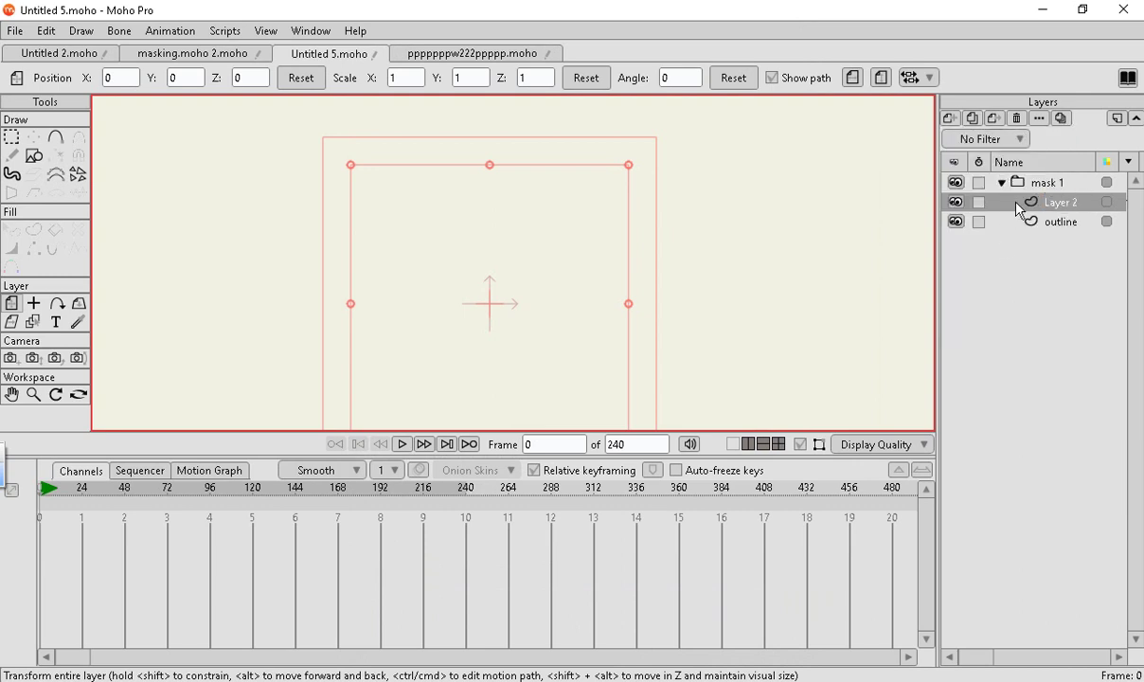
{"action": "double_click", "coordinate": [1017, 205]}
{"action": "type", "text": "mouth"}
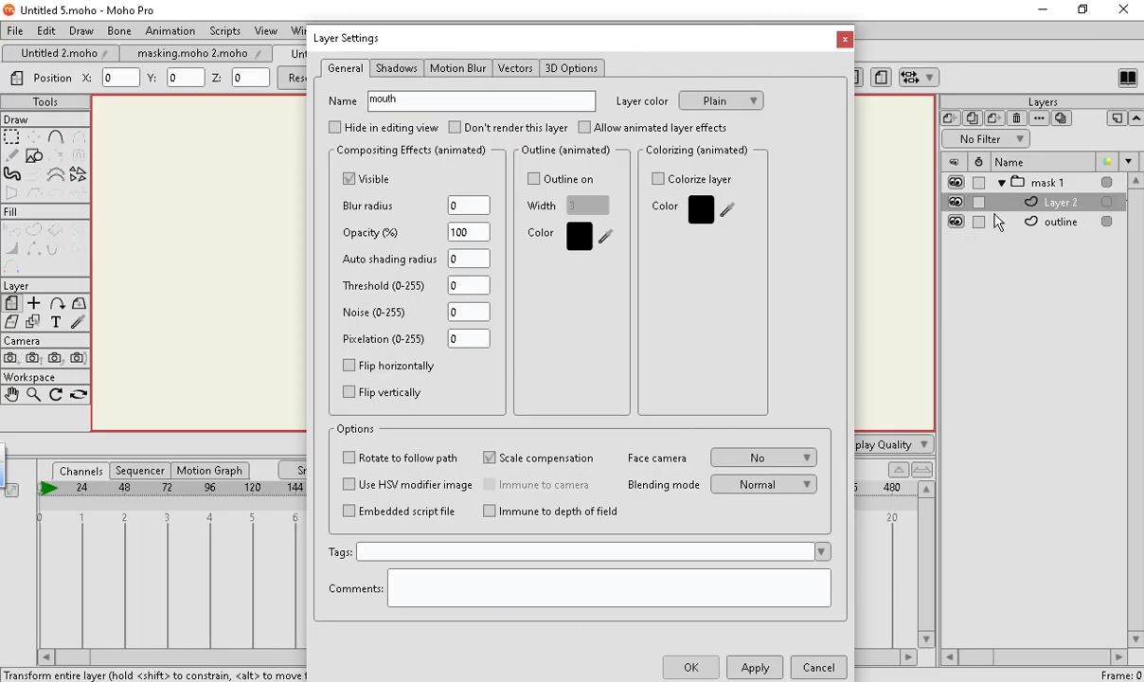
{"action": "key", "text": "Return"}
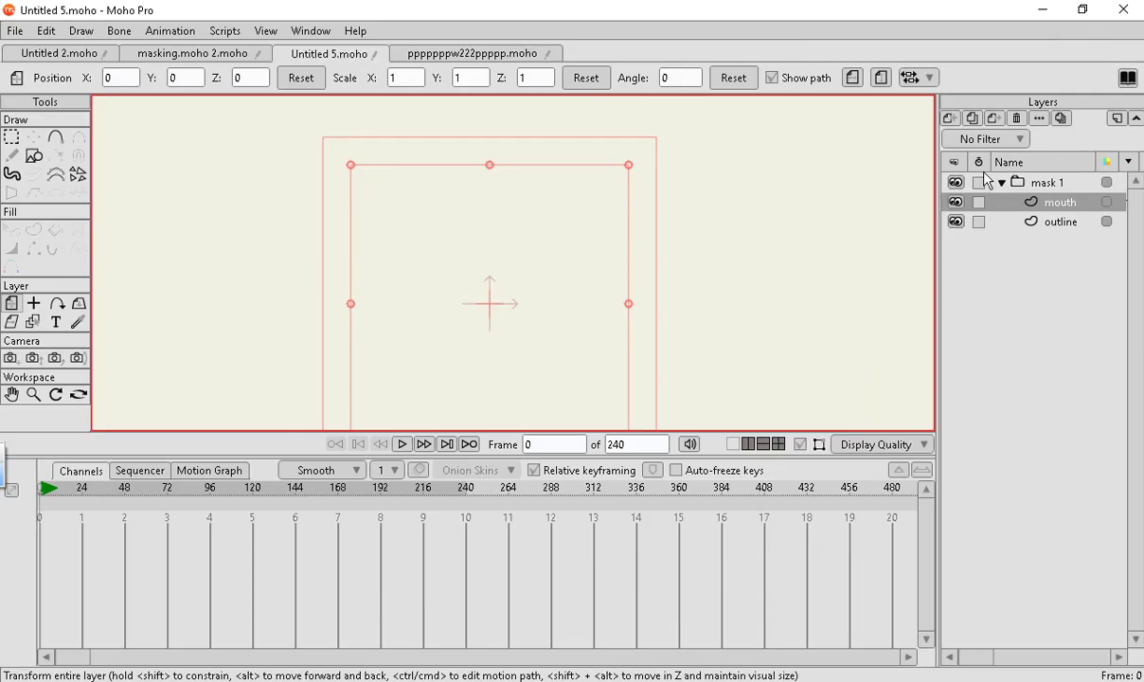
Add a vector layer above mouth in the mask 1 group and name it "teeth1".
{"action": "left_click", "coordinate": [948, 117]}
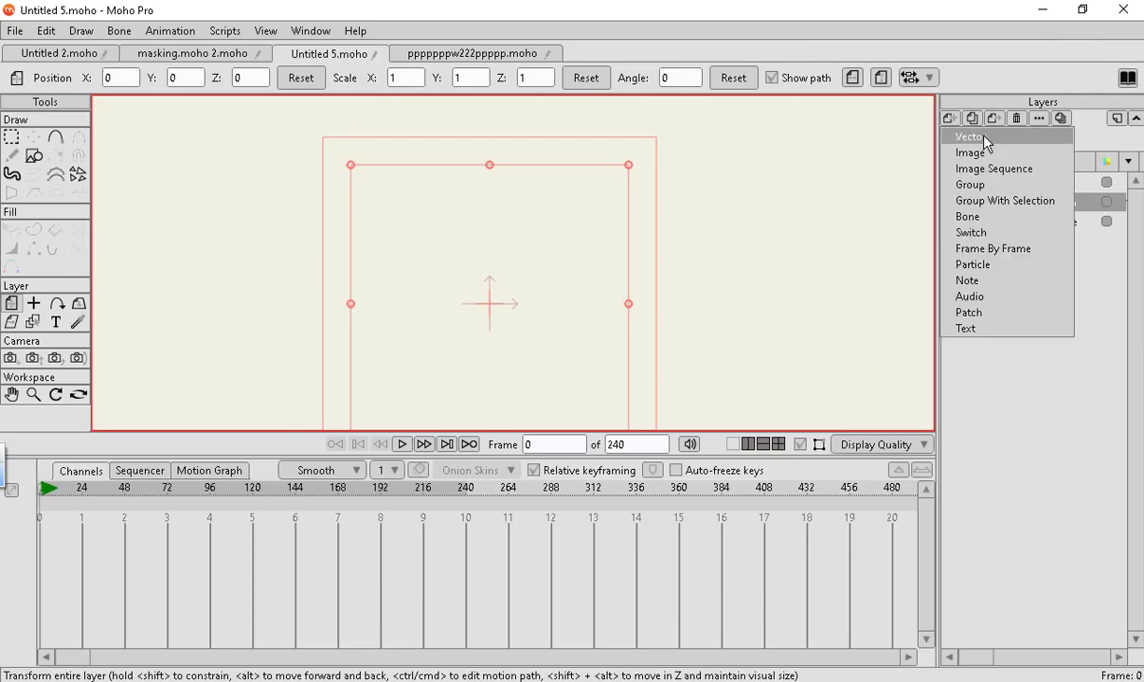
{"action": "left_click", "coordinate": [985, 139]}
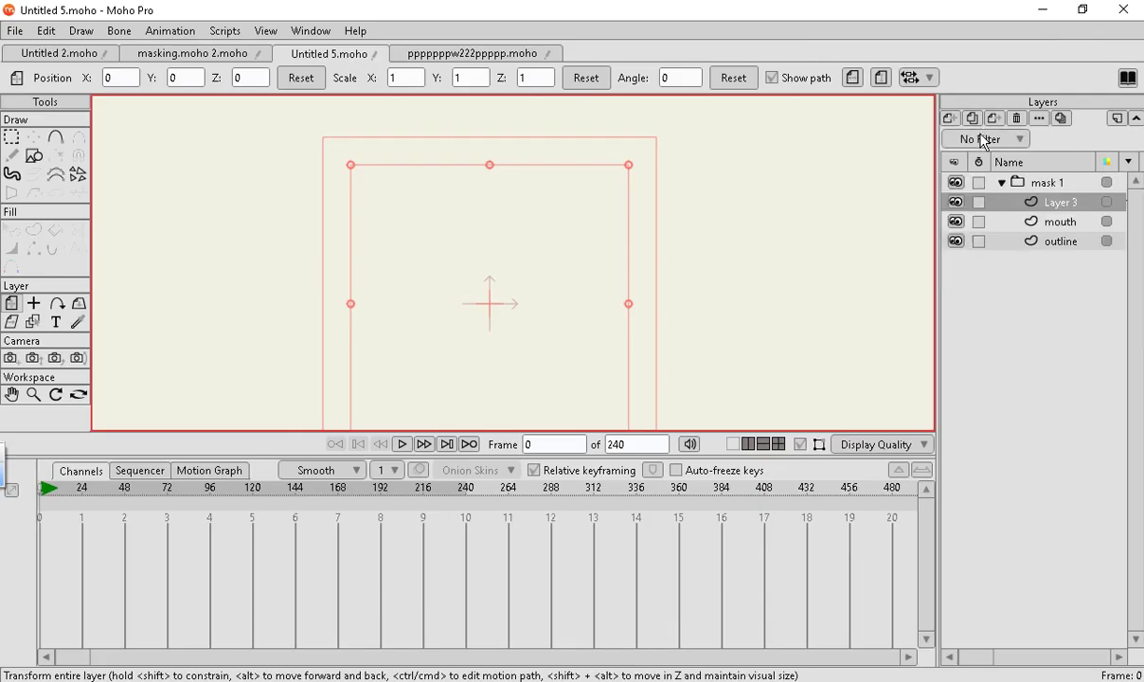
{"action": "double_click", "coordinate": [1015, 206]}
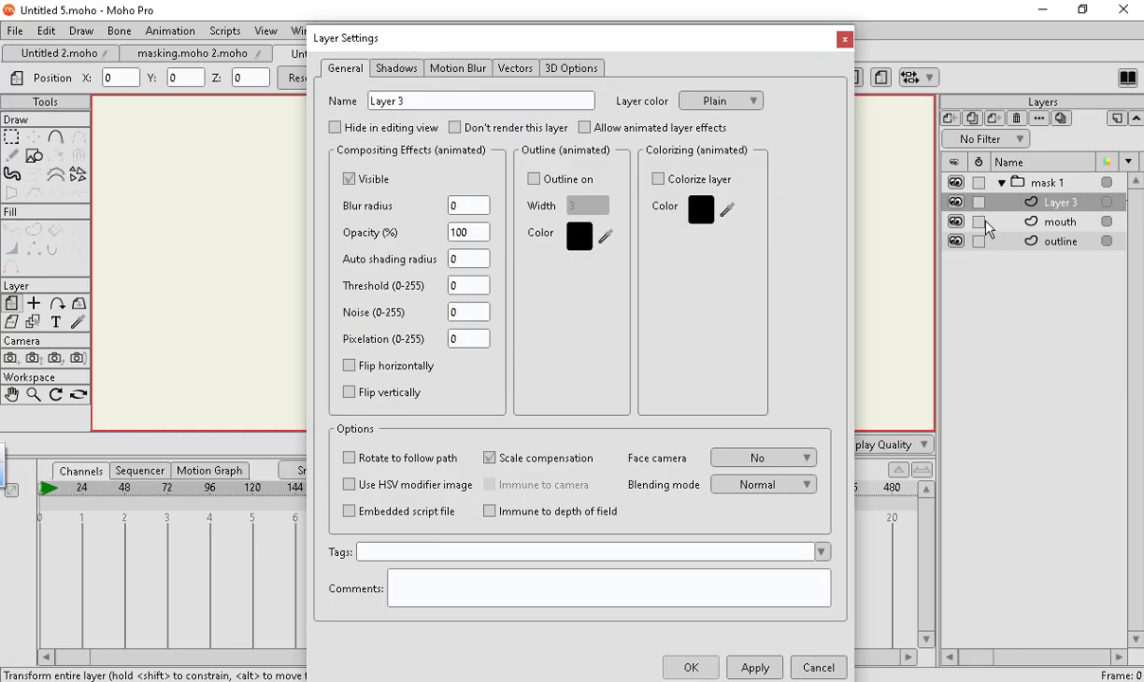
{"action": "key", "text": "space"}
{"action": "key", "text": "space"}
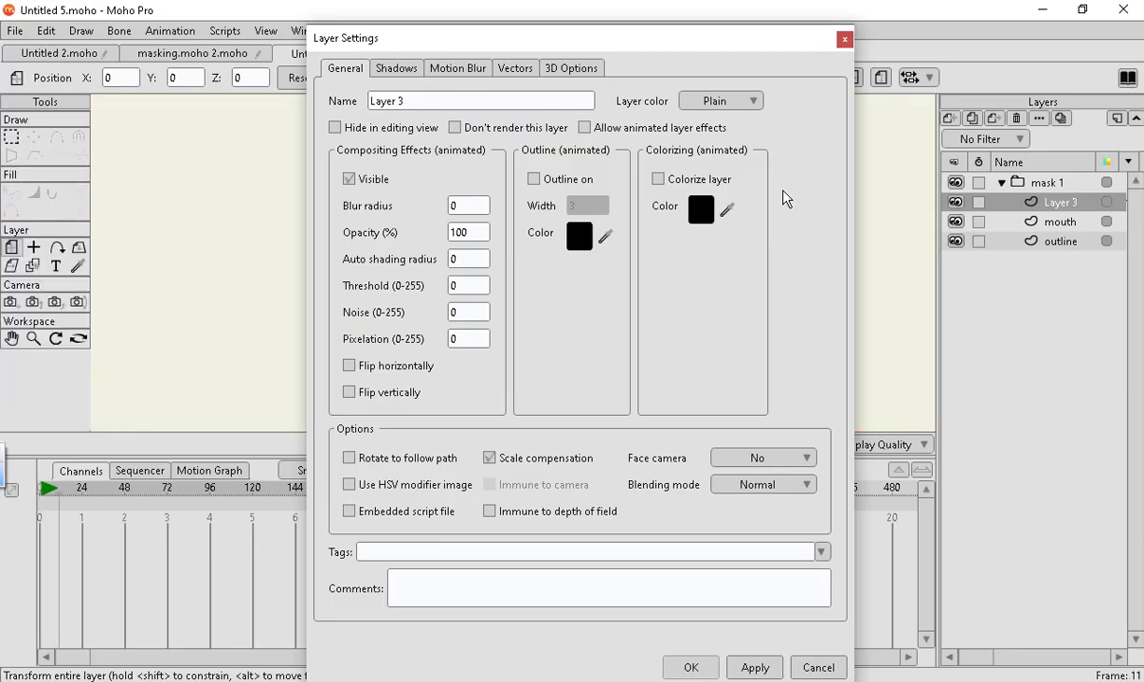
{"action": "left_click_drag", "start_coordinate": [465, 100], "coordinate": [177, 109]}
{"action": "type", "text": "t"}
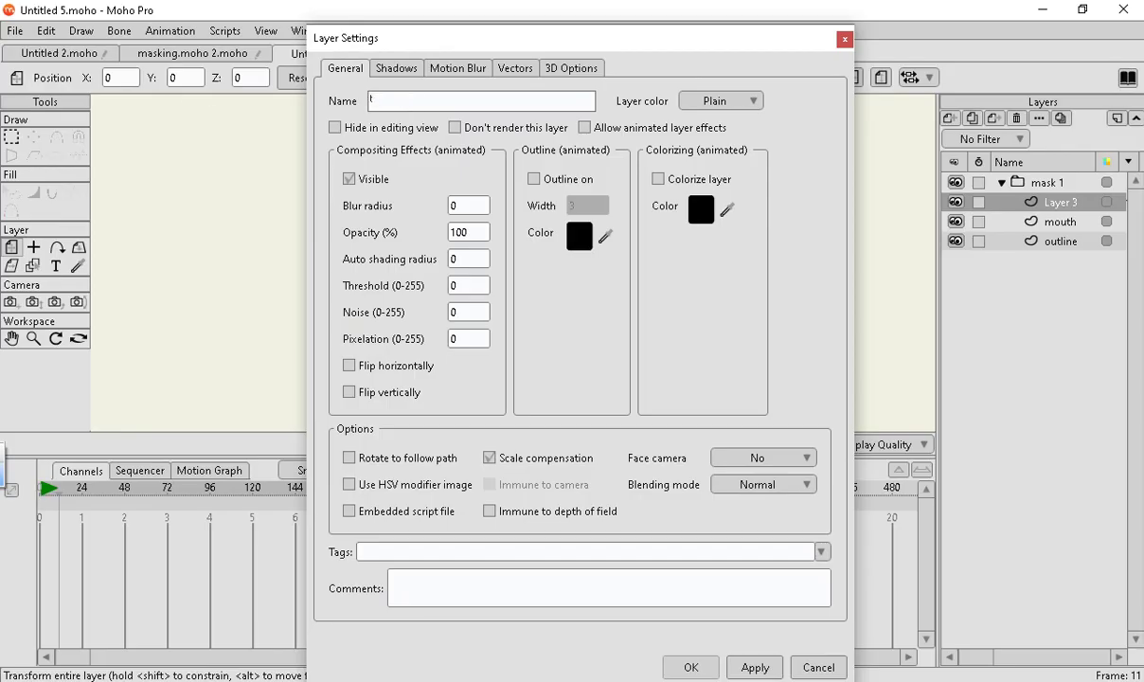
{"action": "type", "text": "eeth1"}
{"action": "left_click", "coordinate": [752, 668]}
{"action": "left_click", "coordinate": [690, 668]}
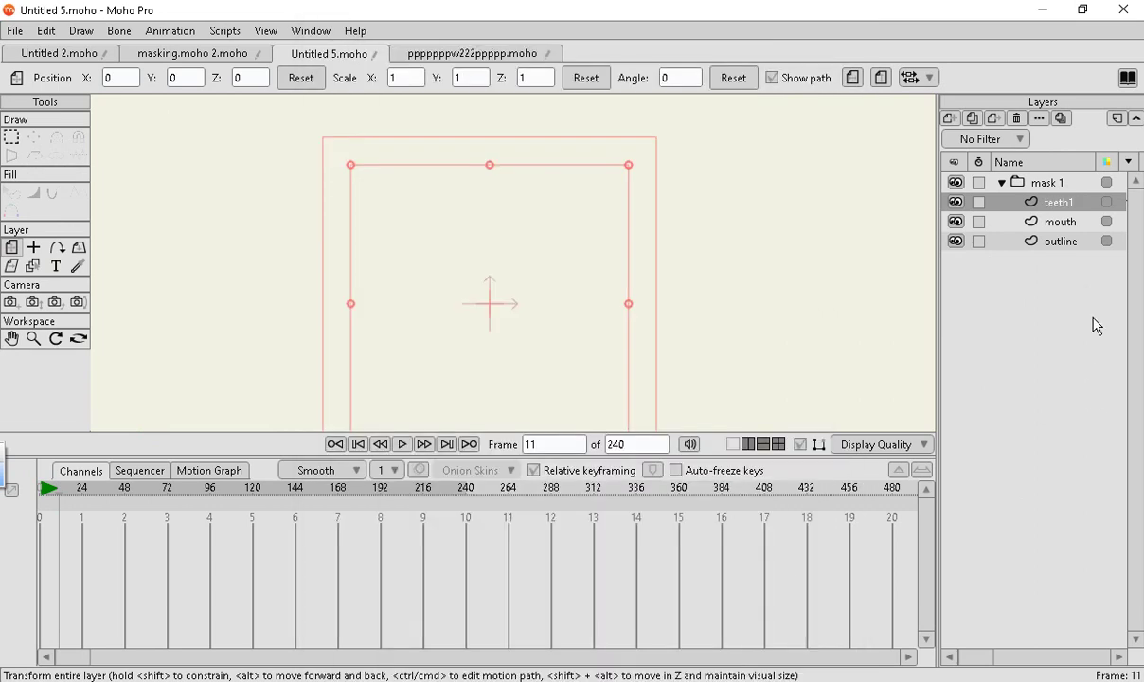
Return to frame 0 and add a vector layer named "body" directly above the outline layer.
{"action": "left_click", "coordinate": [948, 118]}
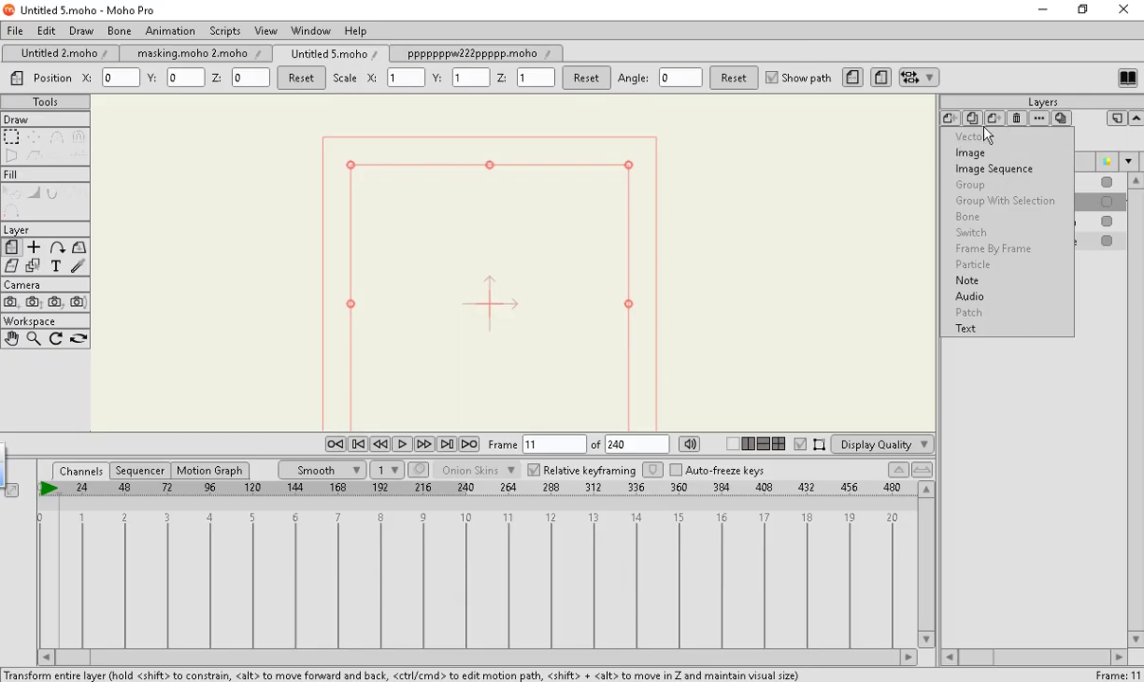
{"action": "left_click", "coordinate": [1023, 449]}
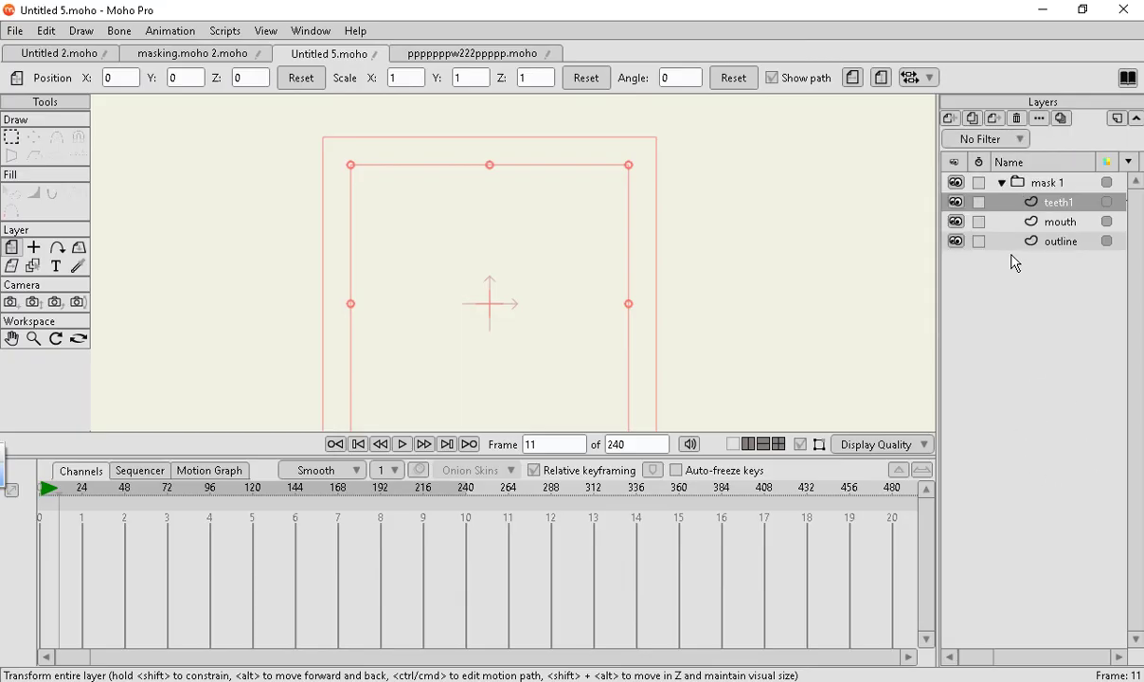
{"action": "left_click", "coordinate": [1013, 244]}
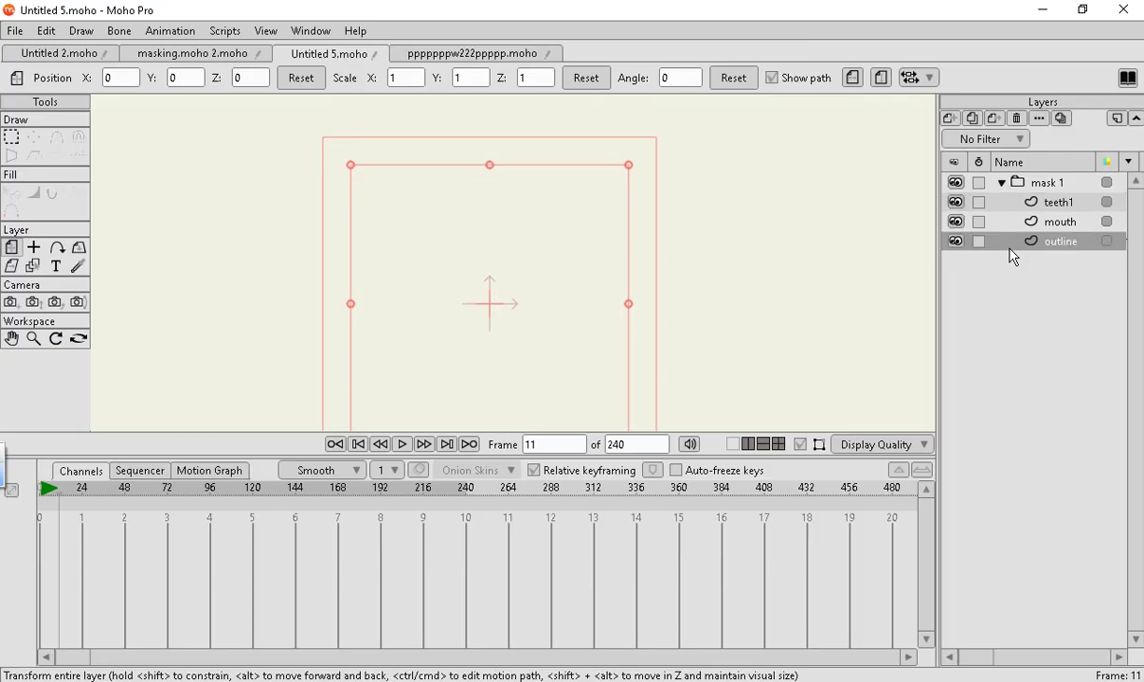
{"action": "left_click", "coordinate": [950, 118]}
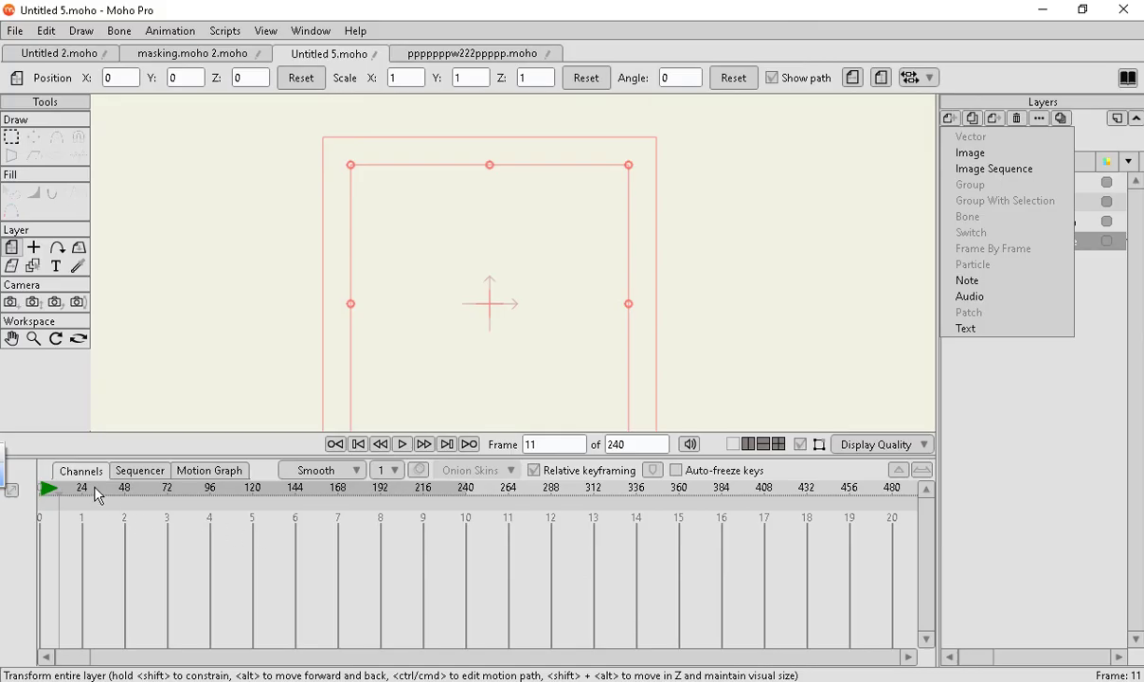
{"action": "left_click", "coordinate": [41, 488]}
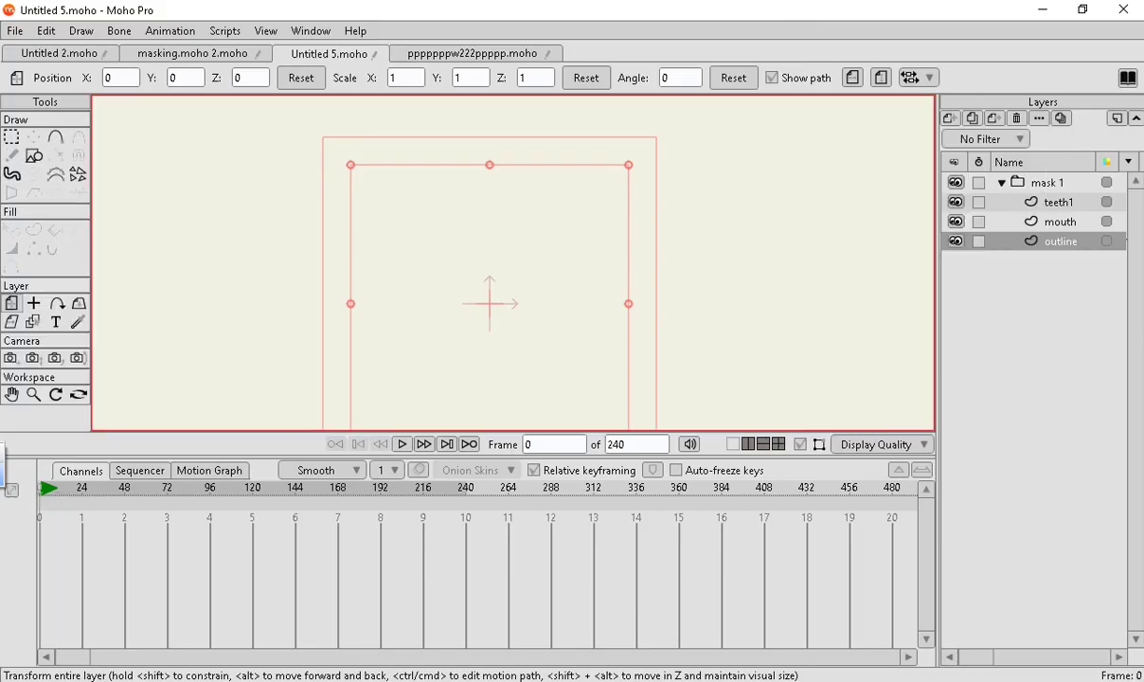
{"action": "left_click", "coordinate": [950, 118]}
{"action": "left_click", "coordinate": [969, 136]}
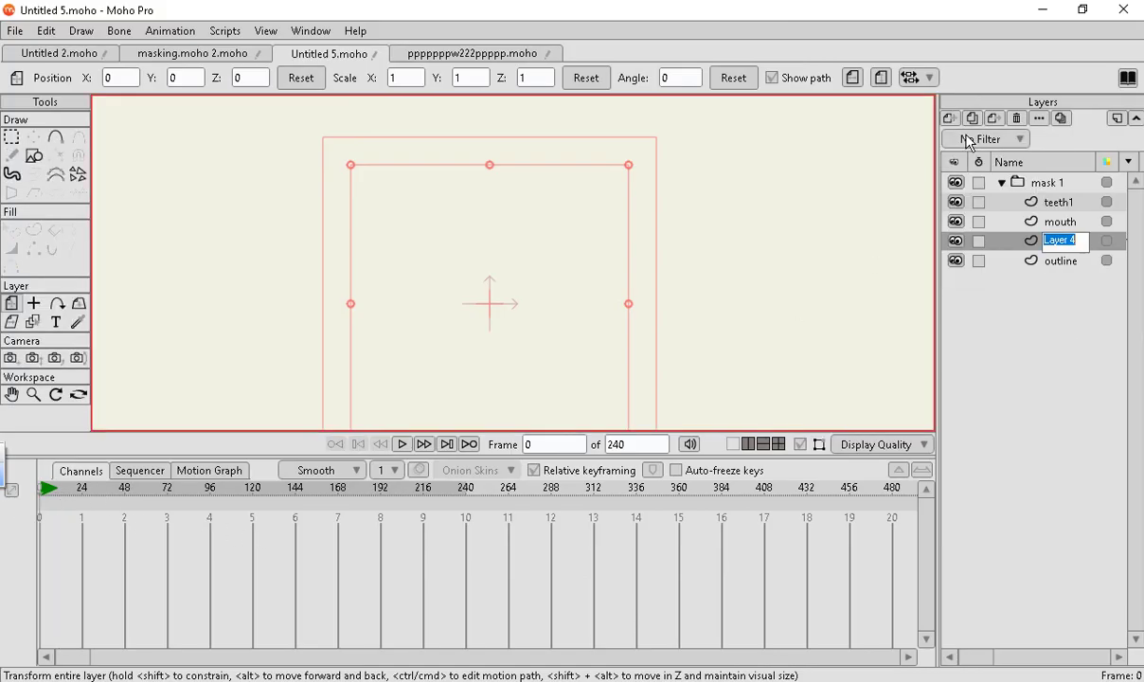
{"action": "double_click", "coordinate": [1060, 243]}
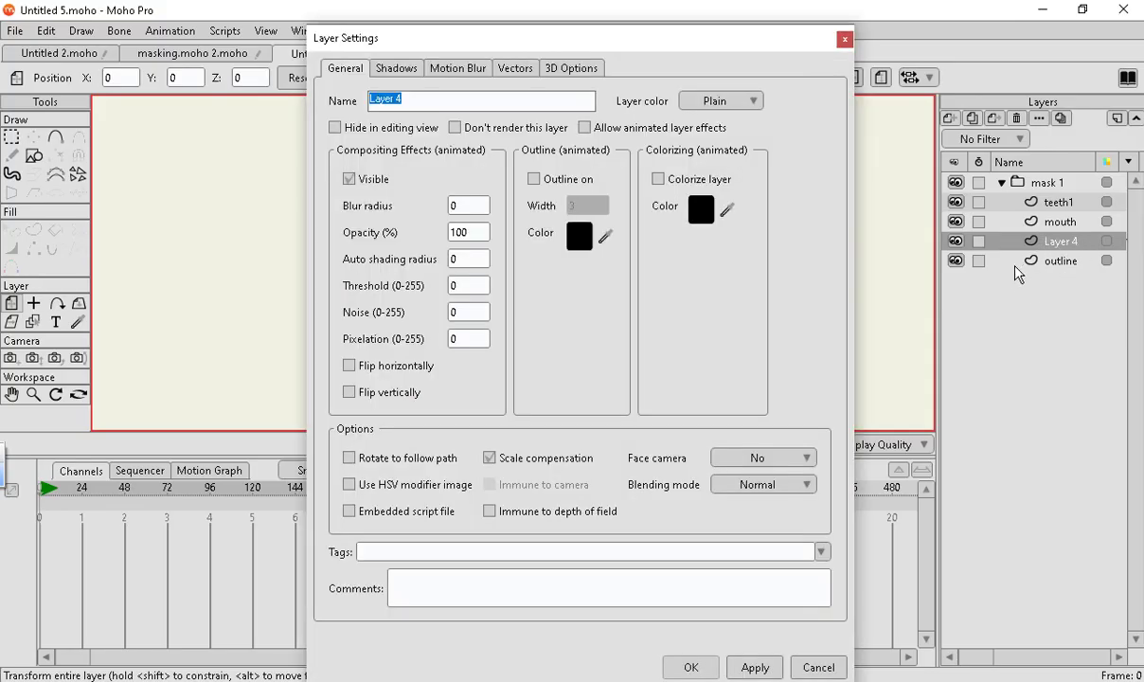
{"action": "type", "text": "b"}
{"action": "left_click", "coordinate": [745, 668]}
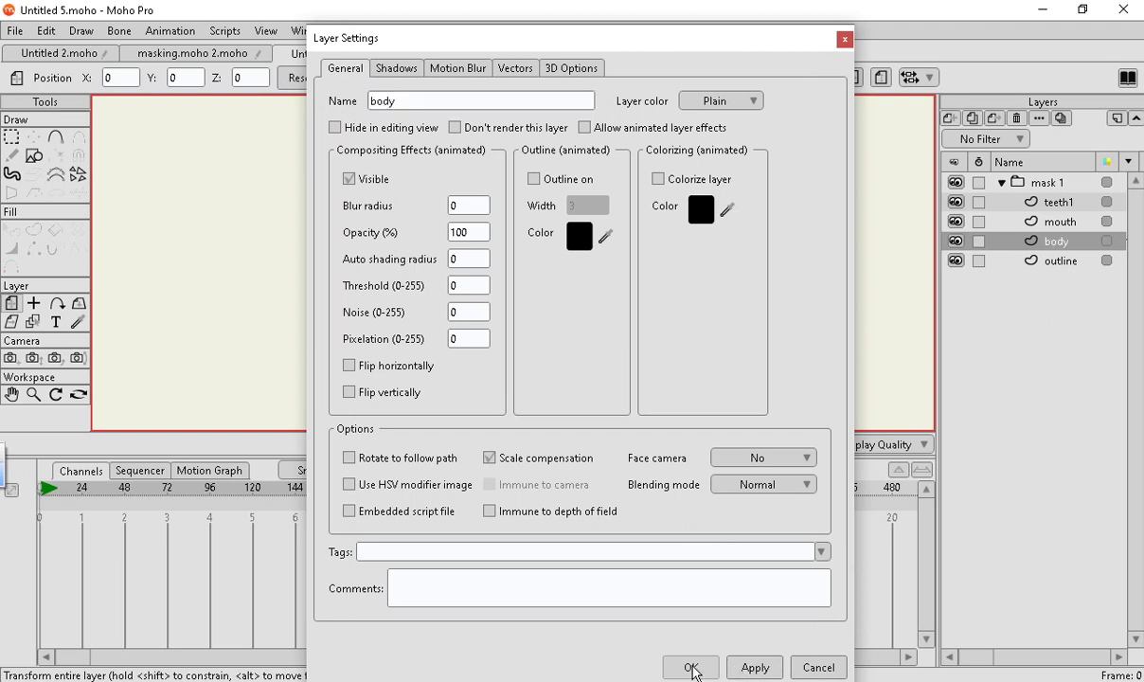
{"action": "left_click", "coordinate": [691, 667]}
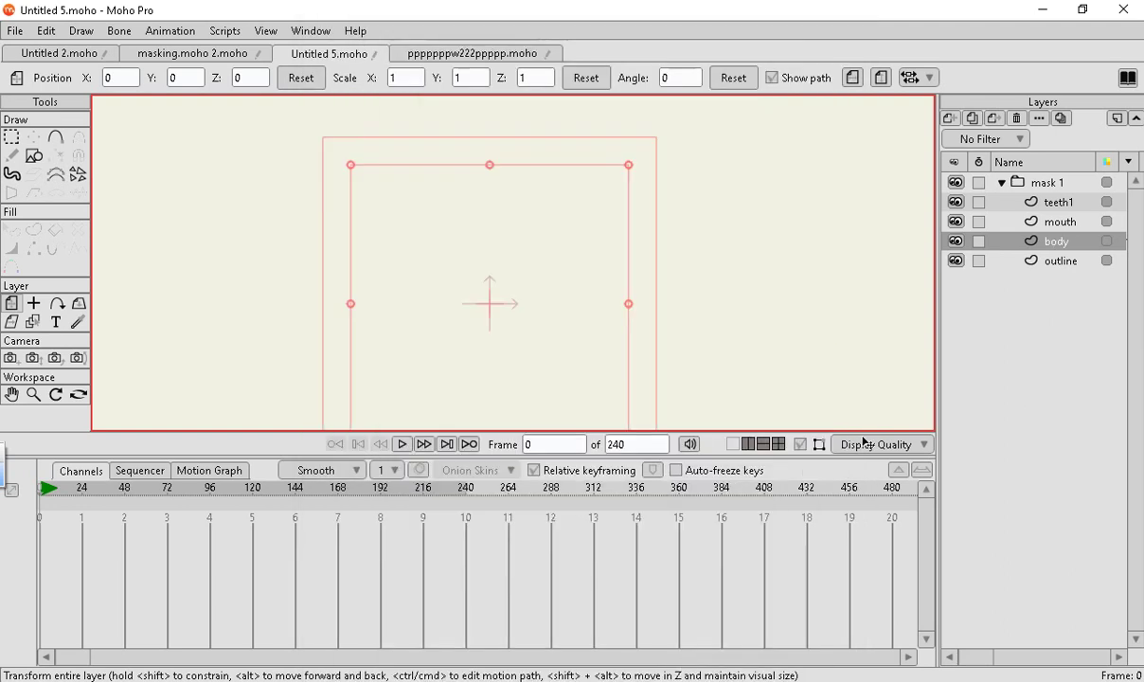
Move the body layer above teeth1, to the top of the mask 1 group.
{"action": "left_click", "coordinate": [1051, 203]}
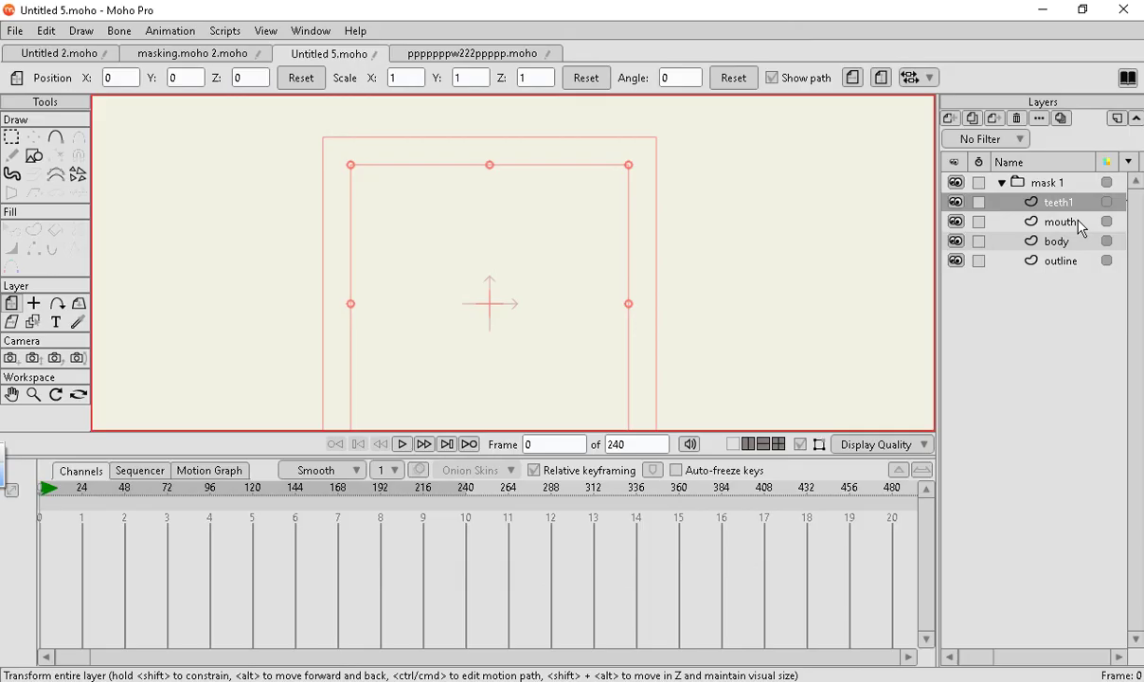
{"action": "left_click", "coordinate": [1075, 225]}
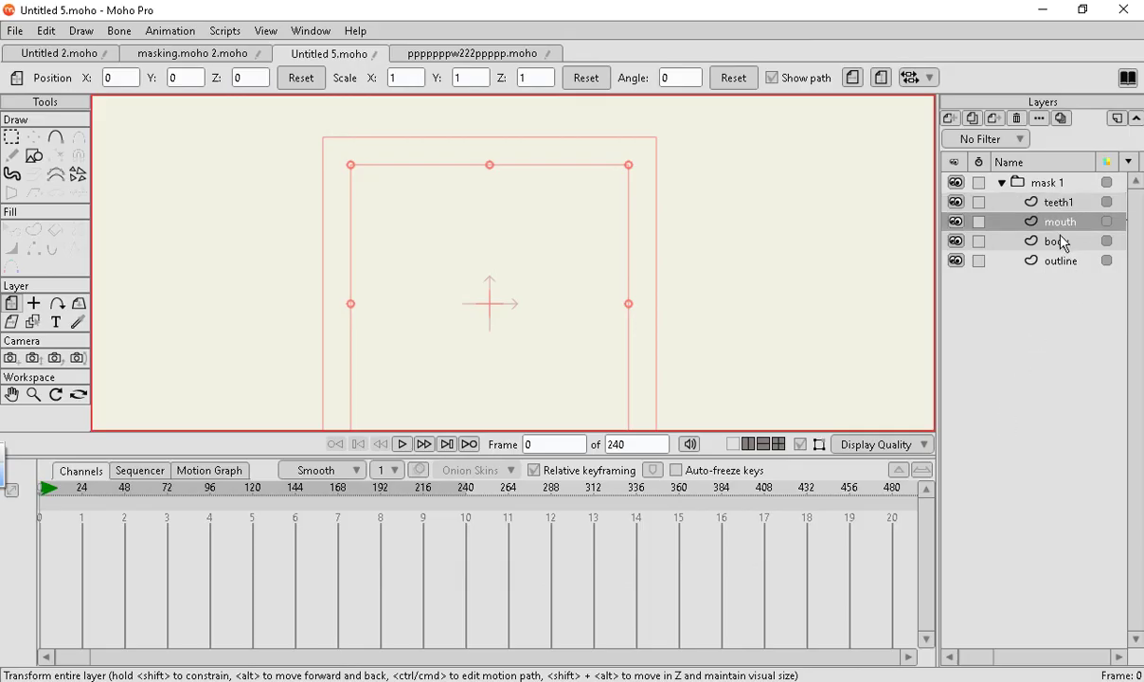
{"action": "left_click", "coordinate": [1057, 243]}
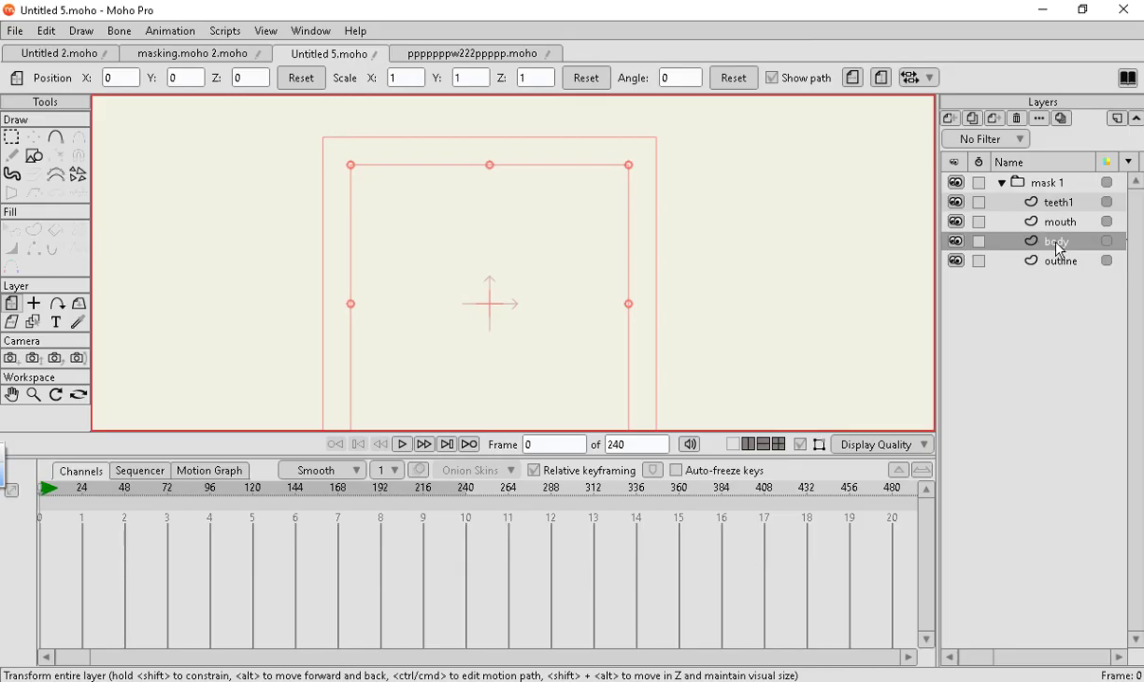
{"action": "left_click_drag", "start_coordinate": [1050, 244], "coordinate": [1052, 200]}
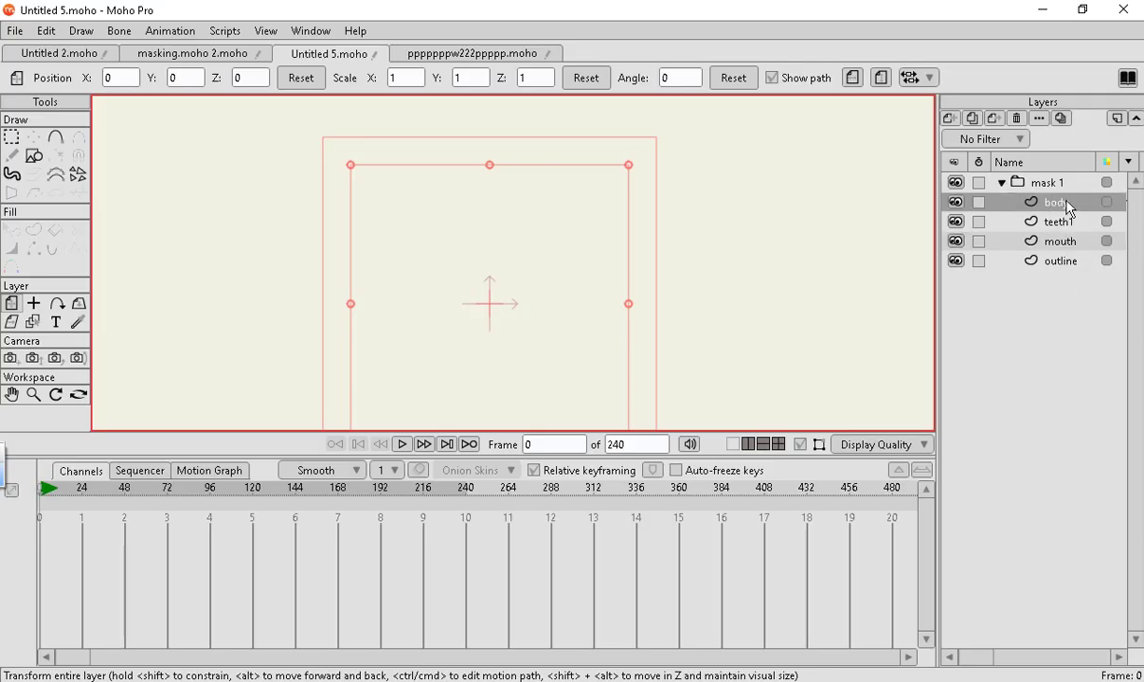
Add a vector layer directly above the mouth layer and name it "inside m".
{"action": "left_click", "coordinate": [1035, 244]}
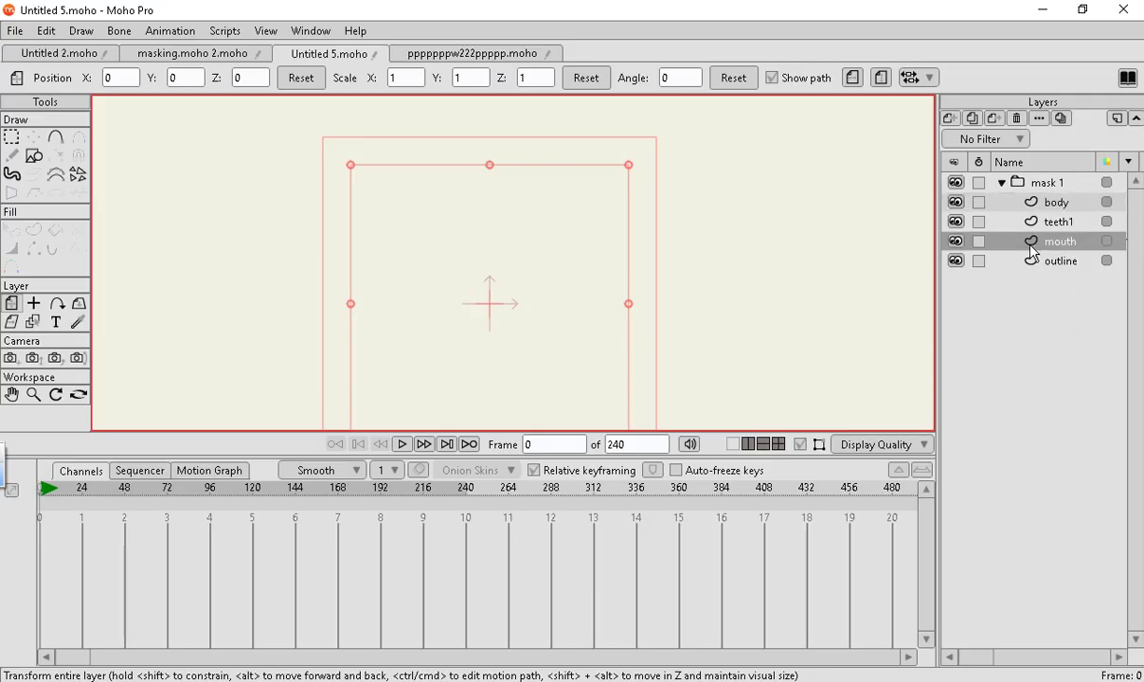
{"action": "left_click", "coordinate": [950, 119]}
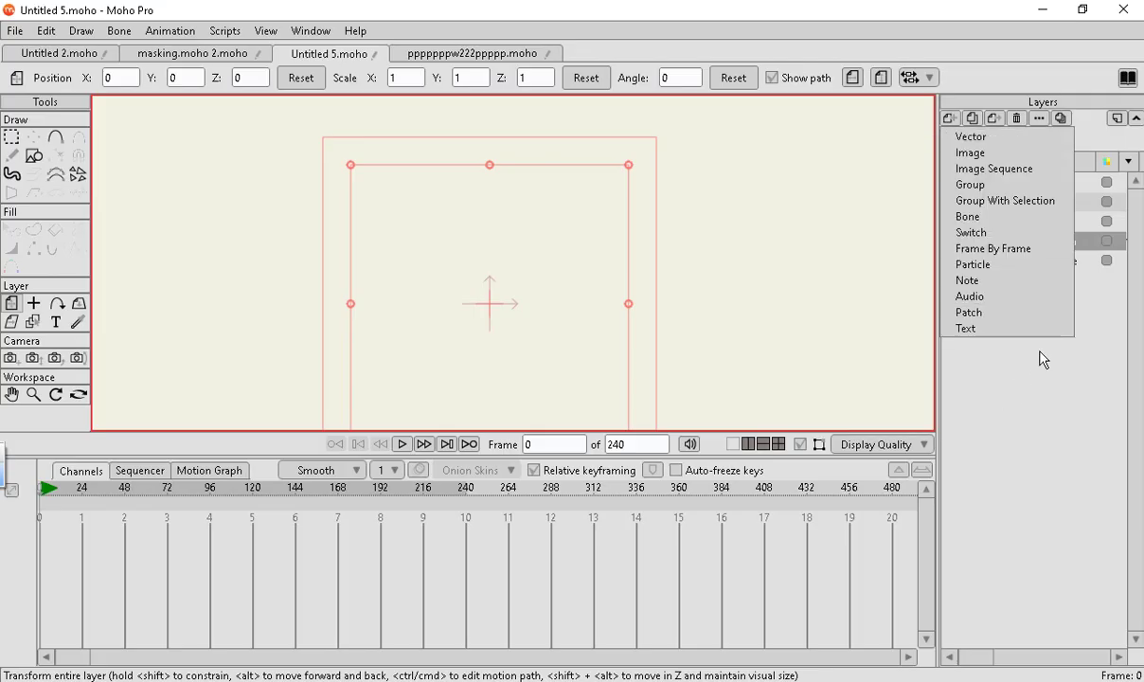
{"action": "left_click", "coordinate": [961, 137]}
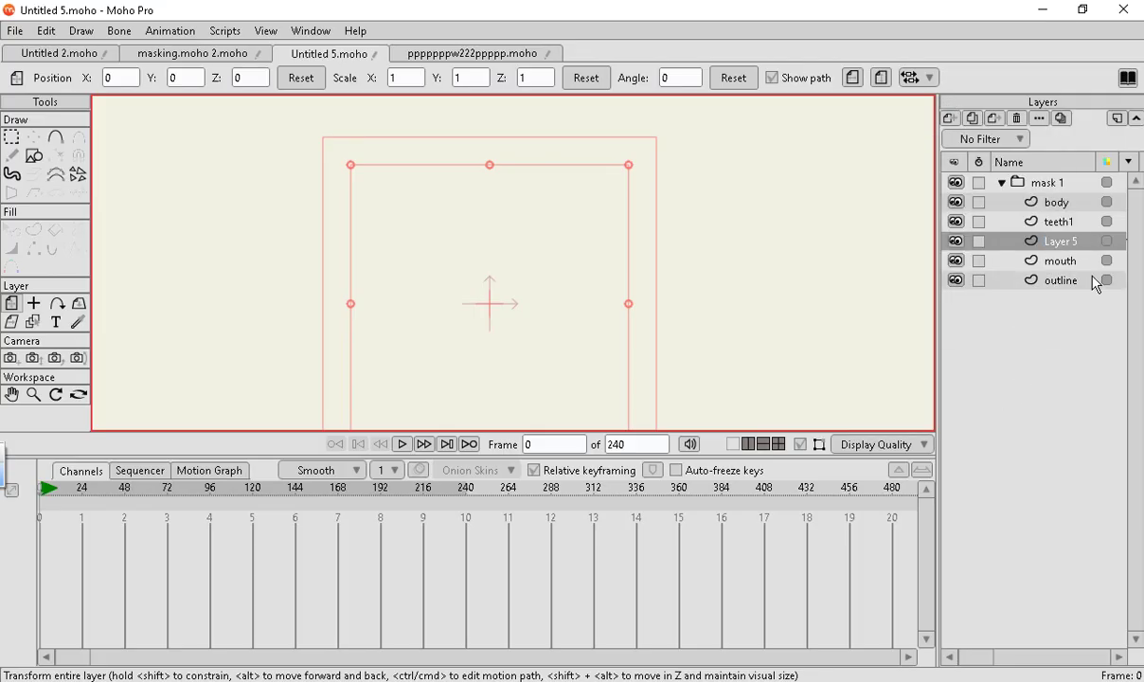
{"action": "double_click", "coordinate": [1074, 243]}
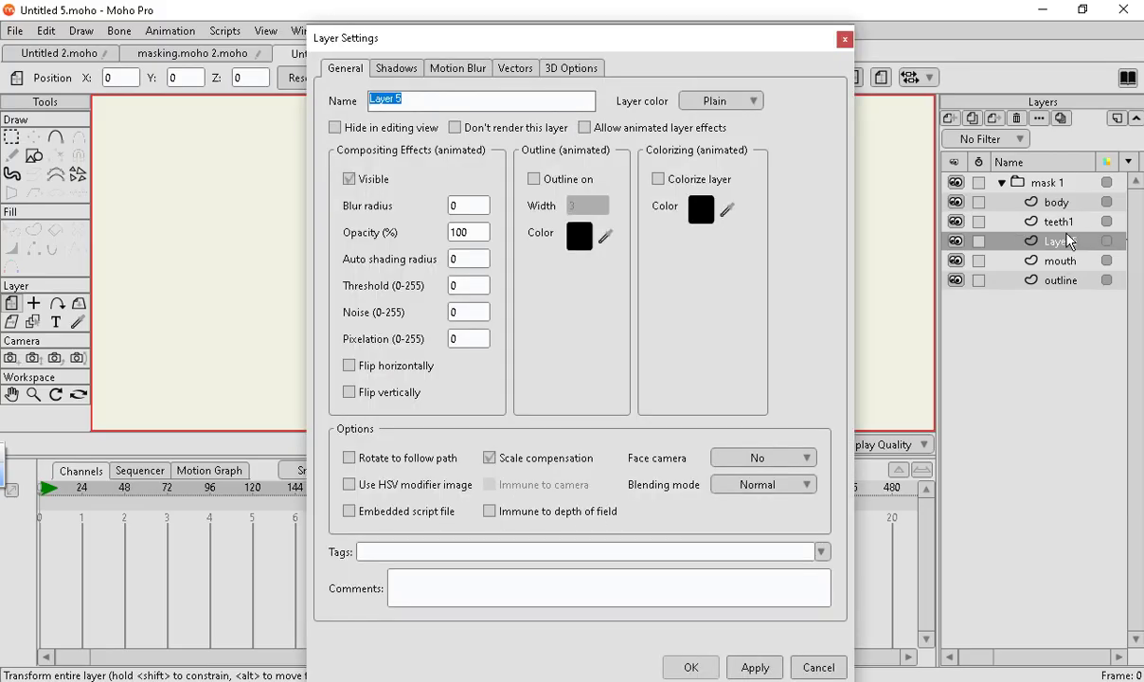
{"action": "key", "text": "BackSpace"}
{"action": "type", "text": "inside m"}
{"action": "left_click", "coordinate": [754, 667]}
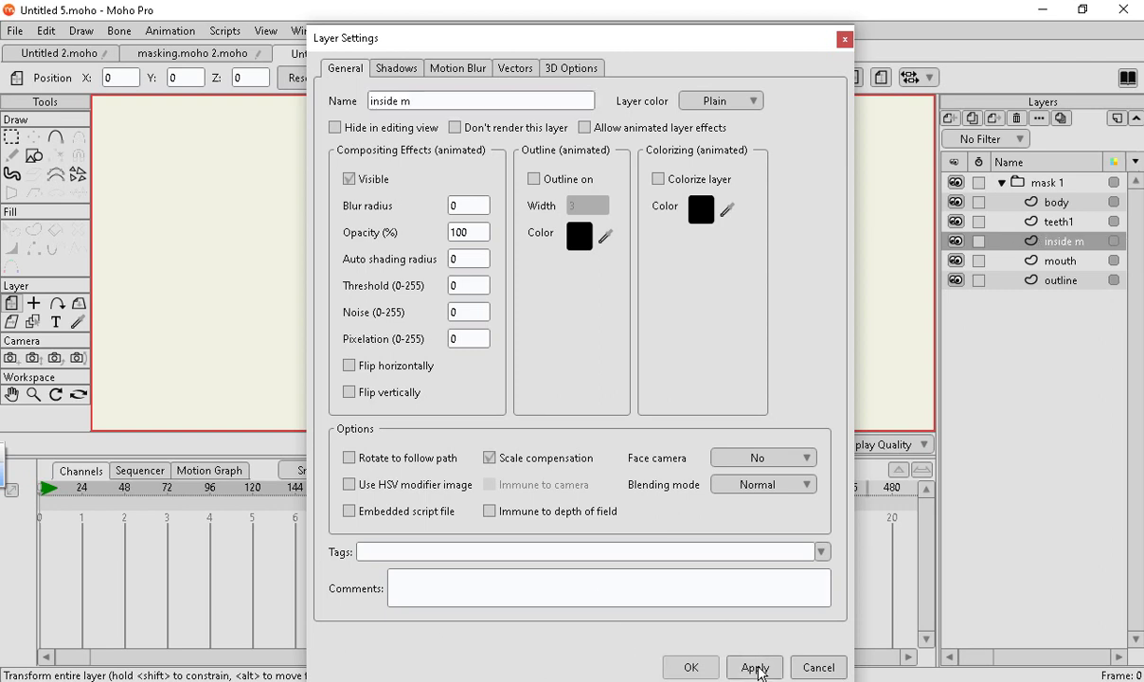
{"action": "left_click", "coordinate": [691, 668]}
Select the outline layer and activate the Draw Shape tool for drawing on it.
{"action": "scroll", "coordinate": [493, 286], "scroll_direction": "down", "scroll_amount": 3}
{"action": "scroll", "coordinate": [584, 320], "scroll_direction": "up", "scroll_amount": 1}
{"action": "scroll", "coordinate": [584, 320], "scroll_direction": "up", "scroll_amount": 2}
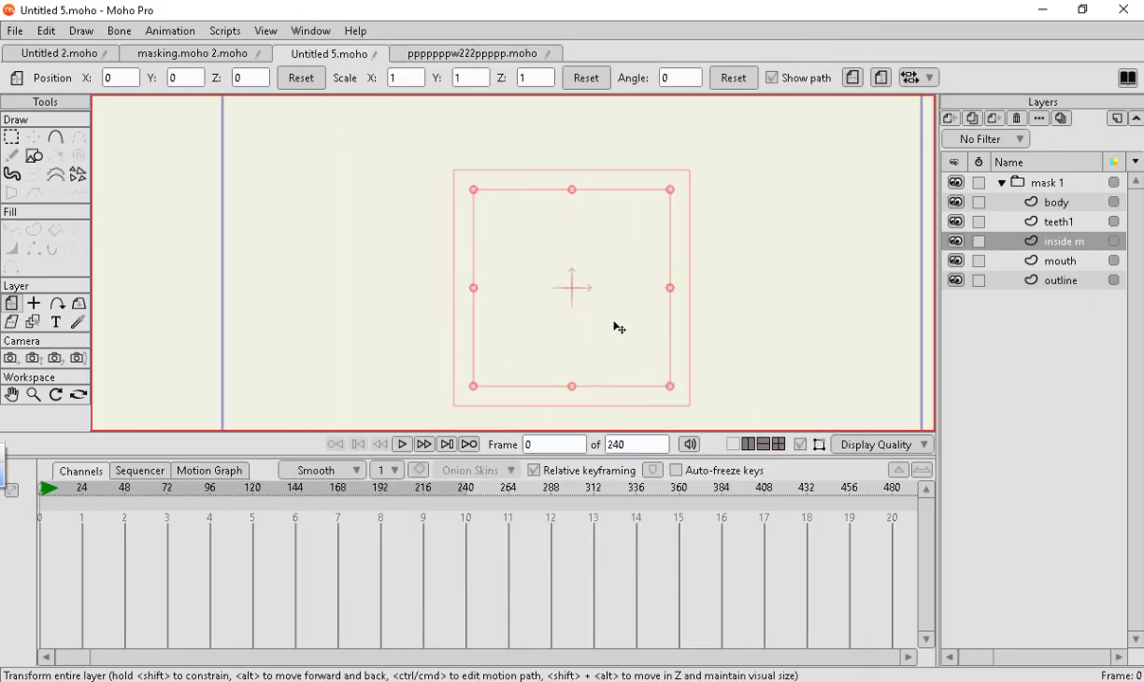
{"action": "left_click", "coordinate": [1061, 283]}
{"action": "scroll", "coordinate": [692, 372], "scroll_direction": "up", "scroll_amount": 1}
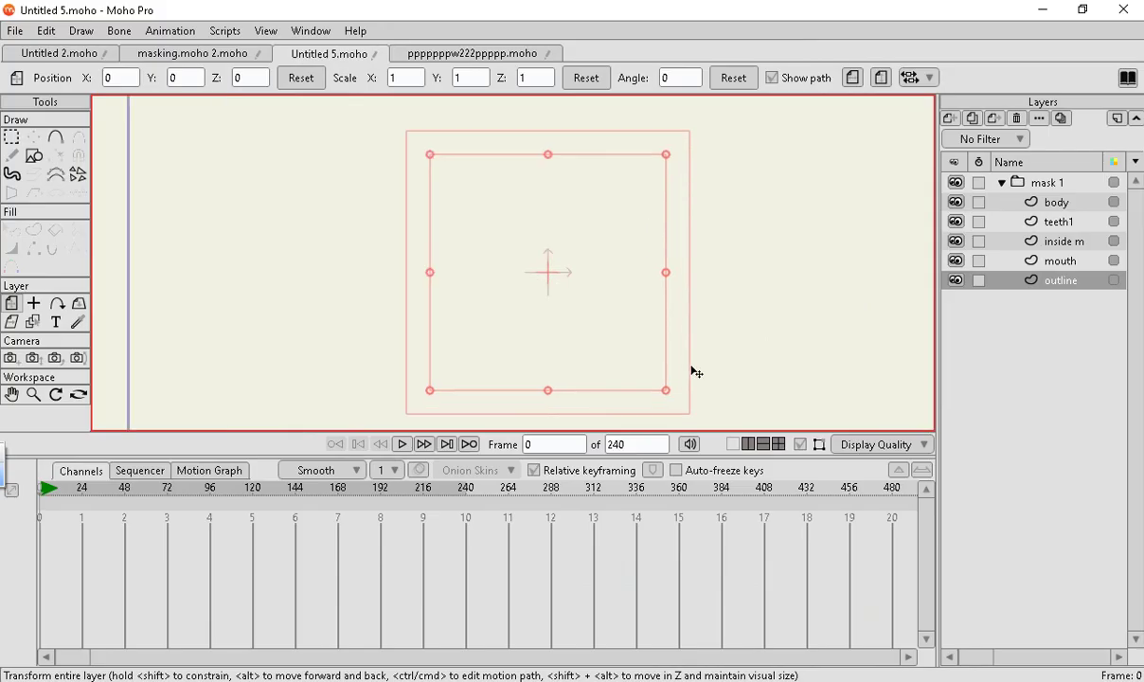
{"action": "scroll", "coordinate": [632, 291], "scroll_direction": "up", "scroll_amount": 1}
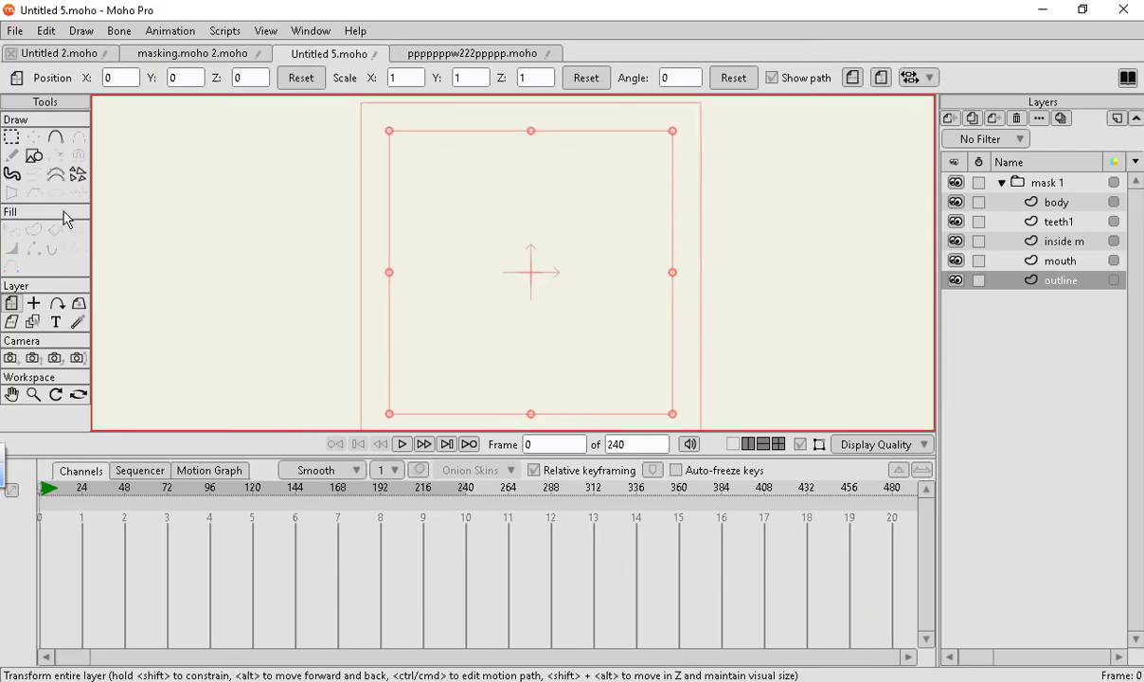
{"action": "left_click", "coordinate": [33, 155]}
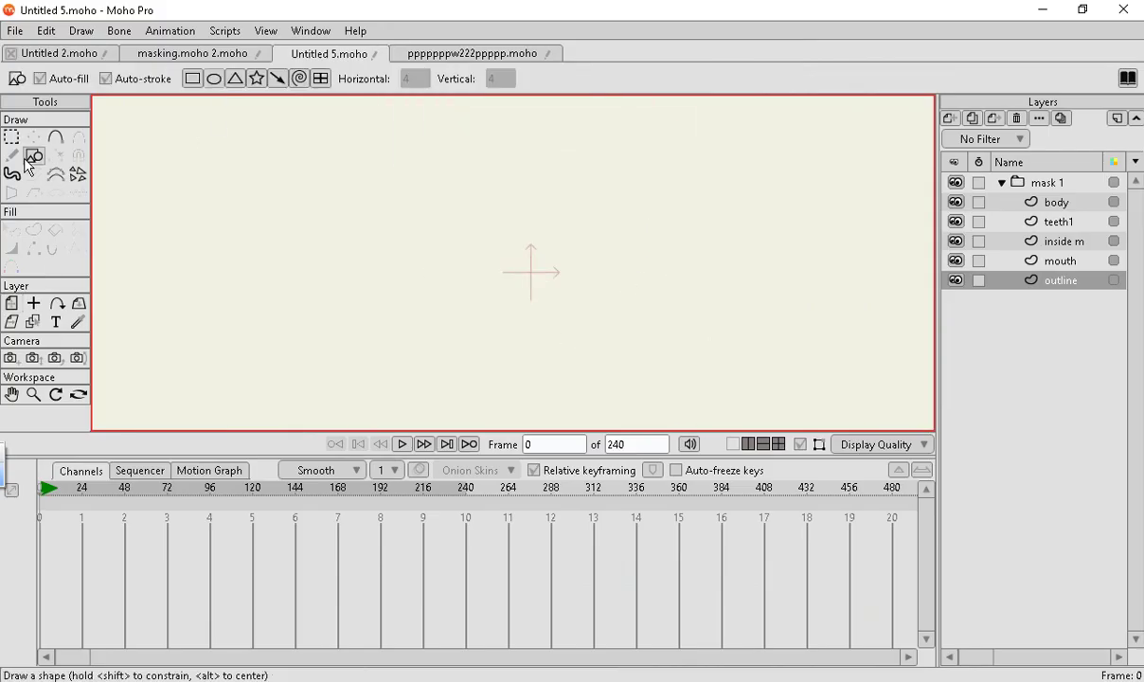
Draw an upright rectangle around the origin on the outline layer.
{"action": "left_click", "coordinate": [194, 80]}
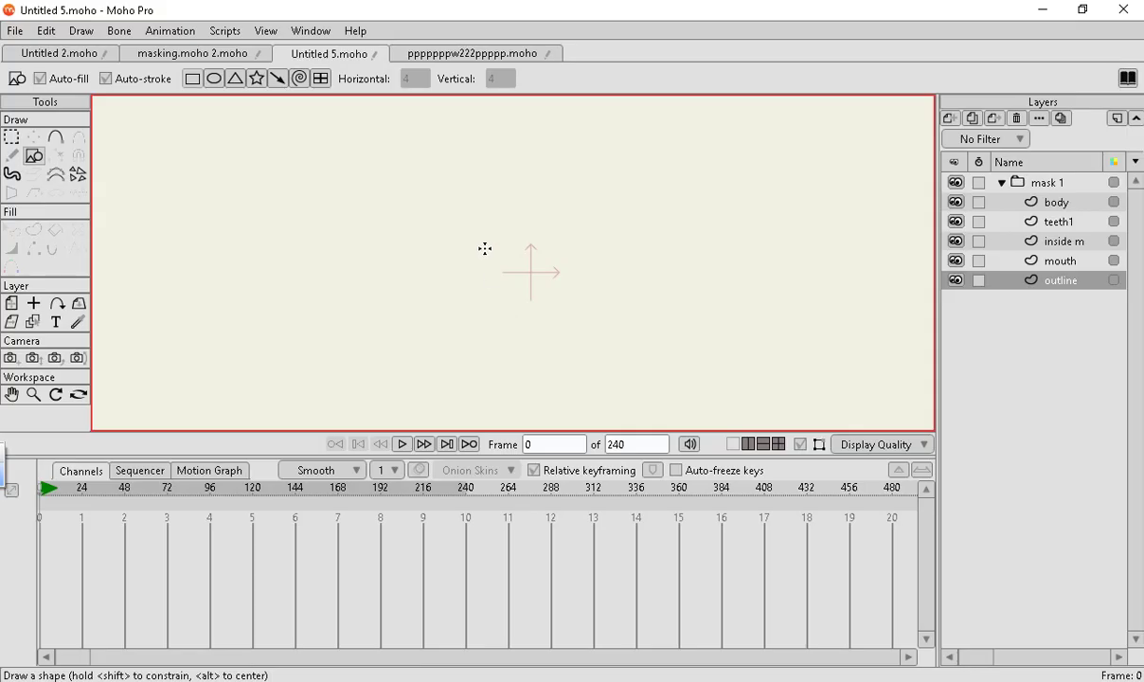
{"action": "left_click_drag", "start_coordinate": [437, 176], "coordinate": [585, 378]}
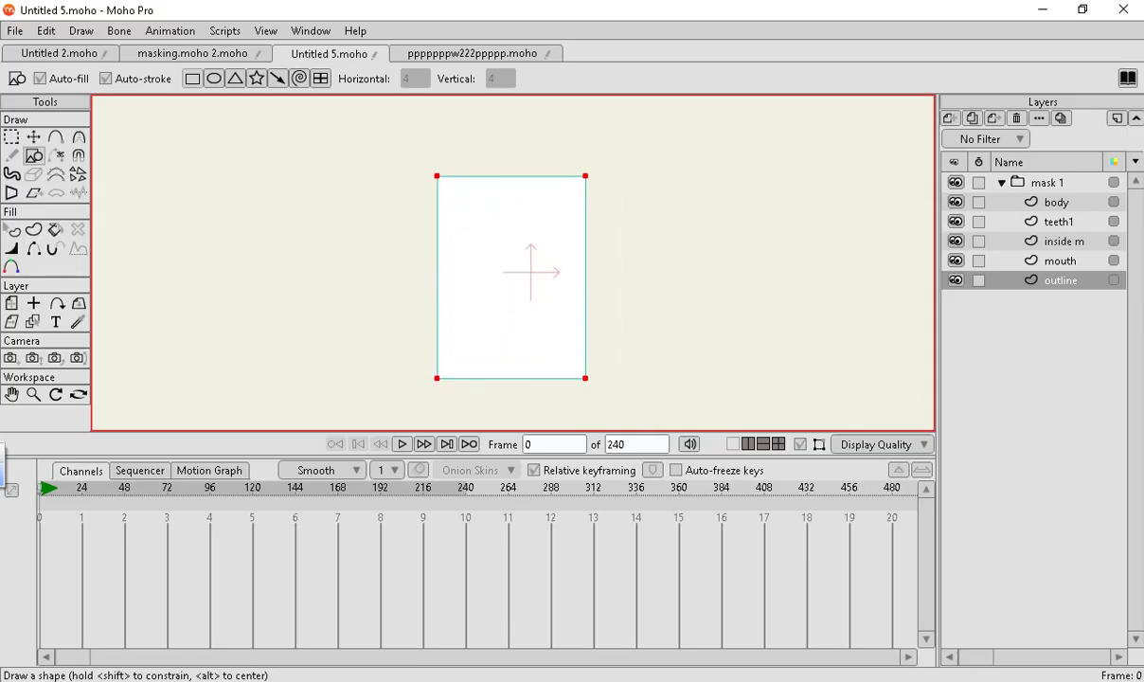
Set the group mask of the mask 1 group to Hide all.
{"action": "left_click", "coordinate": [1050, 185]}
{"action": "double_click", "coordinate": [1050, 186]}
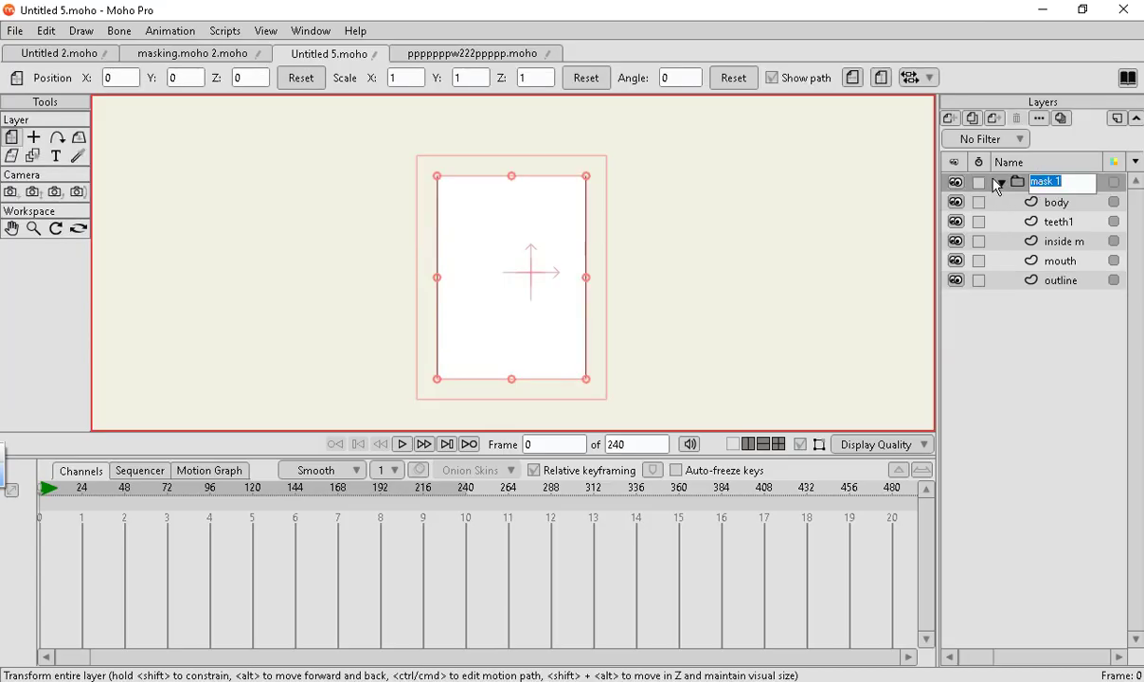
{"action": "left_click", "coordinate": [994, 186]}
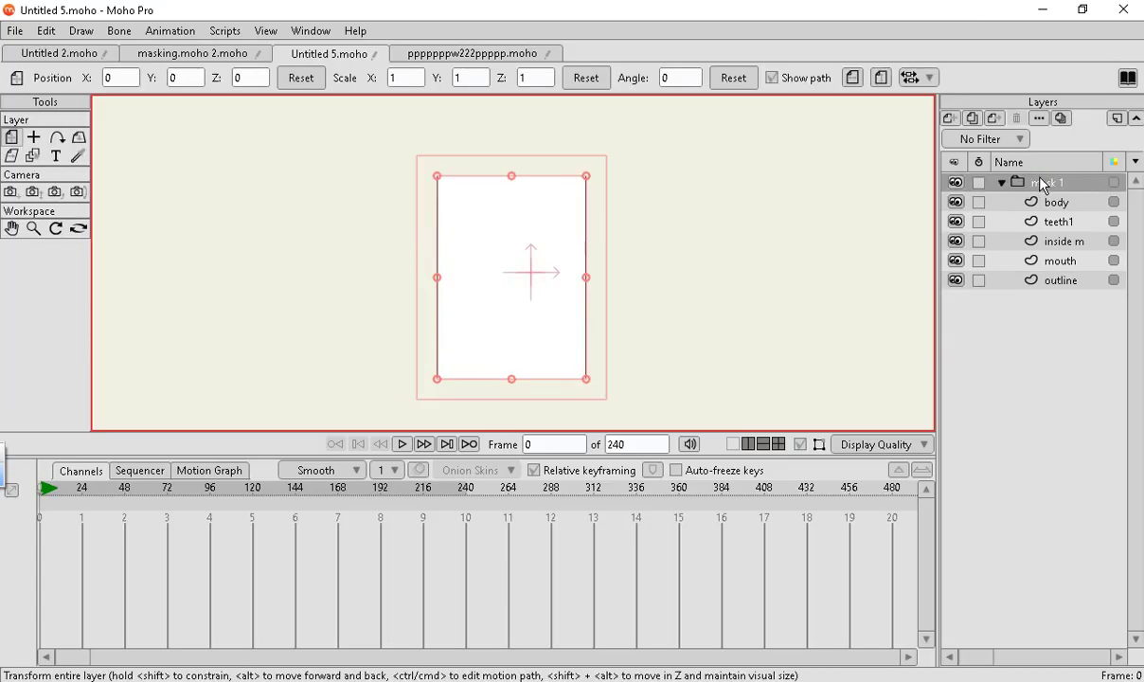
{"action": "right_click", "coordinate": [1042, 184]}
{"action": "left_click", "coordinate": [1038, 594]}
{"action": "double_click", "coordinate": [1062, 189]}
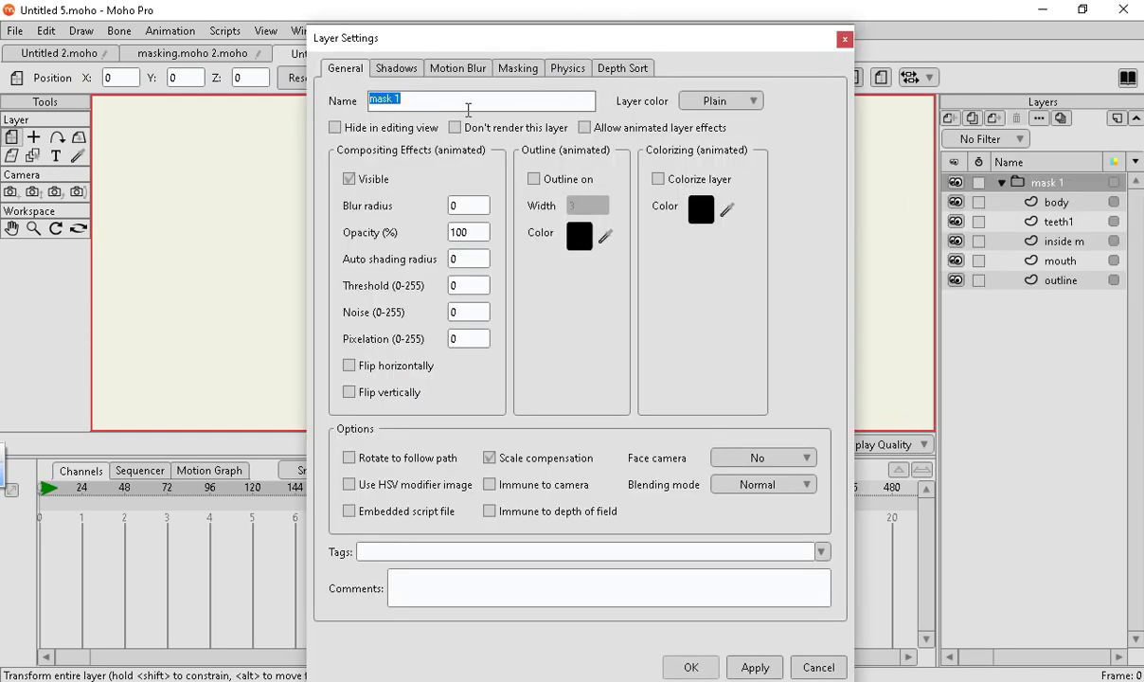
{"action": "left_click", "coordinate": [519, 69]}
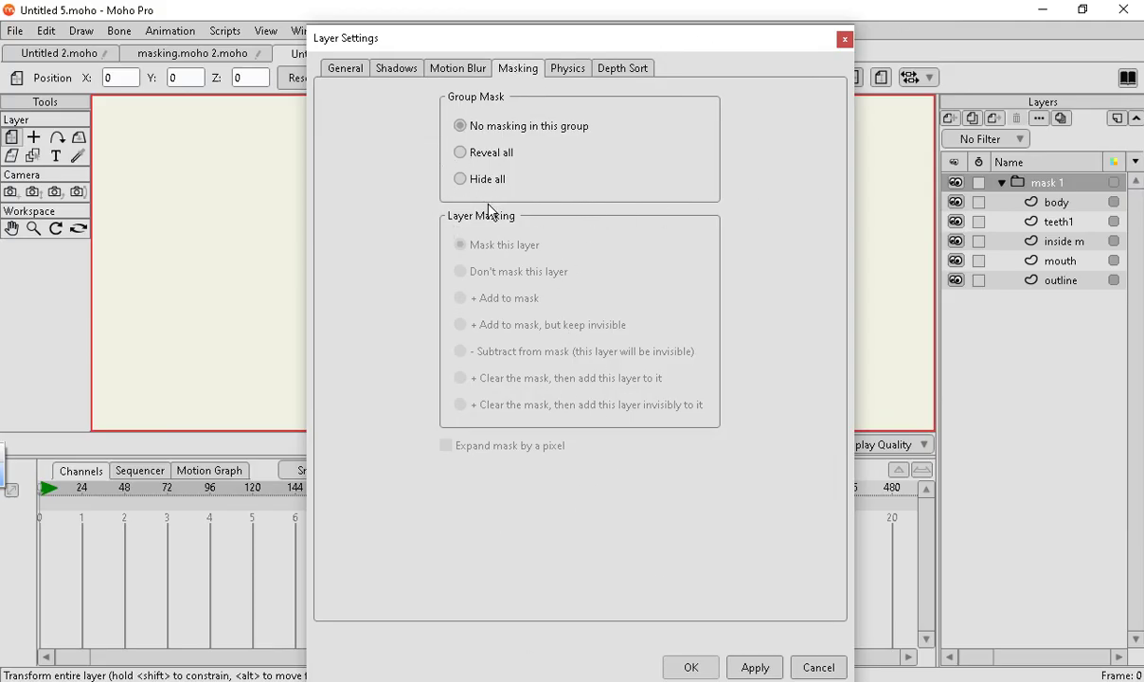
{"action": "left_click", "coordinate": [463, 183]}
{"action": "left_click", "coordinate": [755, 670]}
{"action": "left_click", "coordinate": [691, 667]}
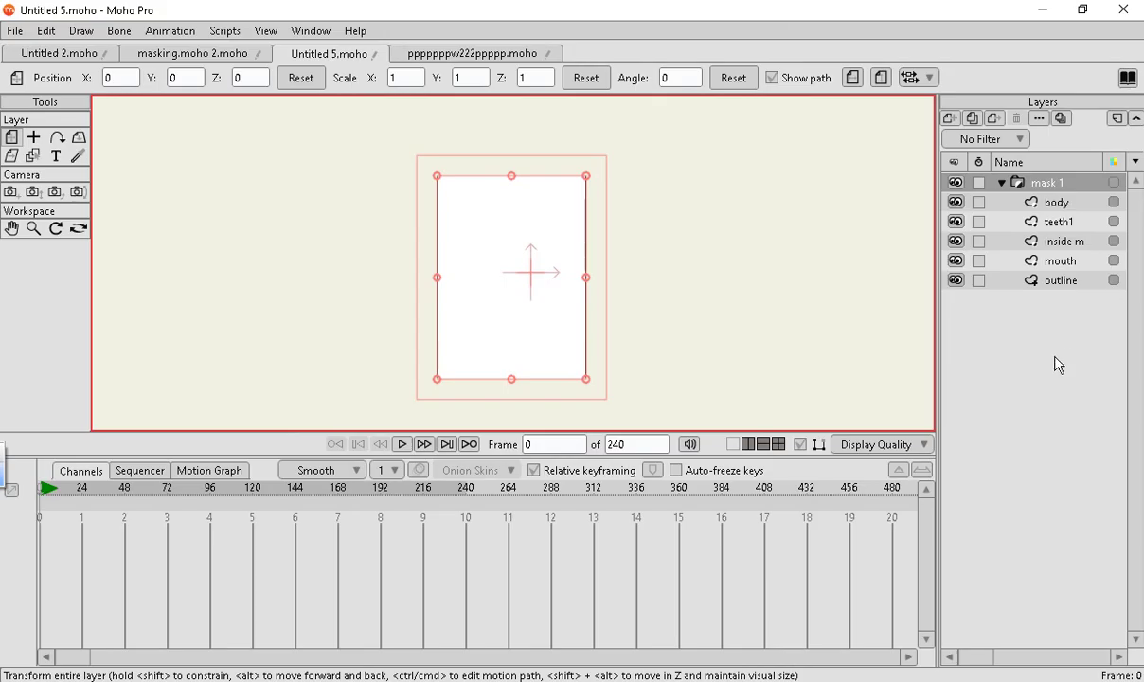
Move the outline layer to about X 0.107, Y 0.104 and draw a second rectangle left of the first, undoing the stray small one.
{"action": "left_click", "coordinate": [999, 280]}
{"action": "left_click_drag", "start_coordinate": [437, 263], "coordinate": [511, 197]}
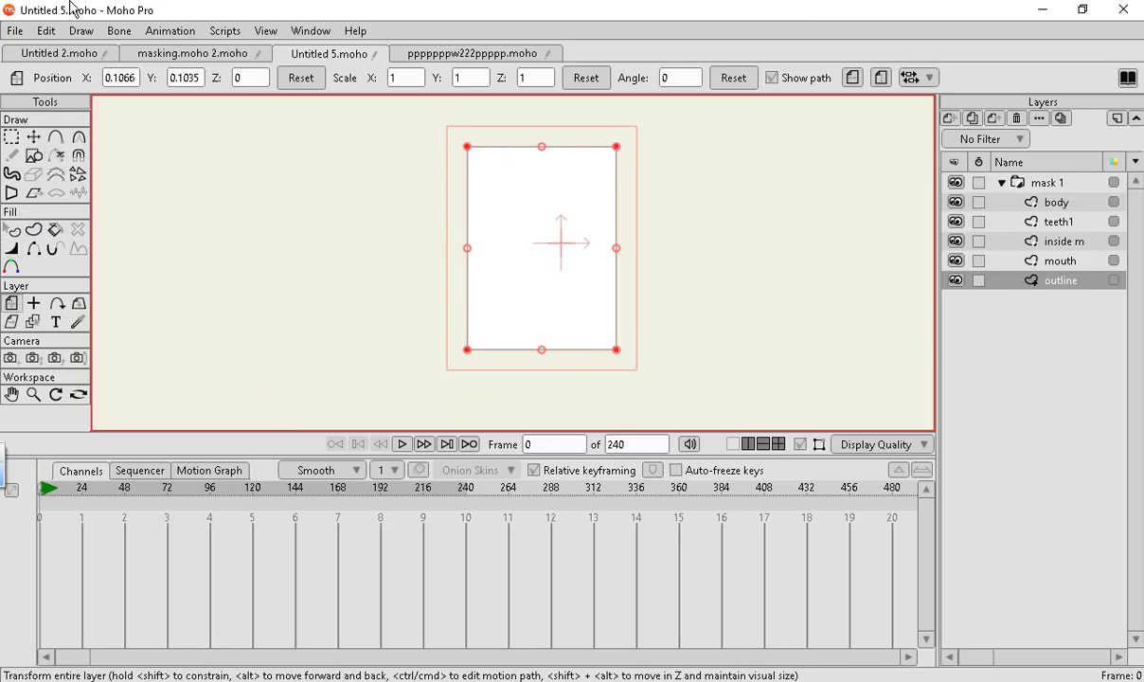
{"action": "left_click", "coordinate": [34, 157]}
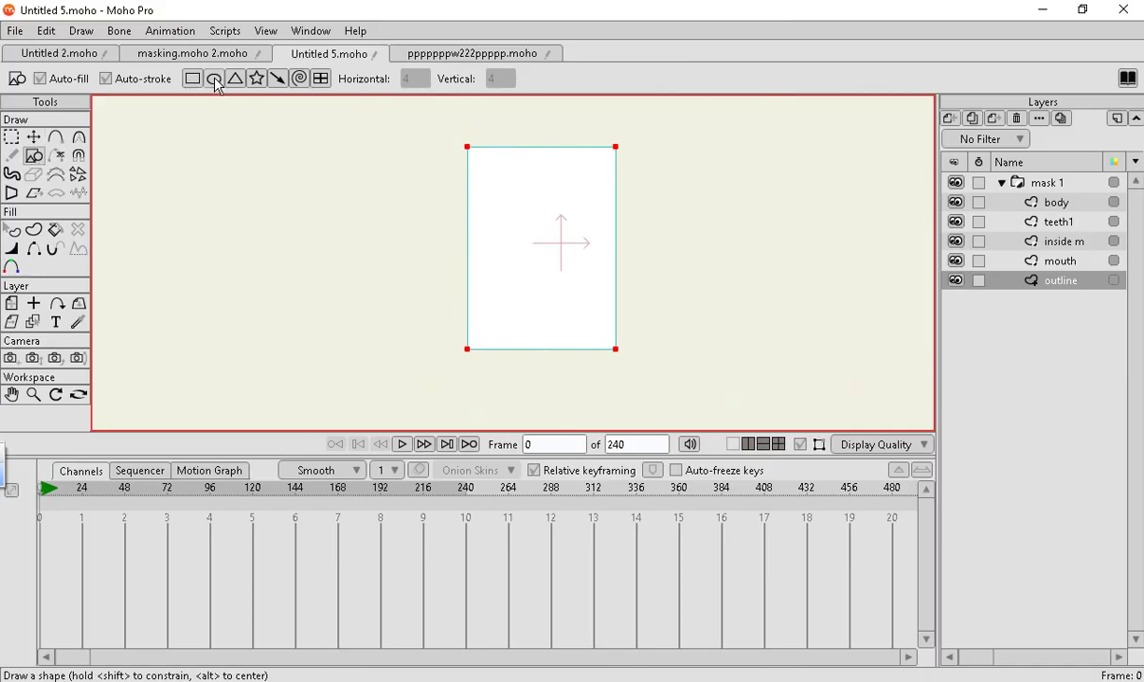
{"action": "mouse_move", "coordinate": [322, 161]}
{"action": "left_mouse_down"}
{"action": "mouse_move", "coordinate": [429, 337]}
{"action": "mouse_move", "coordinate": [497, 357]}
{"action": "left_mouse_up"}
{"action": "scroll", "coordinate": [473, 173], "scroll_direction": "up", "scroll_amount": 1}
{"action": "scroll", "coordinate": [497, 345], "scroll_direction": "down", "scroll_amount": 1}
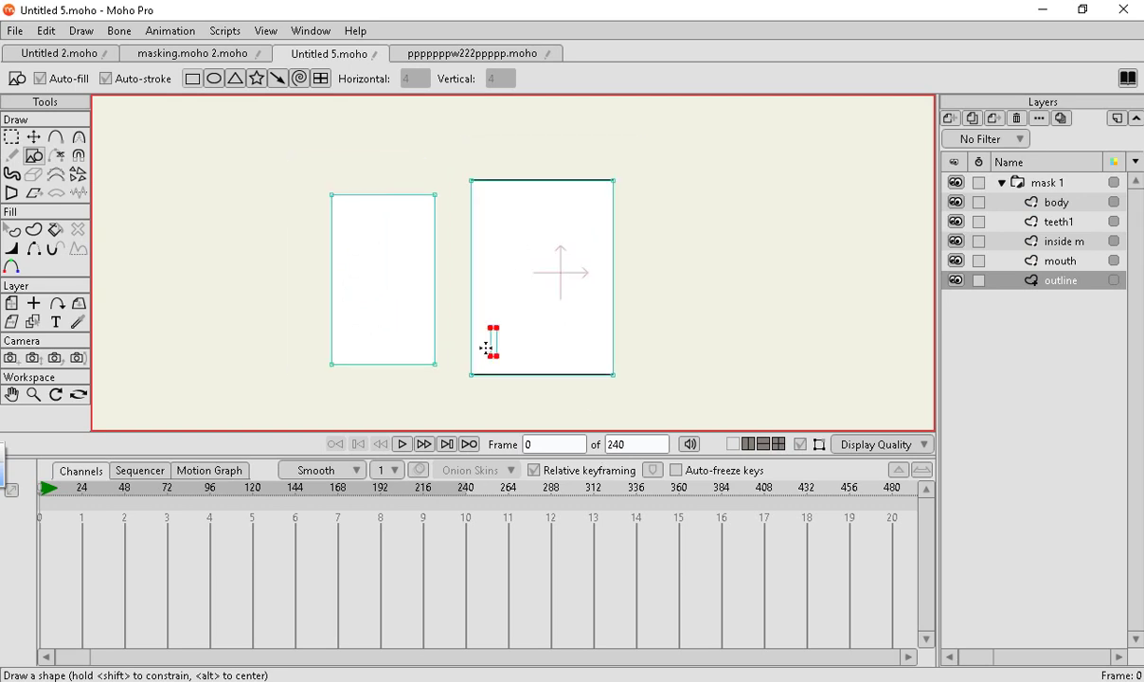
{"action": "scroll", "coordinate": [480, 319], "scroll_direction": "up", "scroll_amount": 1}
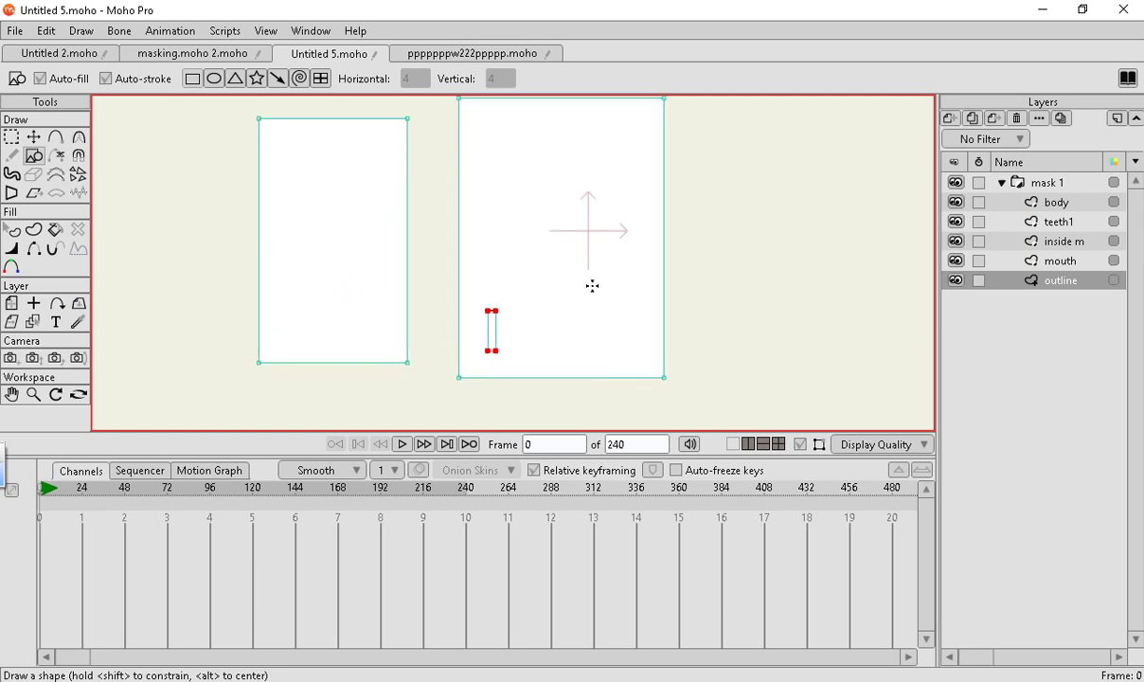
{"action": "left_click", "coordinate": [46, 30]}
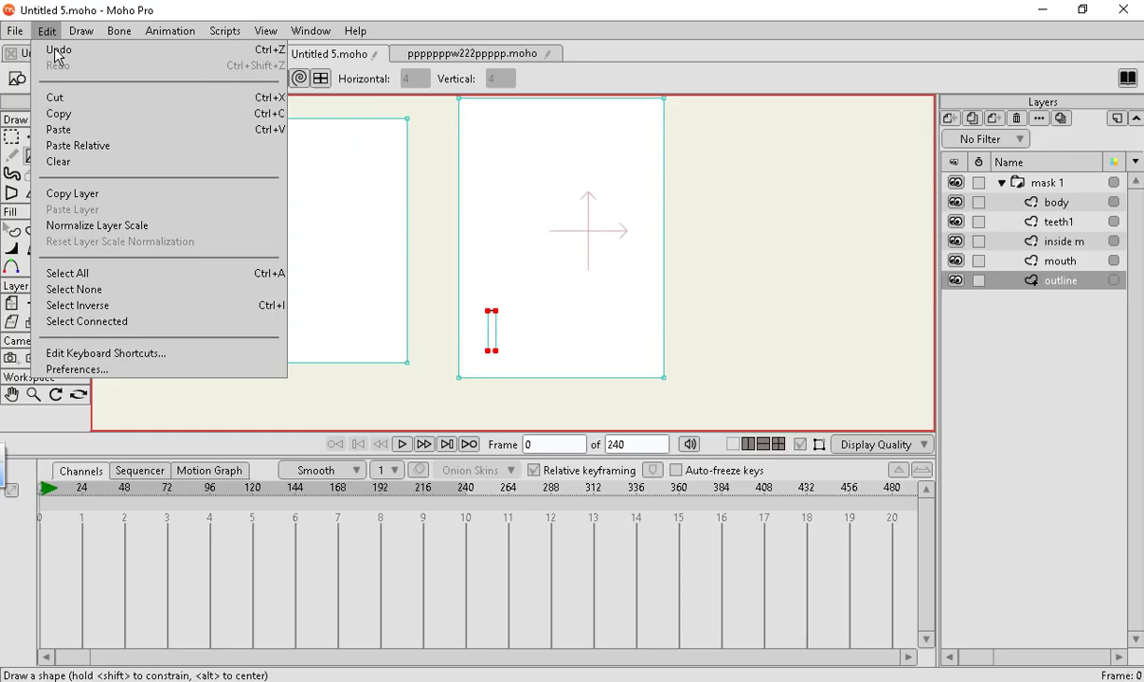
{"action": "left_click", "coordinate": [57, 49]}
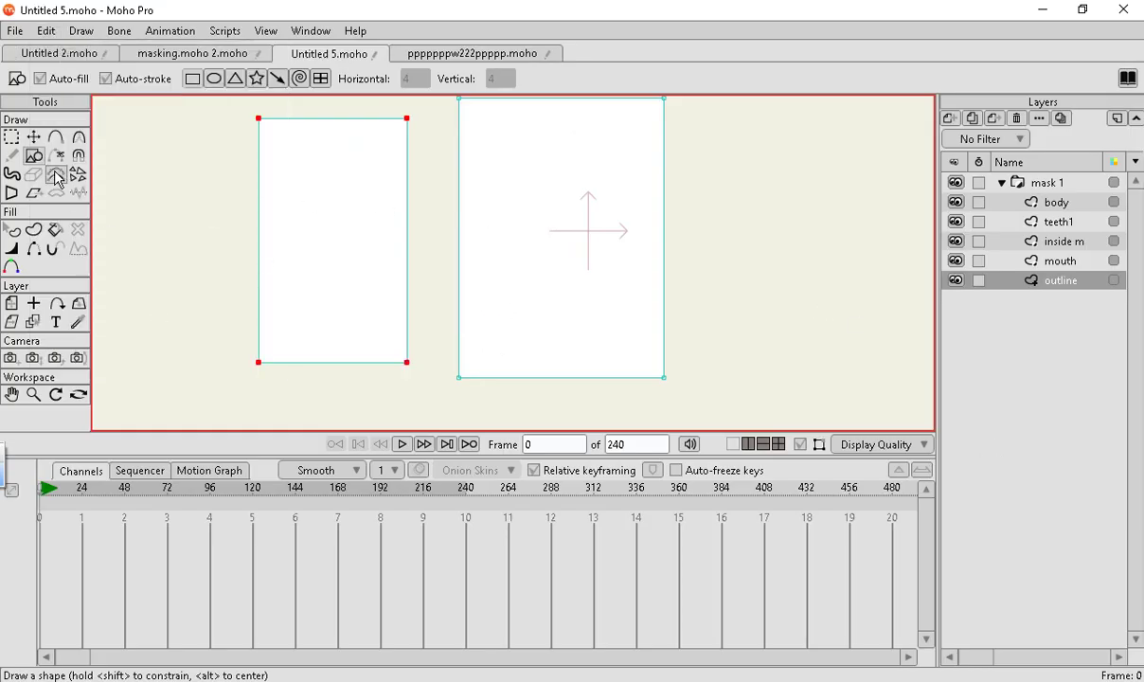
Fill the left rectangle on the outline layer with green 18B785.
{"action": "left_click", "coordinate": [12, 229]}
{"action": "left_click", "coordinate": [367, 252]}
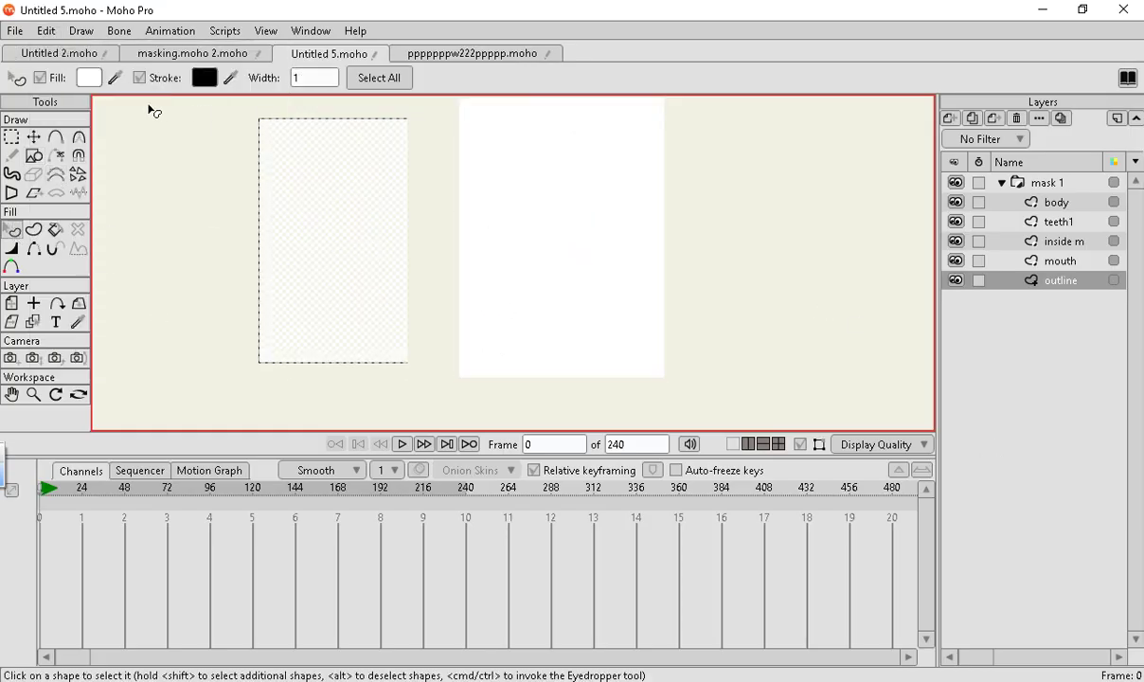
{"action": "left_click", "coordinate": [89, 78]}
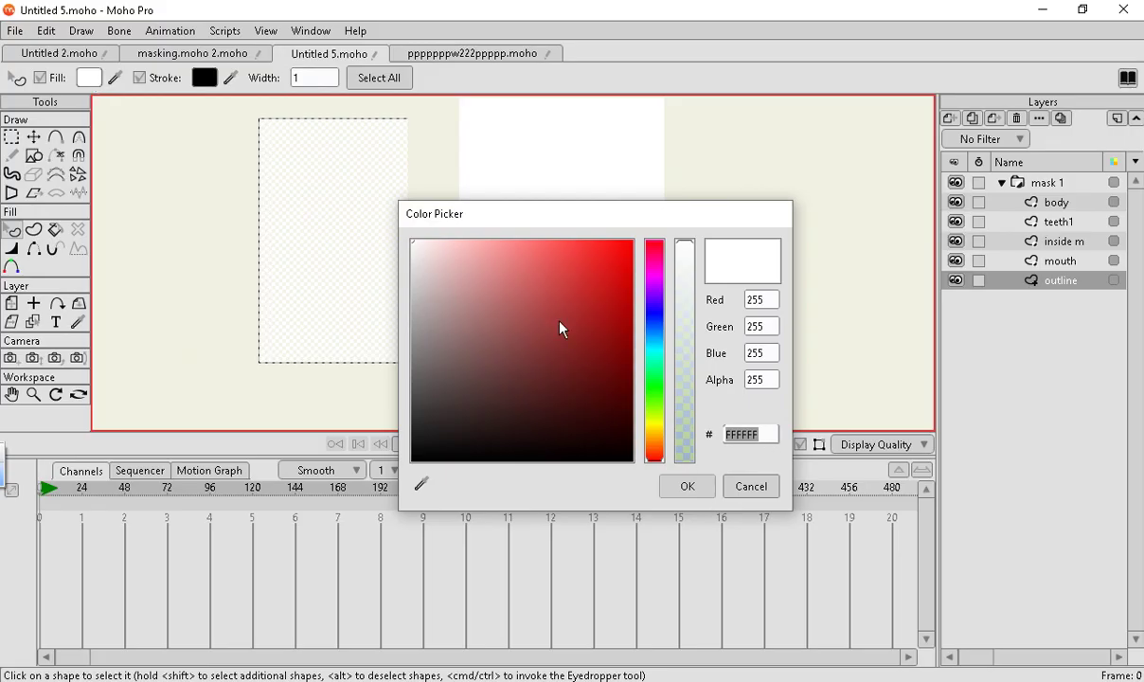
{"action": "left_click", "coordinate": [654, 374]}
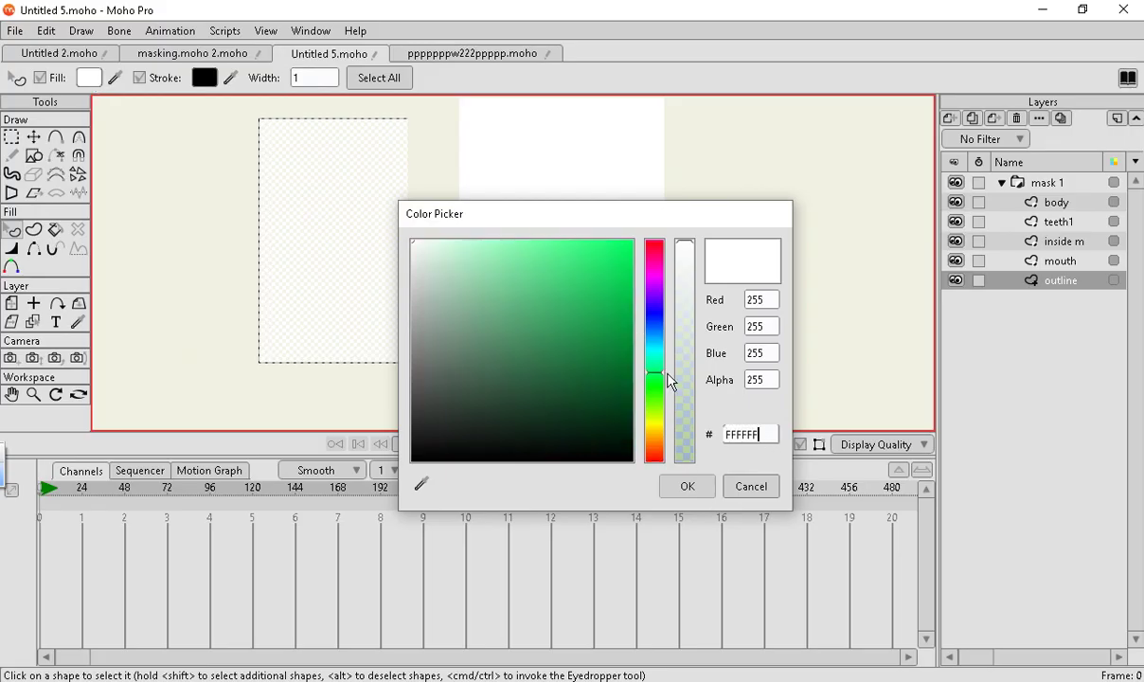
{"action": "left_click", "coordinate": [603, 302]}
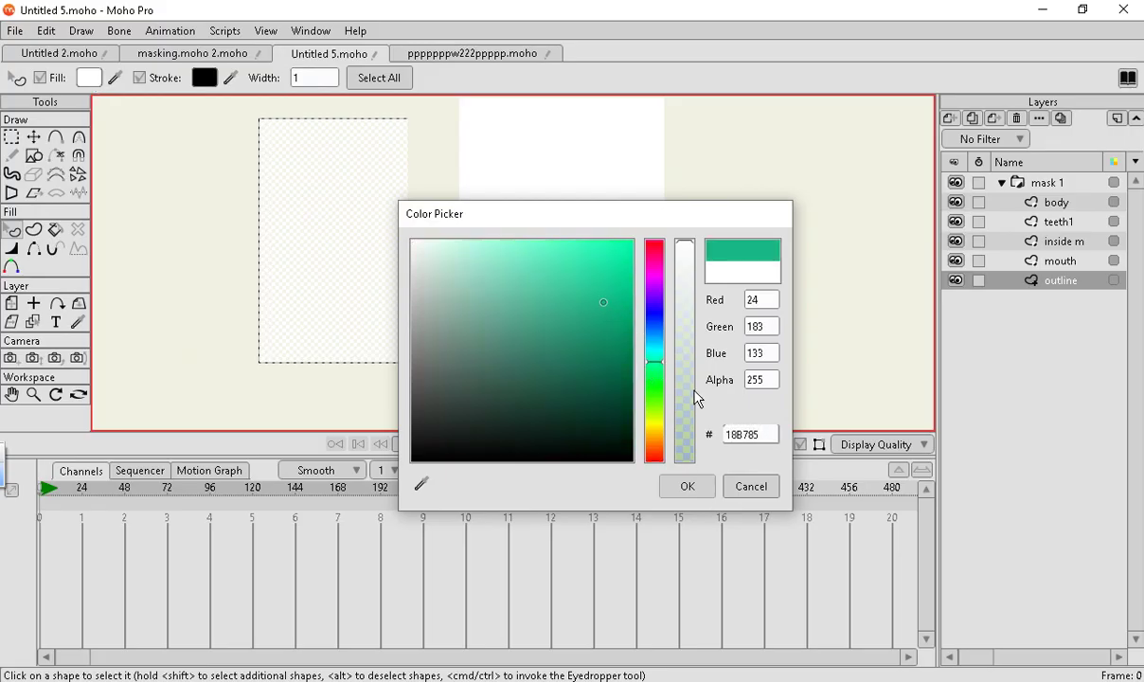
{"action": "left_click", "coordinate": [684, 486]}
{"action": "left_click", "coordinate": [757, 284]}
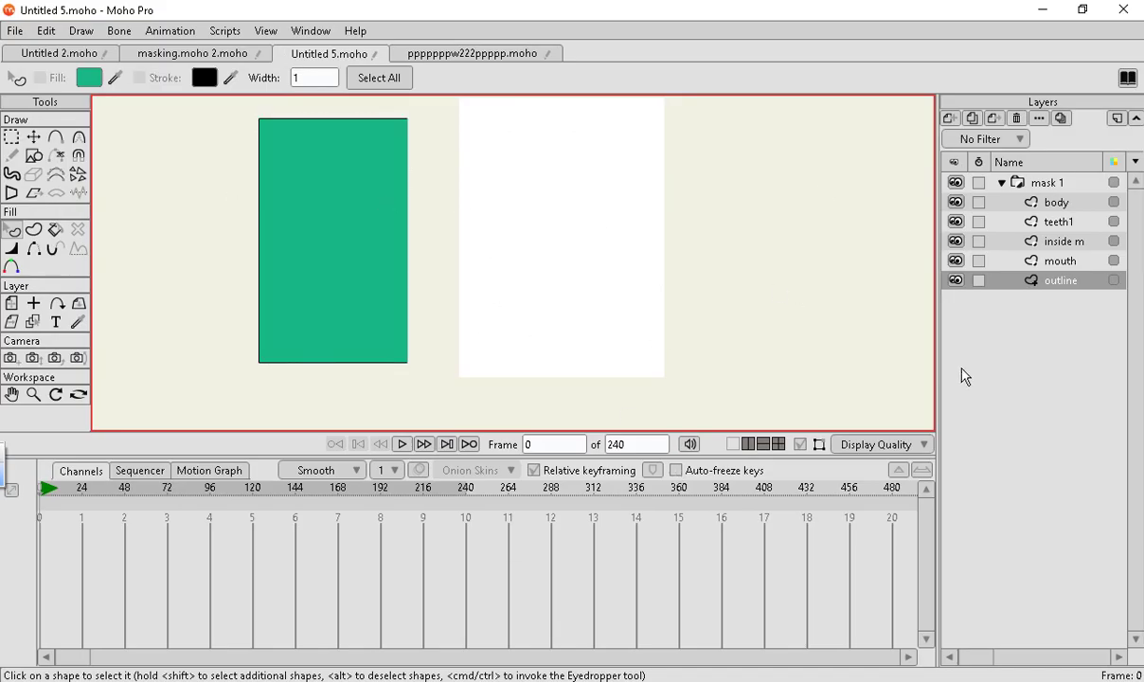
Move the mouth layer up so it sits directly below the body layer.
{"action": "left_click", "coordinate": [1055, 262]}
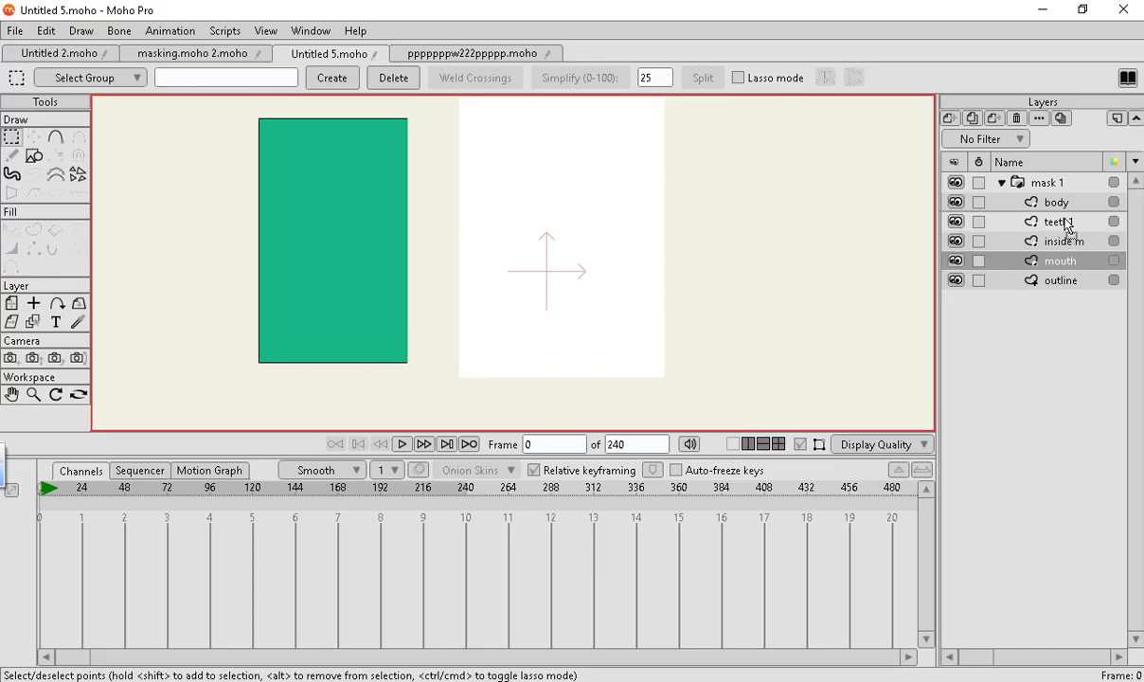
{"action": "left_click_drag", "start_coordinate": [1067, 225], "coordinate": [1067, 227]}
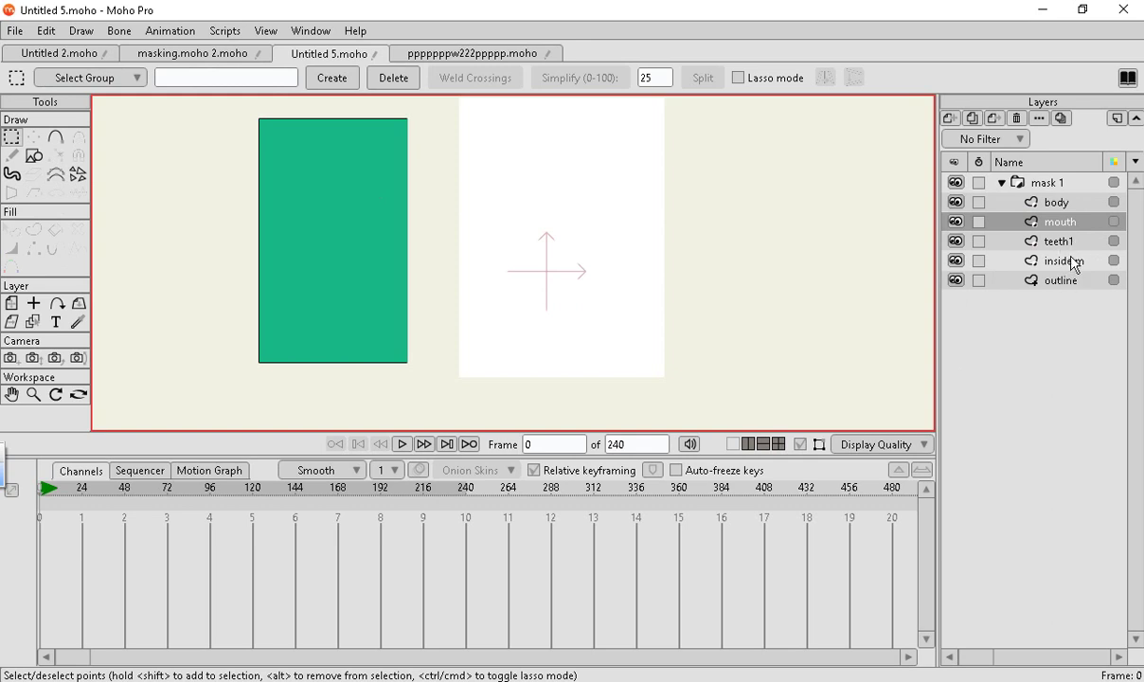
Draw an upright oval on the body layer inside the green rectangle.
{"action": "left_click", "coordinate": [1053, 205]}
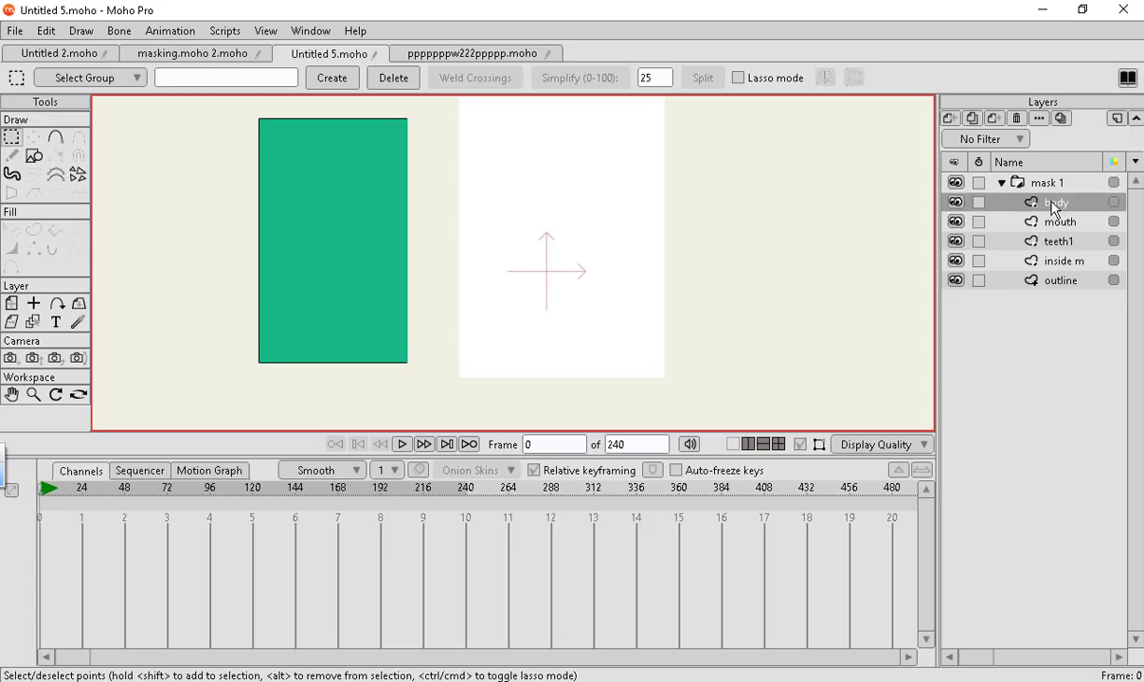
{"action": "scroll", "coordinate": [481, 253], "scroll_direction": "down", "scroll_amount": 2}
{"action": "scroll", "coordinate": [400, 235], "scroll_direction": "up", "scroll_amount": 2}
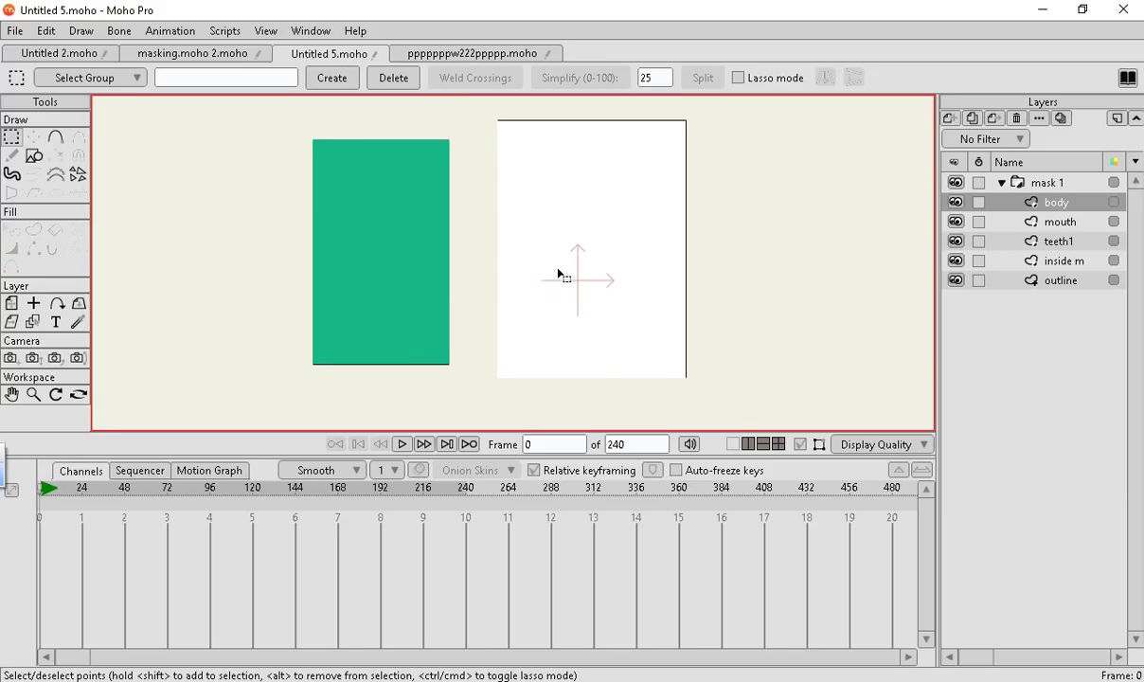
{"action": "scroll", "coordinate": [303, 237], "scroll_direction": "up", "scroll_amount": 2}
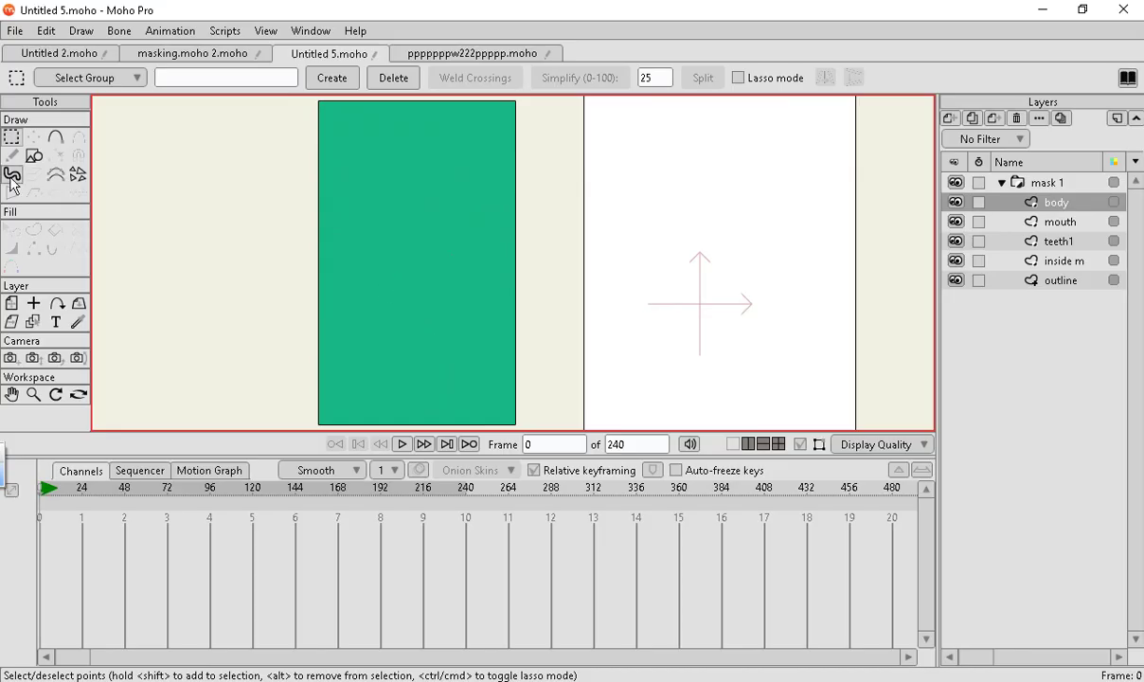
{"action": "left_click", "coordinate": [34, 155]}
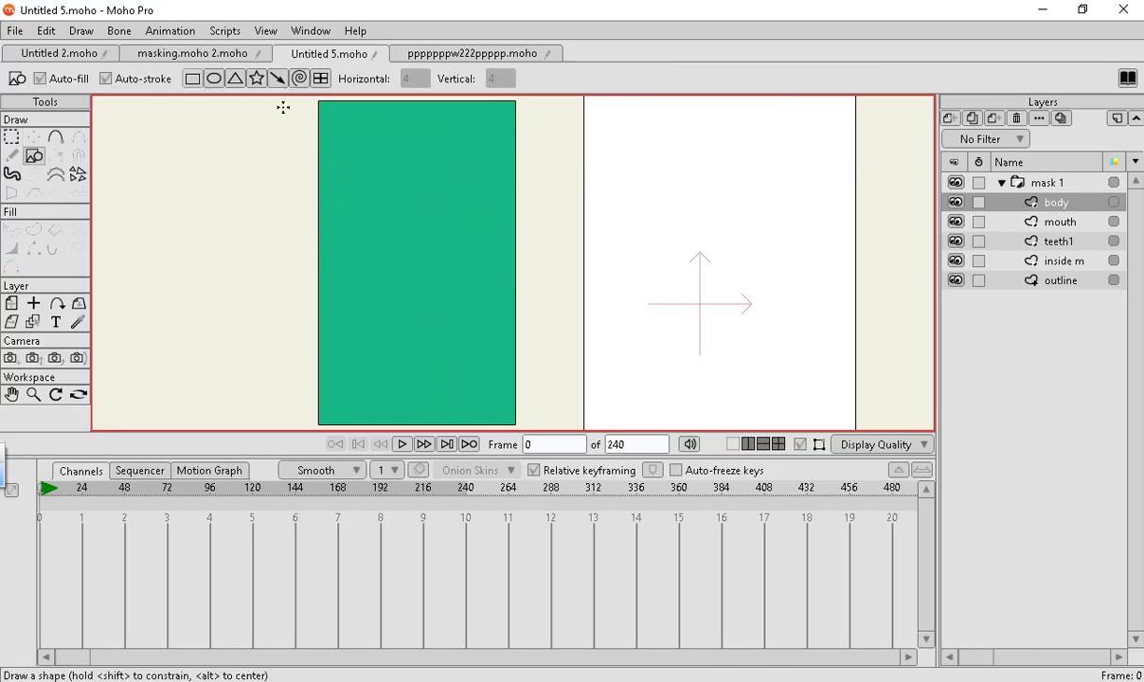
{"action": "mouse_move", "coordinate": [354, 151]}
{"action": "left_mouse_down"}
{"action": "mouse_move", "coordinate": [380, 297]}
{"action": "mouse_move", "coordinate": [502, 361]}
{"action": "left_mouse_up"}
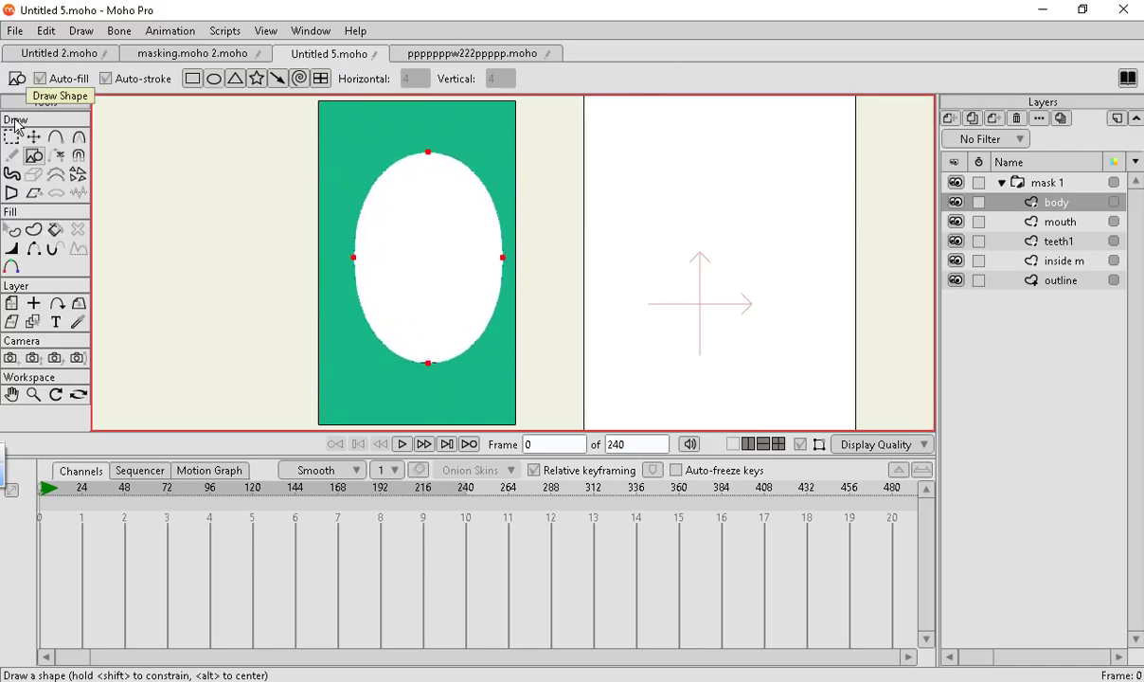
Move the oval's points within the green rectangle to about X -0.556, Y 0.097.
{"action": "left_click", "coordinate": [11, 229]}
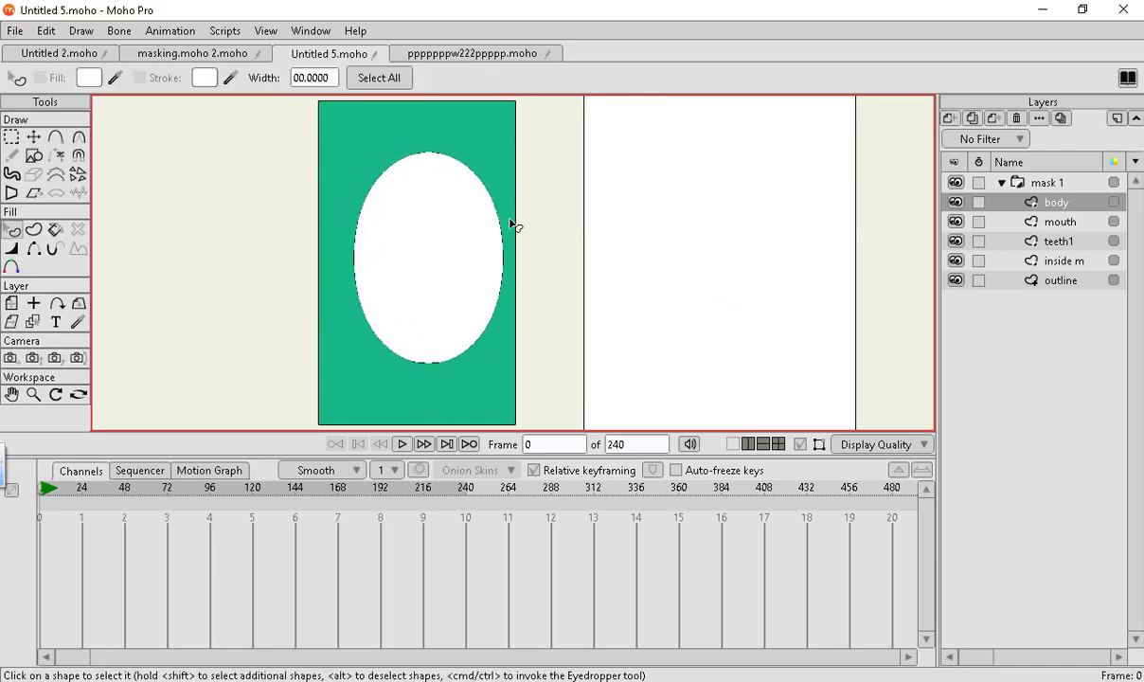
{"action": "left_click", "coordinate": [428, 239]}
{"action": "left_click", "coordinate": [34, 136]}
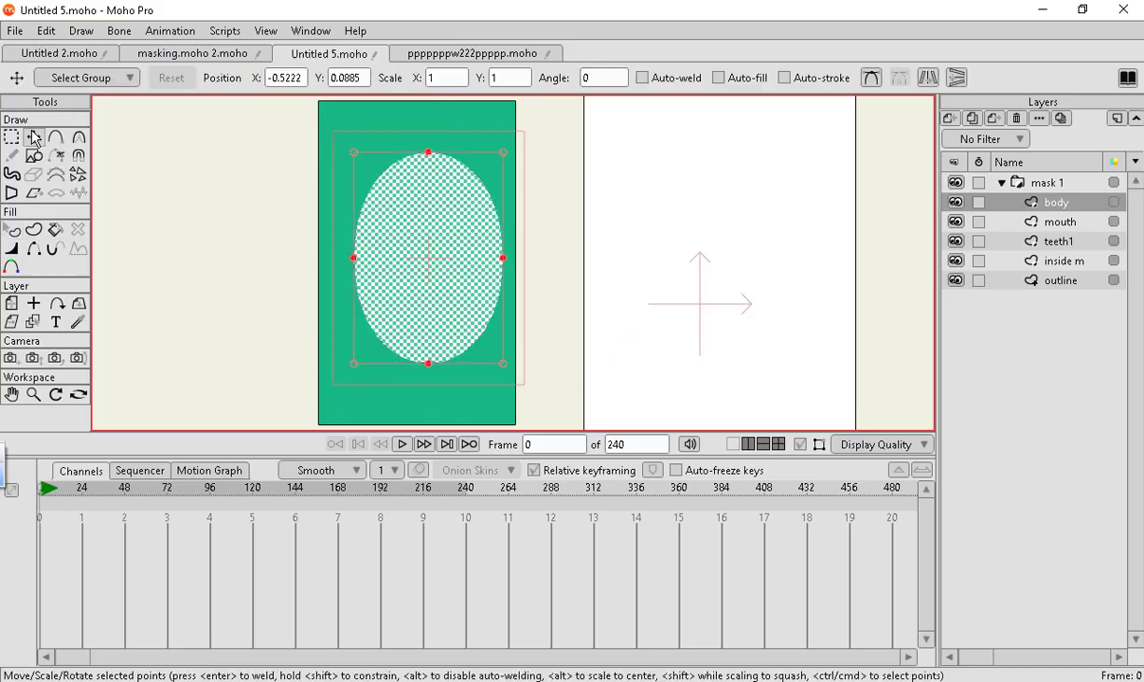
{"action": "mouse_move", "coordinate": [400, 274]}
{"action": "left_mouse_down"}
{"action": "mouse_move", "coordinate": [378, 391]}
{"action": "mouse_move", "coordinate": [386, 270]}
{"action": "left_mouse_up"}
{"action": "key", "text": "Right"}
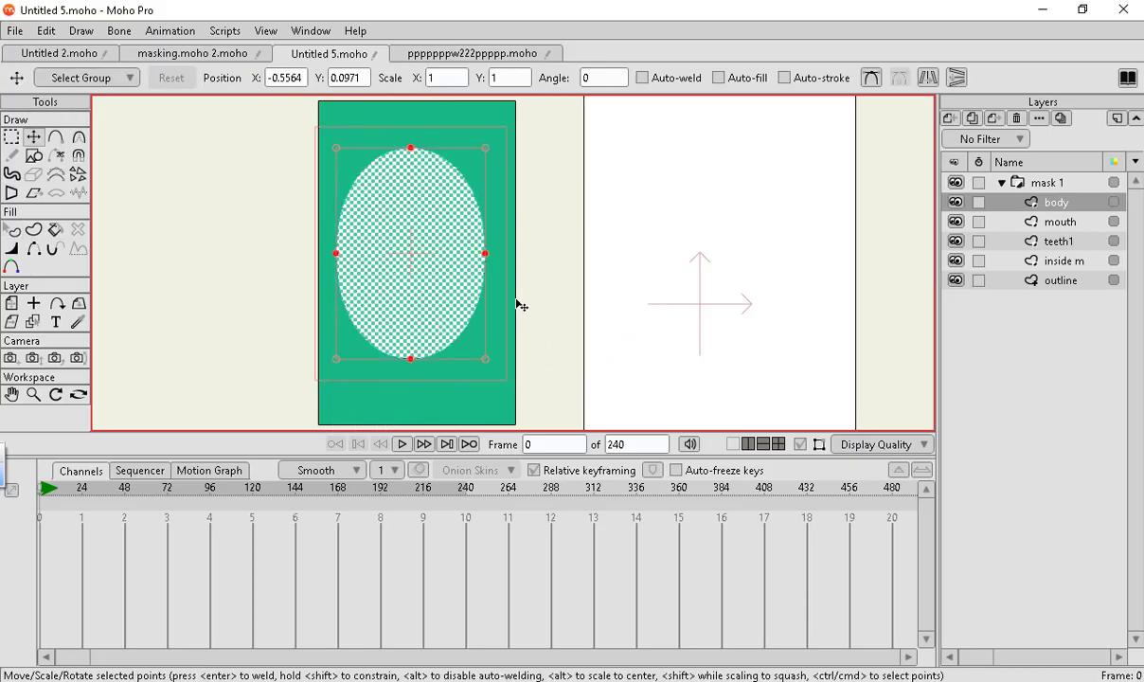
Change the fill colour of the oval on the body layer to olive.
{"action": "left_click", "coordinate": [11, 229]}
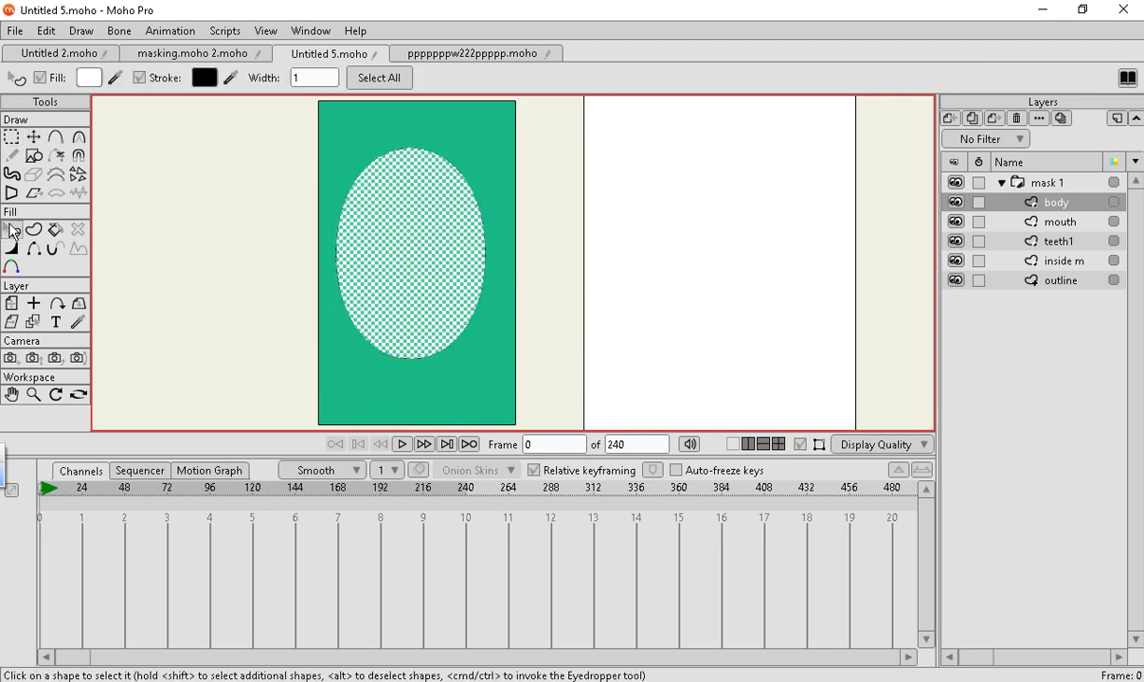
{"action": "left_click", "coordinate": [89, 77]}
{"action": "left_click", "coordinate": [591, 309]}
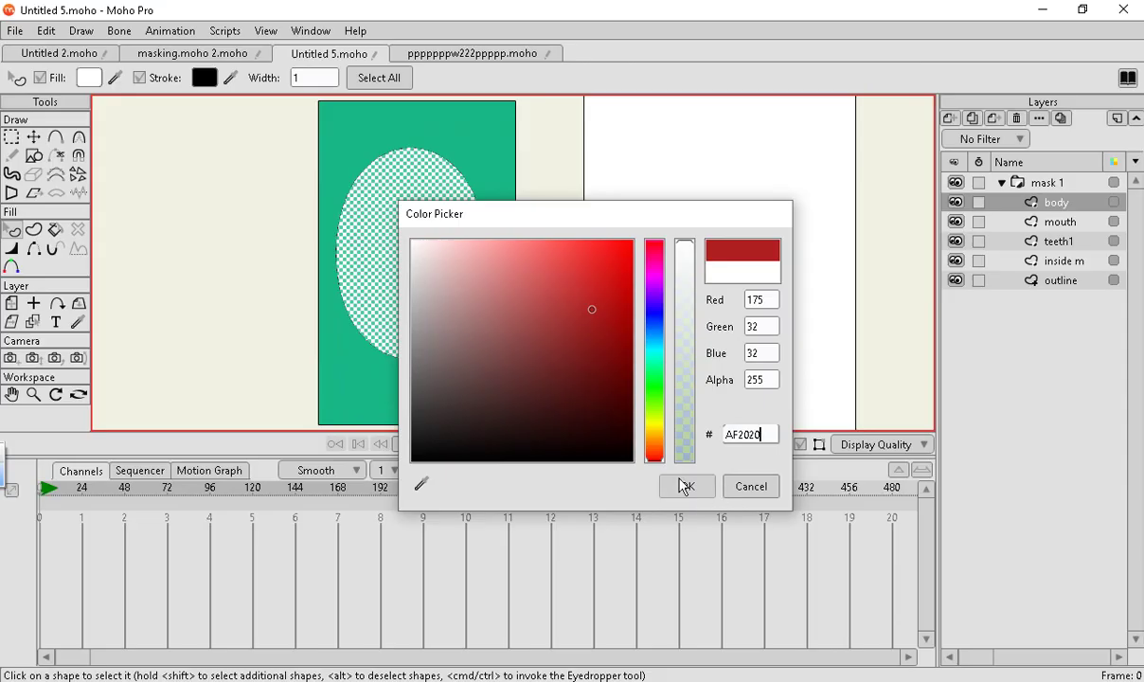
{"action": "left_click", "coordinate": [660, 403]}
{"action": "left_click", "coordinate": [689, 485]}
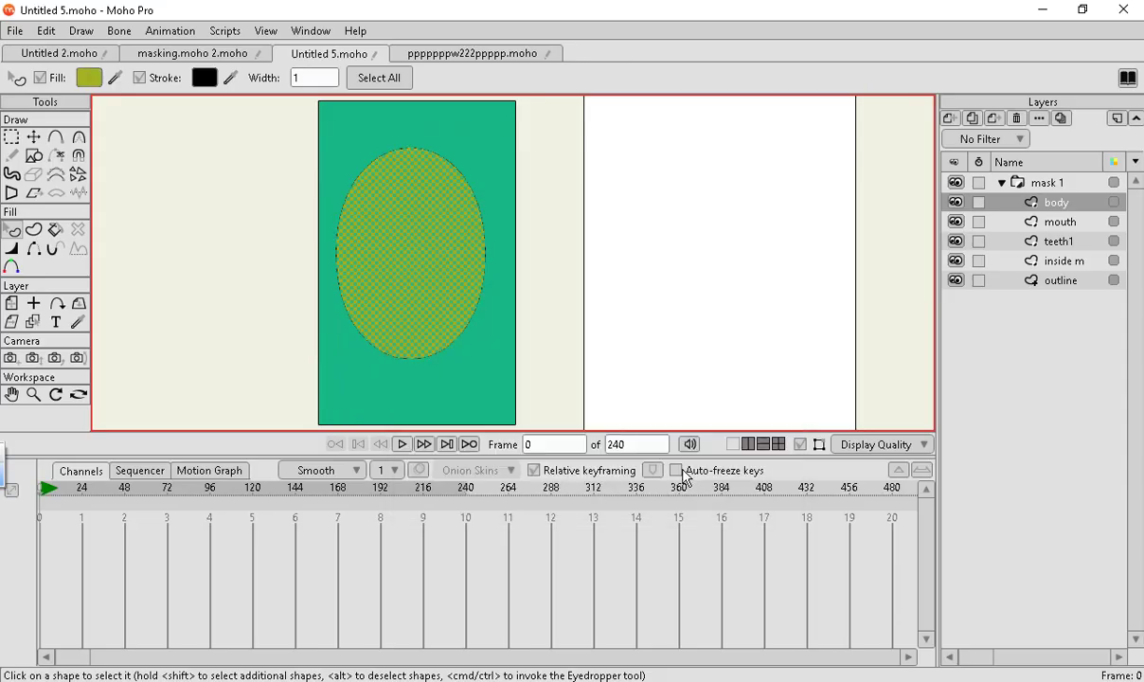
{"action": "scroll", "coordinate": [539, 291], "scroll_direction": "down", "scroll_amount": 5}
{"action": "scroll", "coordinate": [499, 249], "scroll_direction": "up", "scroll_amount": 6}
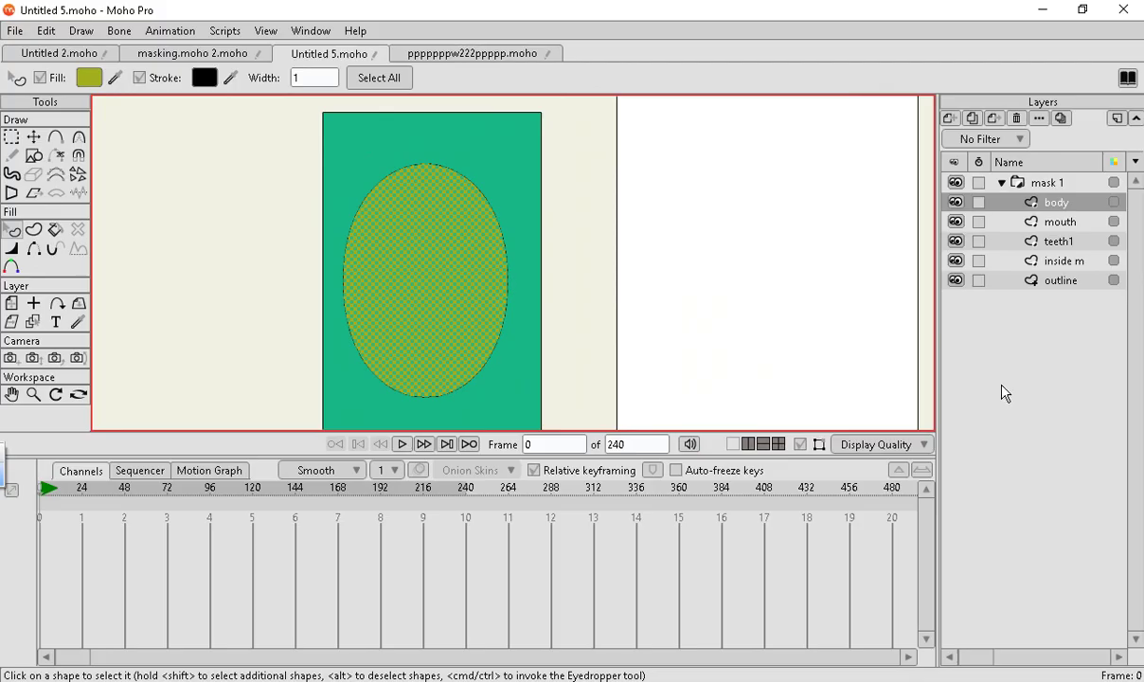
Set the outline layer's masking to "+ Add to mask, but keep invisible".
{"action": "left_click", "coordinate": [1041, 282]}
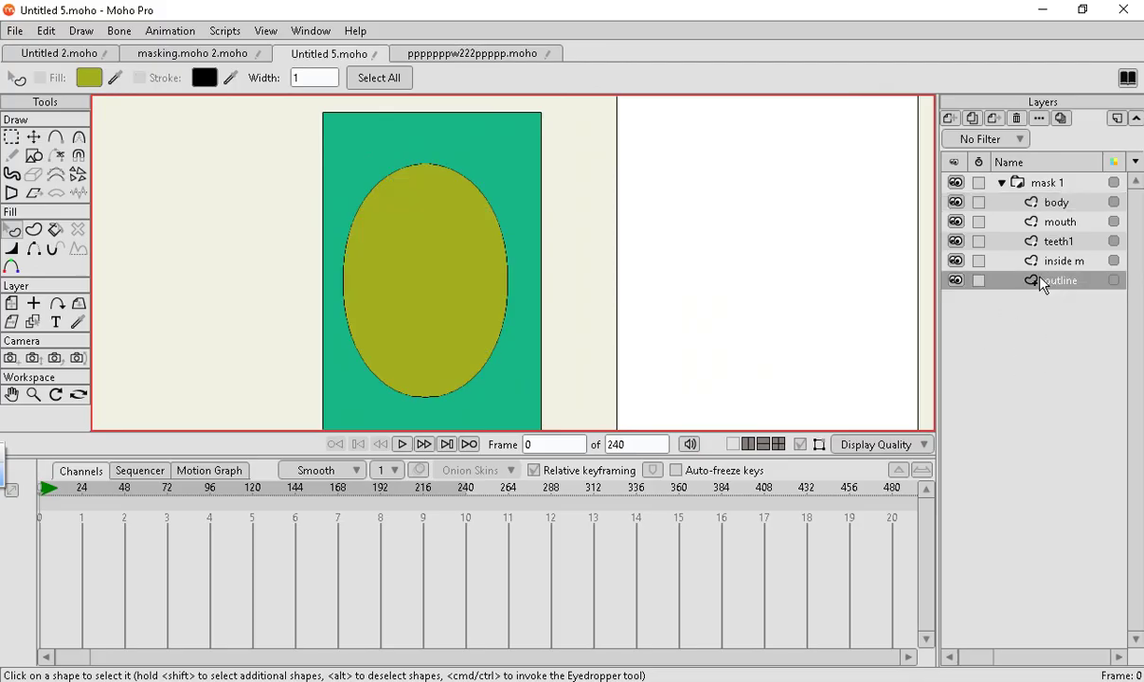
{"action": "double_click", "coordinate": [992, 275]}
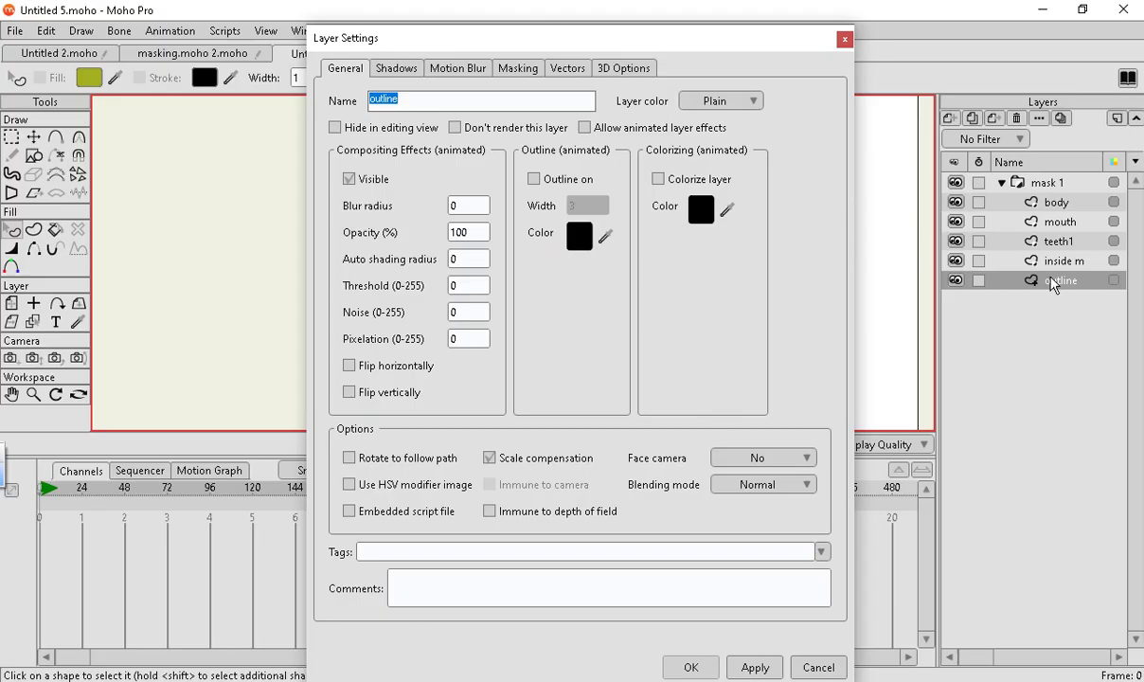
{"action": "left_click", "coordinate": [512, 69]}
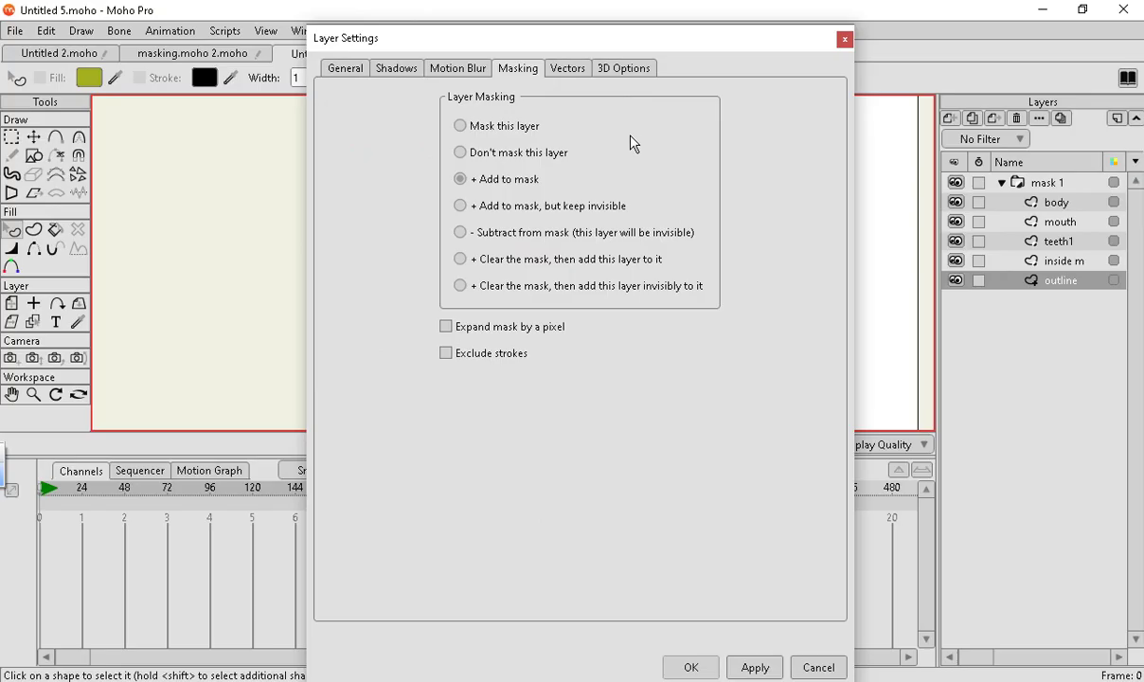
{"action": "left_click", "coordinate": [454, 178]}
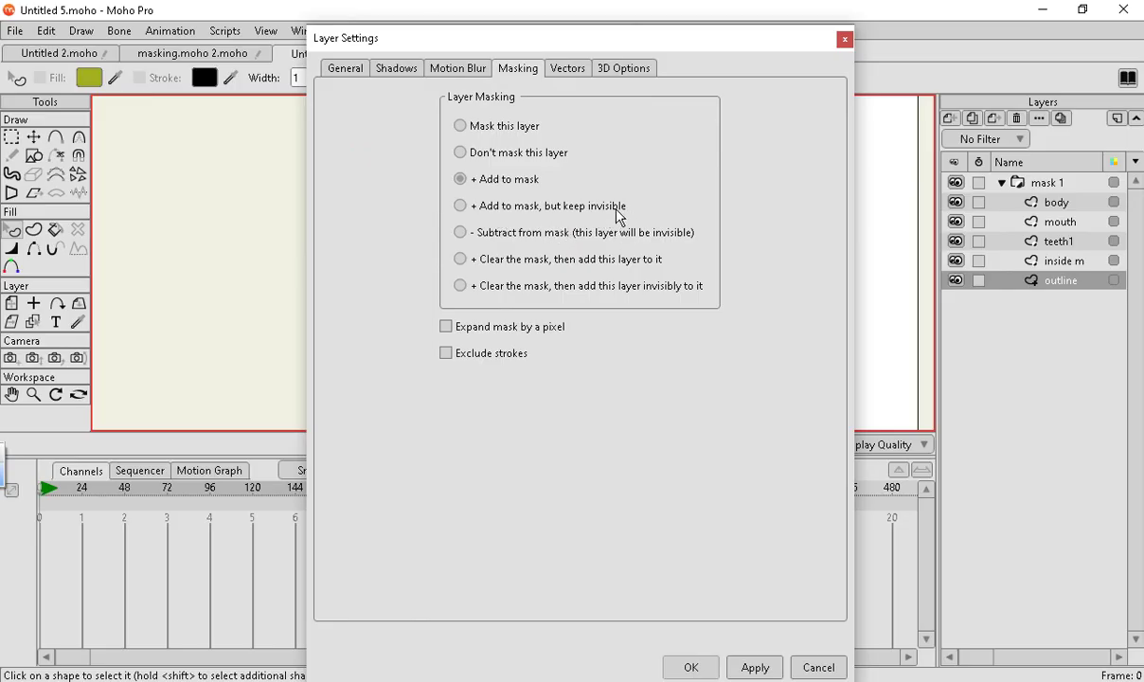
{"action": "left_click", "coordinate": [461, 207]}
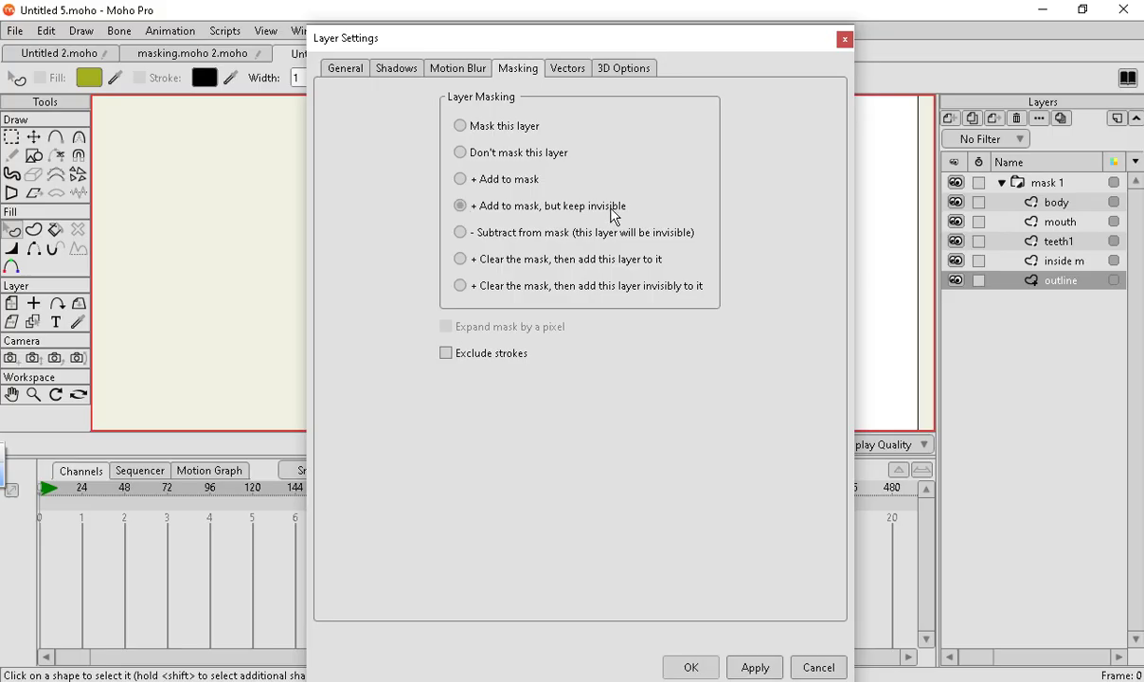
{"action": "left_click", "coordinate": [692, 668]}
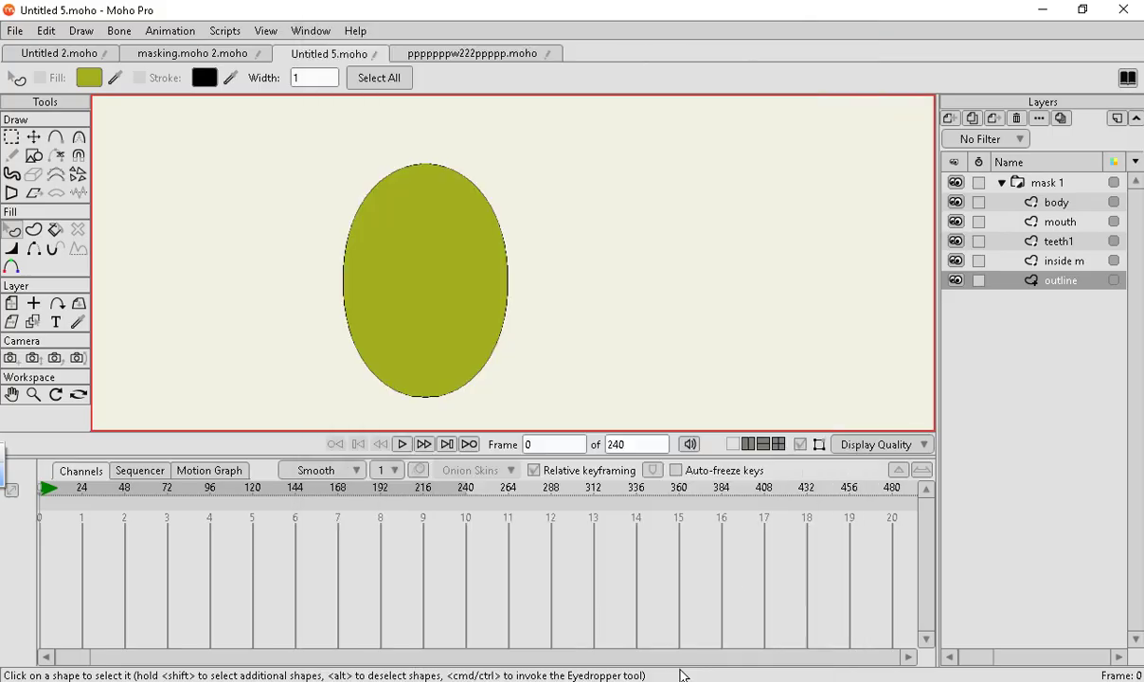
Toggle the outline layer's visibility off and on to check how it masks the olive oval.
{"action": "scroll", "coordinate": [384, 218], "scroll_direction": "up", "scroll_amount": 3}
{"action": "scroll", "coordinate": [568, 370], "scroll_direction": "up", "scroll_amount": 1}
{"action": "scroll", "coordinate": [550, 262], "scroll_direction": "up", "scroll_amount": 1}
{"action": "scroll", "coordinate": [502, 244], "scroll_direction": "down", "scroll_amount": 2}
{"action": "scroll", "coordinate": [557, 241], "scroll_direction": "up", "scroll_amount": 2}
{"action": "scroll", "coordinate": [441, 248], "scroll_direction": "down", "scroll_amount": 2}
{"action": "scroll", "coordinate": [606, 284], "scroll_direction": "up", "scroll_amount": 2}
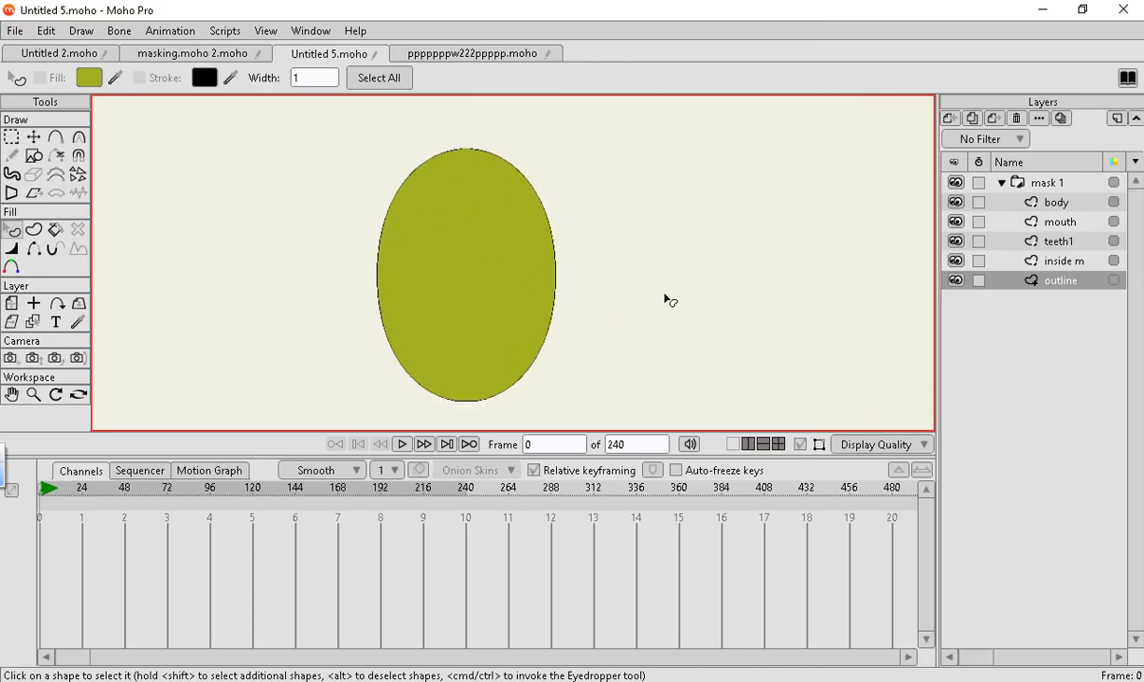
{"action": "left_click", "coordinate": [955, 281]}
{"action": "left_click", "coordinate": [955, 281]}
{"action": "left_click", "coordinate": [955, 281]}
{"action": "left_click", "coordinate": [956, 281]}
Toggle the body layer's visibility off and on to check what it contributes to the group.
{"action": "left_click", "coordinate": [955, 201]}
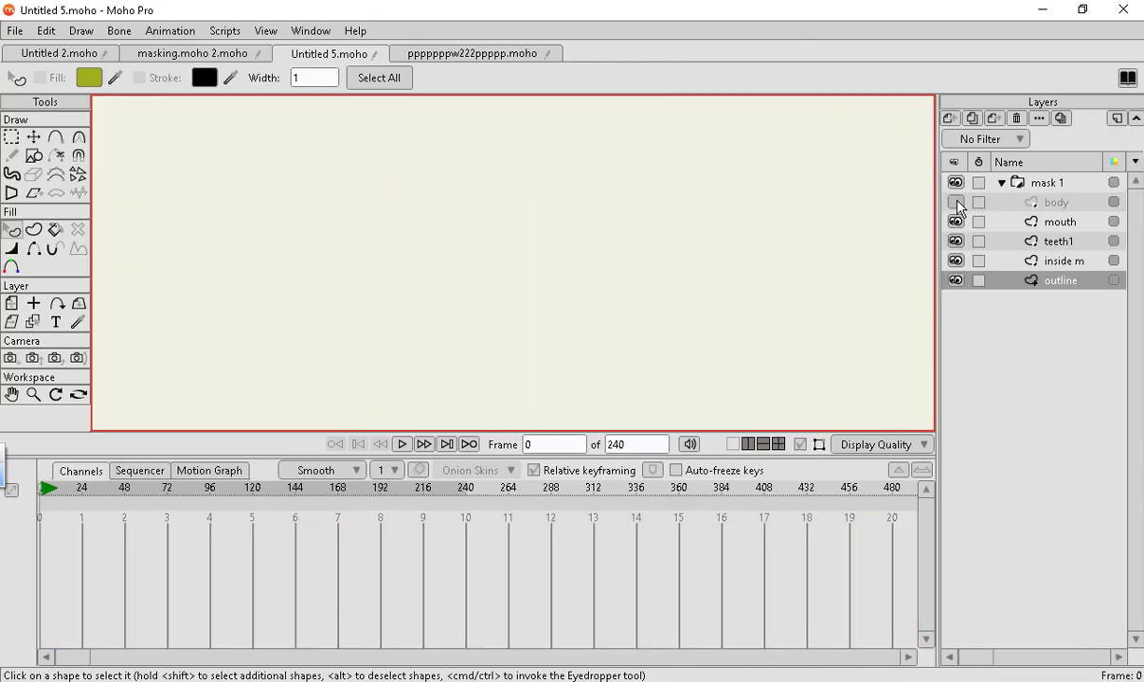
{"action": "left_click", "coordinate": [957, 204]}
{"action": "left_click", "coordinate": [957, 203]}
{"action": "left_click", "coordinate": [957, 203]}
{"action": "left_click", "coordinate": [957, 204]}
{"action": "left_click", "coordinate": [957, 203]}
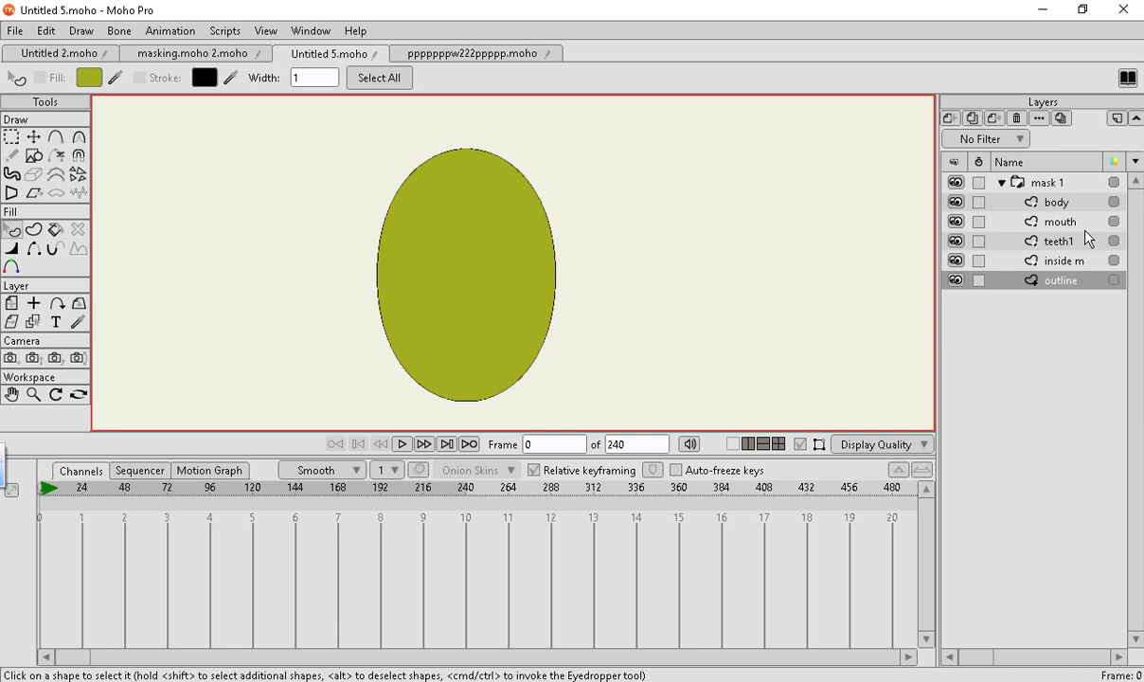
Draw a small horizontal rectangle on the mouth layer in the lower half of the olive oval.
{"action": "left_click", "coordinate": [1017, 219]}
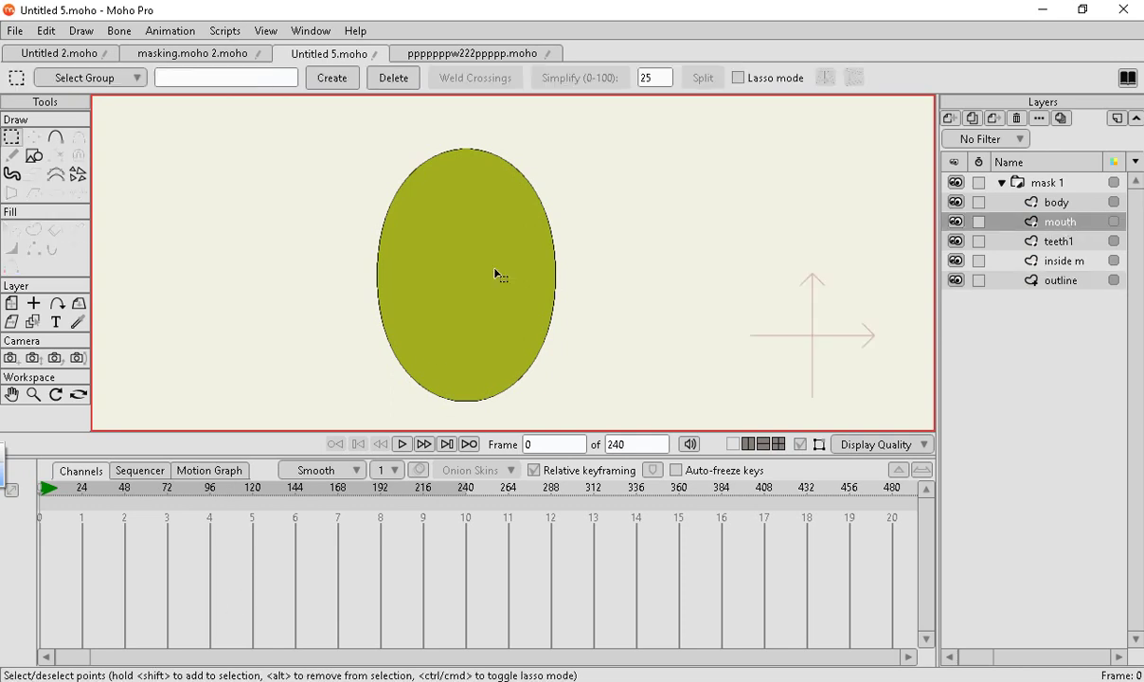
{"action": "left_click", "coordinate": [33, 154]}
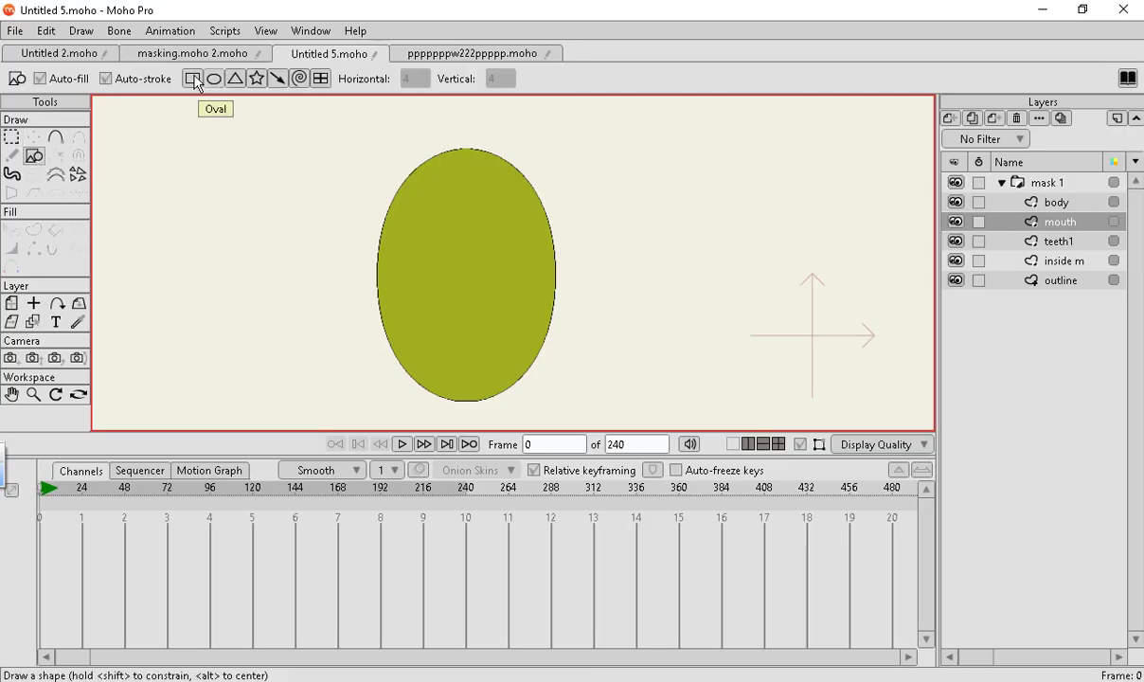
{"action": "scroll", "coordinate": [539, 314], "scroll_direction": "up", "scroll_amount": 2}
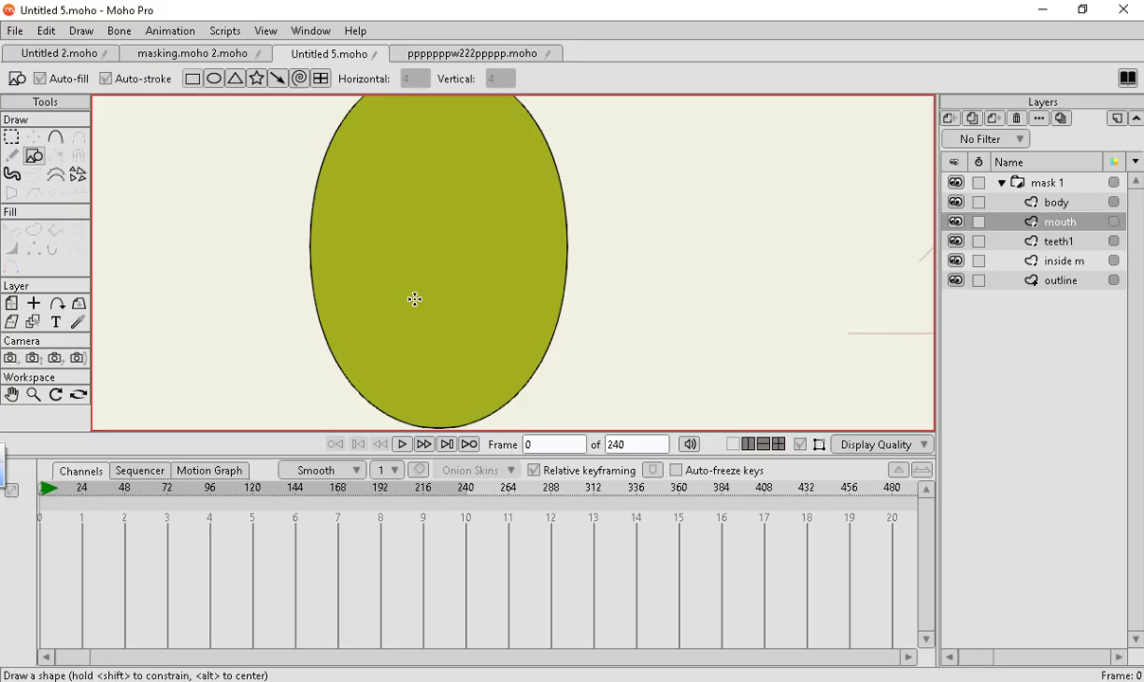
{"action": "scroll", "coordinate": [414, 299], "scroll_direction": "up", "scroll_amount": 1}
{"action": "left_click_drag", "start_coordinate": [386, 303], "coordinate": [482, 331]}
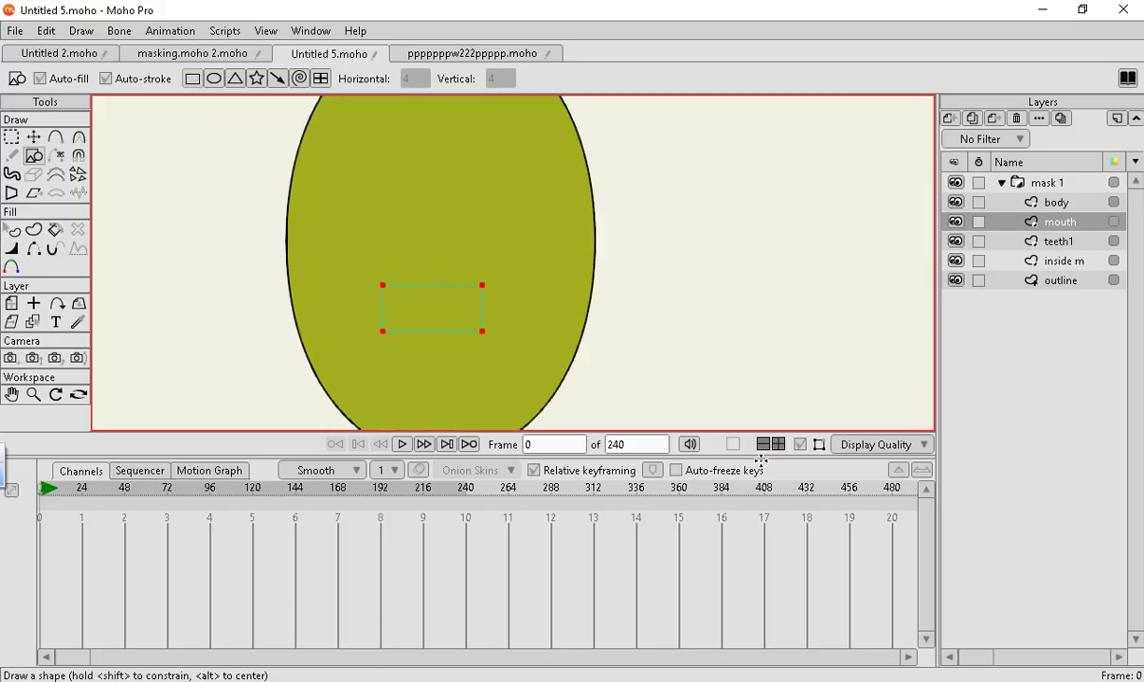
Set the mouth layer's masking to "- Subtract from mask (this layer will be invisible)".
{"action": "double_click", "coordinate": [1073, 221]}
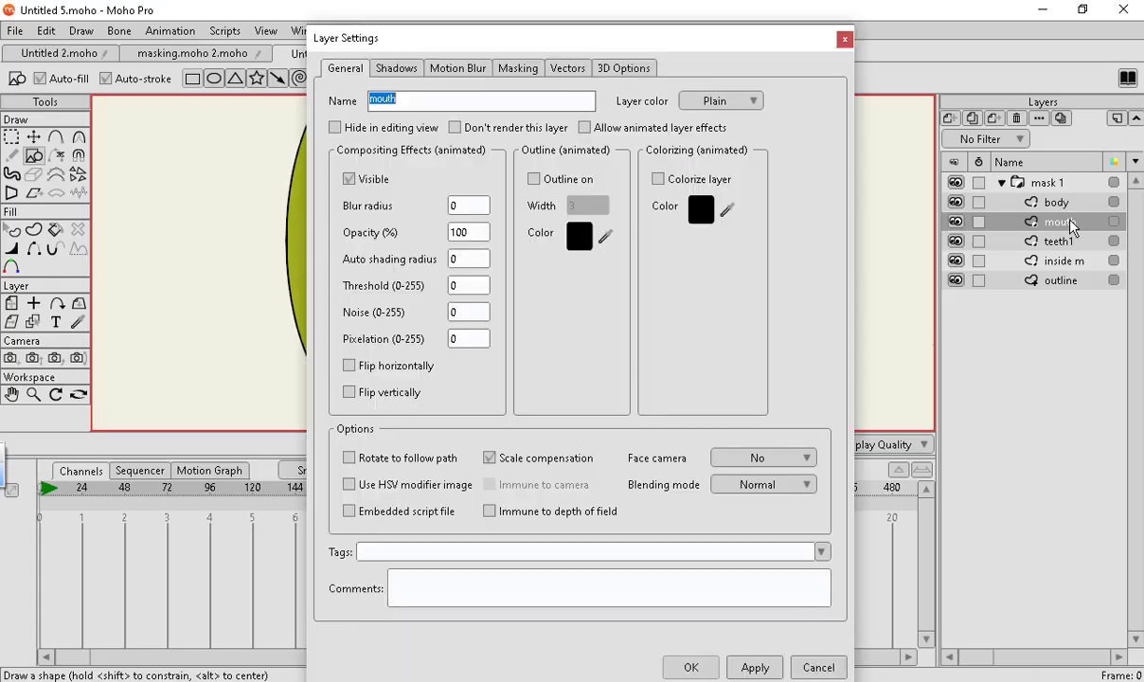
{"action": "left_click", "coordinate": [510, 70]}
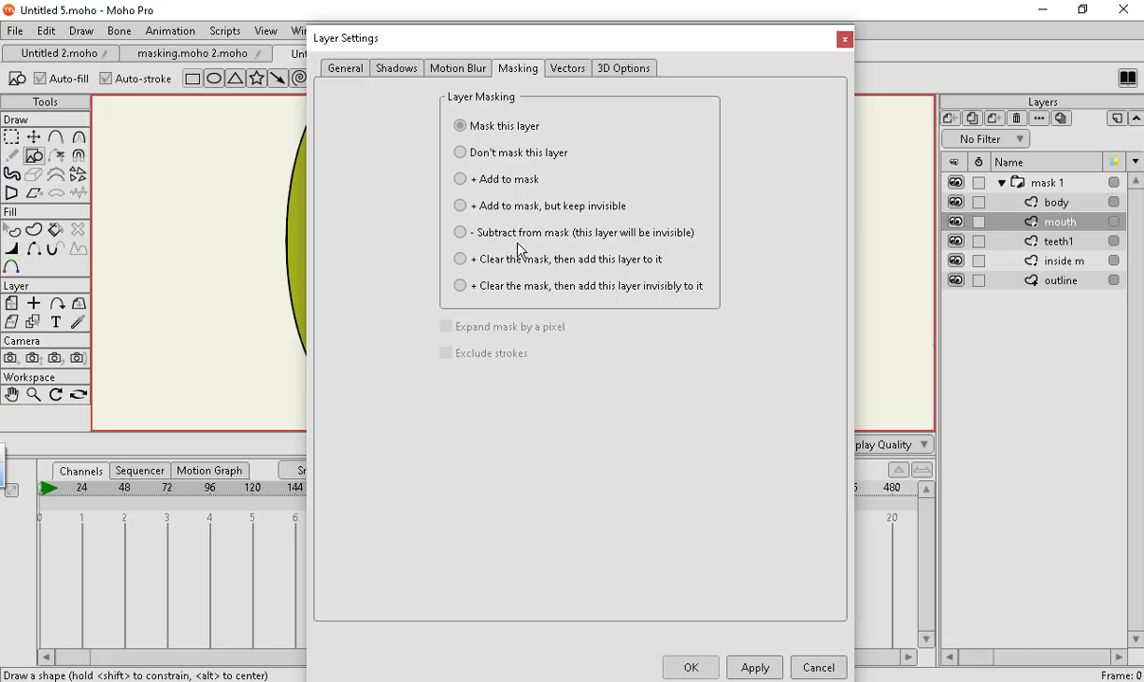
{"action": "left_click", "coordinate": [460, 234]}
{"action": "left_click", "coordinate": [688, 666]}
{"action": "scroll", "coordinate": [401, 281], "scroll_direction": "down", "scroll_amount": 3}
{"action": "scroll", "coordinate": [424, 311], "scroll_direction": "up", "scroll_amount": 4}
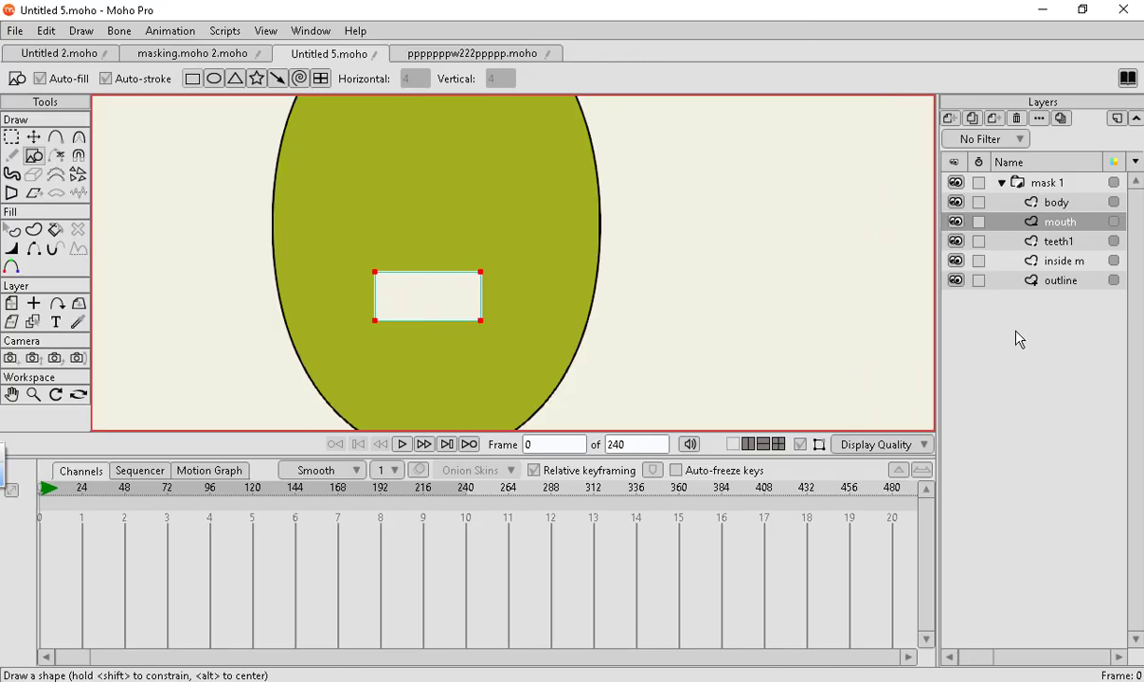
Set the teeth1 layer's masking to "+ Add to mask".
{"action": "left_click", "coordinate": [1056, 242]}
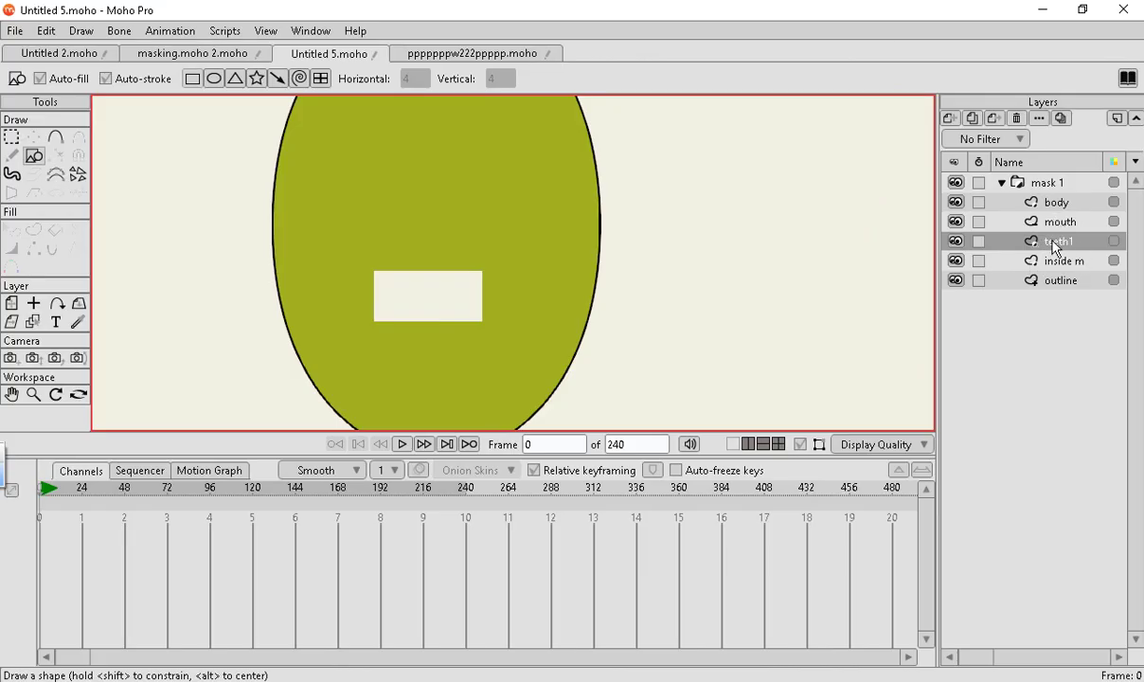
{"action": "double_click", "coordinate": [1048, 244]}
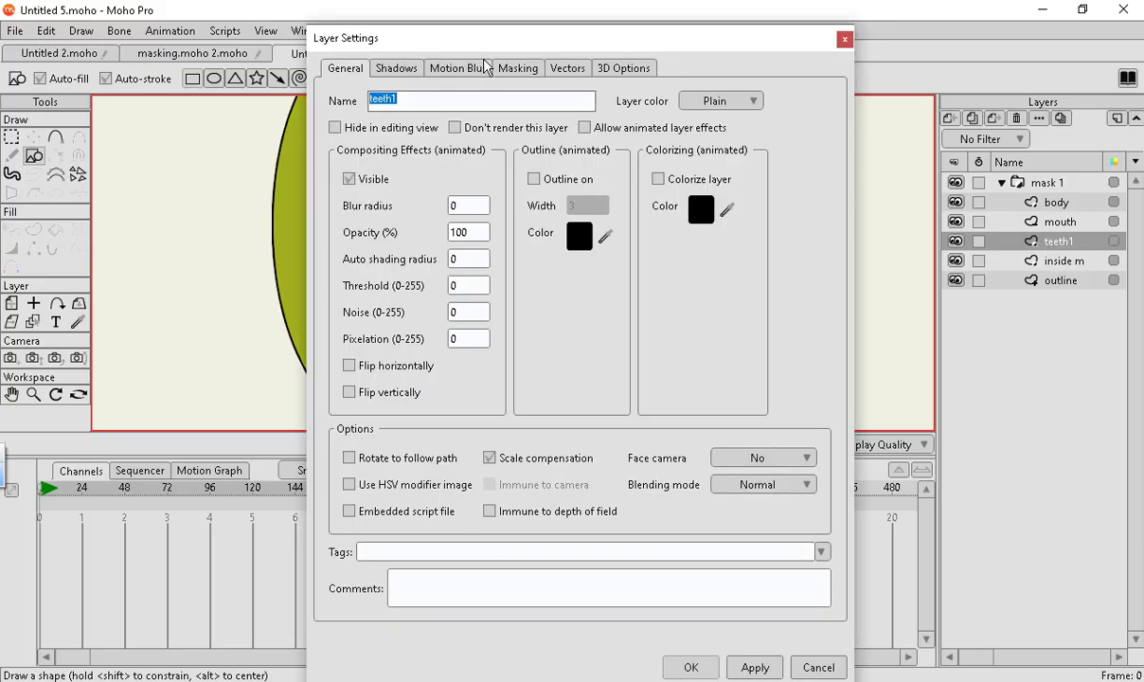
{"action": "left_click", "coordinate": [518, 68]}
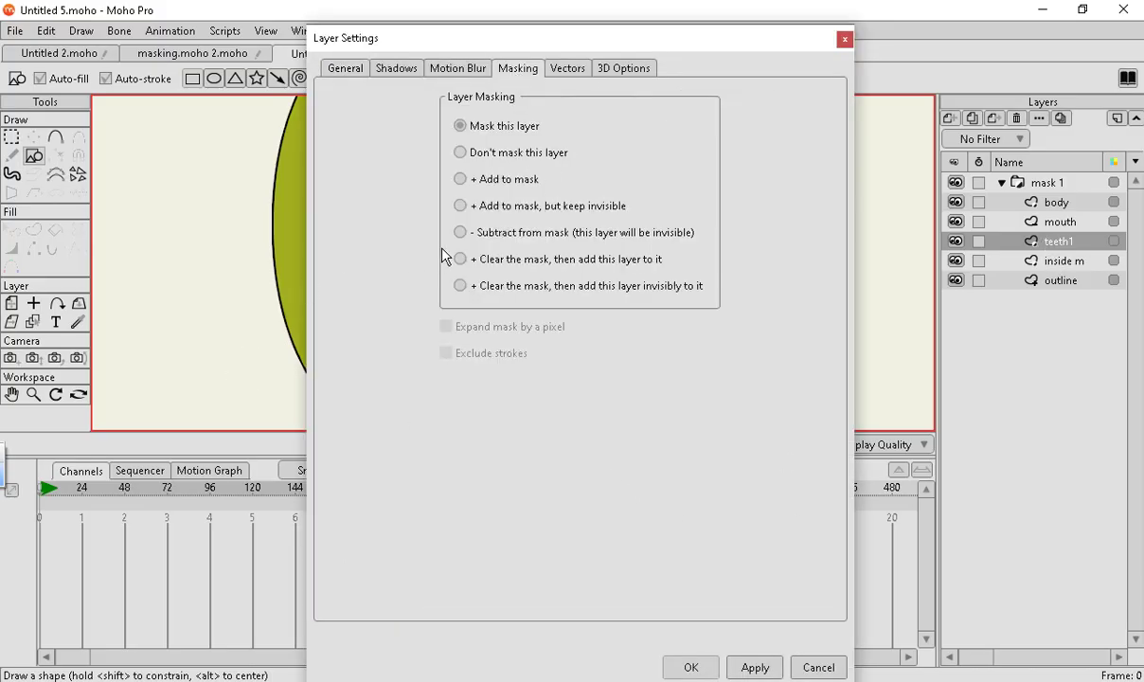
{"action": "left_click", "coordinate": [460, 179]}
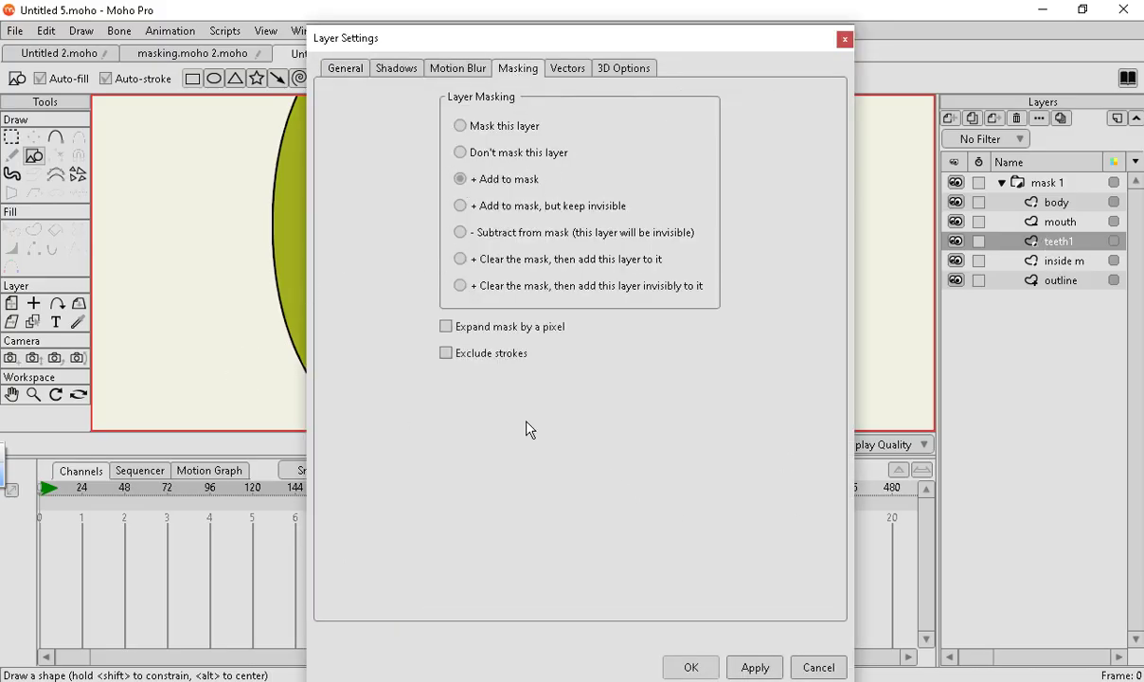
{"action": "left_click", "coordinate": [690, 668]}
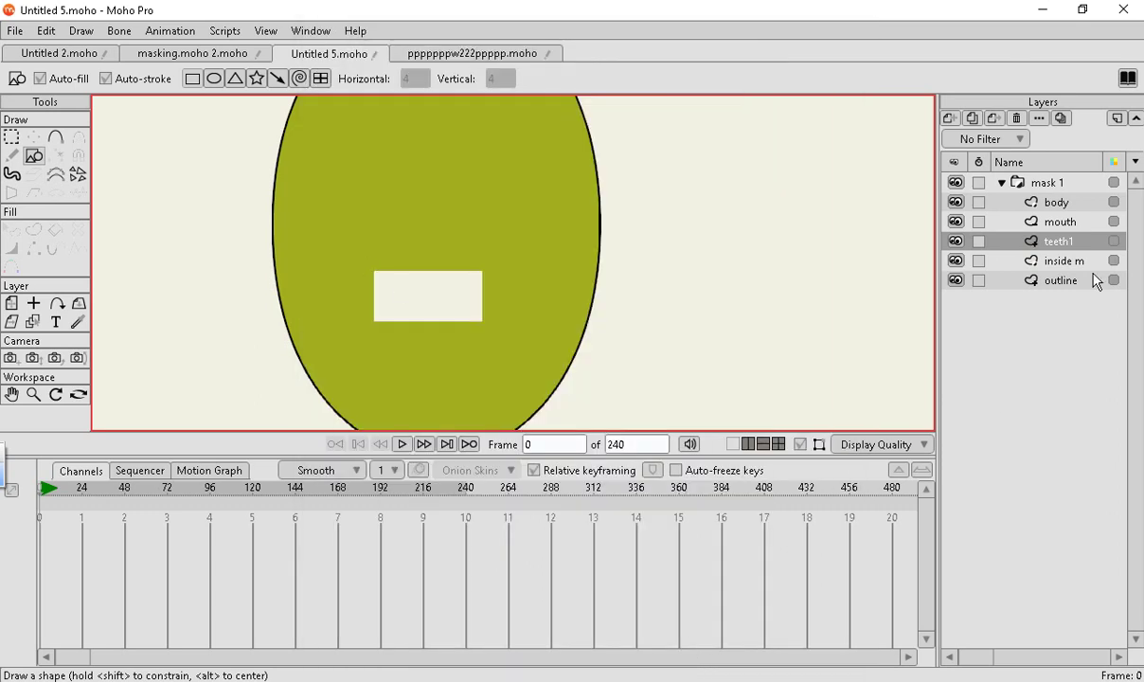
Move the lower-right corner point of the mouth rectangle slightly inward to about X -0.520, Y 0.013.
{"action": "left_click", "coordinate": [1011, 221]}
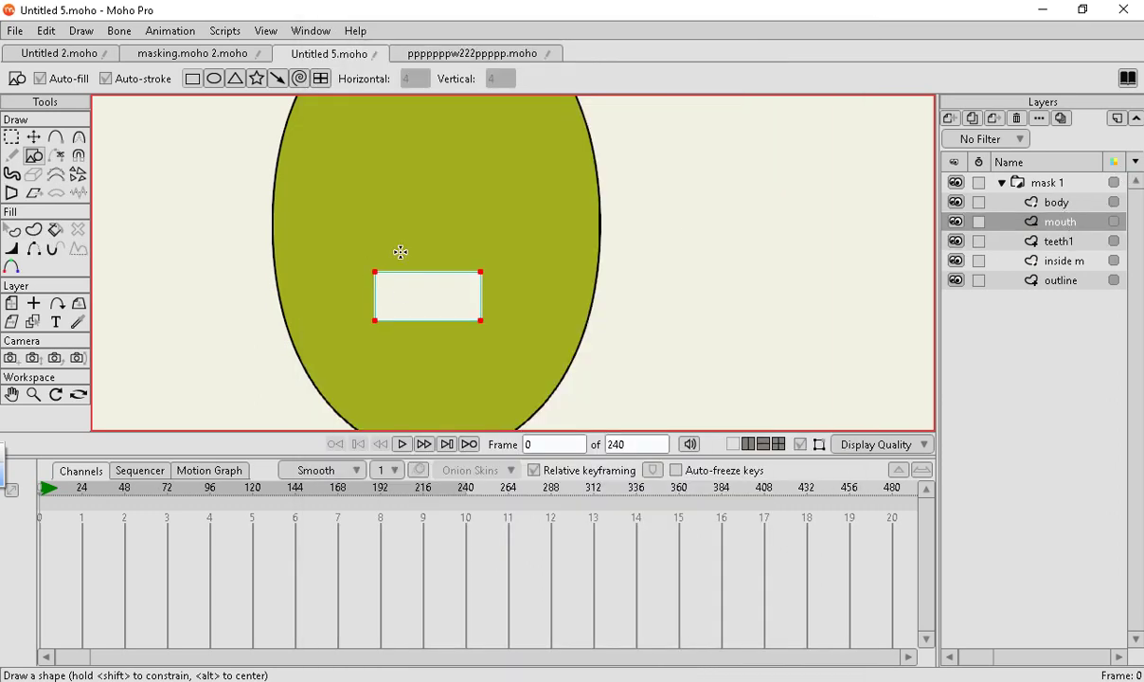
{"action": "scroll", "coordinate": [334, 319], "scroll_direction": "up", "scroll_amount": 3}
{"action": "left_click", "coordinate": [33, 136]}
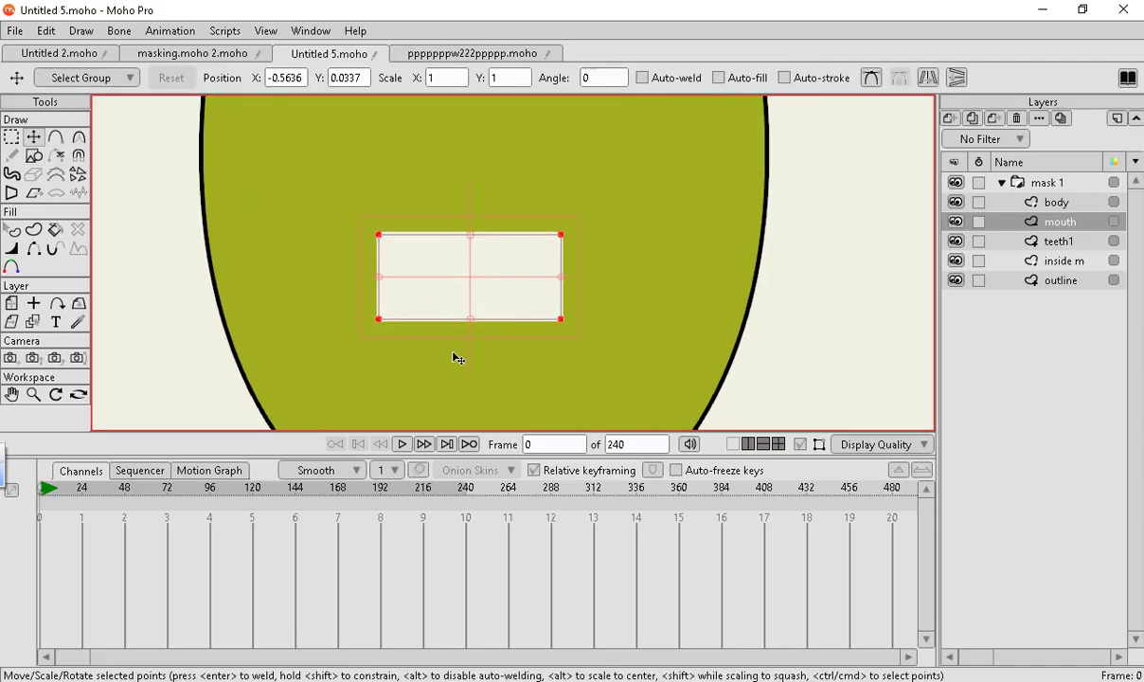
{"action": "scroll", "coordinate": [457, 358], "scroll_direction": "up", "scroll_amount": 1}
{"action": "mouse_move", "coordinate": [577, 320]}
{"action": "left_mouse_down"}
{"action": "mouse_move", "coordinate": [519, 396]}
{"action": "mouse_move", "coordinate": [502, 97]}
{"action": "mouse_move", "coordinate": [535, 301]}
{"action": "mouse_move", "coordinate": [559, 134]}
{"action": "mouse_move", "coordinate": [566, 317]}
{"action": "left_mouse_up"}
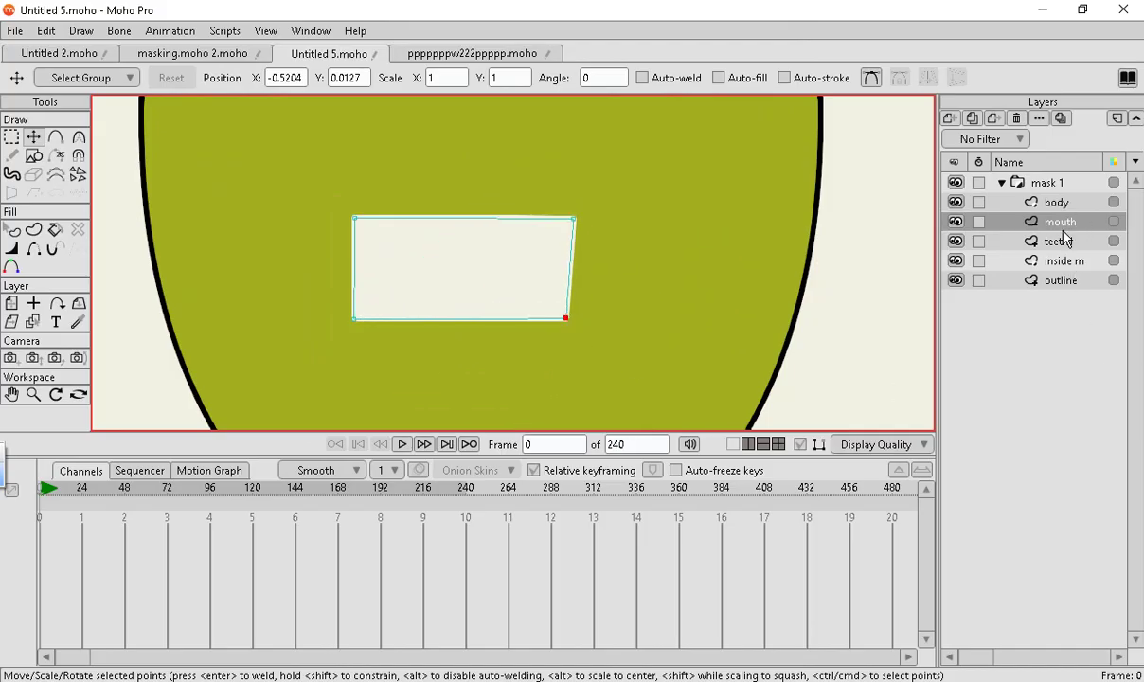
Change the mouth layer's masking to "+ Add to mask, but keep invisible".
{"action": "double_click", "coordinate": [1005, 227]}
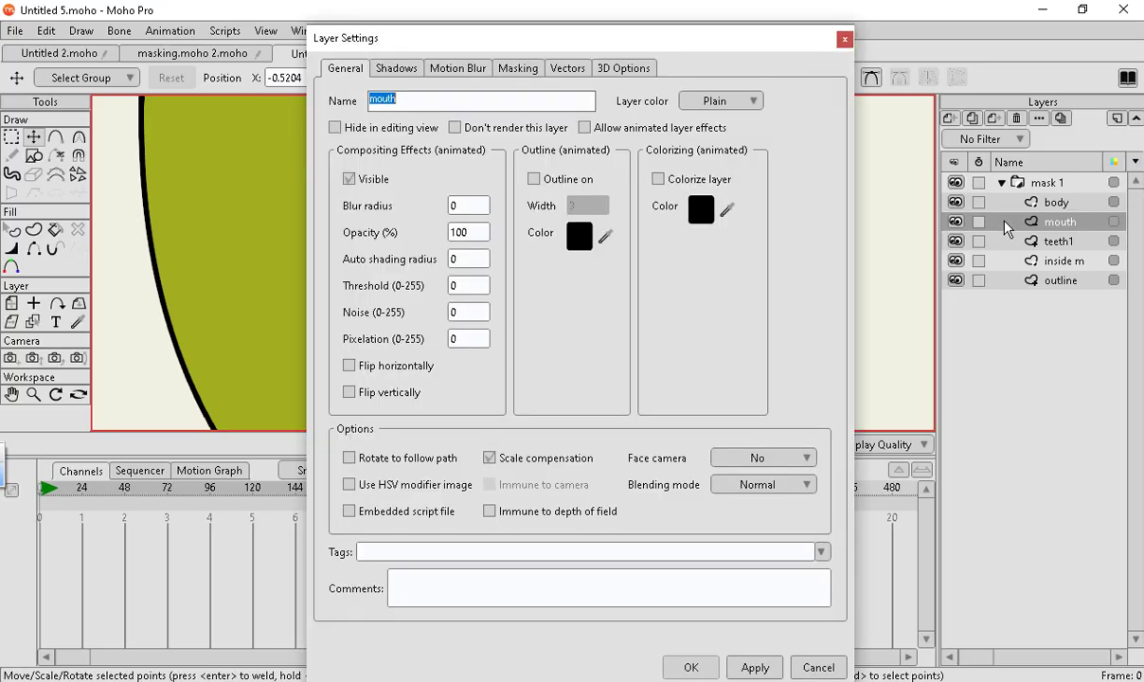
{"action": "left_click", "coordinate": [512, 72]}
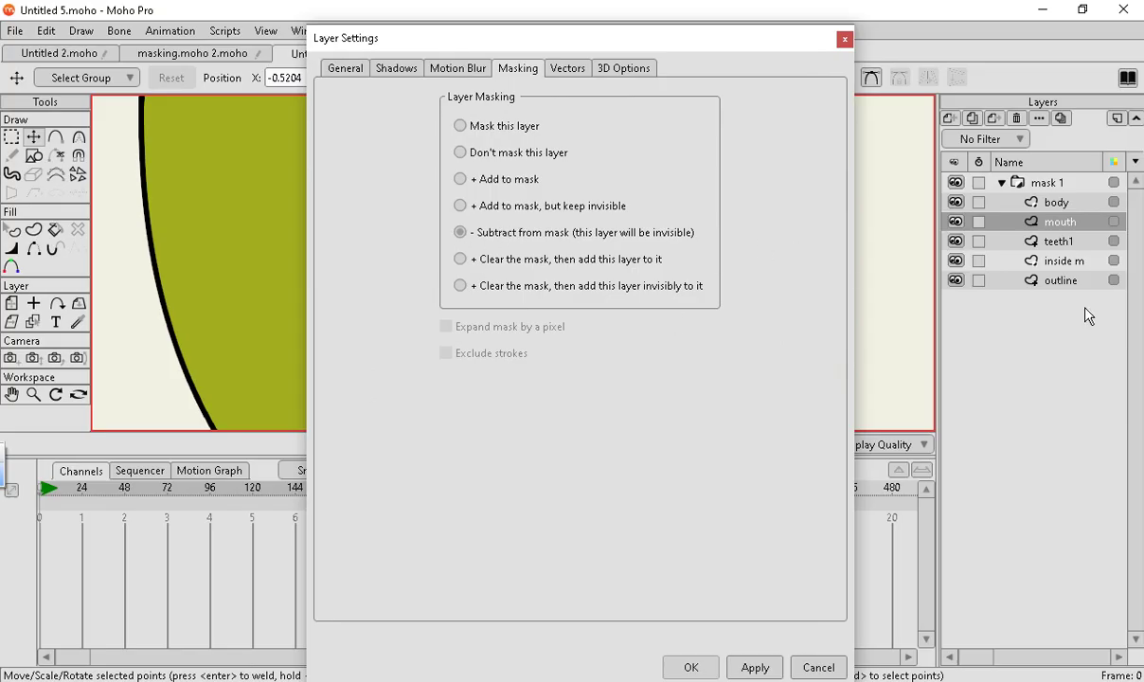
{"action": "left_click", "coordinate": [461, 206]}
{"action": "left_click", "coordinate": [691, 668]}
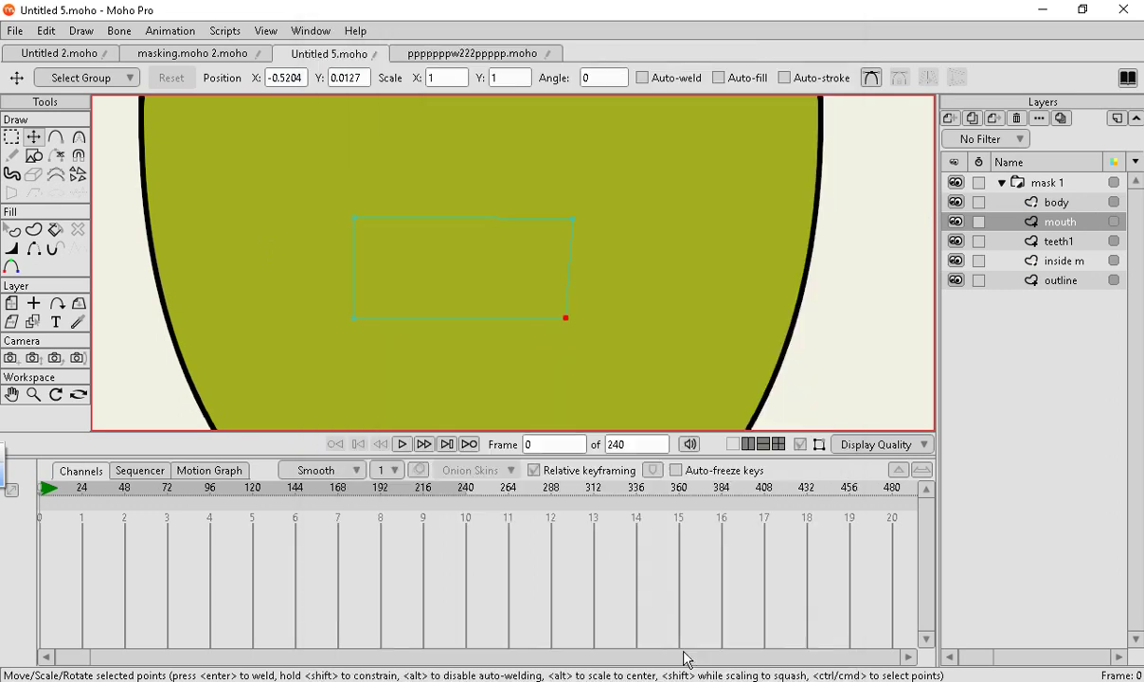
Move the lower-right corner point of the mouth shape slightly upward.
{"action": "scroll", "coordinate": [502, 229], "scroll_direction": "down", "scroll_amount": 2}
{"action": "scroll", "coordinate": [475, 227], "scroll_direction": "up", "scroll_amount": 1}
{"action": "mouse_move", "coordinate": [553, 310]}
{"action": "left_mouse_down"}
{"action": "mouse_move", "coordinate": [476, 146]}
{"action": "mouse_move", "coordinate": [525, 408]}
{"action": "mouse_move", "coordinate": [540, 300]}
{"action": "mouse_move", "coordinate": [558, 311]}
{"action": "mouse_move", "coordinate": [531, 278]}
{"action": "mouse_move", "coordinate": [555, 300]}
{"action": "left_mouse_up"}
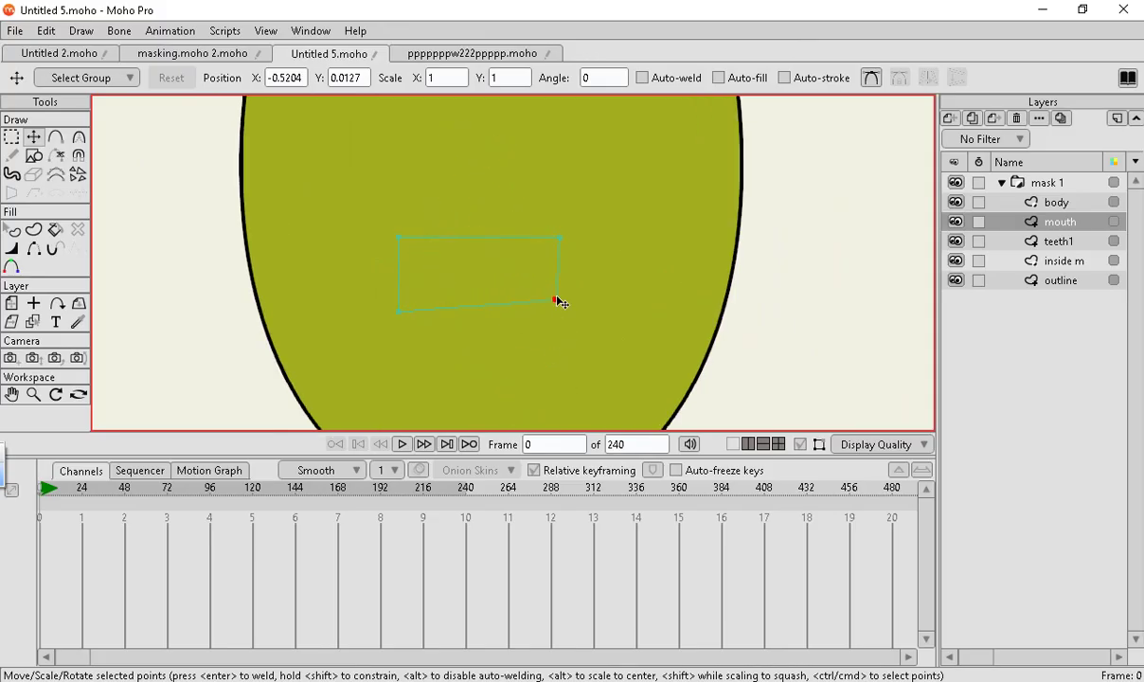
Change the teeth1 layer's masking to "+ Add to mask, but keep invisible" and leave teeth1 as the selected layer.
{"action": "left_click", "coordinate": [1080, 241]}
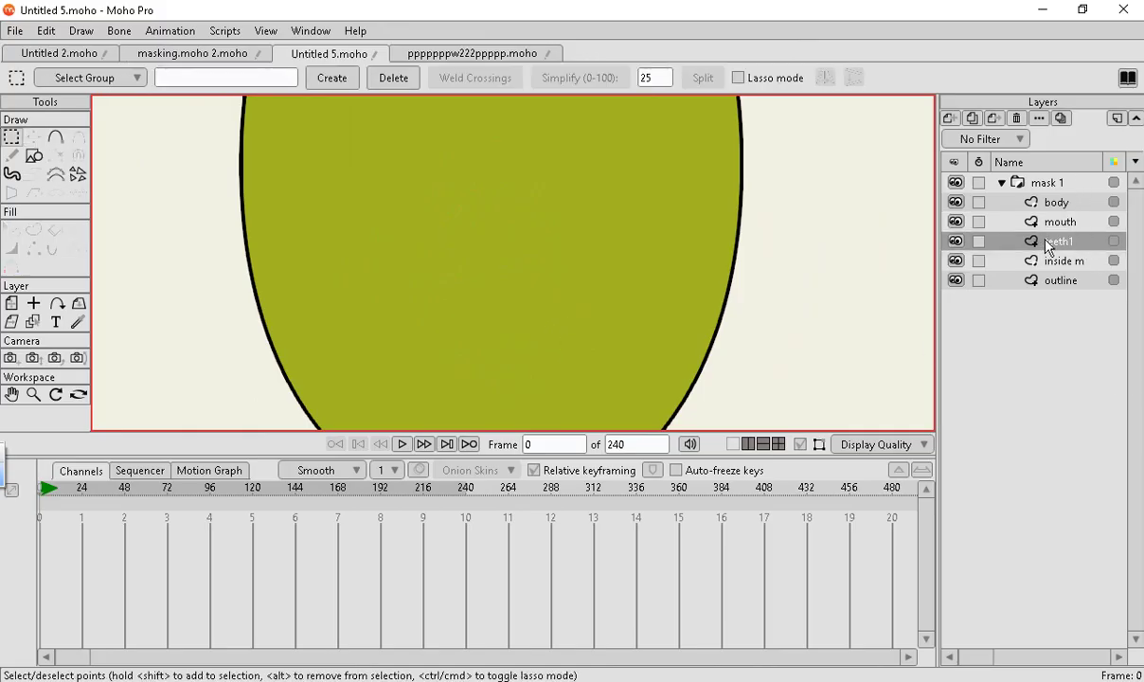
{"action": "double_click", "coordinate": [1046, 242]}
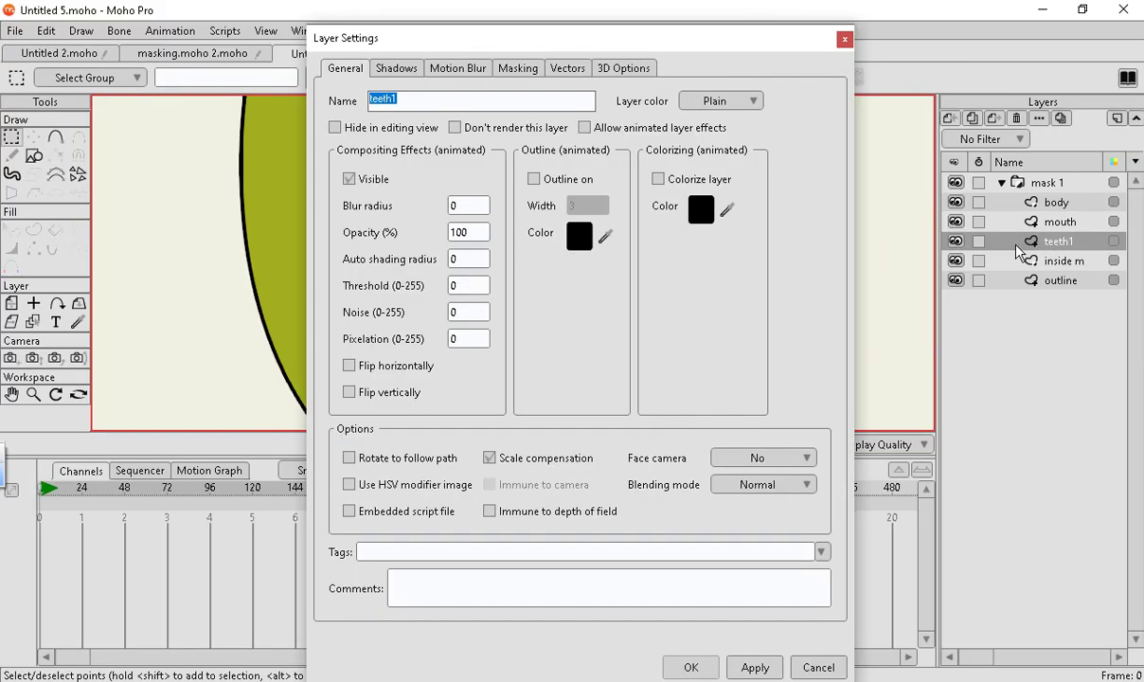
{"action": "left_click", "coordinate": [510, 70]}
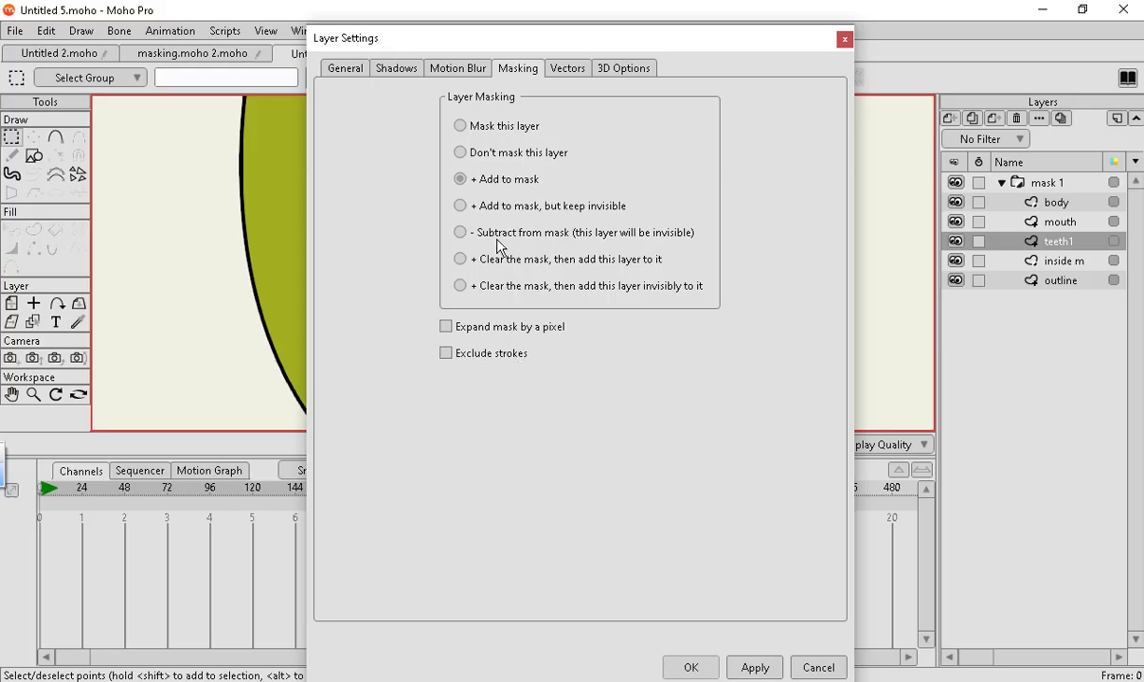
{"action": "left_click", "coordinate": [461, 206]}
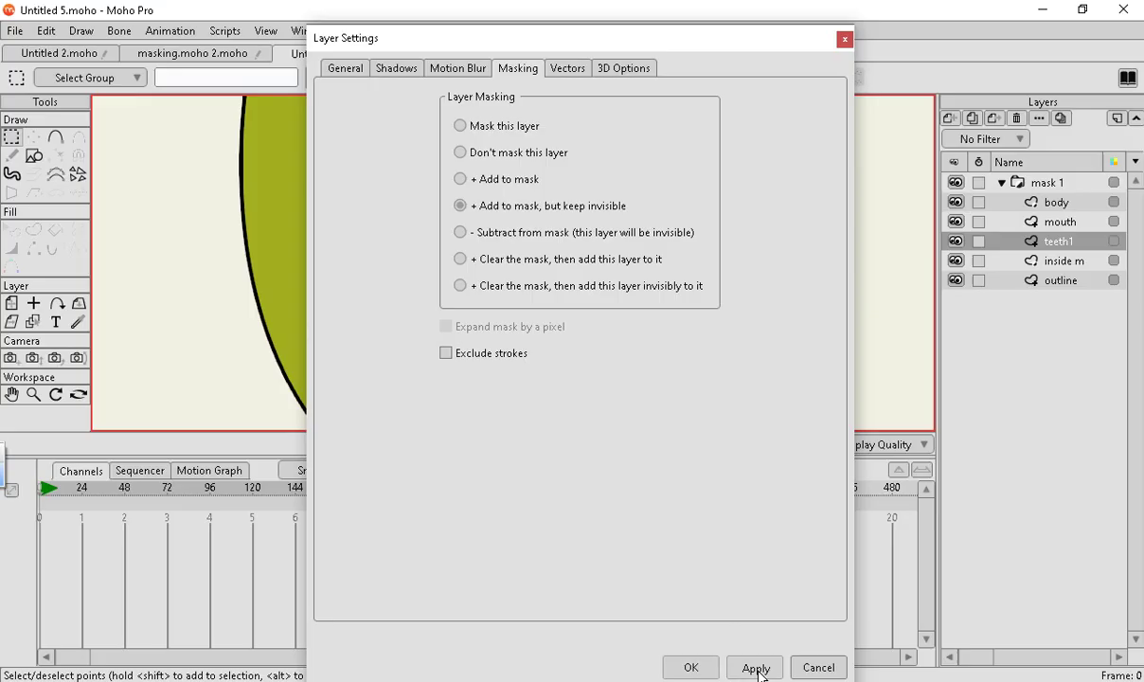
{"action": "left_click", "coordinate": [690, 666]}
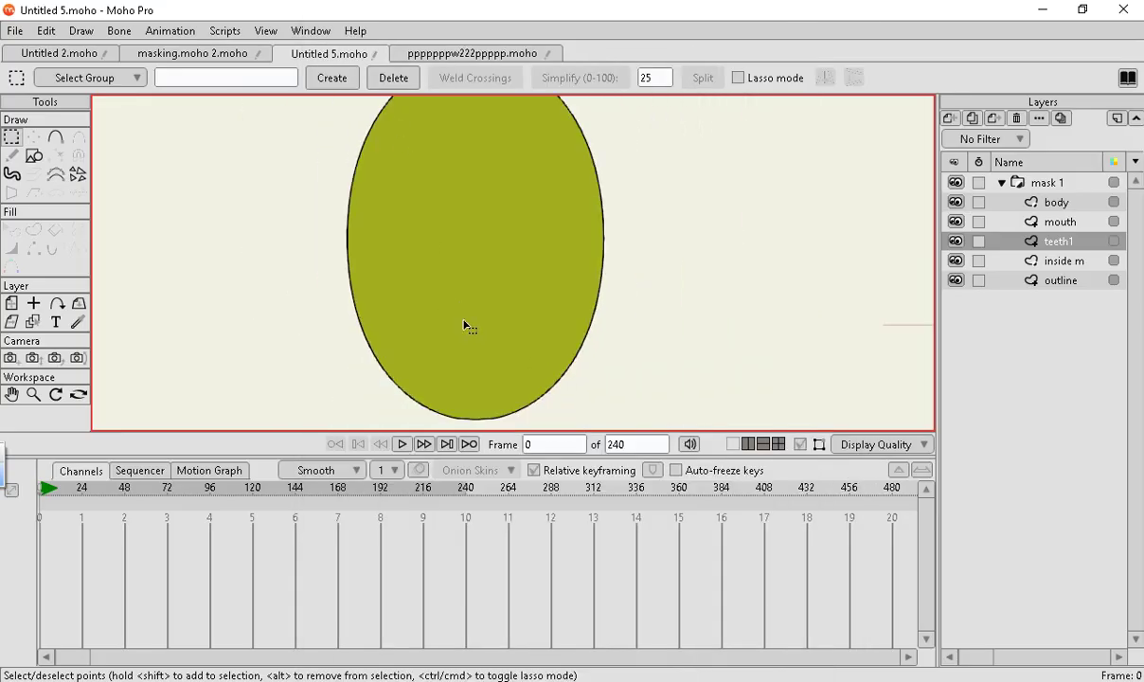
{"action": "left_click", "coordinate": [1067, 221]}
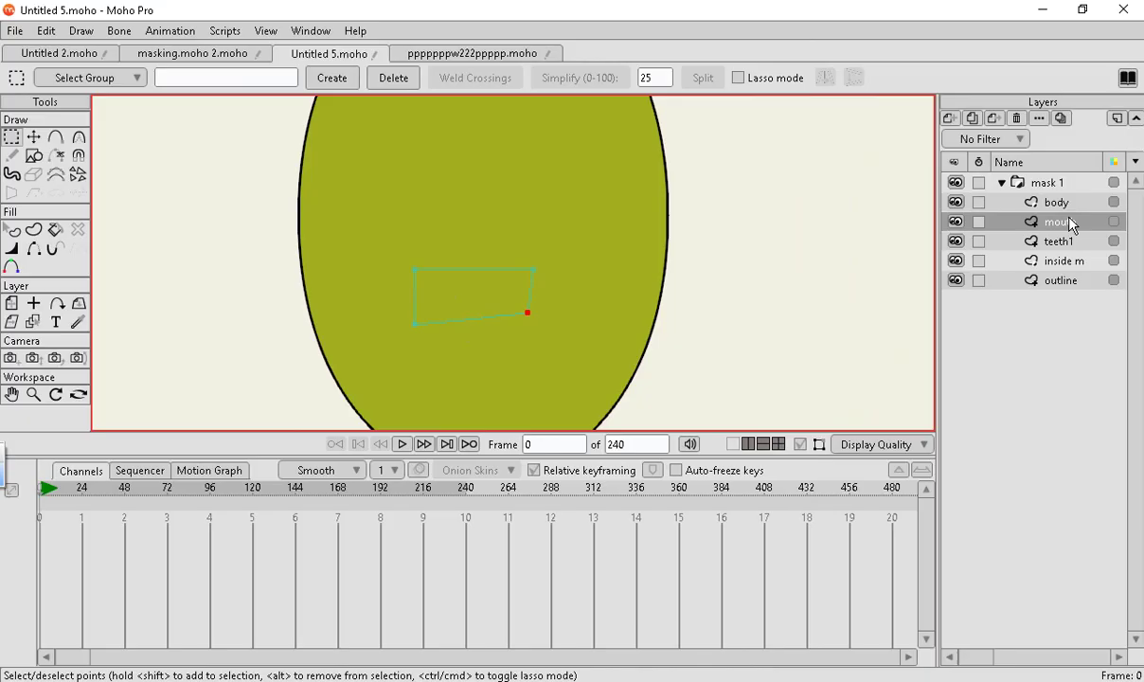
{"action": "left_click", "coordinate": [1062, 242]}
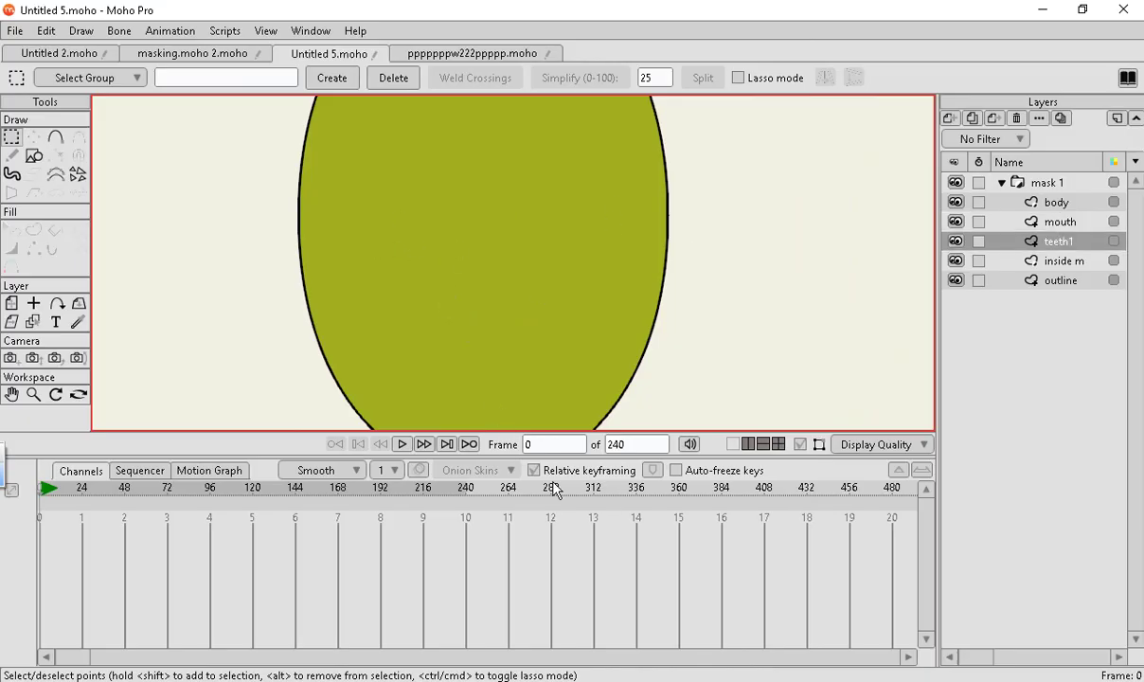
Change the mouth layer's masking to "- Subtract from mask (this layer will be invisible)".
{"action": "double_click", "coordinate": [1058, 223]}
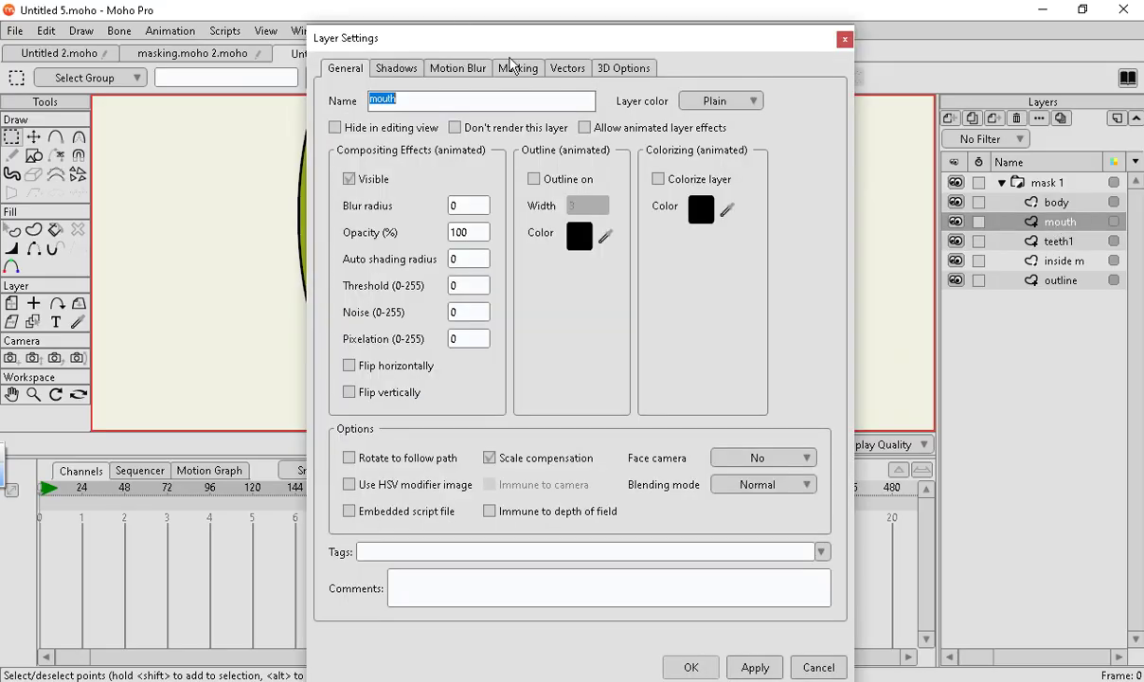
{"action": "left_click", "coordinate": [517, 68]}
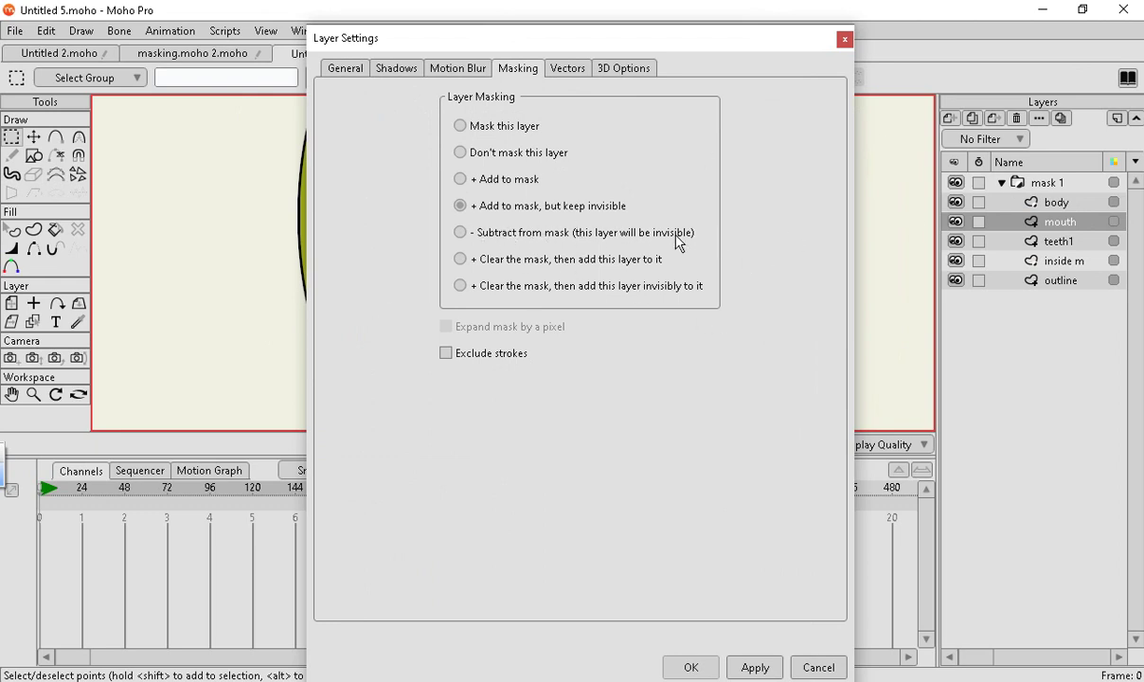
{"action": "left_click", "coordinate": [459, 232]}
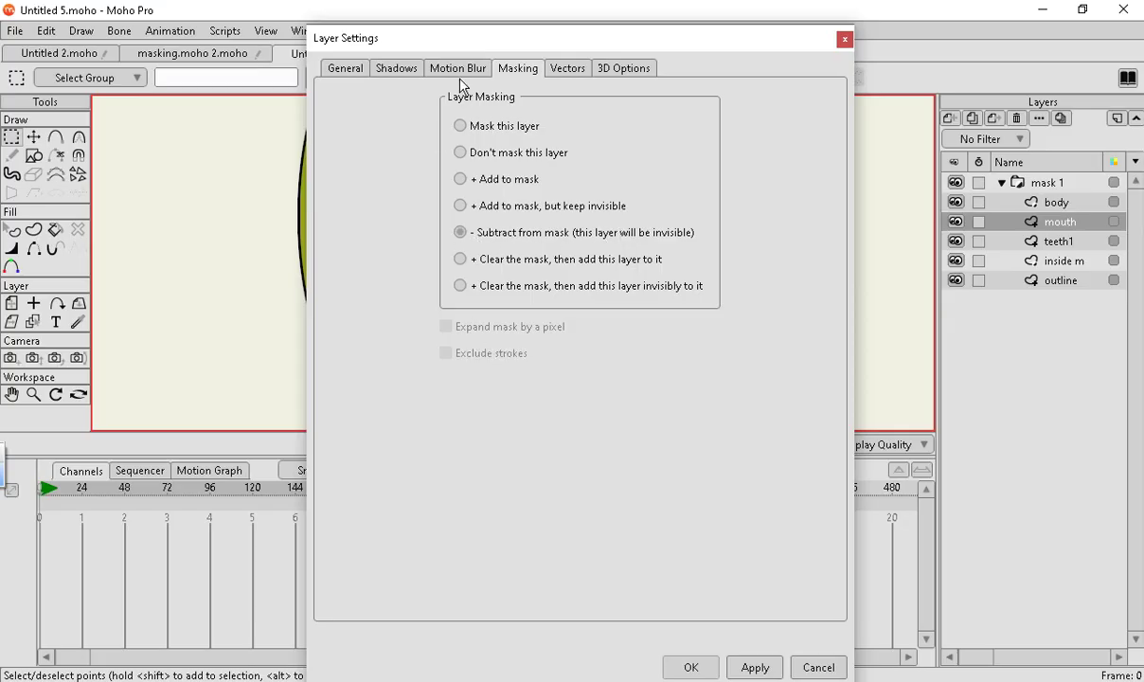
{"action": "left_click", "coordinate": [700, 668]}
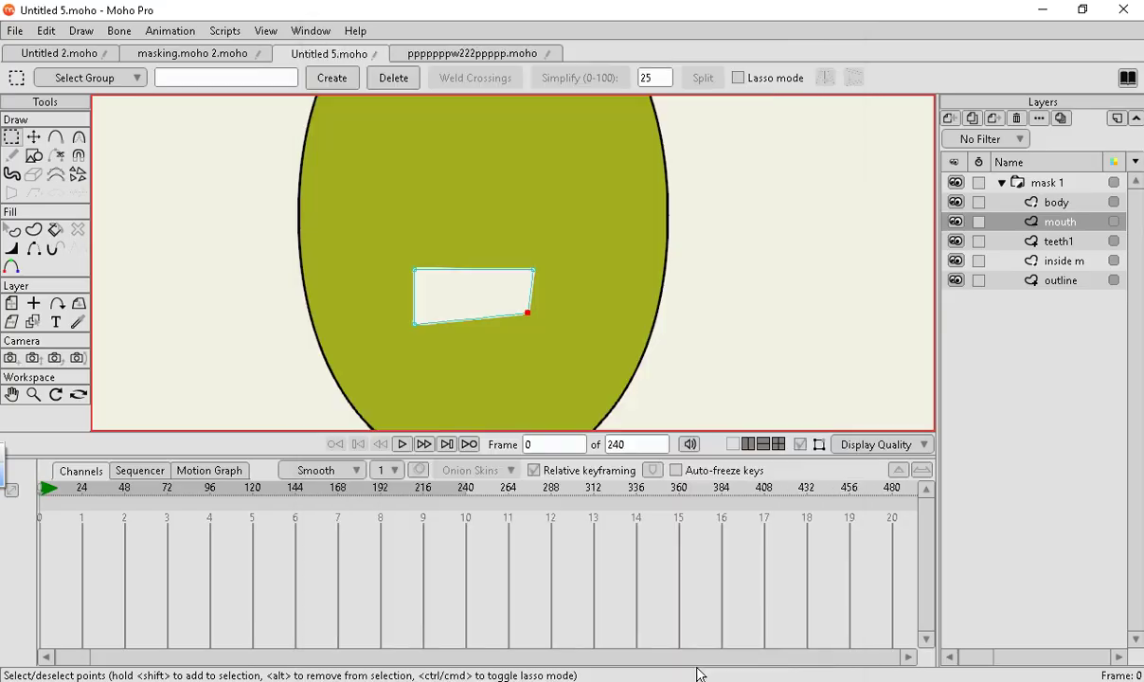
Move the lower-right corner point of the mouth shape slightly outward and down to about X -0.519, Y 0.016.
{"action": "left_click_drag", "start_coordinate": [534, 311], "coordinate": [556, 366]}
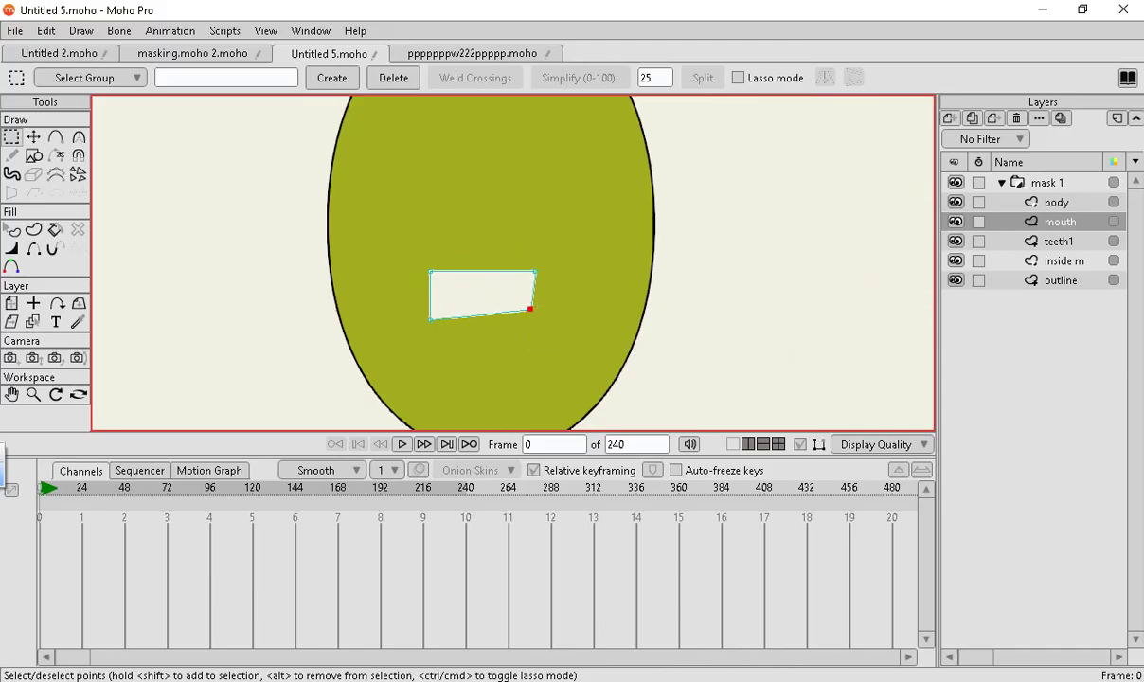
{"action": "left_click", "coordinate": [33, 137]}
{"action": "scroll", "coordinate": [574, 361], "scroll_direction": "up", "scroll_amount": 3}
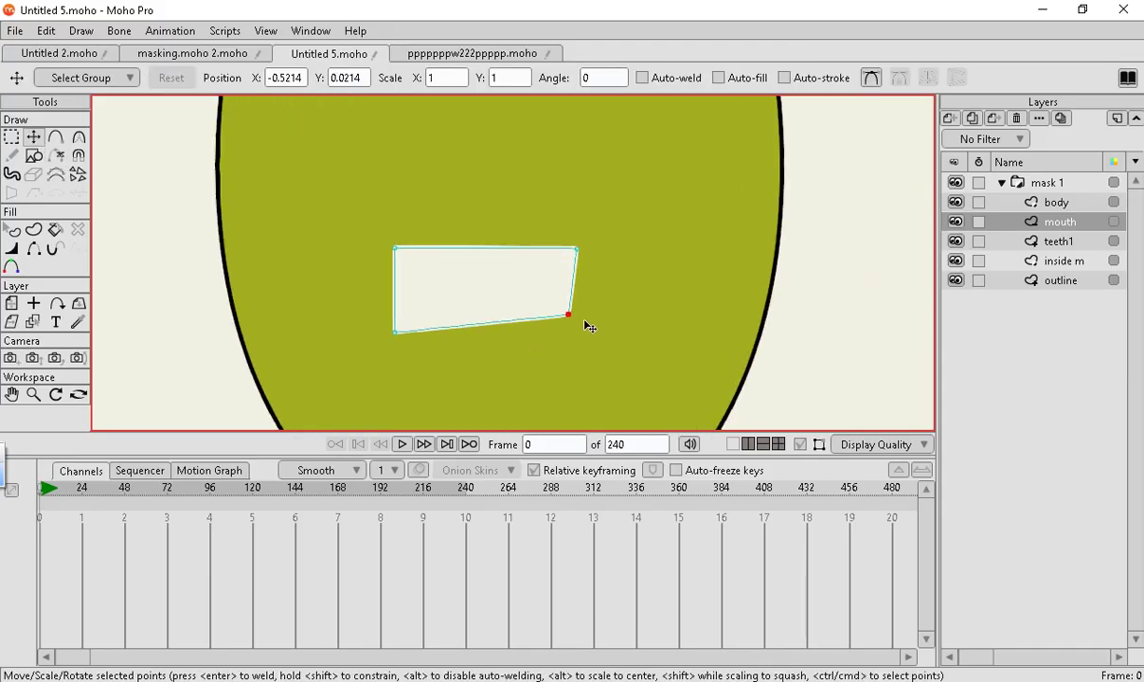
{"action": "mouse_move", "coordinate": [563, 315]}
{"action": "left_mouse_down"}
{"action": "mouse_move", "coordinate": [538, 206]}
{"action": "mouse_move", "coordinate": [558, 323]}
{"action": "mouse_move", "coordinate": [615, 355]}
{"action": "mouse_move", "coordinate": [554, 246]}
{"action": "mouse_move", "coordinate": [554, 401]}
{"action": "mouse_move", "coordinate": [585, 329]}
{"action": "mouse_move", "coordinate": [573, 326]}
{"action": "left_mouse_up"}
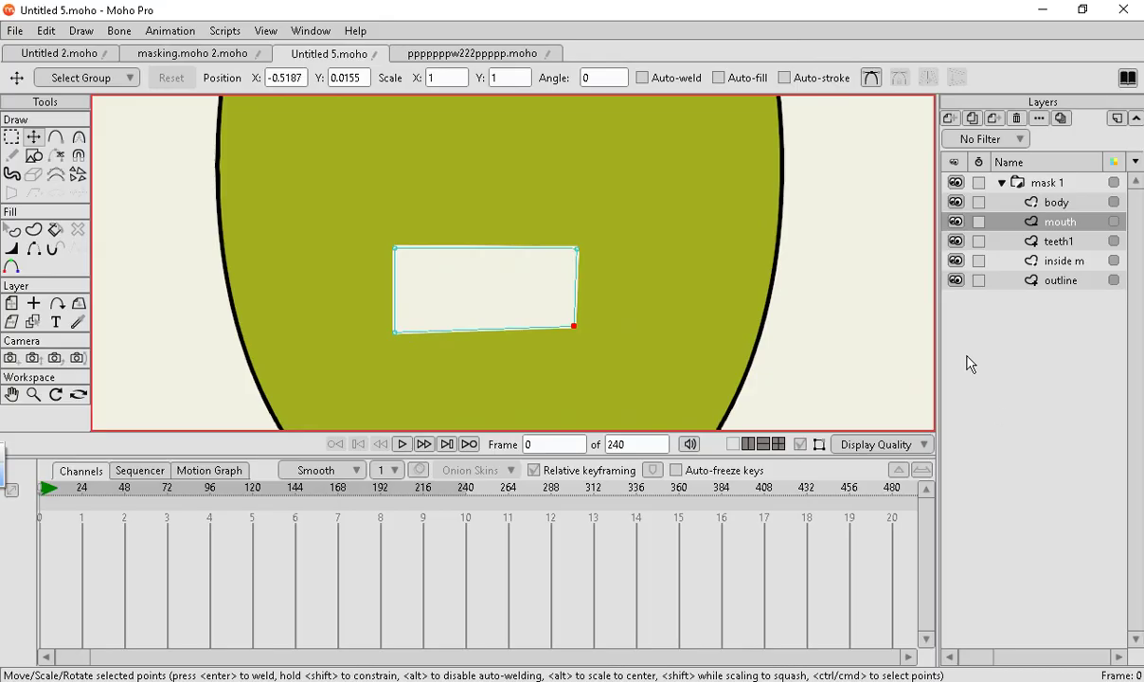
Inspect the general layer settings of the outline layer and the mask 1 group.
{"action": "left_click", "coordinate": [1074, 282]}
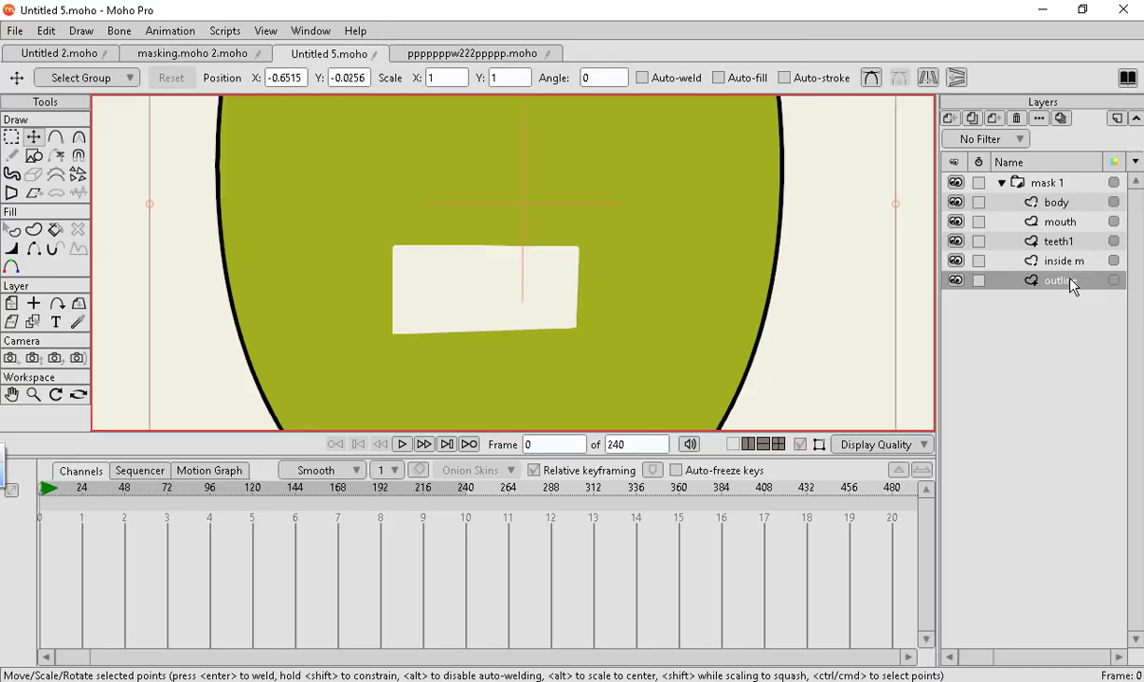
{"action": "double_click", "coordinate": [1060, 282]}
{"action": "left_click", "coordinate": [427, 99]}
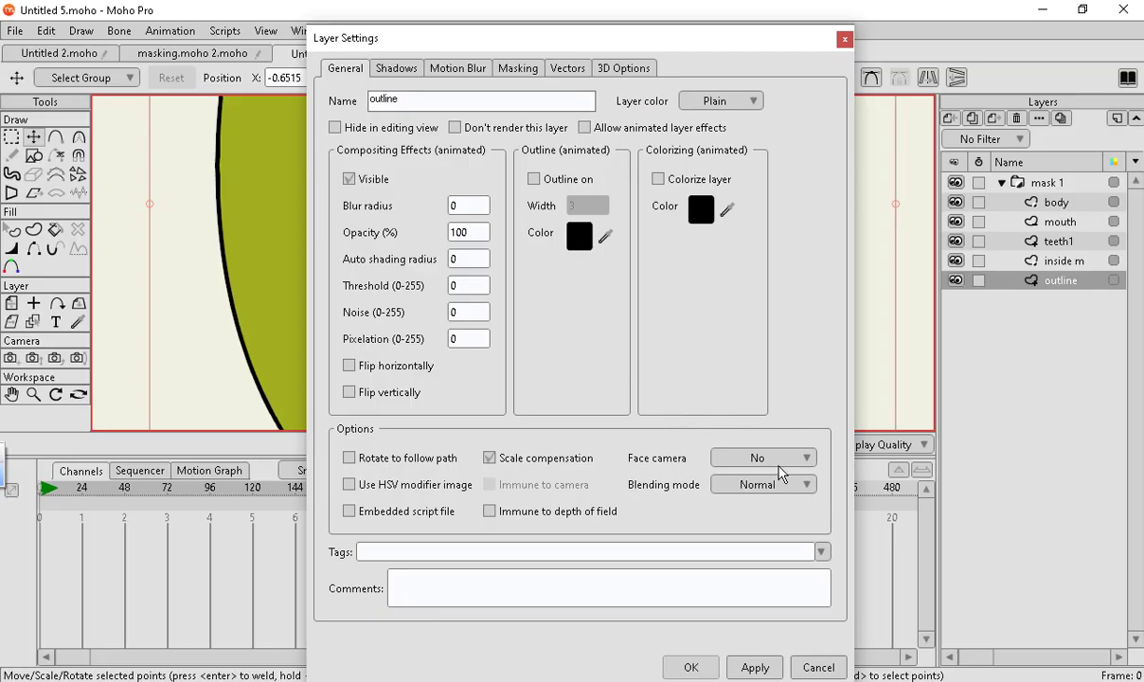
{"action": "left_click", "coordinate": [686, 666]}
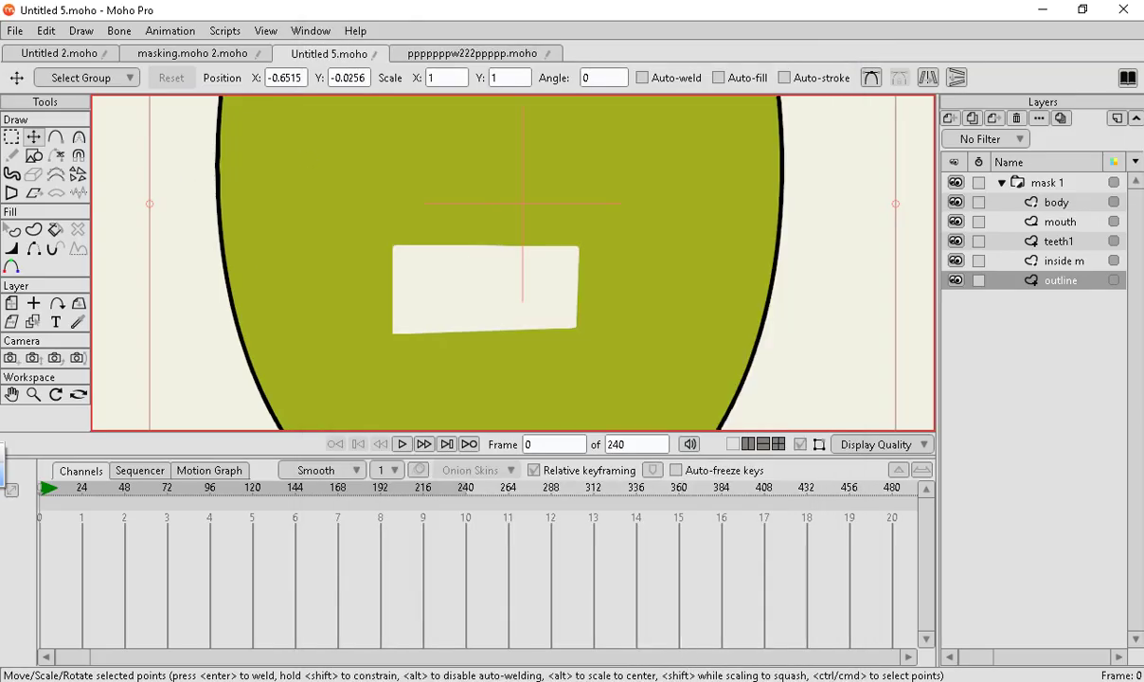
{"action": "left_click", "coordinate": [989, 183]}
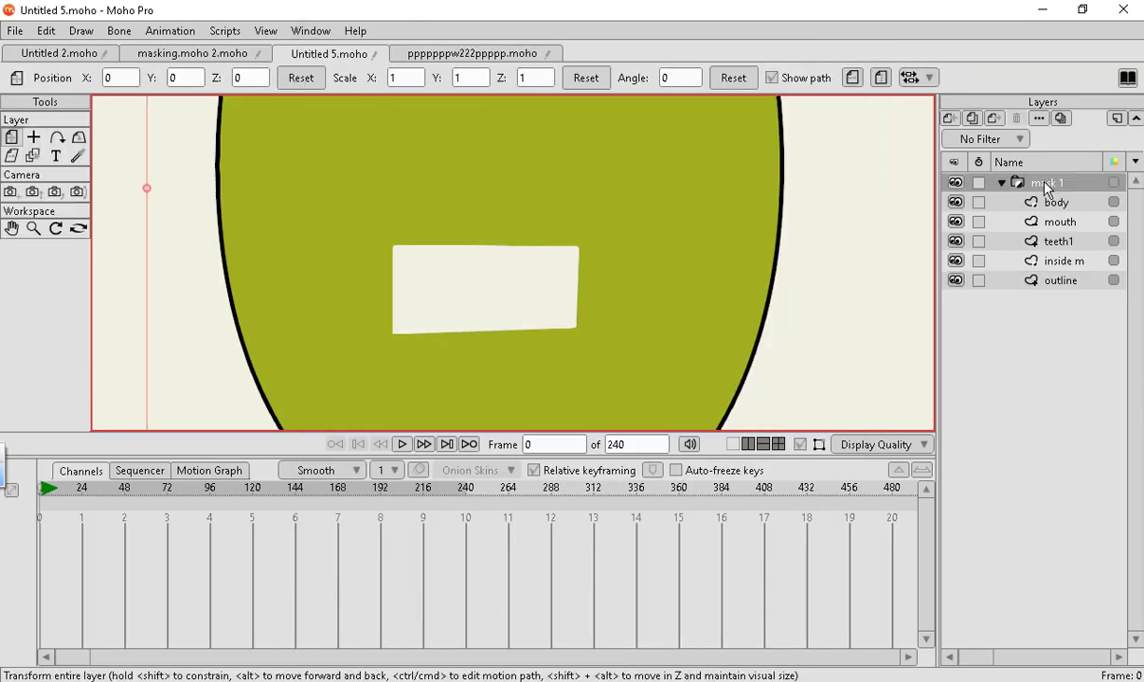
{"action": "double_click", "coordinate": [1045, 186]}
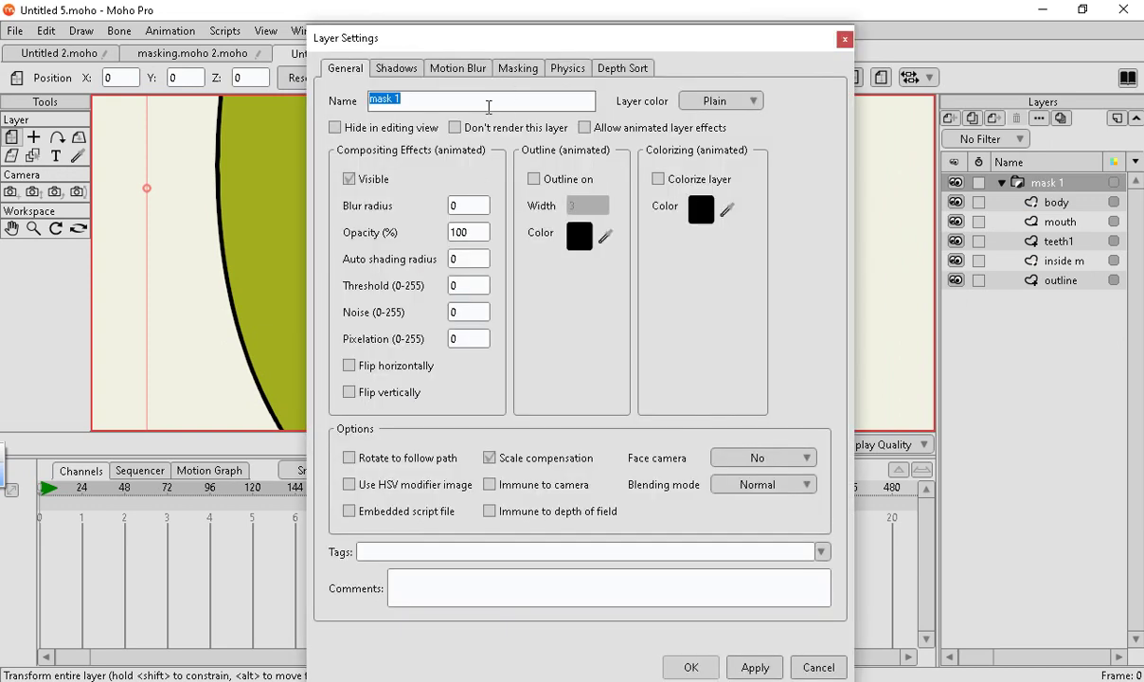
{"action": "left_click", "coordinate": [844, 40]}
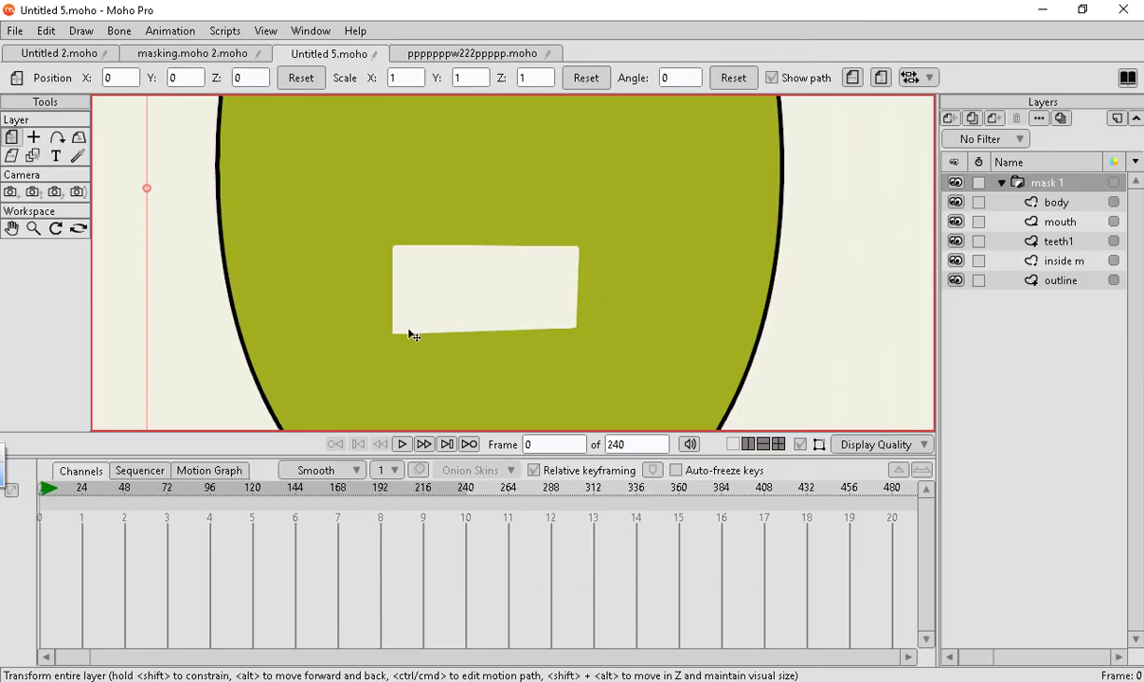
Change the fill colour of the body shape to dark blue, hex 33338B.
{"action": "left_click", "coordinate": [1055, 202]}
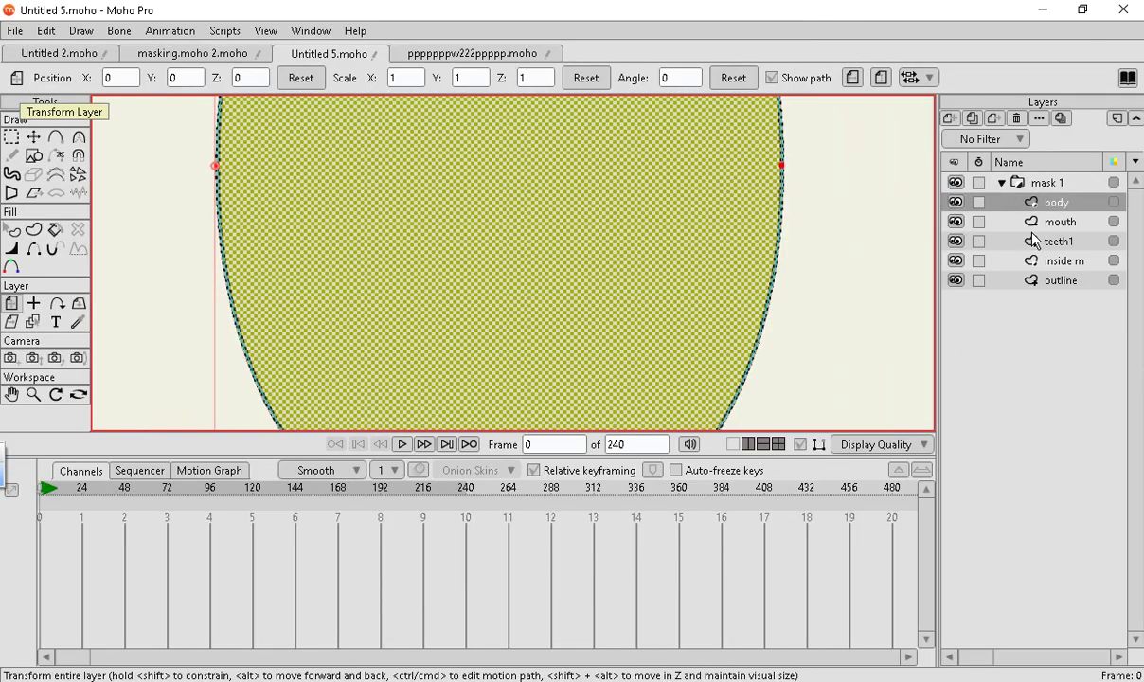
{"action": "left_click", "coordinate": [955, 202]}
{"action": "left_click", "coordinate": [955, 201]}
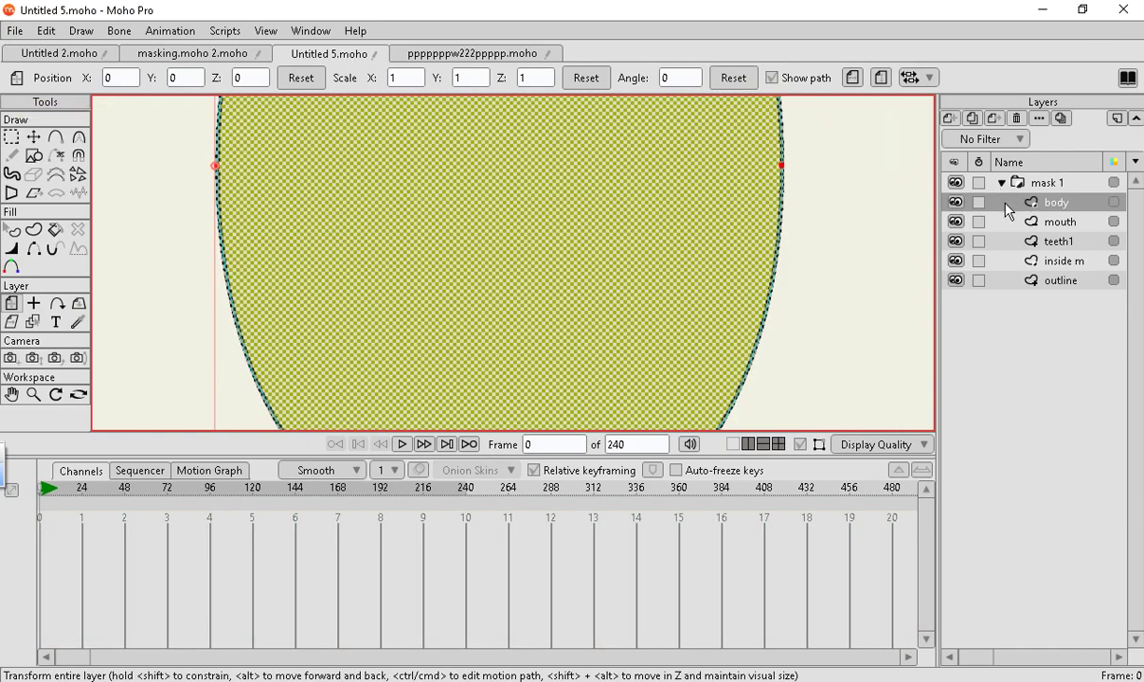
{"action": "left_click", "coordinate": [13, 232]}
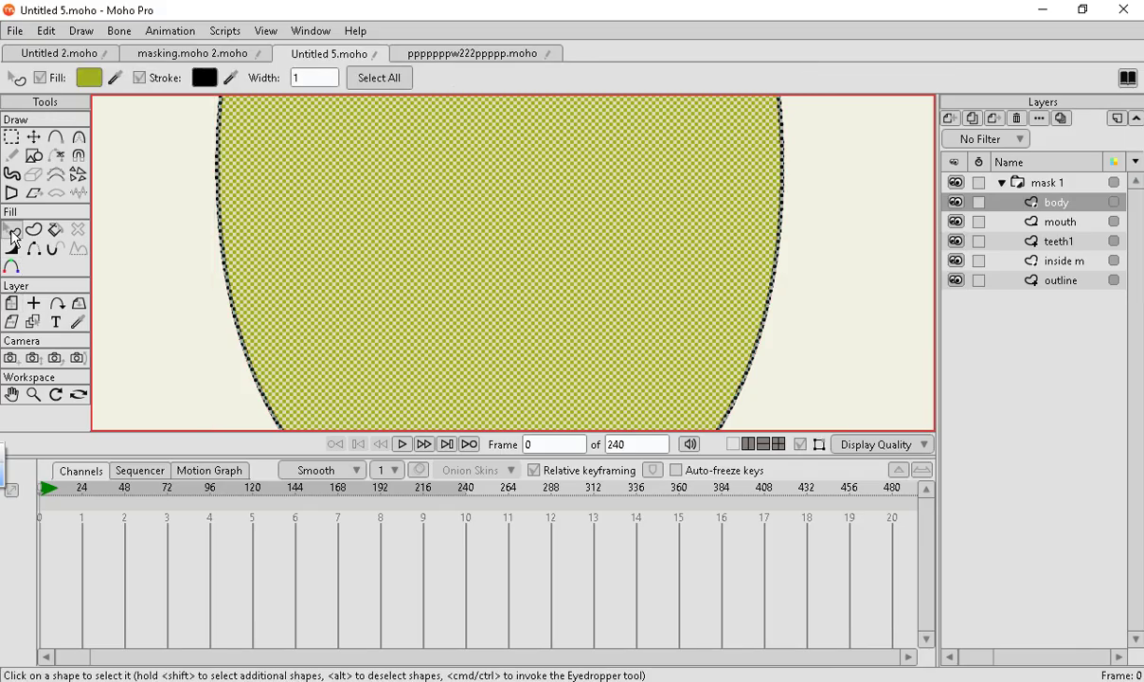
{"action": "left_click", "coordinate": [79, 84]}
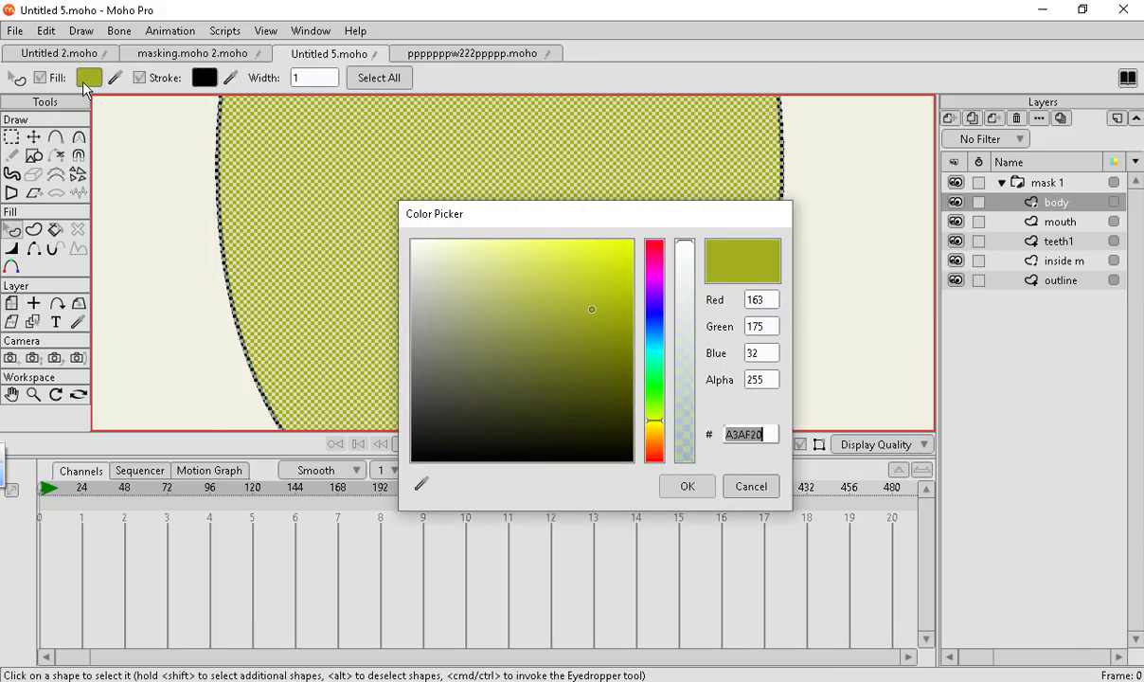
{"action": "left_click", "coordinate": [547, 332]}
{"action": "left_click", "coordinate": [551, 340]}
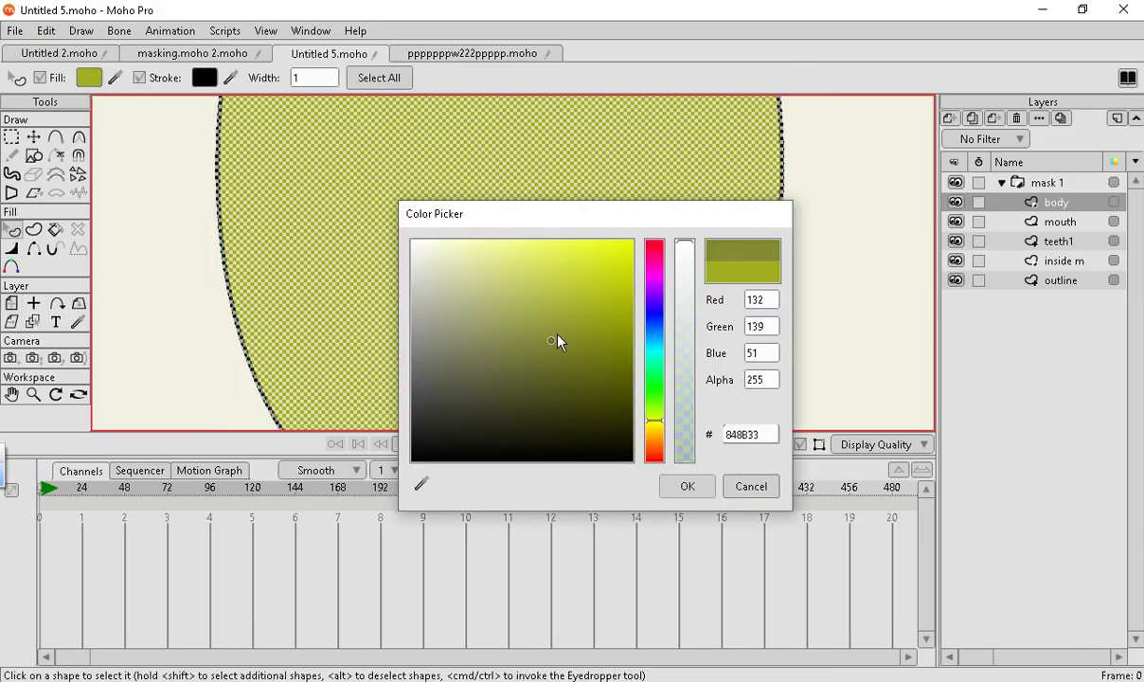
{"action": "left_click", "coordinate": [654, 319]}
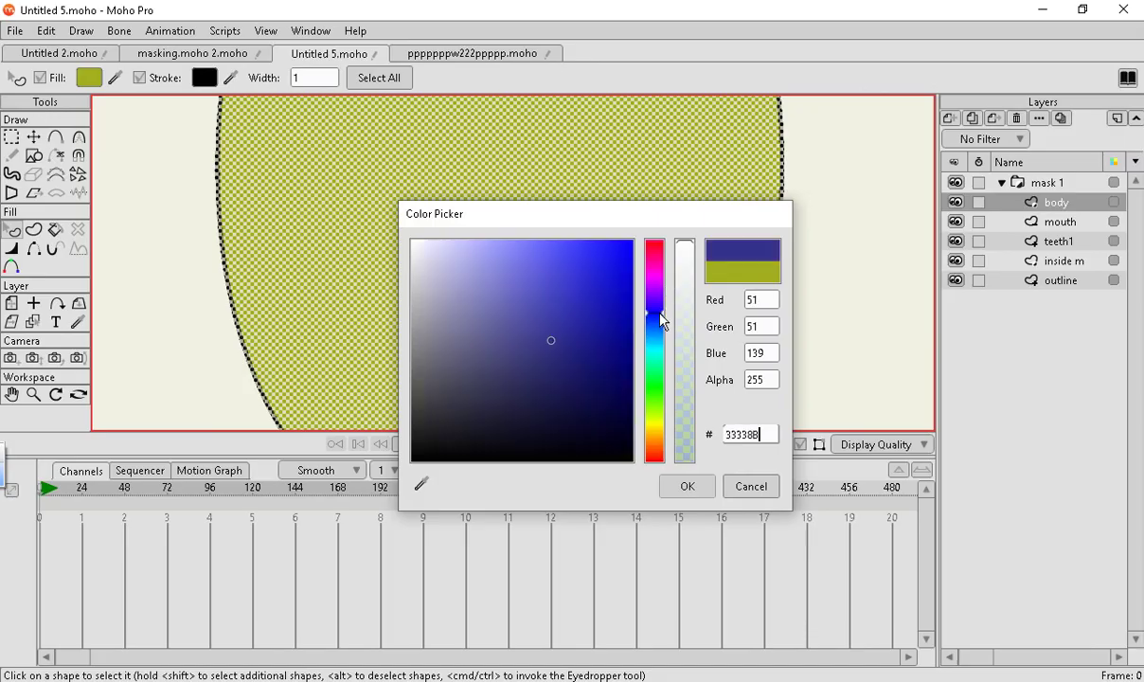
{"action": "left_click", "coordinate": [688, 485]}
{"action": "scroll", "coordinate": [535, 271], "scroll_direction": "down", "scroll_amount": 3}
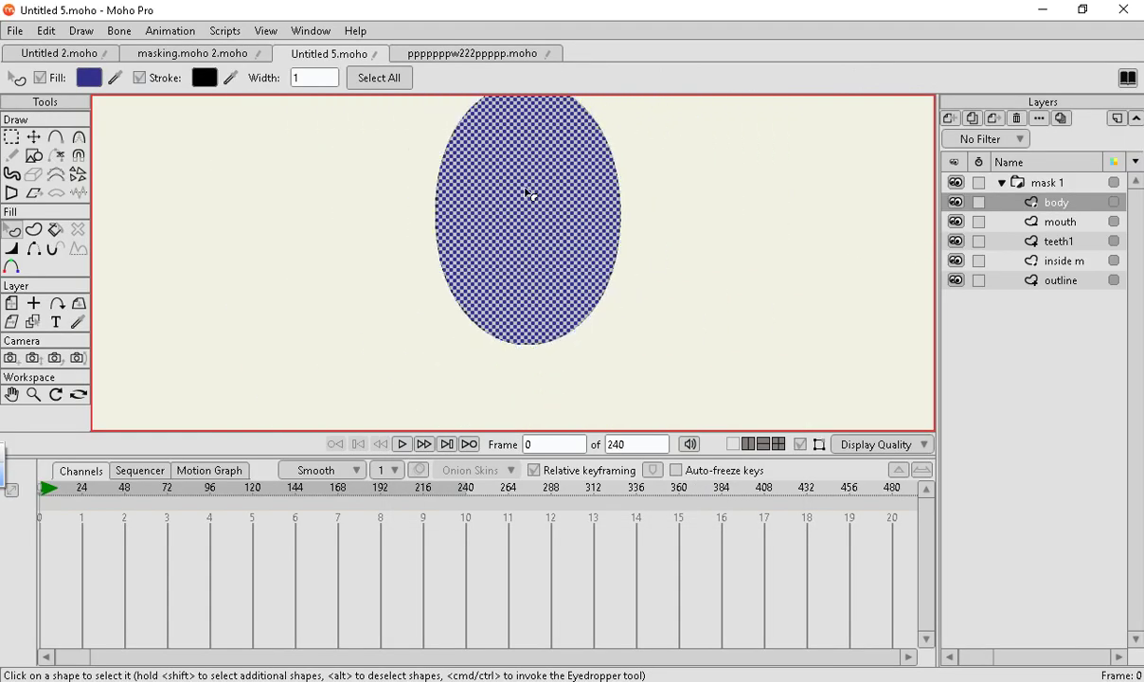
{"action": "scroll", "coordinate": [528, 193], "scroll_direction": "up", "scroll_amount": 4}
Reorder the mask 1 group so the teeth1 layer sits directly above the mouth layer.
{"action": "left_click", "coordinate": [1065, 220]}
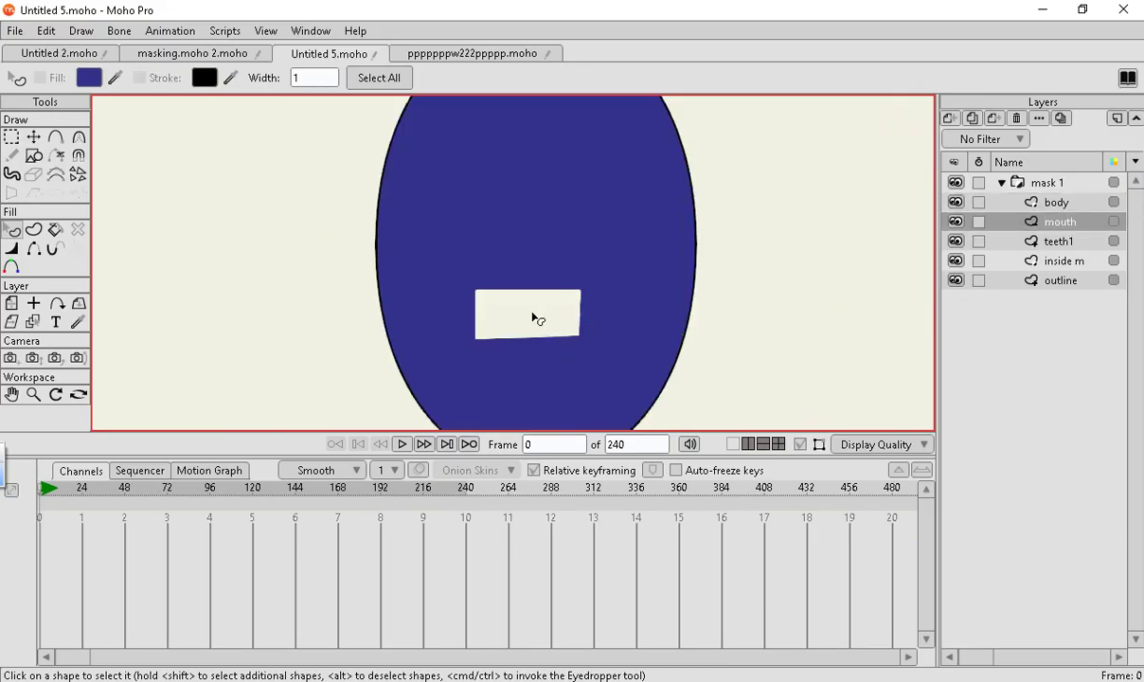
{"action": "left_click", "coordinate": [1054, 245]}
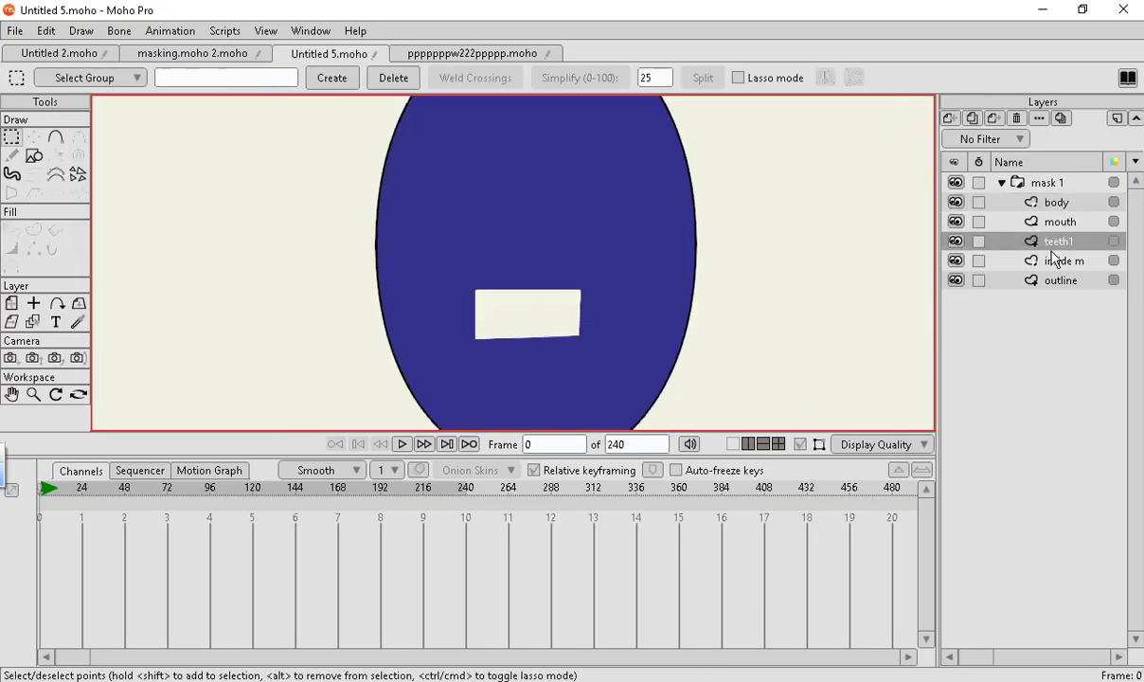
{"action": "left_click_drag", "start_coordinate": [1044, 244], "coordinate": [1041, 220]}
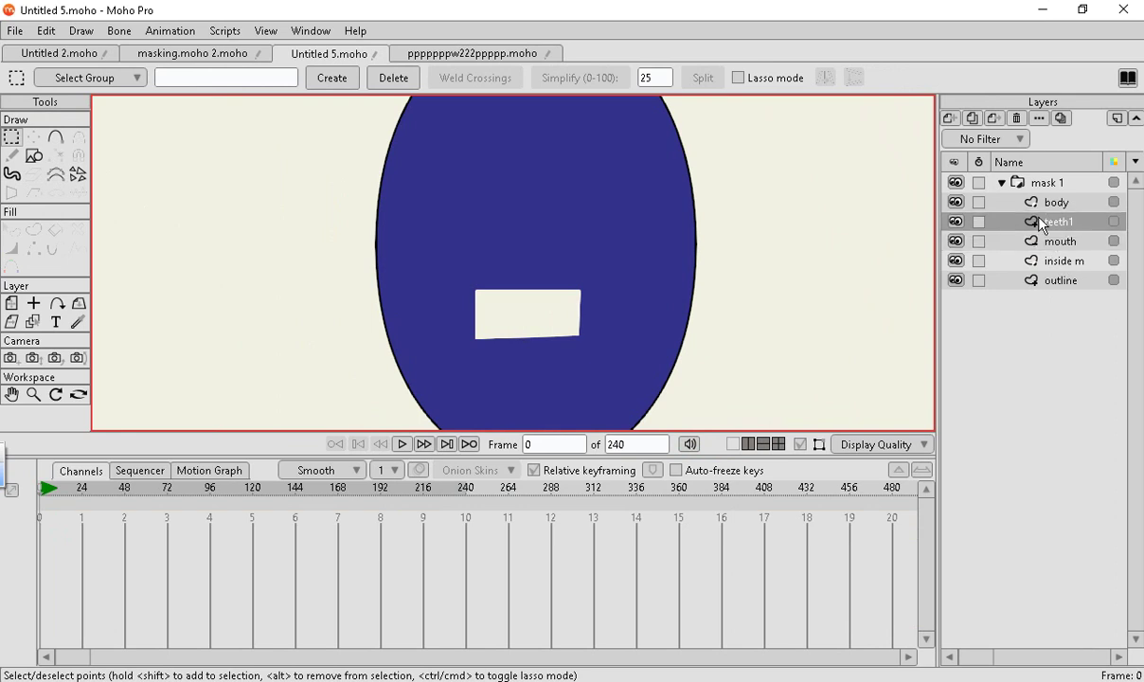
Draw an oval on the "inside m" layer that fully covers the rectangular mouth opening.
{"action": "left_click", "coordinate": [1060, 260]}
{"action": "double_click", "coordinate": [1053, 263]}
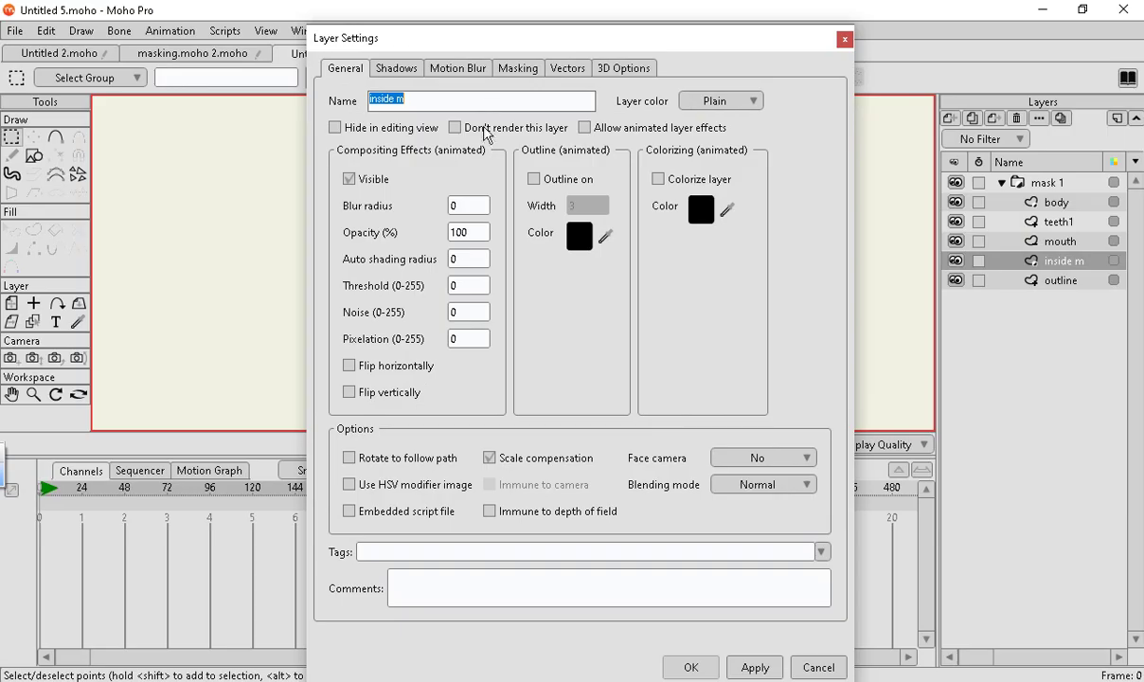
{"action": "left_click", "coordinate": [843, 40]}
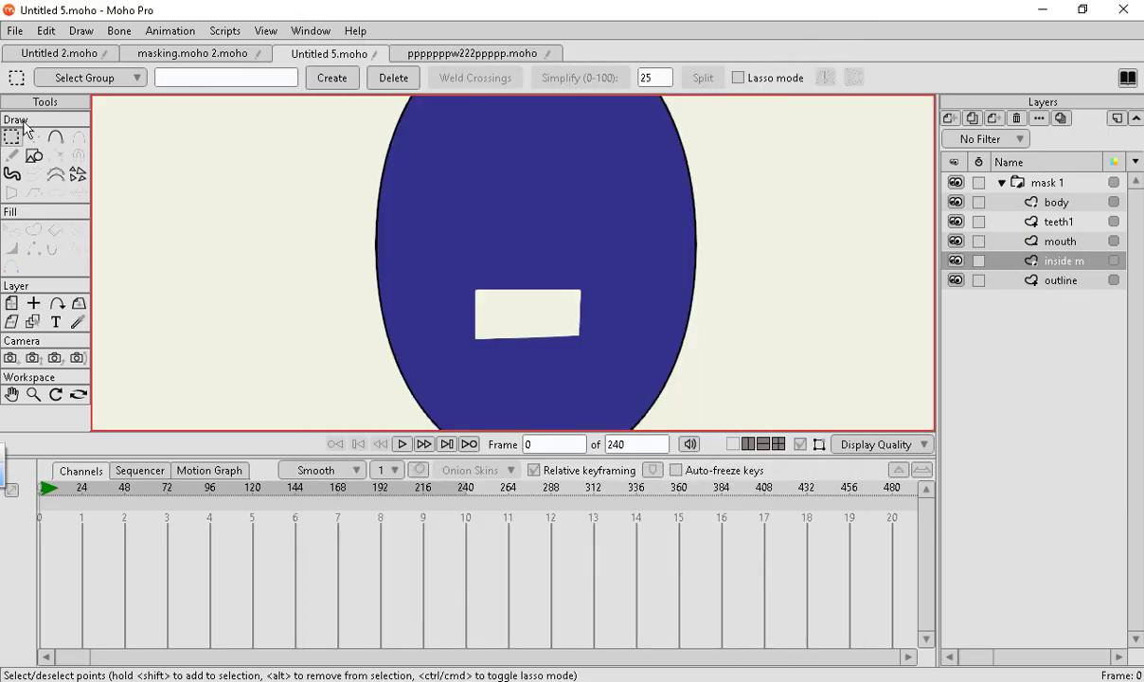
{"action": "left_click", "coordinate": [33, 155]}
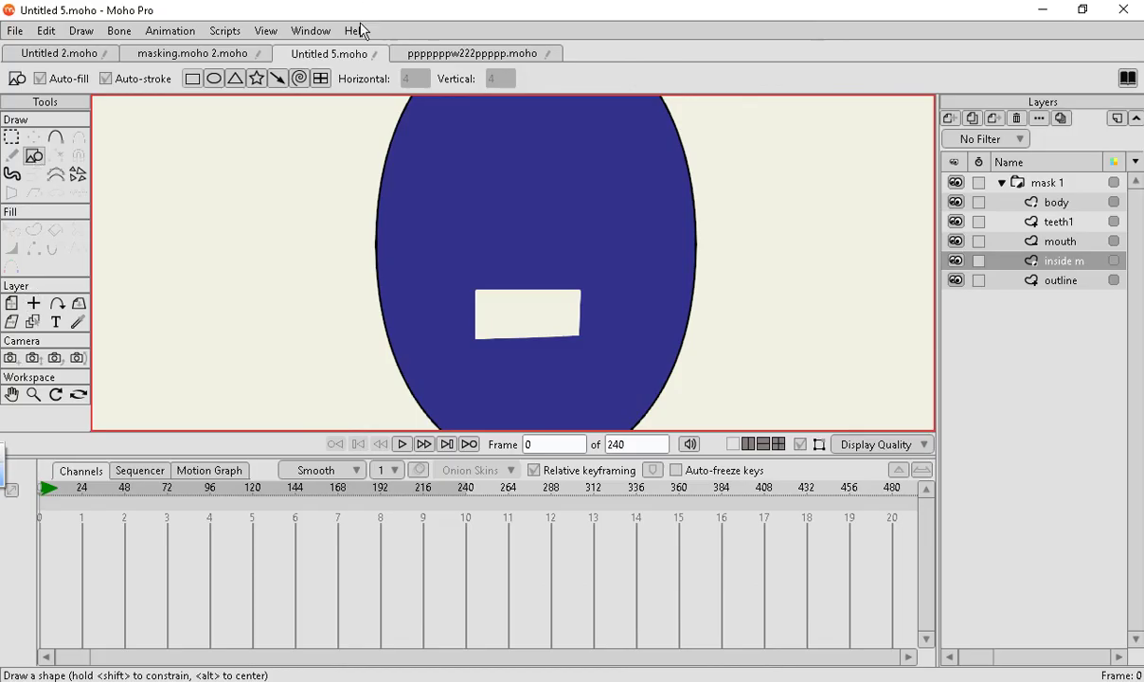
{"action": "left_click", "coordinate": [214, 79]}
{"action": "scroll", "coordinate": [495, 297], "scroll_direction": "up", "scroll_amount": 1}
{"action": "left_click_drag", "start_coordinate": [436, 255], "coordinate": [620, 365]}
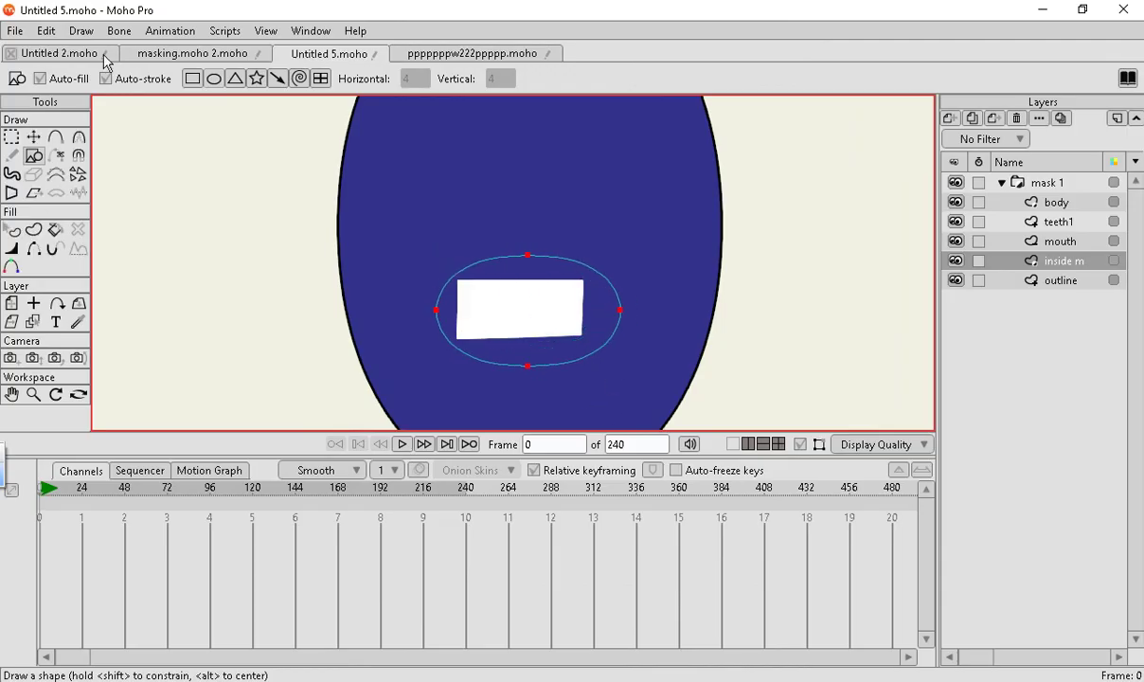
Change the fill colour of the oval on the "inside m" layer to dark red.
{"action": "left_click", "coordinate": [13, 230]}
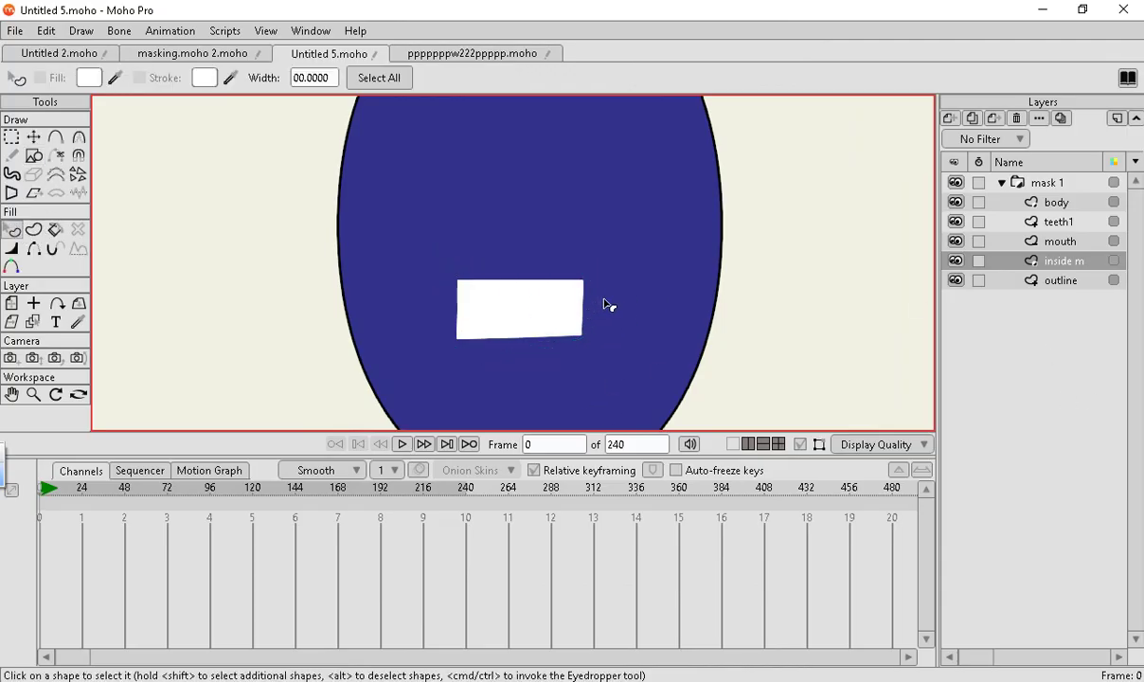
{"action": "left_click", "coordinate": [568, 293]}
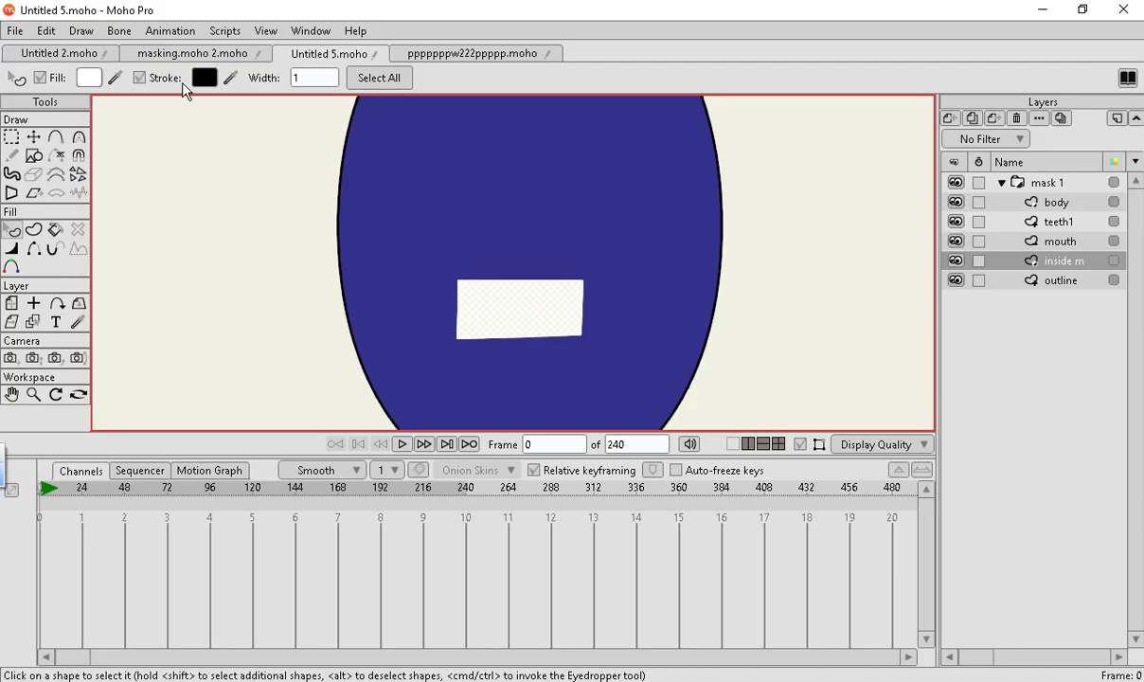
{"action": "left_click", "coordinate": [89, 78]}
{"action": "left_click_drag", "start_coordinate": [563, 369], "coordinate": [626, 366]}
{"action": "left_click", "coordinate": [685, 487]}
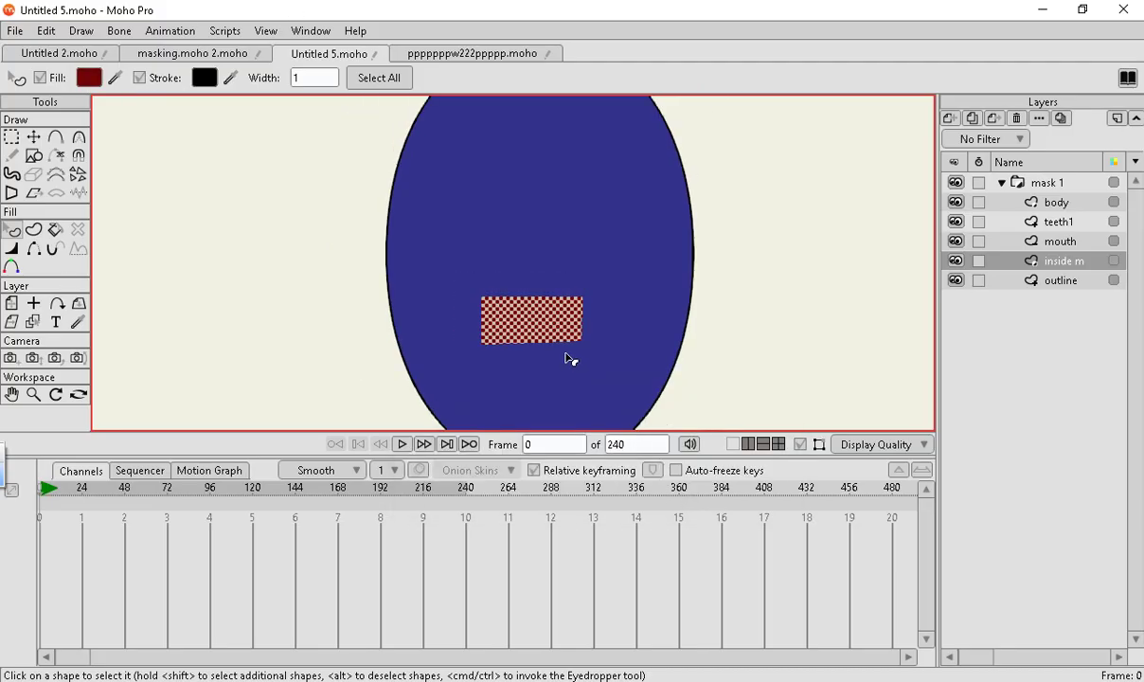
Raise both lower corner points of the mouth shape almost to its upper edge, with the right one at about X -0.519, Y 0.050.
{"action": "left_click", "coordinate": [35, 139]}
{"action": "left_click_drag", "start_coordinate": [674, 355], "coordinate": [680, 357]}
{"action": "left_click", "coordinate": [1050, 241]}
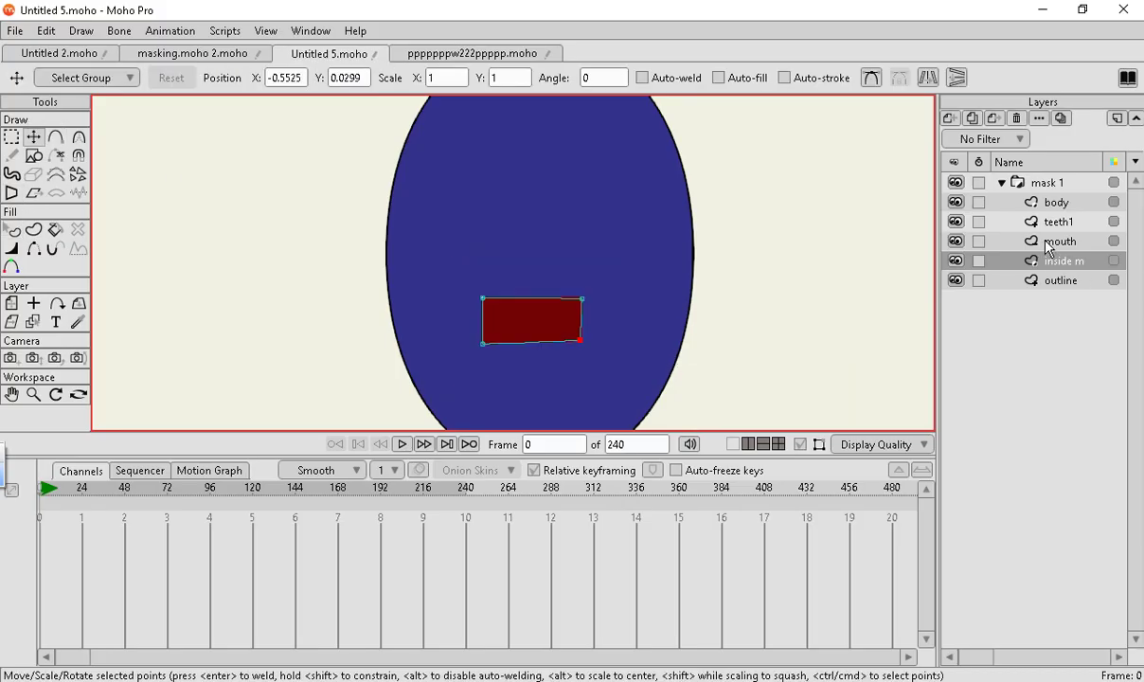
{"action": "scroll", "coordinate": [579, 312], "scroll_direction": "up", "scroll_amount": 4}
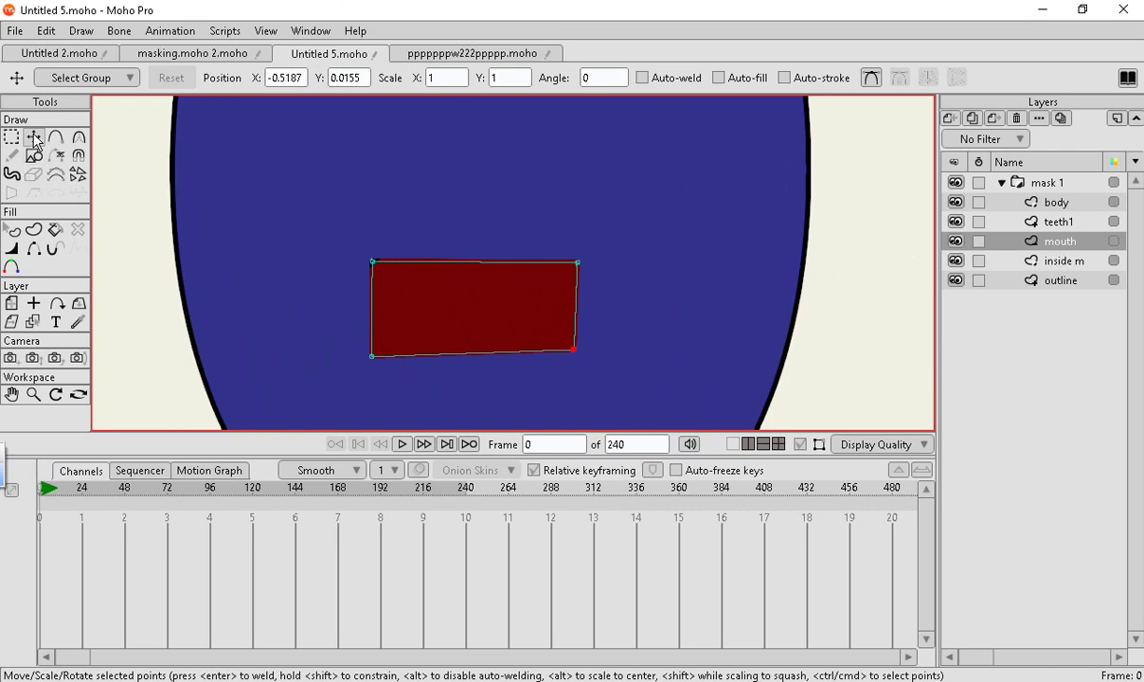
{"action": "left_click_drag", "start_coordinate": [379, 366], "coordinate": [375, 264]}
{"action": "left_click_drag", "start_coordinate": [574, 350], "coordinate": [576, 271]}
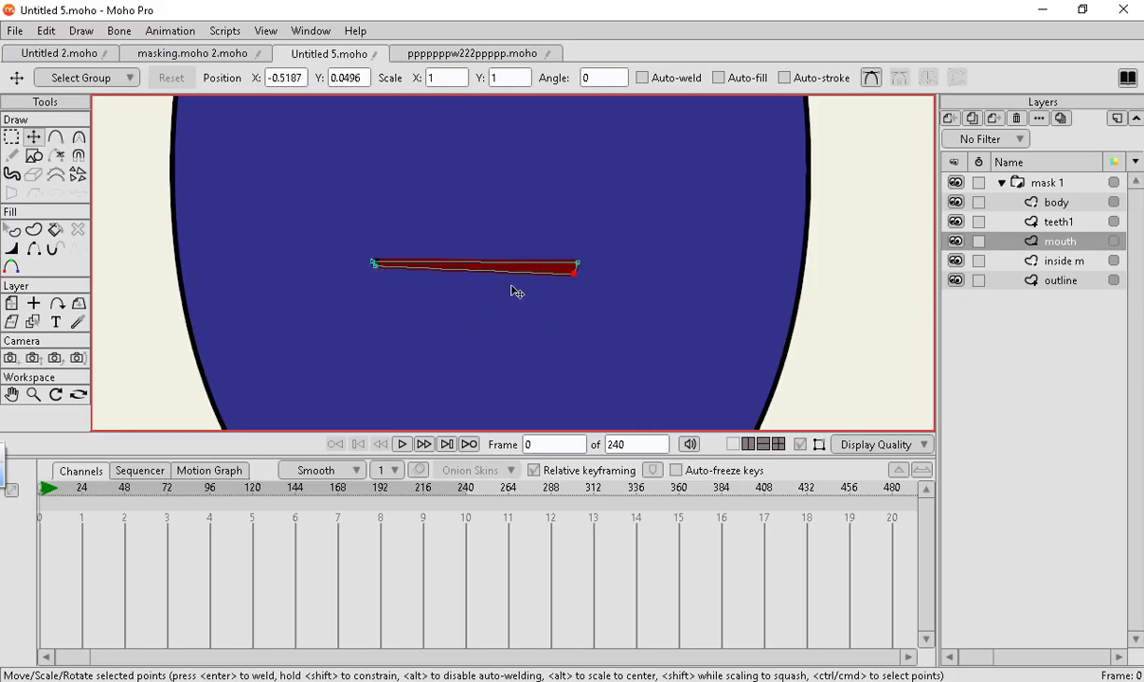
Rotate the whole mouth shape into a diagonal slit rising to the right, centred at about X -0.556, Y 0.046.
{"action": "scroll", "coordinate": [516, 289], "scroll_direction": "up", "scroll_amount": 3}
{"action": "mouse_move", "coordinate": [484, 274]}
{"action": "left_mouse_down"}
{"action": "mouse_move", "coordinate": [484, 377]}
{"action": "mouse_move", "coordinate": [508, 316]}
{"action": "mouse_move", "coordinate": [494, 301]}
{"action": "mouse_move", "coordinate": [513, 309]}
{"action": "mouse_move", "coordinate": [503, 289]}
{"action": "left_mouse_up"}
{"action": "scroll", "coordinate": [511, 247], "scroll_direction": "down", "scroll_amount": 5}
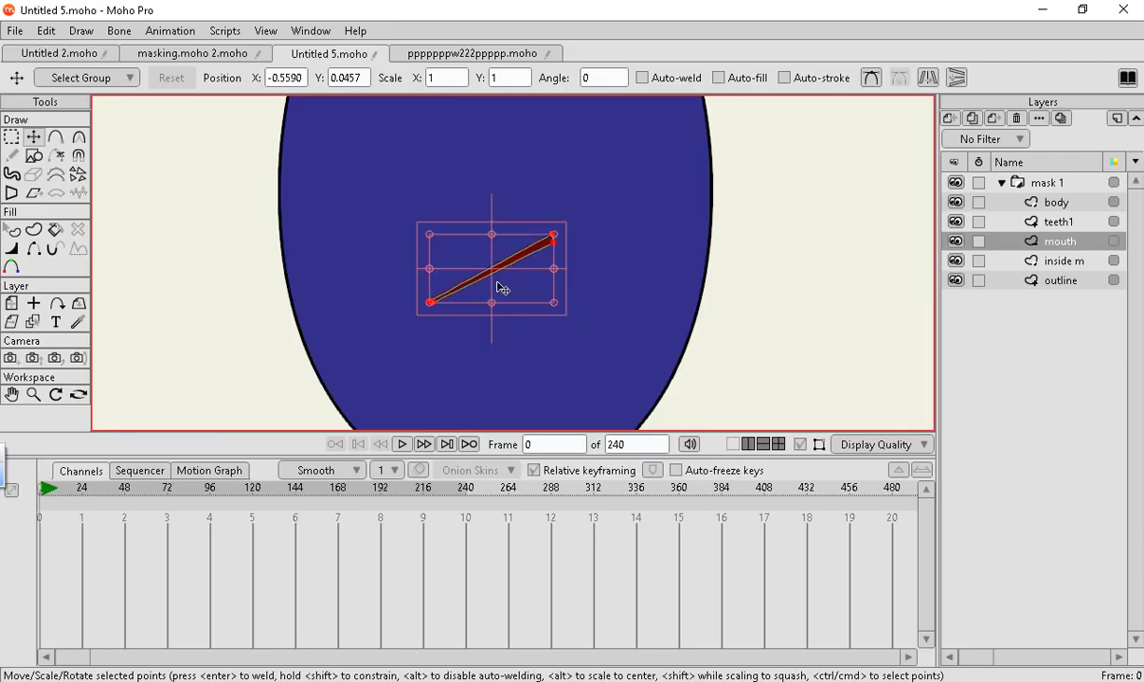
{"action": "scroll", "coordinate": [525, 256], "scroll_direction": "up", "scroll_amount": 2}
{"action": "left_click_drag", "start_coordinate": [572, 223], "coordinate": [572, 255]}
{"action": "scroll", "coordinate": [559, 327], "scroll_direction": "up", "scroll_amount": 1}
{"action": "left_click_drag", "start_coordinate": [558, 326], "coordinate": [543, 206]}
{"action": "scroll", "coordinate": [541, 284], "scroll_direction": "down", "scroll_amount": 3}
{"action": "scroll", "coordinate": [472, 334], "scroll_direction": "up", "scroll_amount": 3}
{"action": "scroll", "coordinate": [544, 246], "scroll_direction": "up", "scroll_amount": 3}
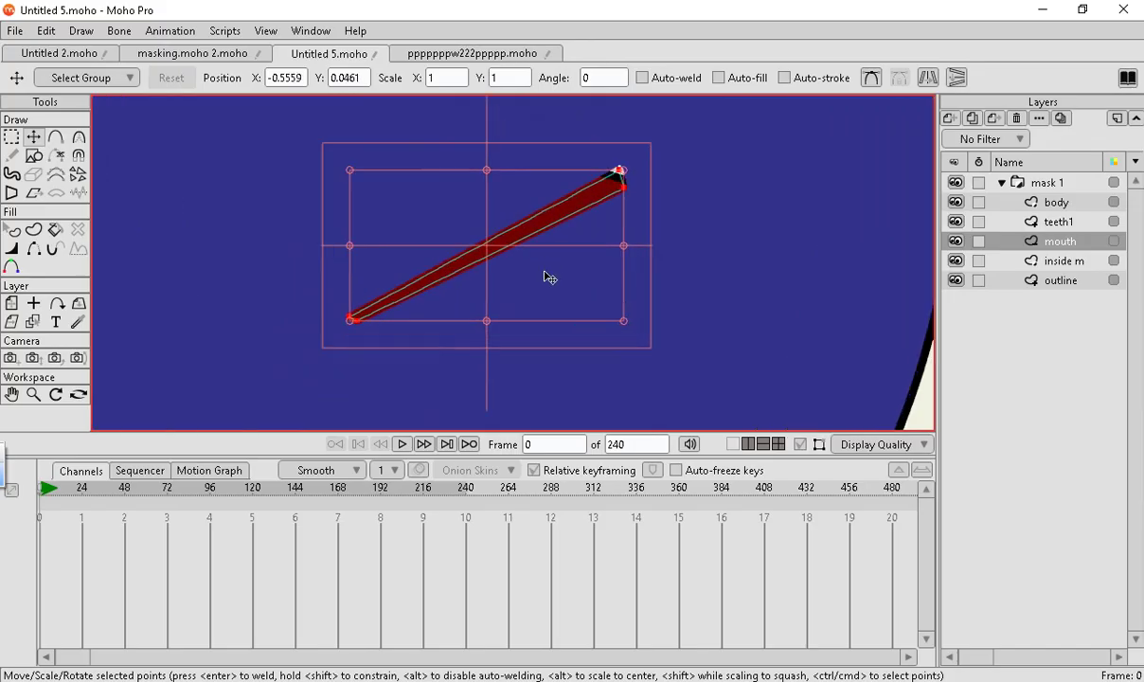
Rotate the mouth shape back to a nearly horizontal slit and select the "inside m" layer to show its oval.
{"action": "scroll", "coordinate": [606, 208], "scroll_direction": "up", "scroll_amount": 2}
{"action": "left_click_drag", "start_coordinate": [659, 158], "coordinate": [657, 257]}
{"action": "left_click", "coordinate": [1072, 262]}
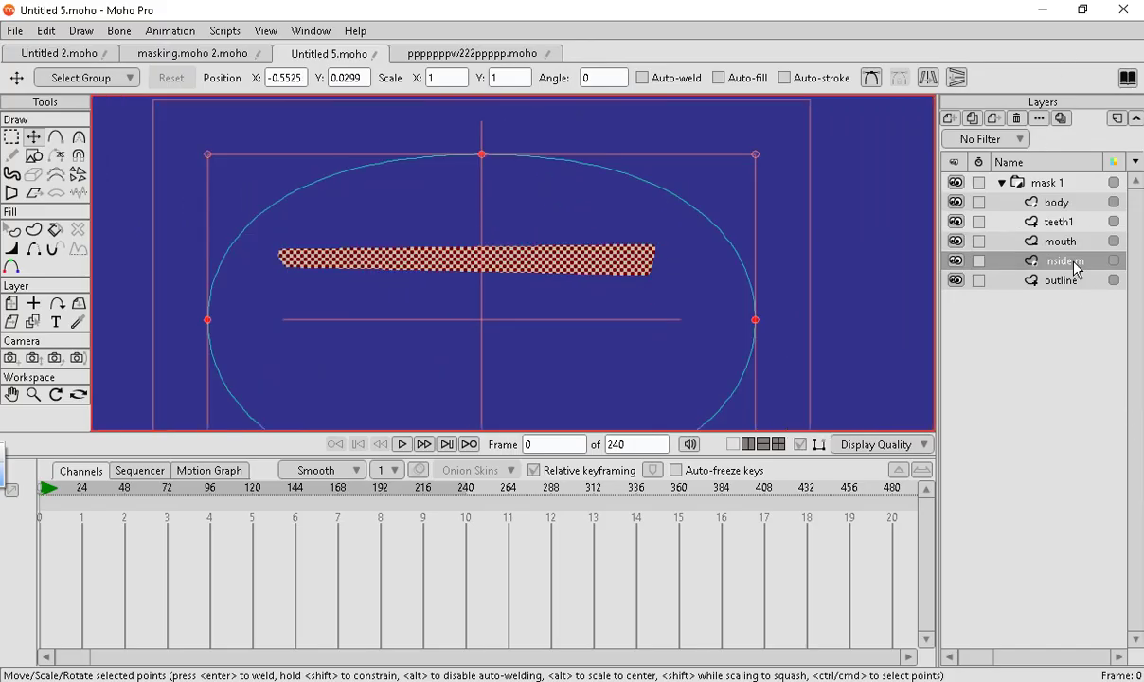
{"action": "scroll", "coordinate": [569, 252], "scroll_direction": "down", "scroll_amount": 3}
{"action": "scroll", "coordinate": [568, 265], "scroll_direction": "up", "scroll_amount": 2}
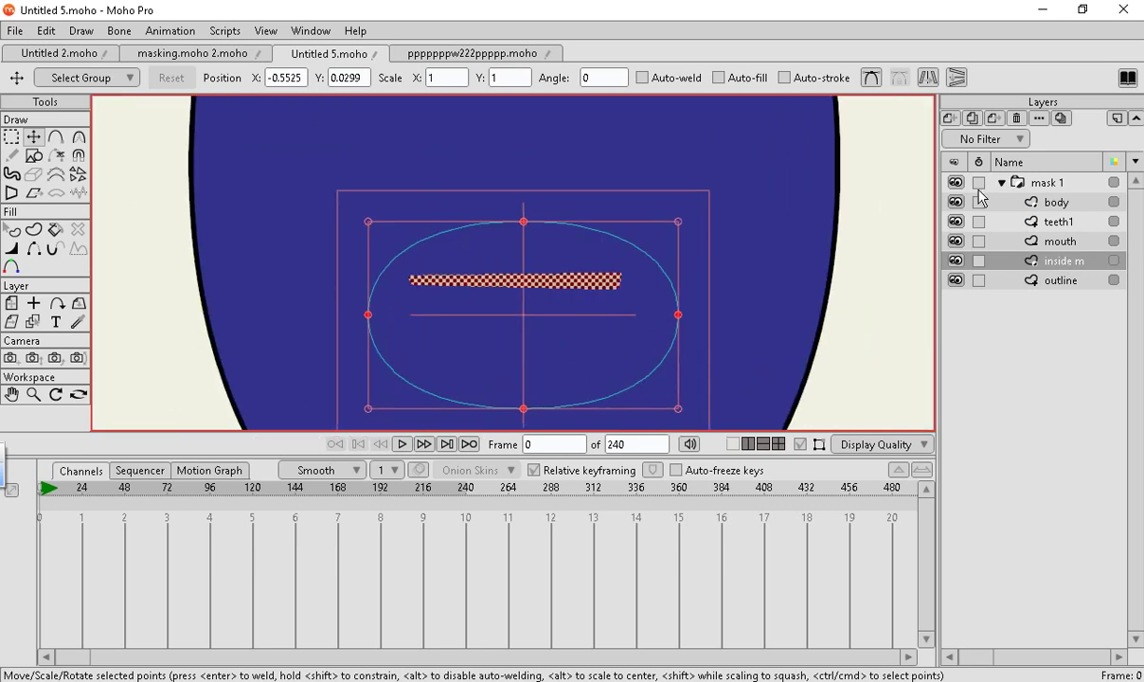
Draw a wide oval on the "teeth1" layer overlapping the mouth slit and extending above it, centred at about X -0.562, Y 0.057.
{"action": "left_click", "coordinate": [1054, 224]}
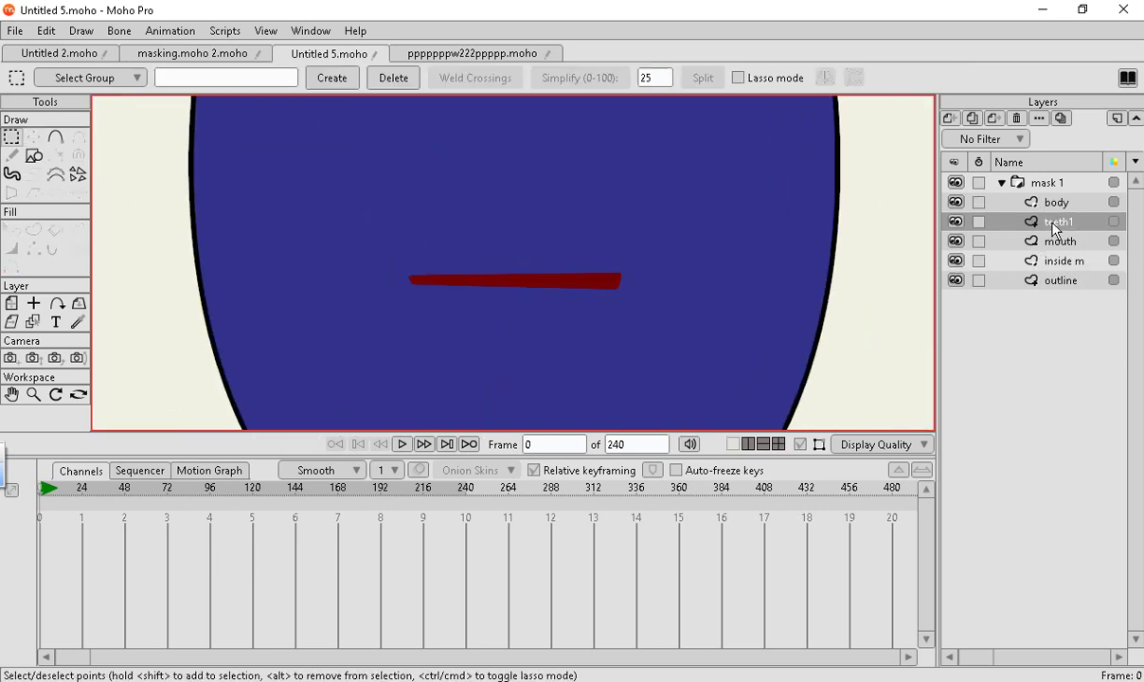
{"action": "left_click", "coordinate": [34, 156]}
{"action": "left_click", "coordinate": [214, 80]}
{"action": "left_click_drag", "start_coordinate": [393, 215], "coordinate": [605, 294]}
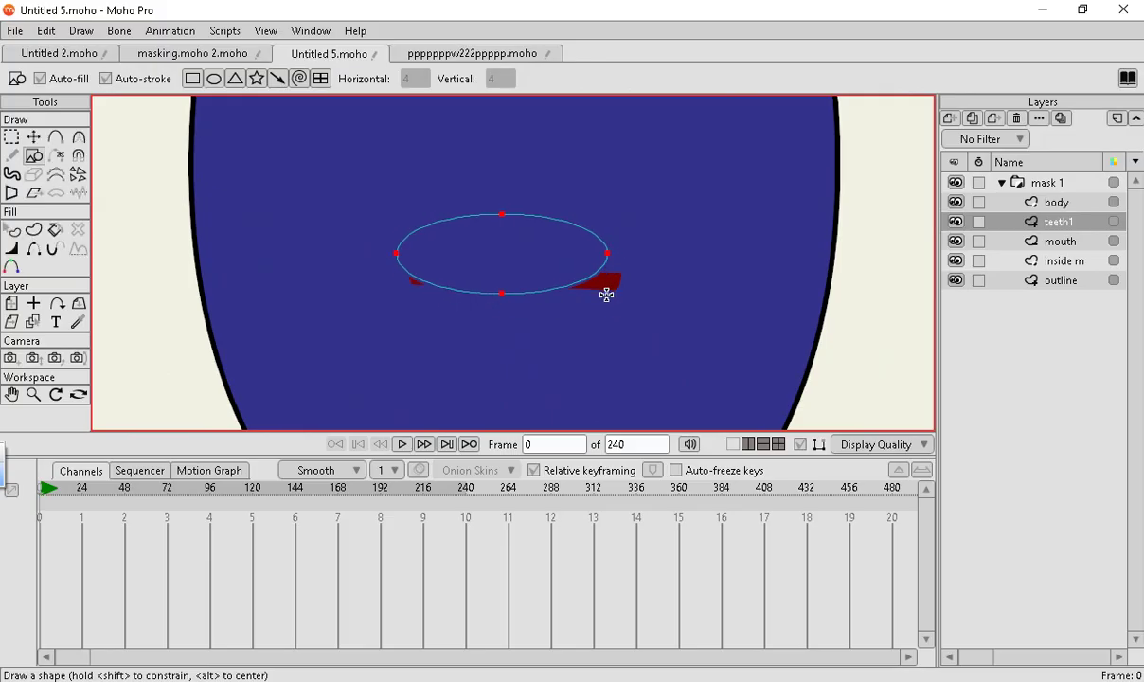
Inspect the fill and stroke of the oval on the "teeth1" layer and how much of it overlaps the mouth slit.
{"action": "left_click", "coordinate": [9, 230]}
{"action": "left_click", "coordinate": [475, 283]}
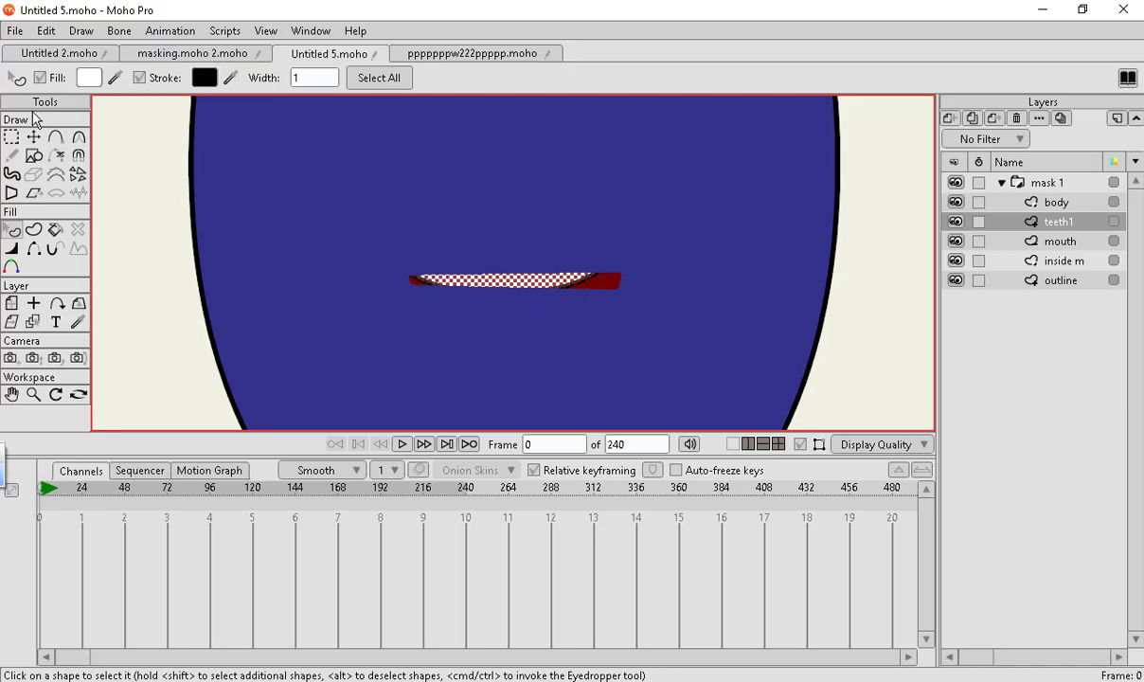
{"action": "left_click", "coordinate": [33, 136]}
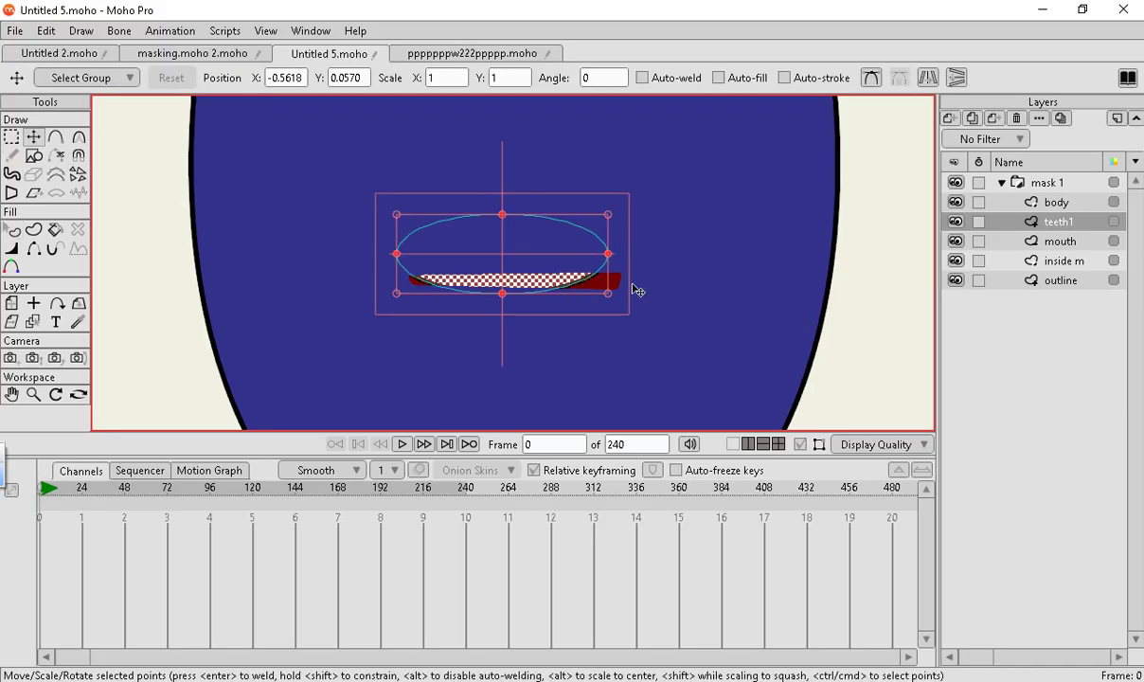
{"action": "left_click", "coordinate": [688, 317]}
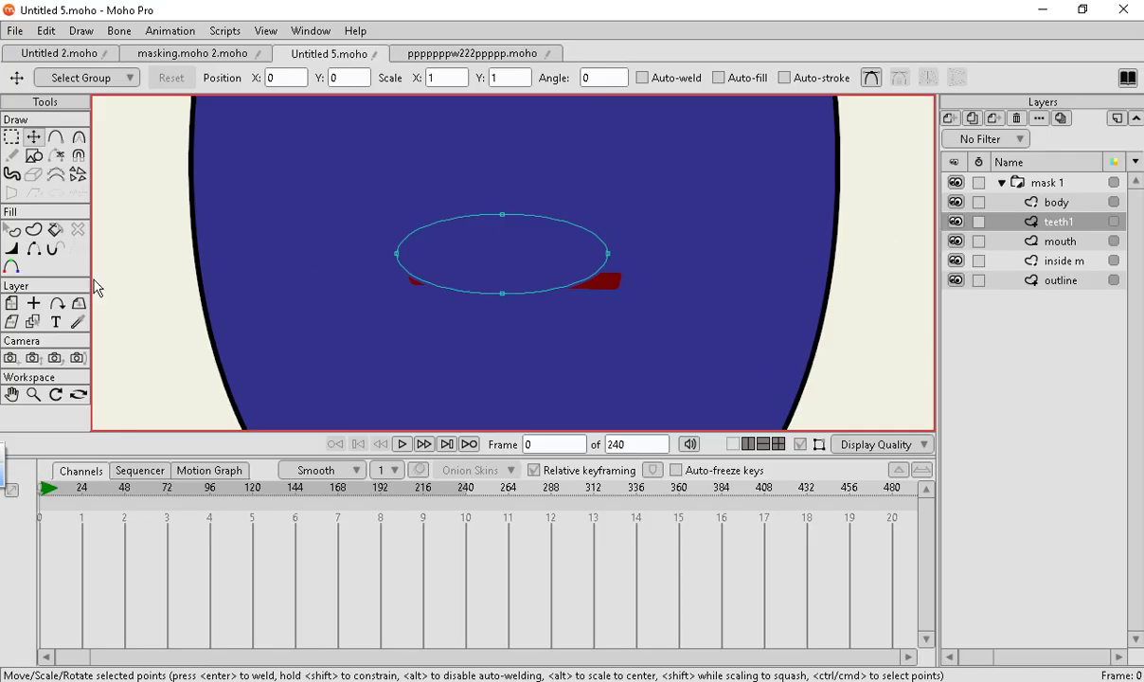
{"action": "left_click", "coordinate": [13, 228]}
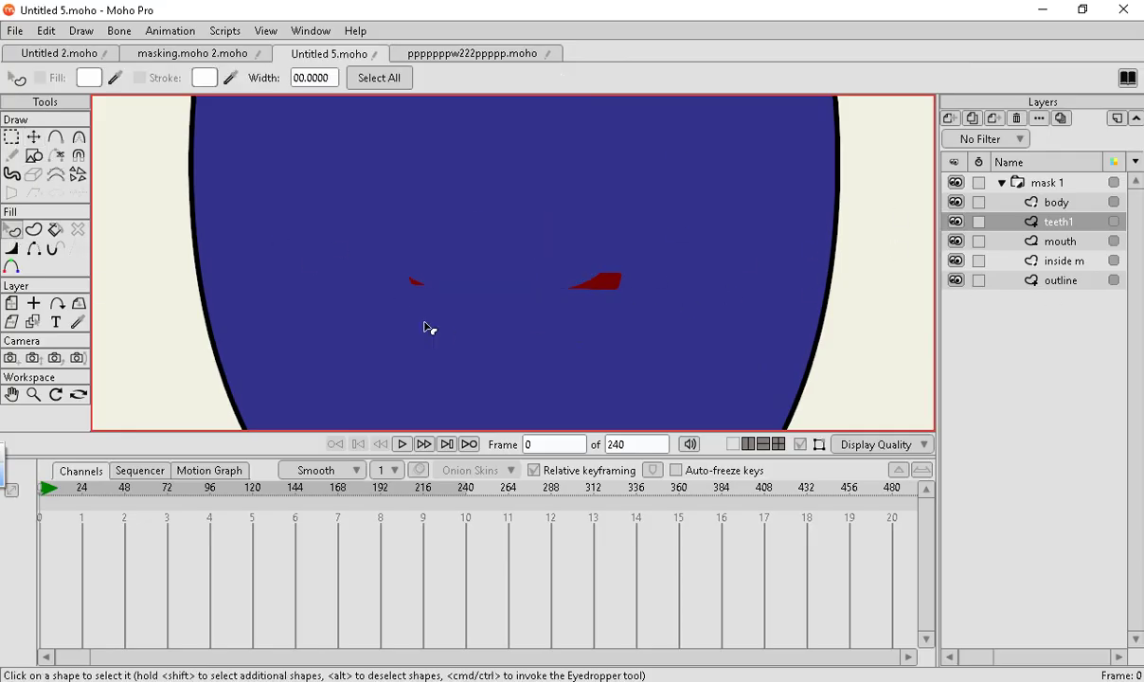
{"action": "left_click", "coordinate": [537, 255]}
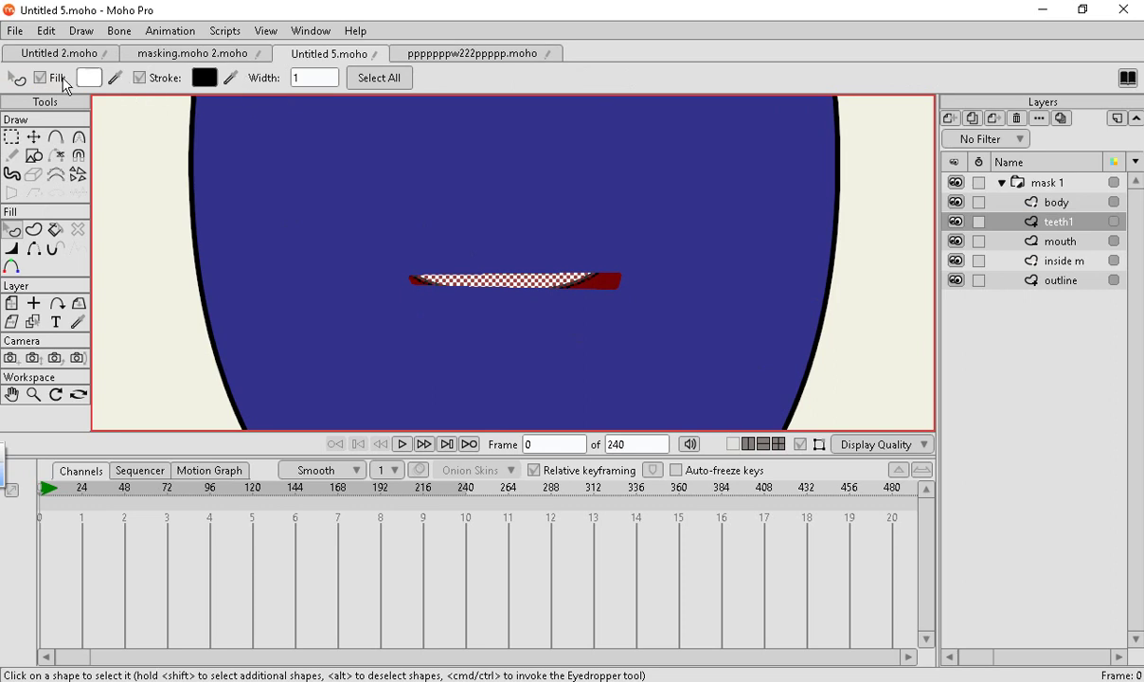
{"action": "left_click", "coordinate": [532, 348]}
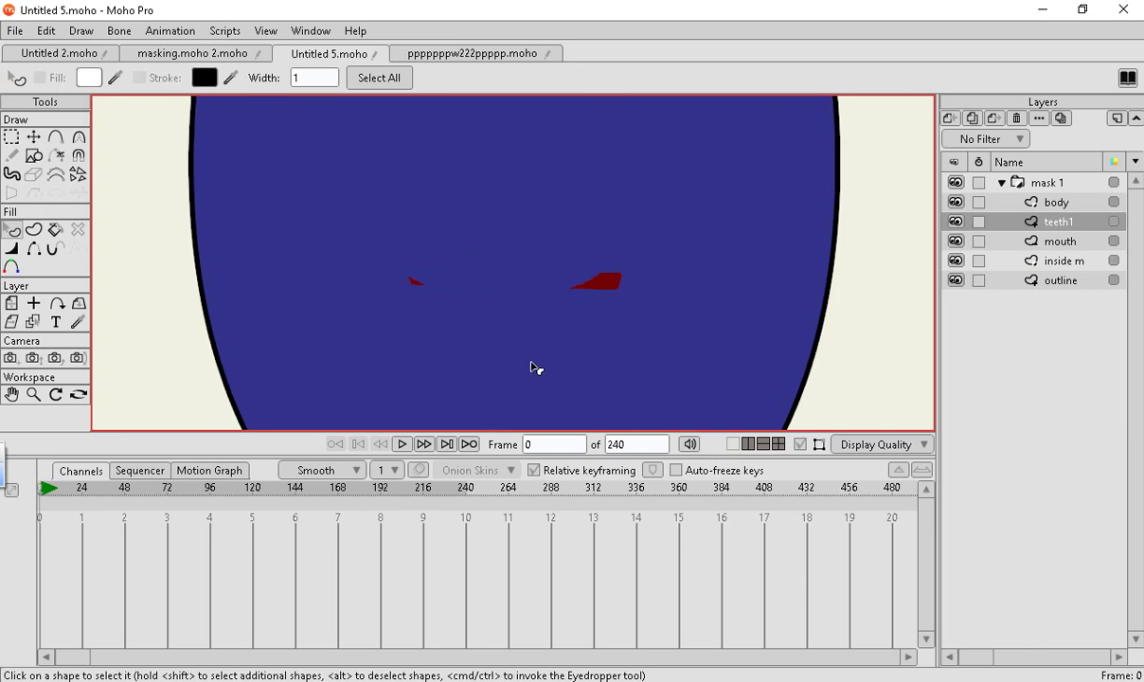
{"action": "left_click", "coordinate": [618, 284]}
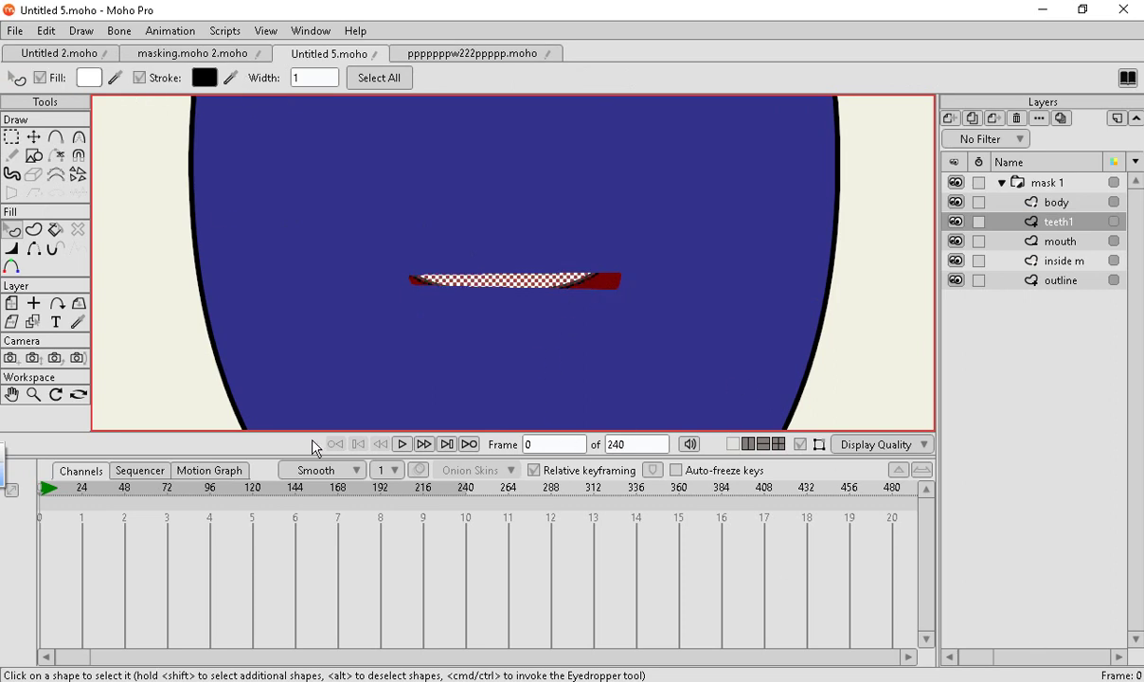
{"action": "left_click", "coordinate": [34, 138]}
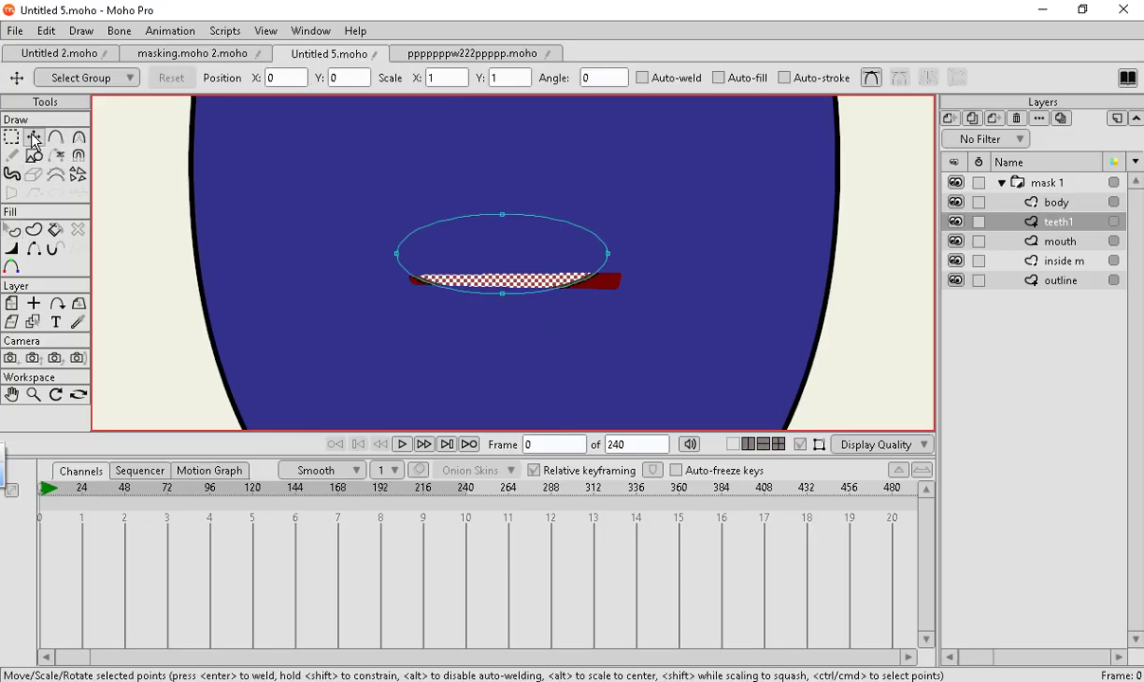
{"action": "left_click", "coordinate": [753, 339]}
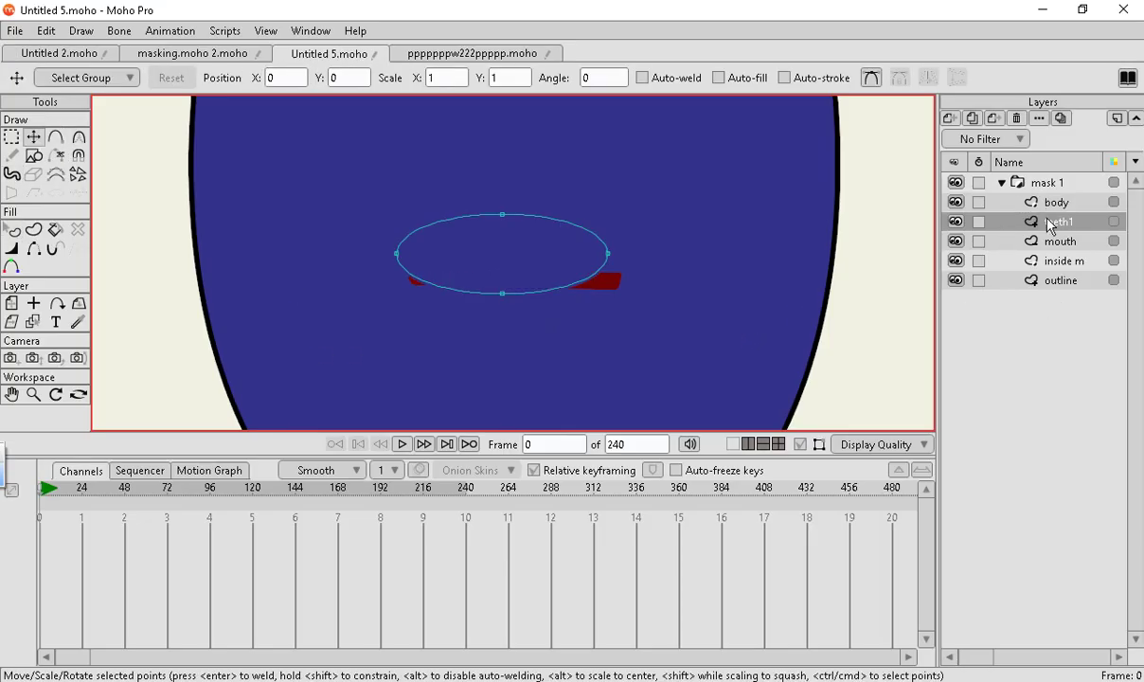
Pull both lower corner points of the mouth shape down to reopen it, with the left one at about X -0.597, Y 0.026.
{"action": "left_click", "coordinate": [1011, 239]}
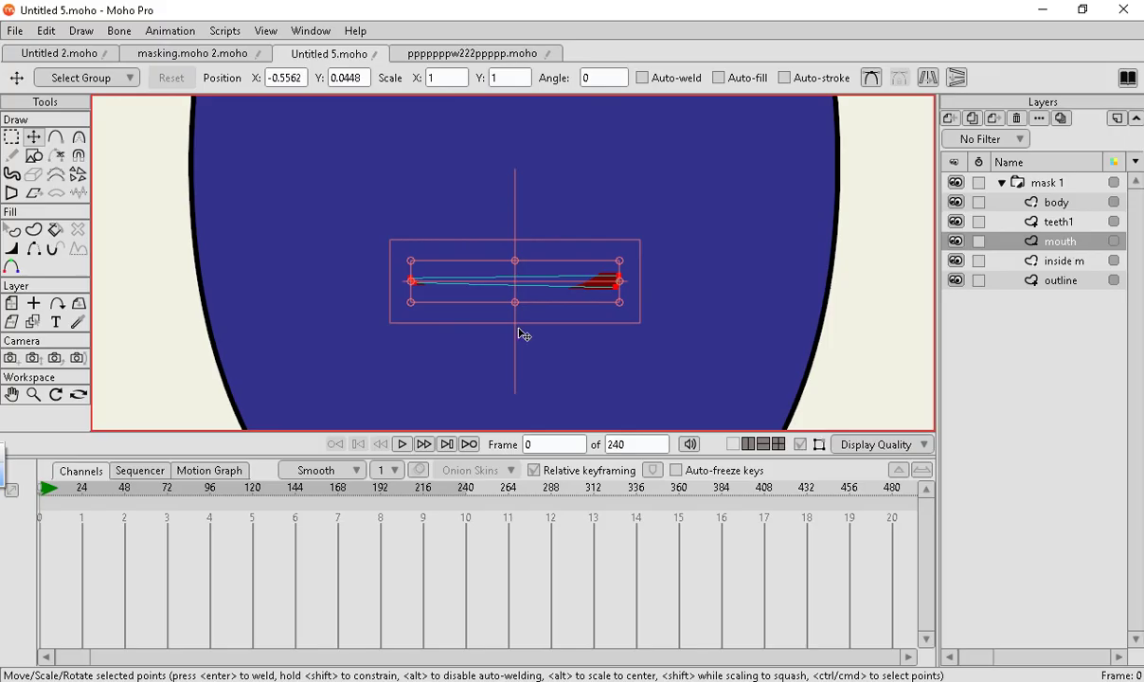
{"action": "scroll", "coordinate": [550, 319], "scroll_direction": "up", "scroll_amount": 3}
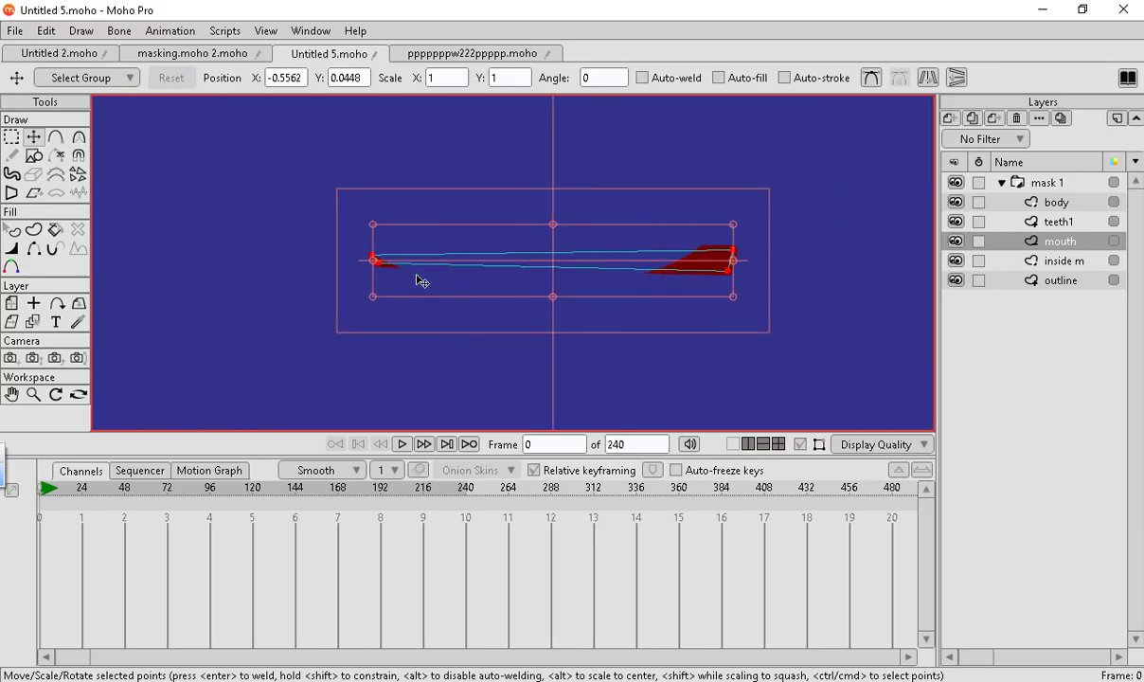
{"action": "left_click", "coordinate": [384, 311]}
{"action": "key", "text": "ctrl+a"}
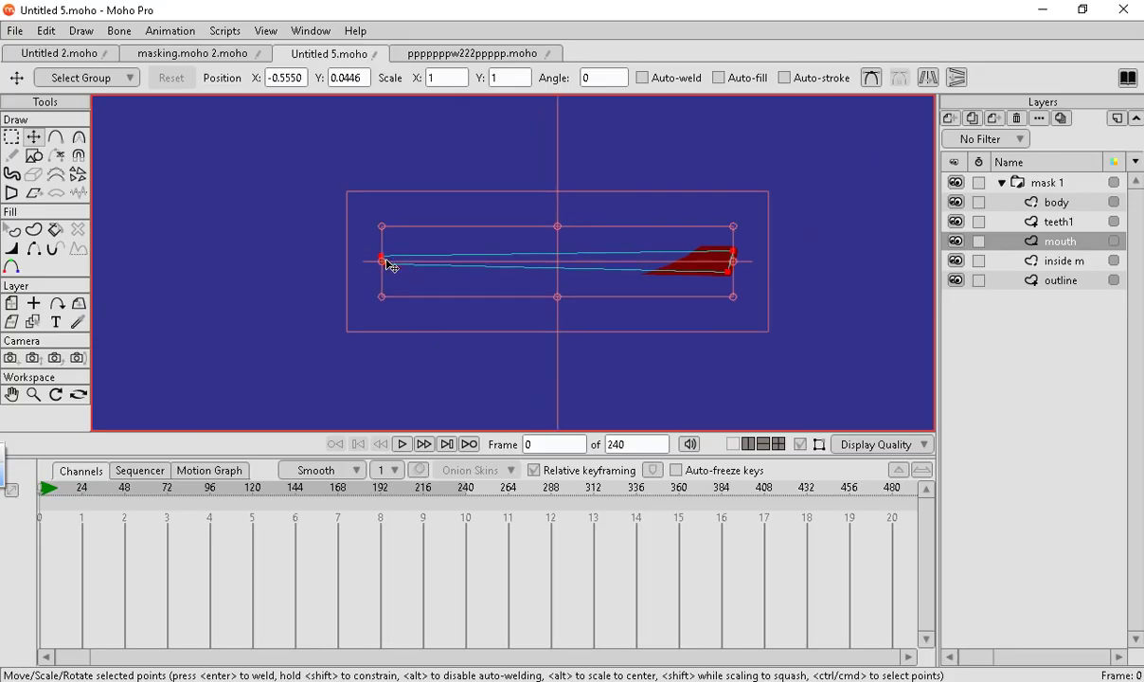
{"action": "left_click", "coordinate": [383, 262]}
{"action": "left_click_drag", "start_coordinate": [383, 263], "coordinate": [396, 333]}
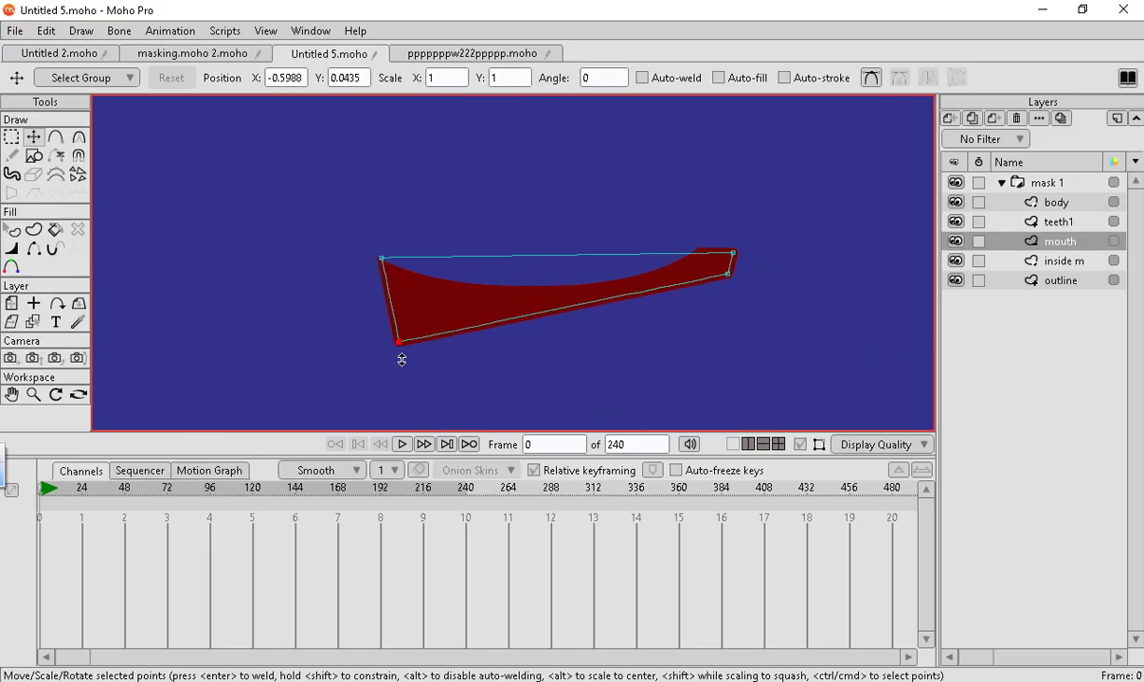
{"action": "left_click_drag", "start_coordinate": [727, 275], "coordinate": [727, 344]}
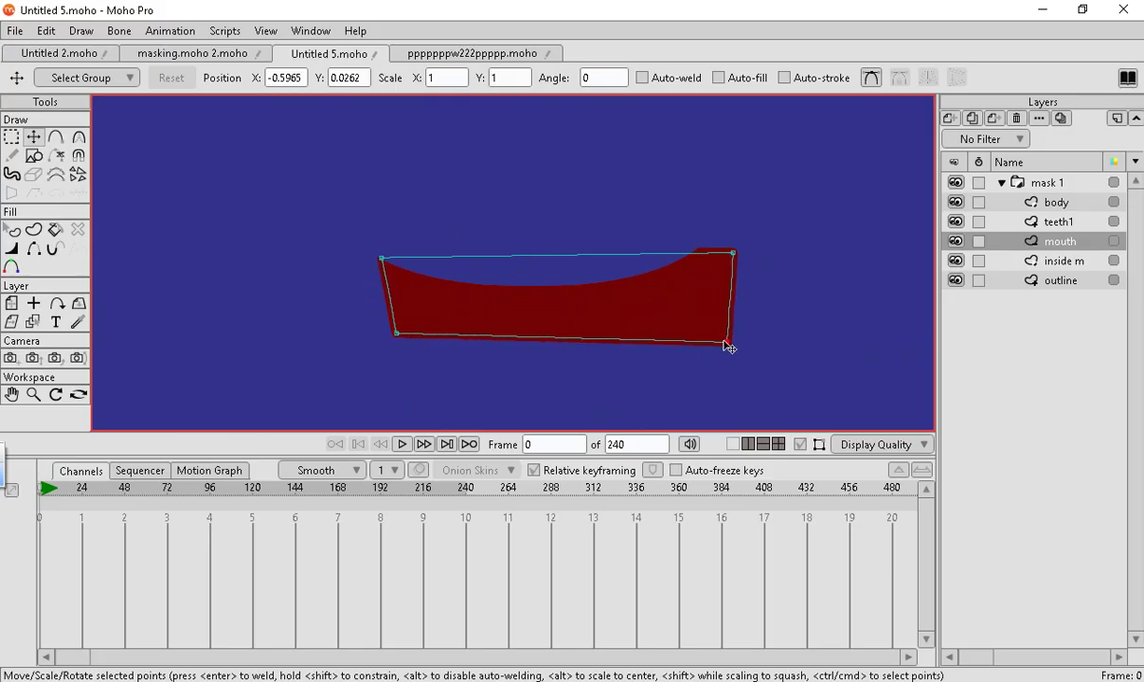
{"action": "key", "text": "ctrl+a"}
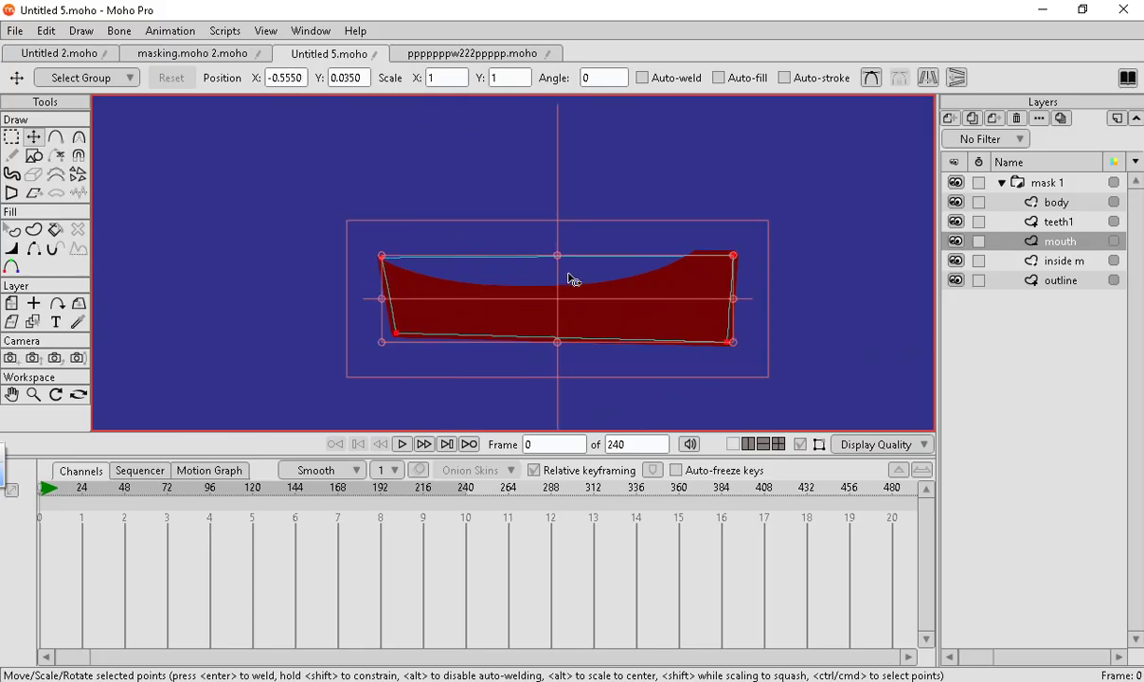
Move the "mouth" layer above the "teeth1" layer in the "mask 1" group.
{"action": "double_click", "coordinate": [1051, 242]}
{"action": "key", "text": "Return"}
{"action": "left_click_drag", "start_coordinate": [1009, 250], "coordinate": [1009, 230]}
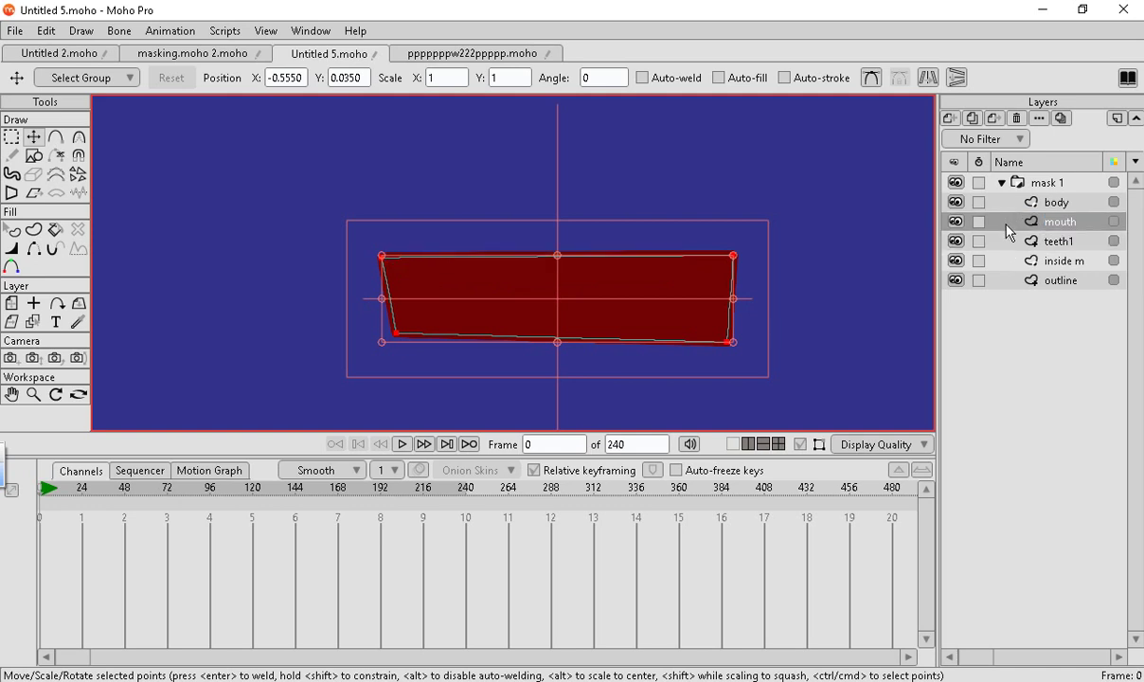
Try the "mouth" layer above the "body" layer and return it to between "body" and "teeth1".
{"action": "left_click_drag", "start_coordinate": [1007, 224], "coordinate": [1007, 200]}
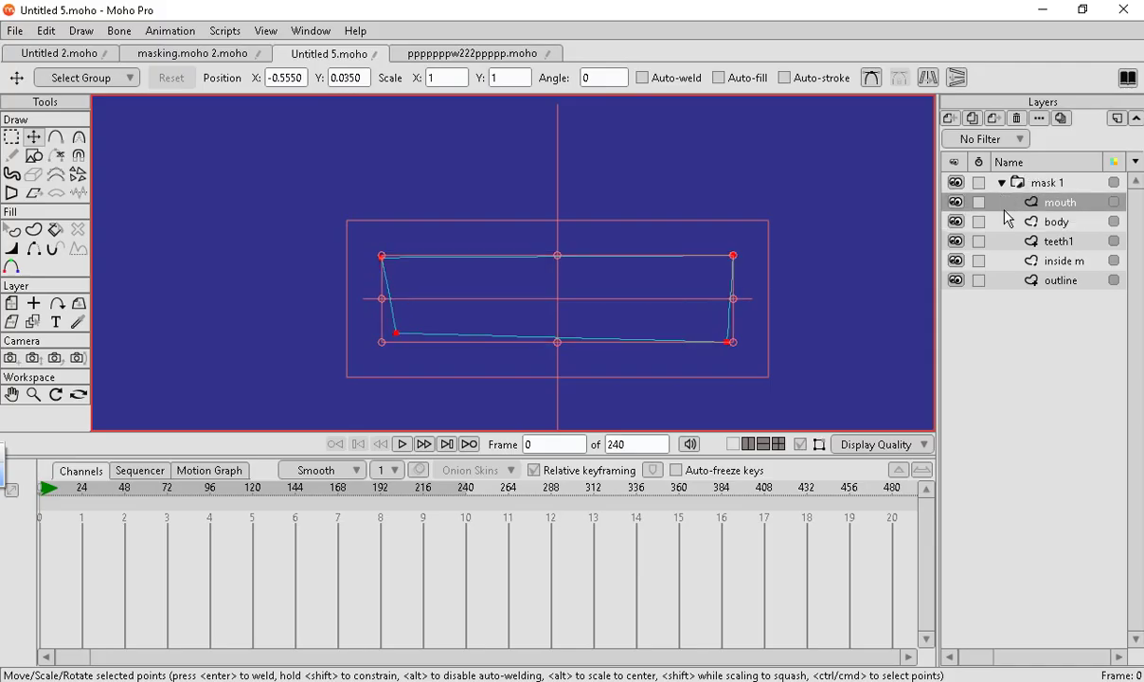
{"action": "left_click_drag", "start_coordinate": [1007, 202], "coordinate": [1007, 220]}
{"action": "left_click_drag", "start_coordinate": [1003, 200], "coordinate": [1007, 224]}
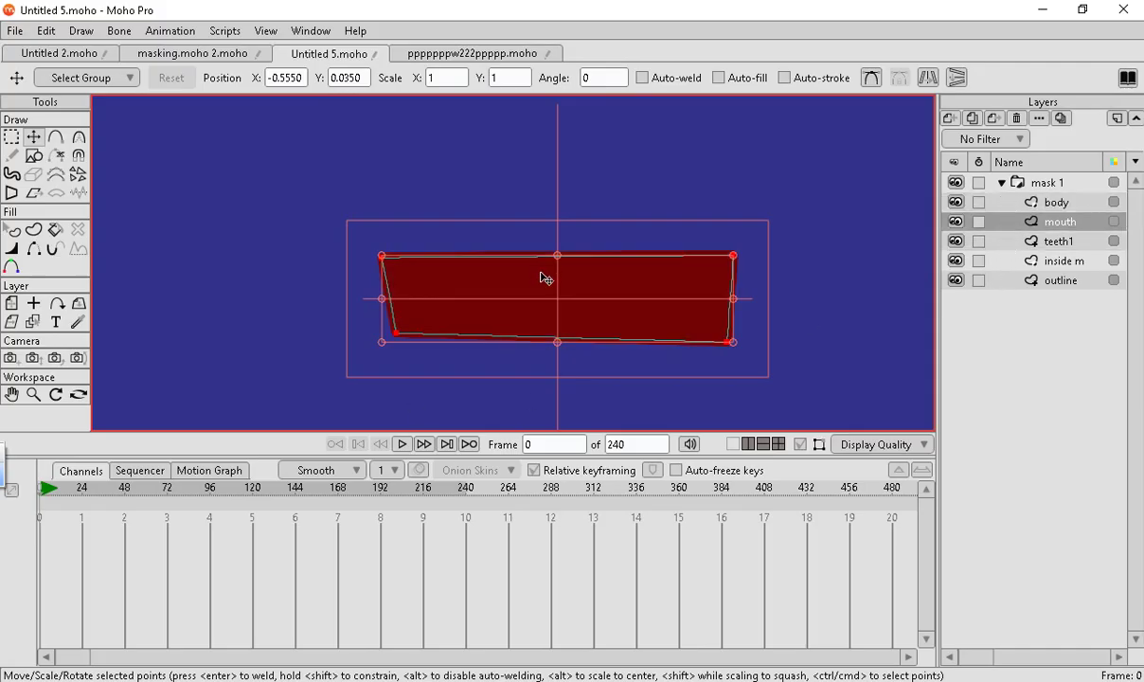
Compare the mouth opening with "teeth1" hidden and "inside m" repeatedly hidden and shown, and leave both layers visible.
{"action": "scroll", "coordinate": [543, 279], "scroll_direction": "down", "scroll_amount": 2}
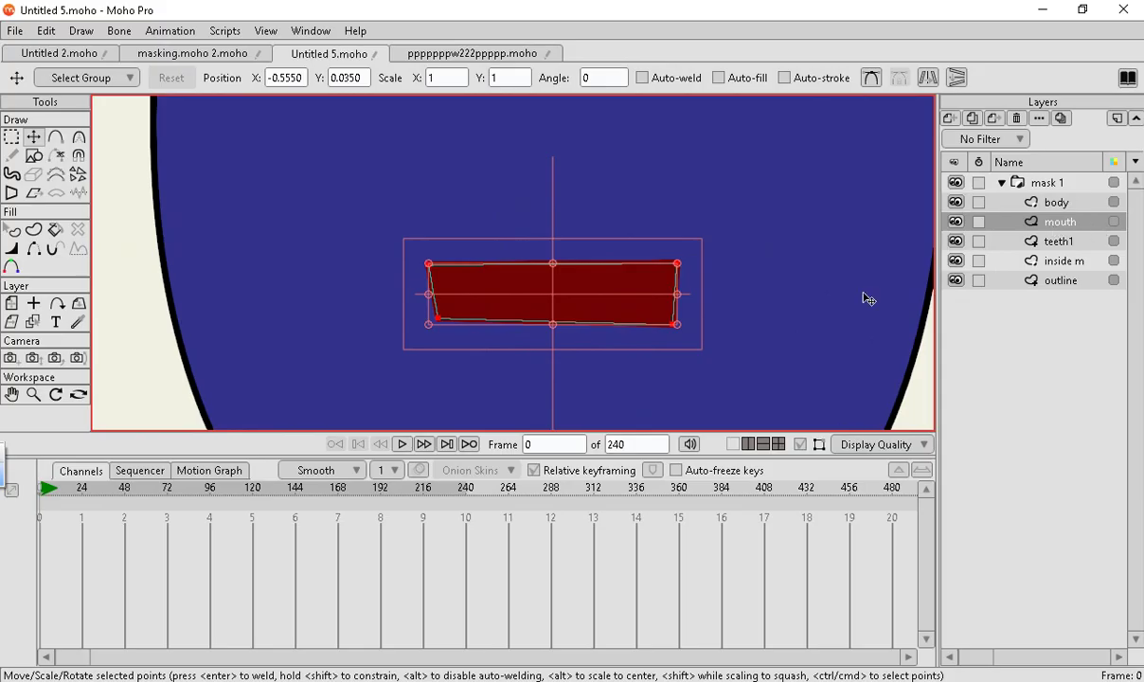
{"action": "left_click", "coordinate": [955, 241]}
{"action": "left_click", "coordinate": [955, 260]}
{"action": "left_click", "coordinate": [955, 261]}
{"action": "left_click", "coordinate": [955, 262]}
{"action": "left_click", "coordinate": [956, 261]}
{"action": "left_click", "coordinate": [955, 261]}
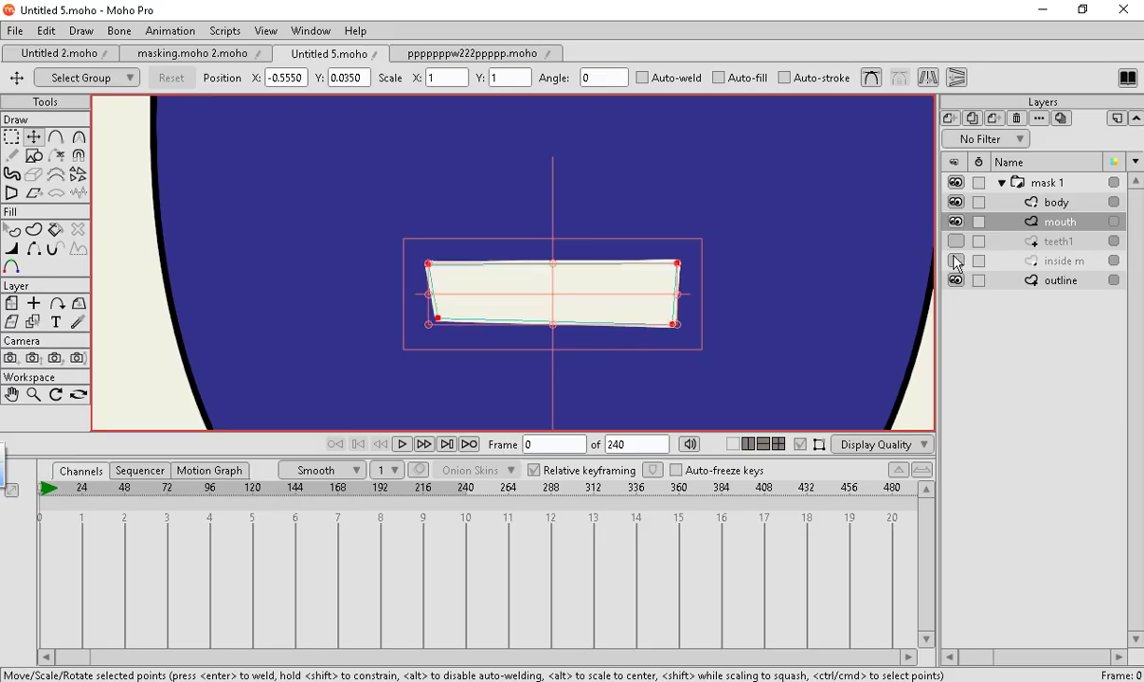
{"action": "left_click", "coordinate": [955, 262]}
{"action": "left_click", "coordinate": [956, 261]}
{"action": "left_click", "coordinate": [955, 262]}
{"action": "left_click", "coordinate": [955, 261]}
{"action": "left_click", "coordinate": [955, 261]}
{"action": "left_click", "coordinate": [955, 261]}
{"action": "left_click", "coordinate": [956, 261]}
{"action": "left_click", "coordinate": [955, 261]}
{"action": "left_click", "coordinate": [955, 262]}
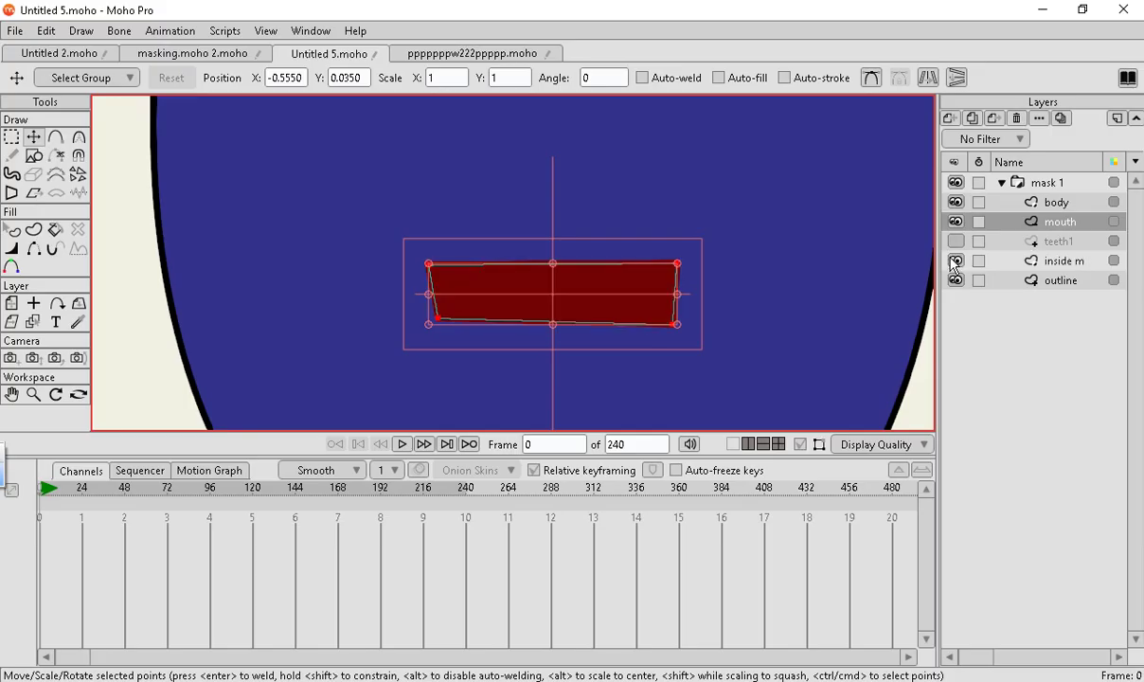
{"action": "left_click", "coordinate": [955, 241]}
Set the layer masking of the "teeth1" layer to "+ Add to mask".
{"action": "left_click", "coordinate": [1060, 242]}
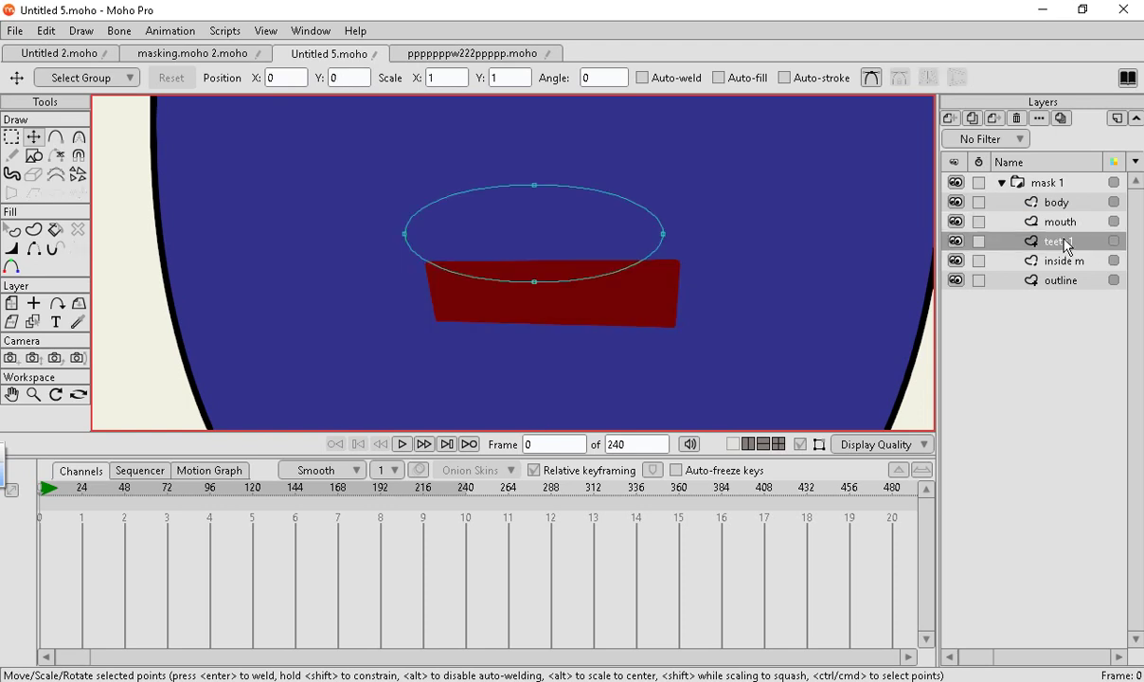
{"action": "double_click", "coordinate": [1058, 241]}
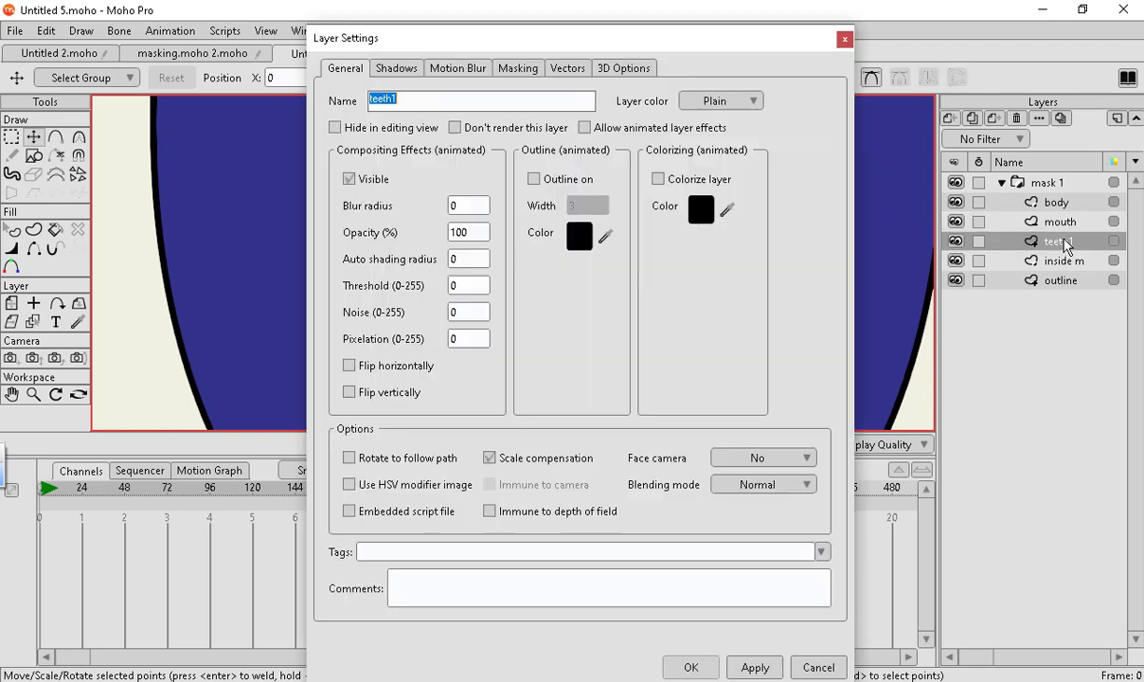
{"action": "left_click", "coordinate": [506, 70]}
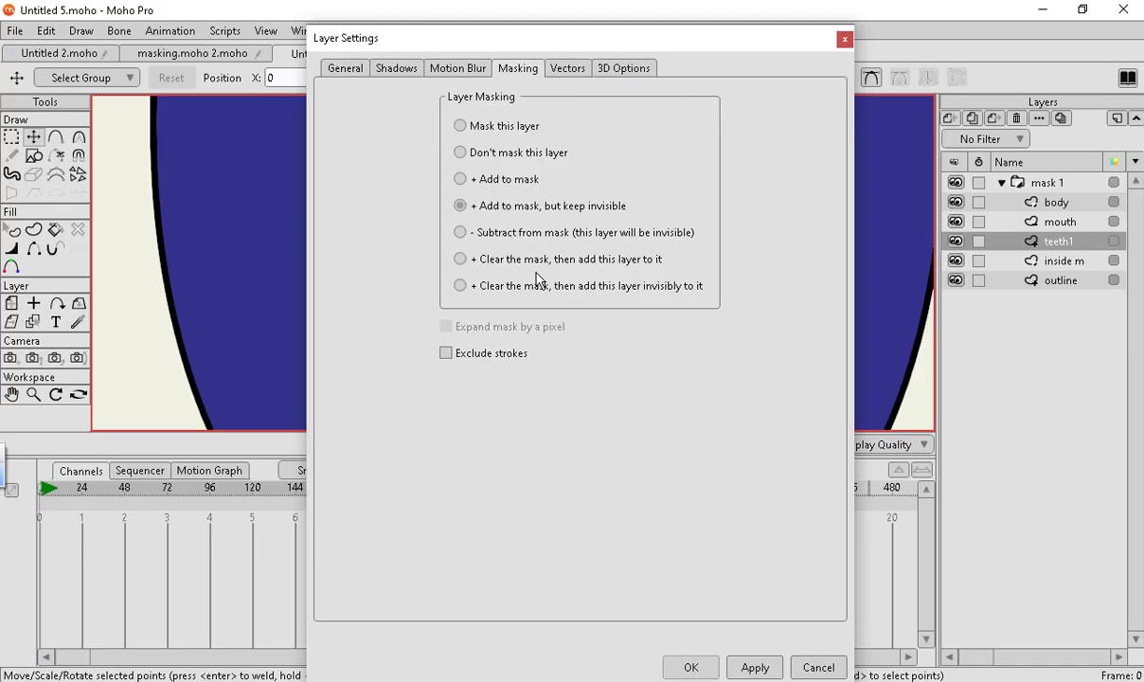
{"action": "left_click", "coordinate": [460, 179]}
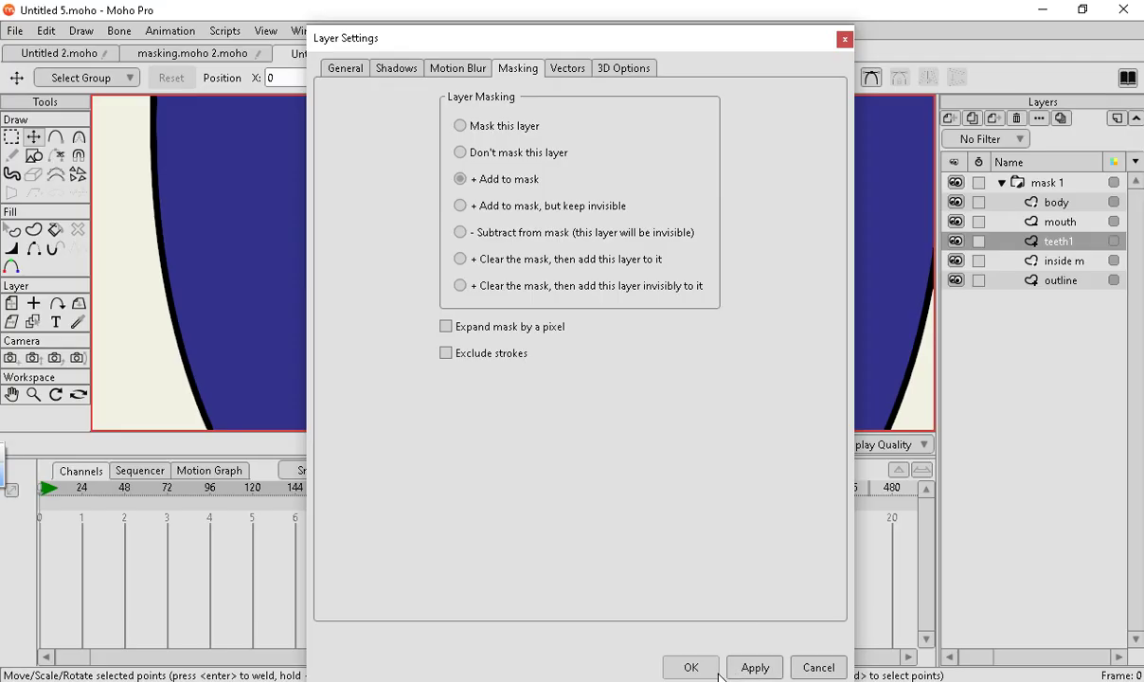
{"action": "left_click", "coordinate": [684, 674]}
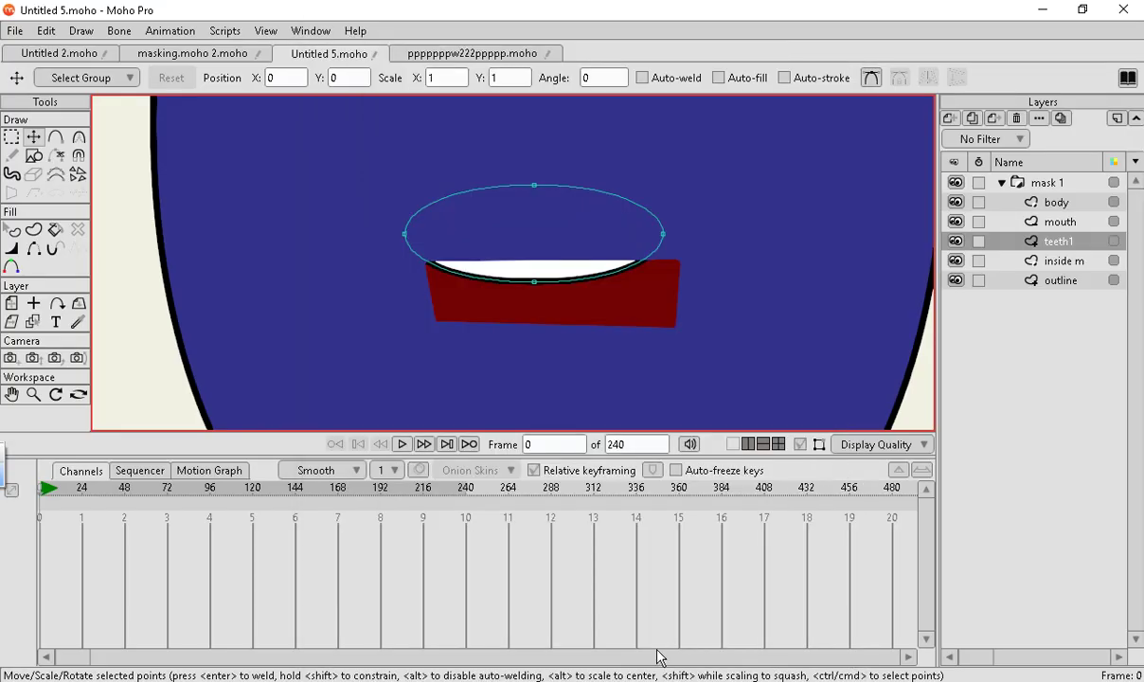
{"action": "scroll", "coordinate": [533, 282], "scroll_direction": "up", "scroll_amount": 5}
{"action": "scroll", "coordinate": [525, 274], "scroll_direction": "down", "scroll_amount": 6}
{"action": "scroll", "coordinate": [537, 286], "scroll_direction": "up", "scroll_amount": 3}
{"action": "scroll", "coordinate": [544, 294], "scroll_direction": "up", "scroll_amount": 1}
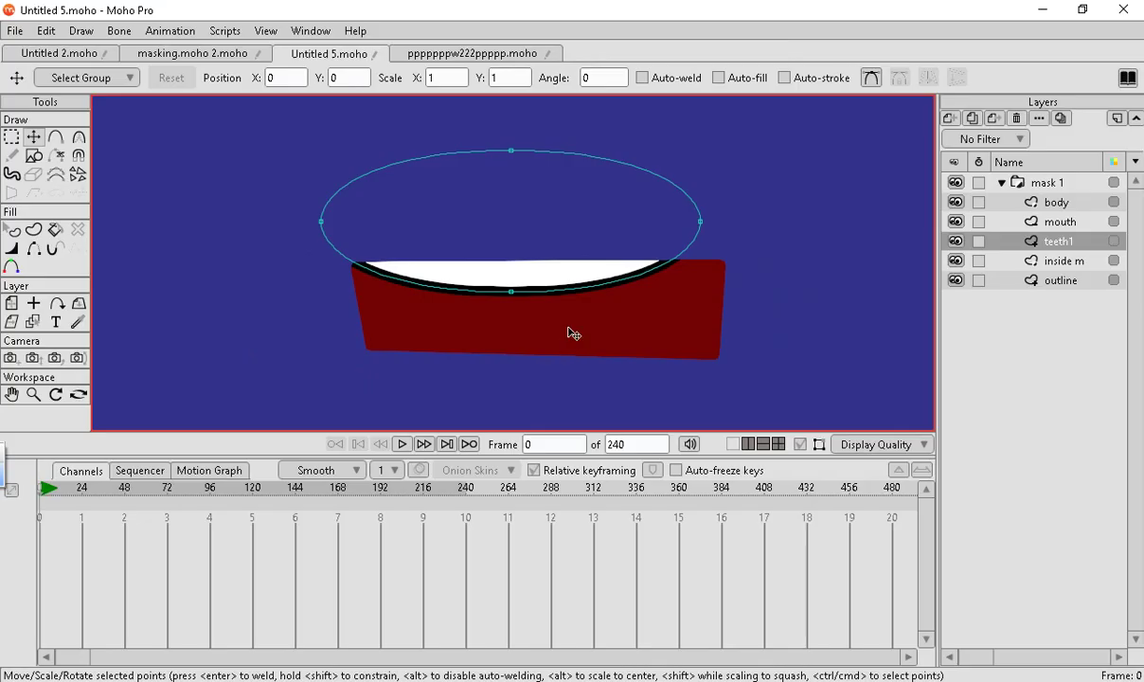
{"action": "double_click", "coordinate": [1058, 244]}
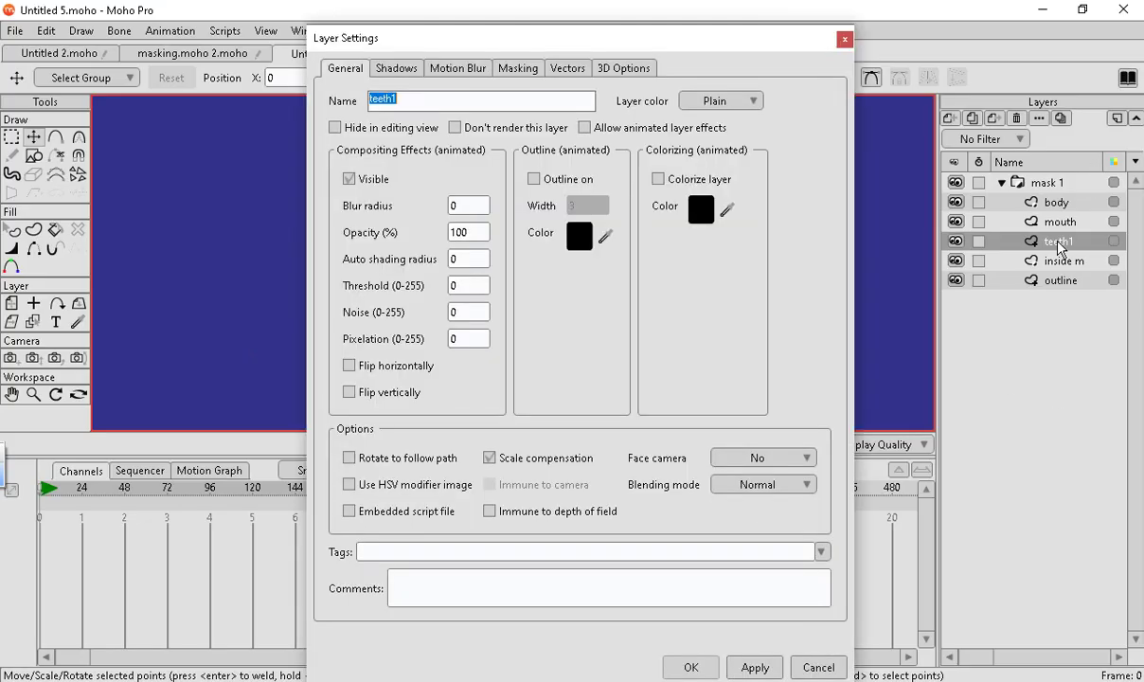
{"action": "left_click", "coordinate": [841, 41]}
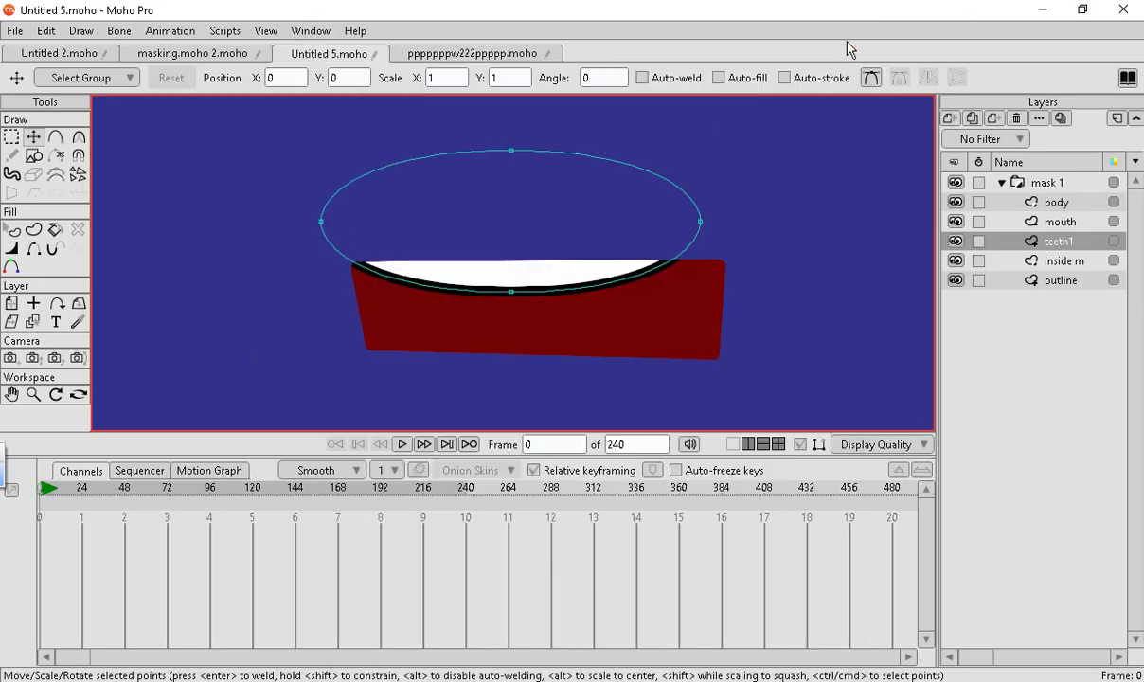
Turn off the stroke of the white teeth shape on the "teeth1" layer, keeping its fill.
{"action": "left_click", "coordinate": [12, 231]}
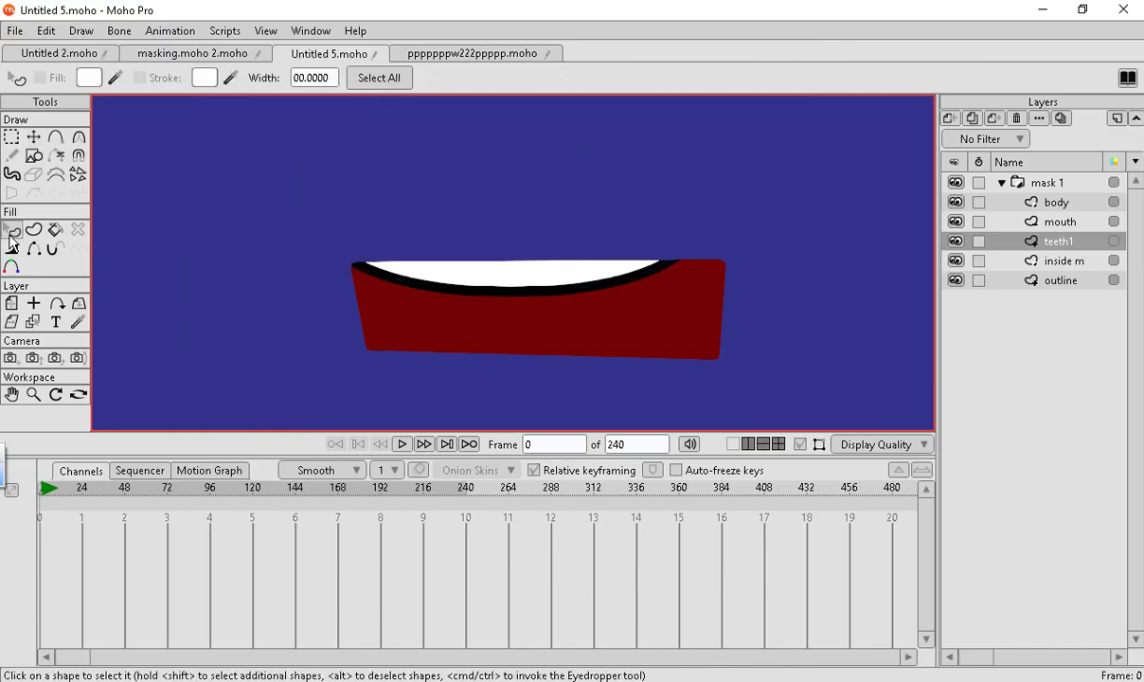
{"action": "left_click", "coordinate": [539, 283]}
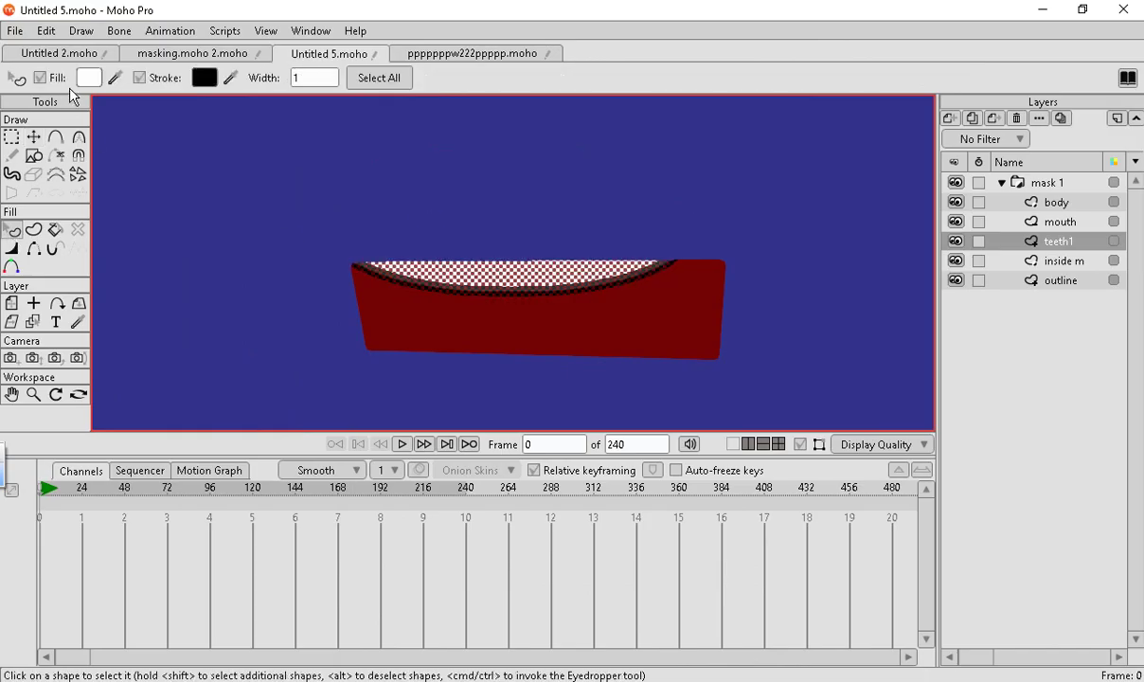
{"action": "left_click", "coordinate": [139, 77]}
{"action": "scroll", "coordinate": [327, 369], "scroll_direction": "down", "scroll_amount": 3}
{"action": "scroll", "coordinate": [314, 326], "scroll_direction": "up", "scroll_amount": 1}
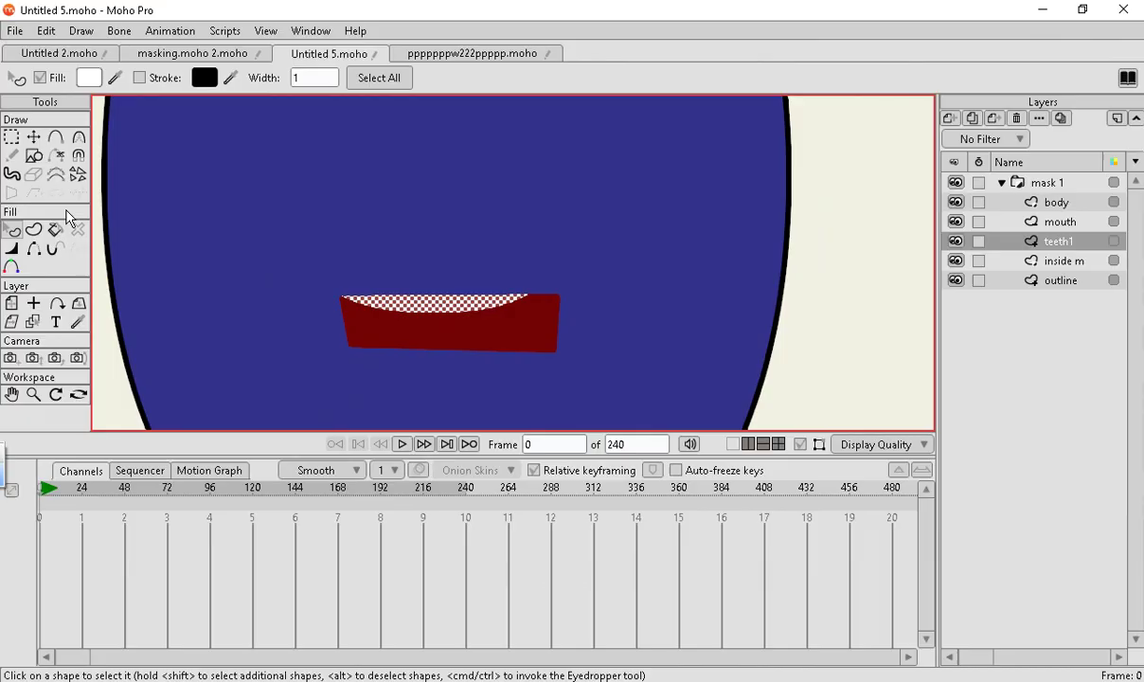
Examine how the "teeth1", "inside m", "outline", "mouth" and "body" shapes relate by selecting each layer in turn.
{"action": "left_click", "coordinate": [11, 302]}
{"action": "scroll", "coordinate": [265, 319], "scroll_direction": "up", "scroll_amount": 3}
{"action": "scroll", "coordinate": [265, 319], "scroll_direction": "down", "scroll_amount": 3}
{"action": "scroll", "coordinate": [431, 288], "scroll_direction": "up", "scroll_amount": 1}
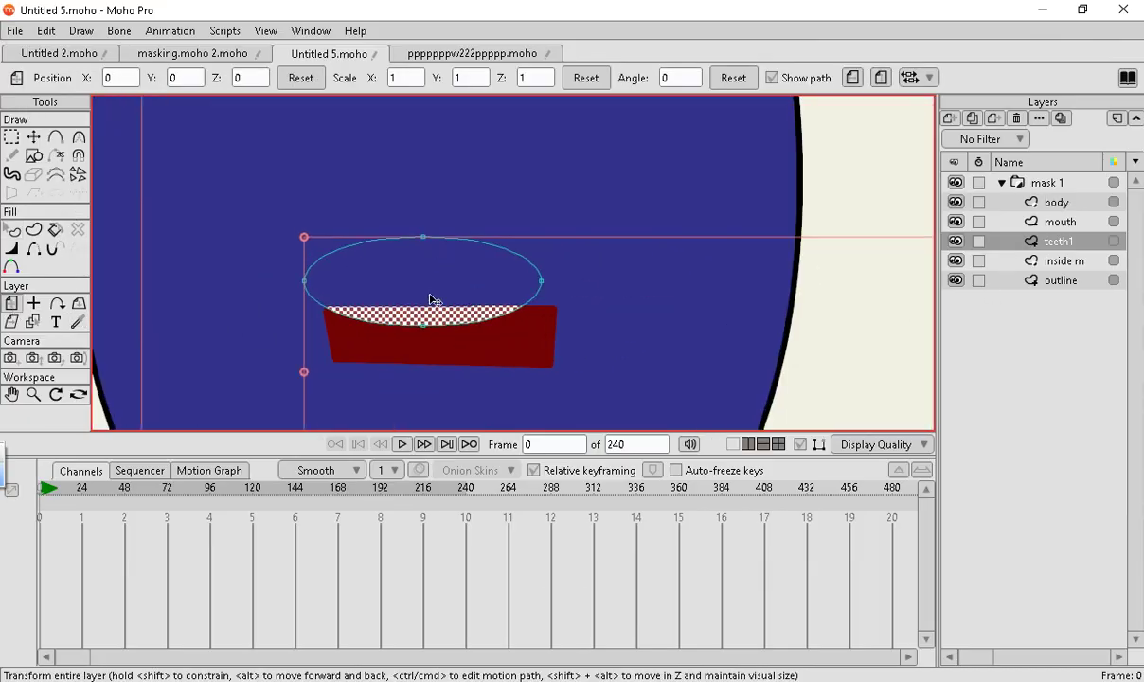
{"action": "left_click", "coordinate": [1087, 261]}
{"action": "scroll", "coordinate": [607, 355], "scroll_direction": "down", "scroll_amount": 3}
{"action": "scroll", "coordinate": [430, 374], "scroll_direction": "up", "scroll_amount": 1}
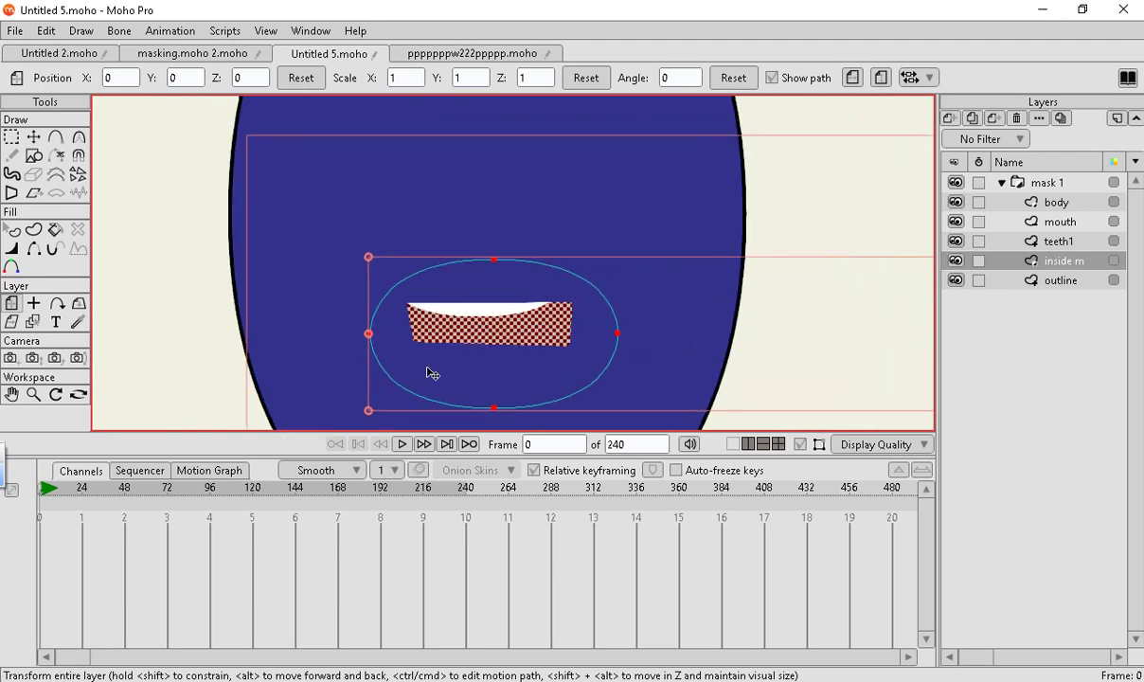
{"action": "scroll", "coordinate": [431, 374], "scroll_direction": "up", "scroll_amount": 2}
{"action": "left_click", "coordinate": [1071, 284]}
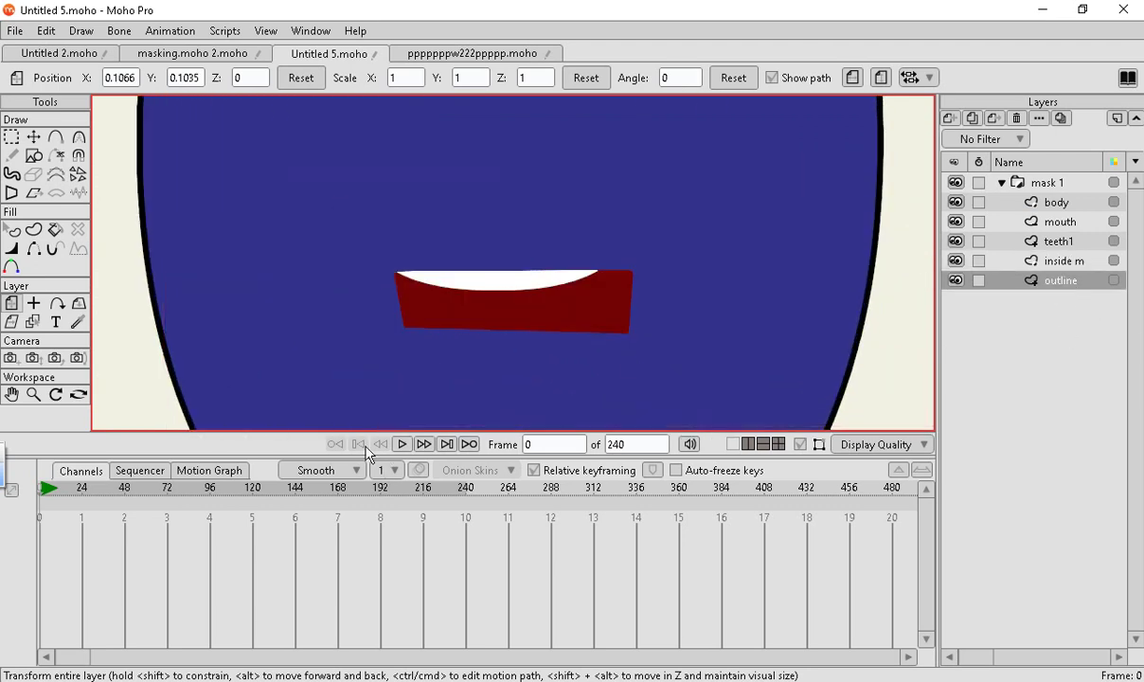
{"action": "scroll", "coordinate": [592, 322], "scroll_direction": "down", "scroll_amount": 3}
{"action": "scroll", "coordinate": [549, 348], "scroll_direction": "up", "scroll_amount": 3}
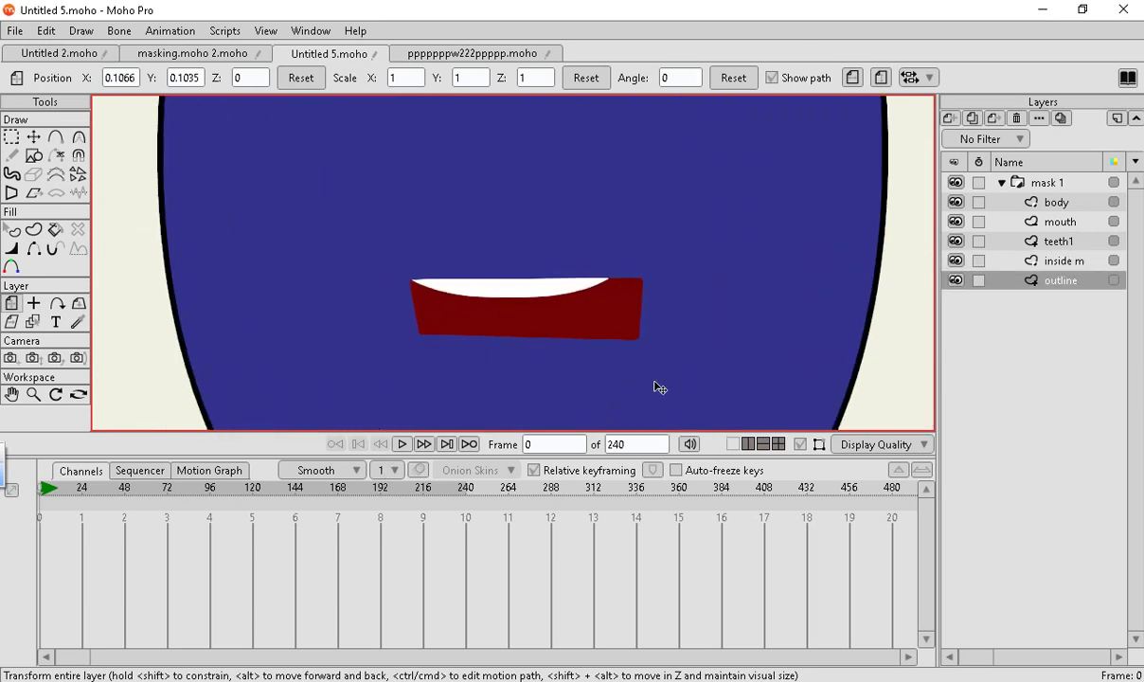
{"action": "left_click", "coordinate": [1058, 226]}
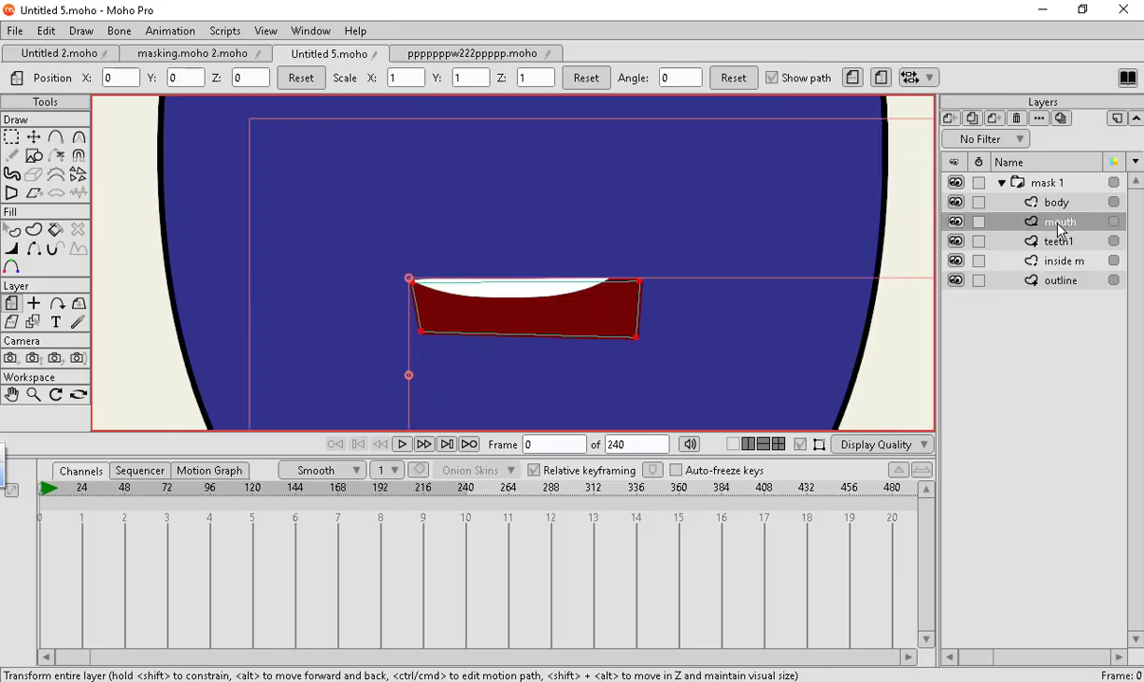
{"action": "left_click", "coordinate": [1007, 202]}
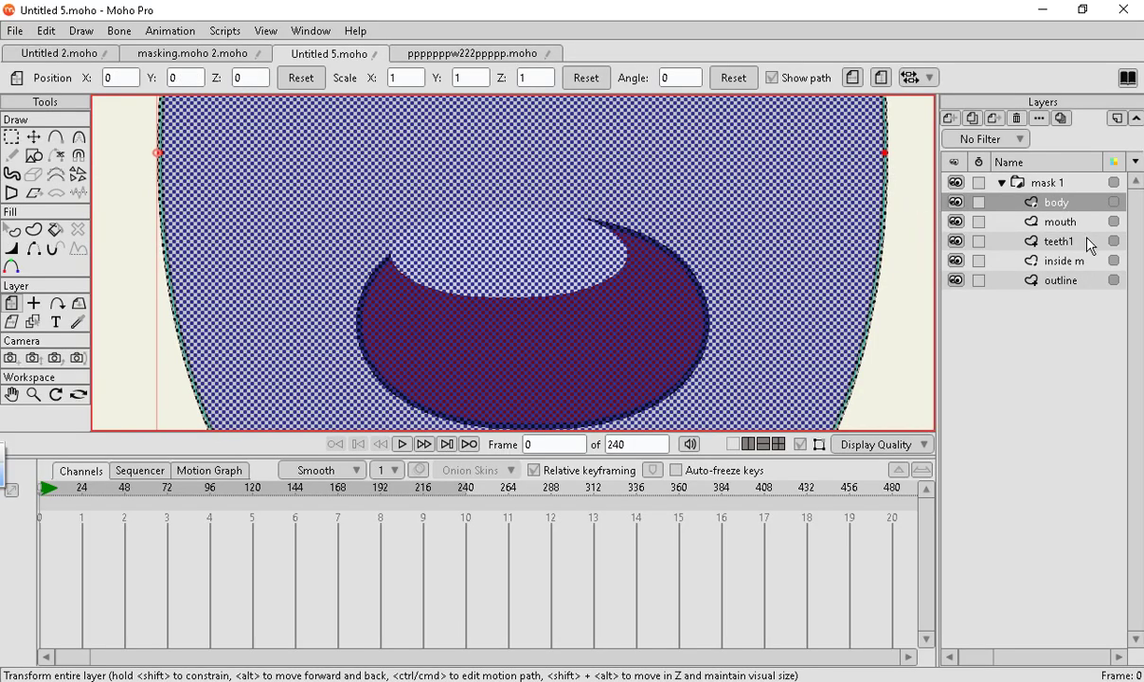
{"action": "left_click", "coordinate": [1061, 225]}
{"action": "left_click", "coordinate": [1048, 244]}
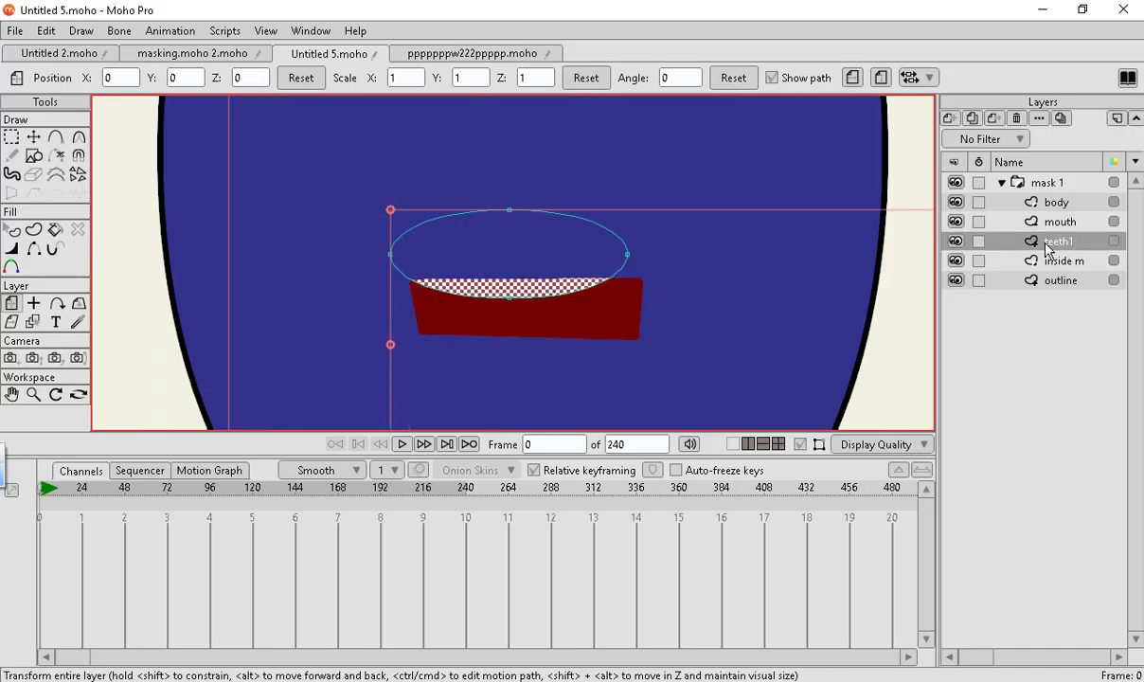
{"action": "left_click", "coordinate": [1058, 265]}
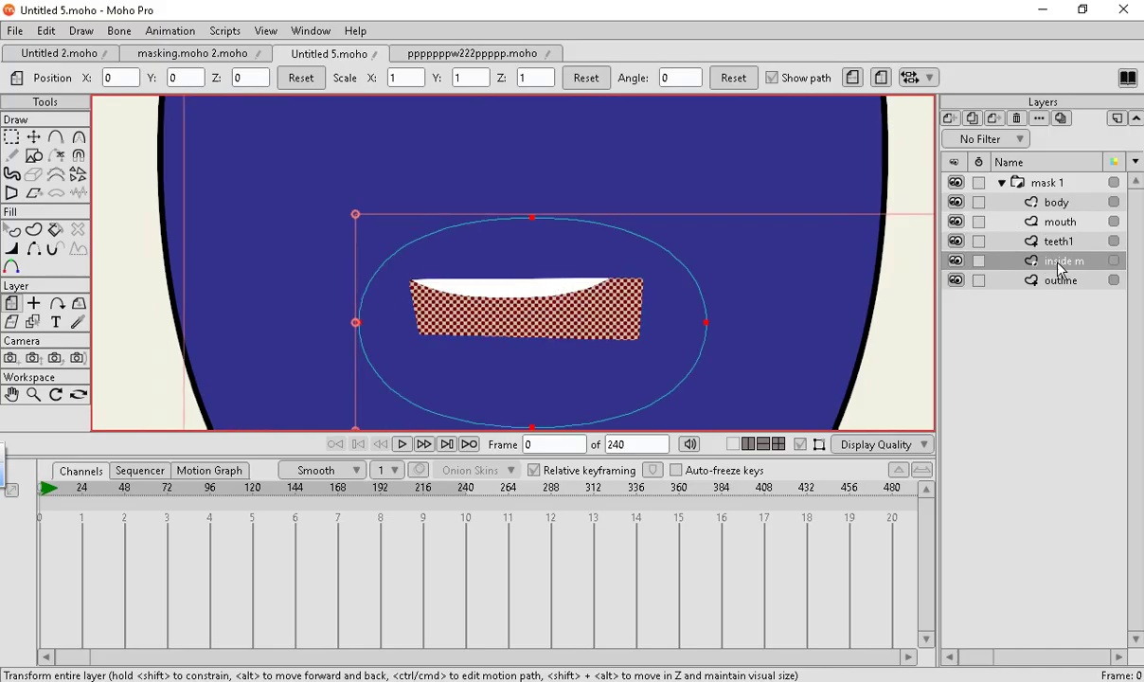
Set the origin of the "mouth" layer at the middle of the mouth opening.
{"action": "left_click", "coordinate": [1053, 221]}
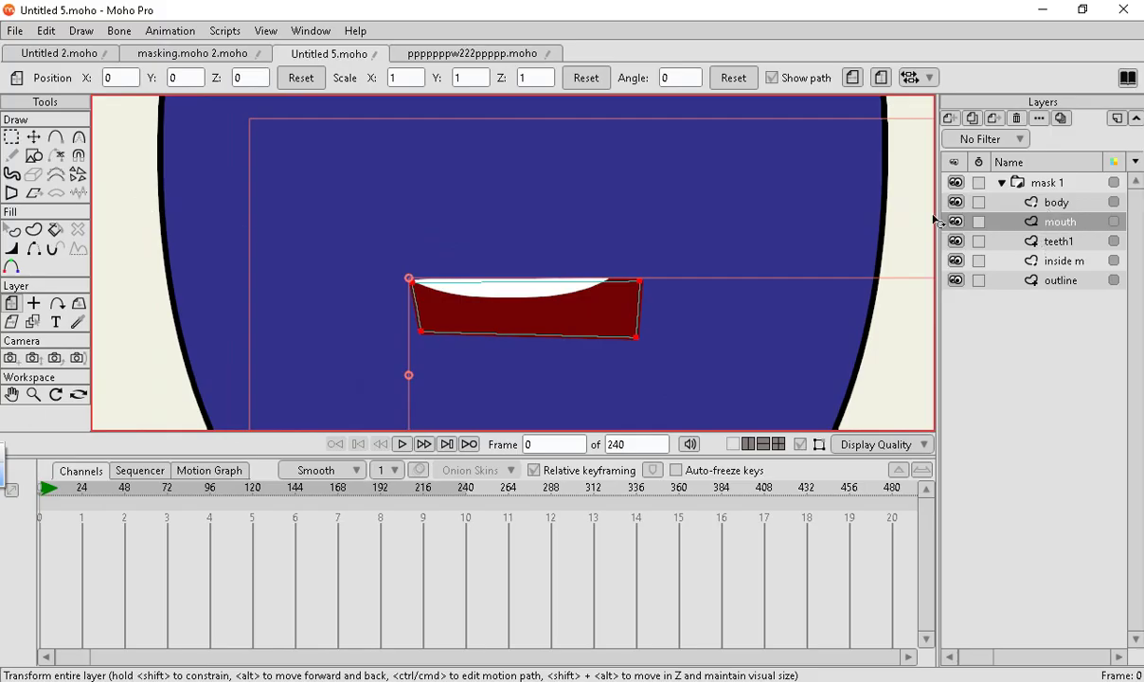
{"action": "left_click", "coordinate": [33, 303]}
{"action": "left_click", "coordinate": [530, 309]}
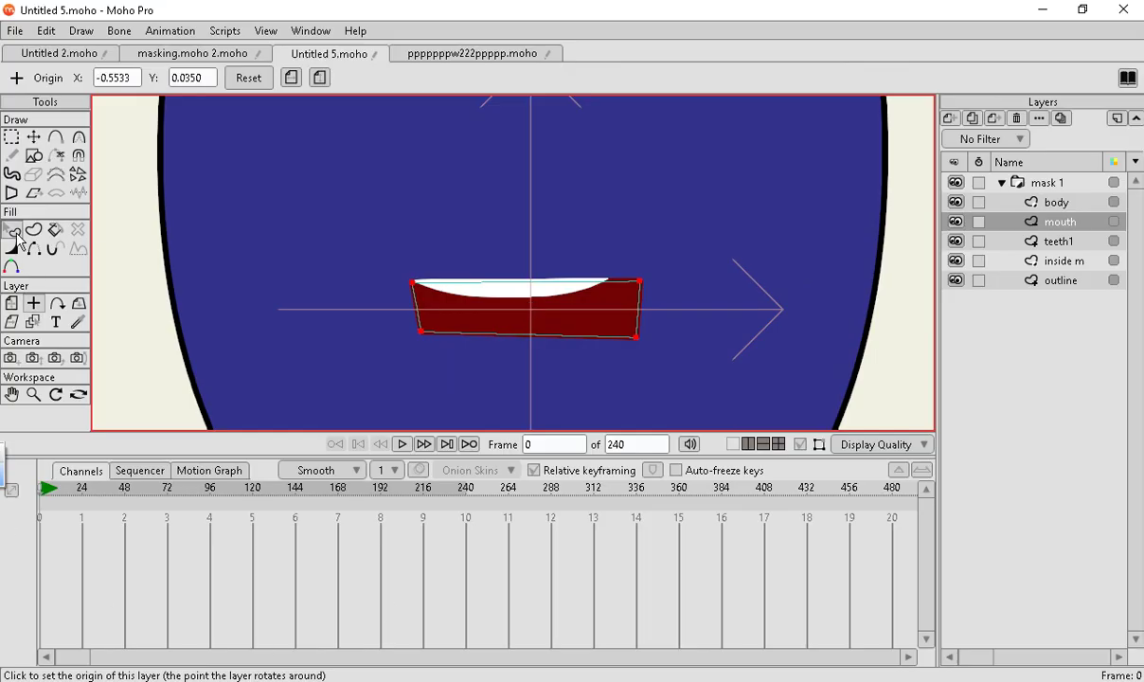
Go to frame 94 and select all points of the mouth shape for transforming.
{"action": "left_click", "coordinate": [33, 137]}
{"action": "scroll", "coordinate": [473, 234], "scroll_direction": "down", "scroll_amount": 3}
{"action": "scroll", "coordinate": [462, 337], "scroll_direction": "up", "scroll_amount": 1}
{"action": "left_click", "coordinate": [377, 331]}
{"action": "scroll", "coordinate": [195, 398], "scroll_direction": "up", "scroll_amount": 1}
{"action": "left_click_drag", "start_coordinate": [87, 489], "coordinate": [202, 512]}
{"action": "left_click", "coordinate": [679, 273]}
{"action": "scroll", "coordinate": [524, 293], "scroll_direction": "up", "scroll_amount": 2}
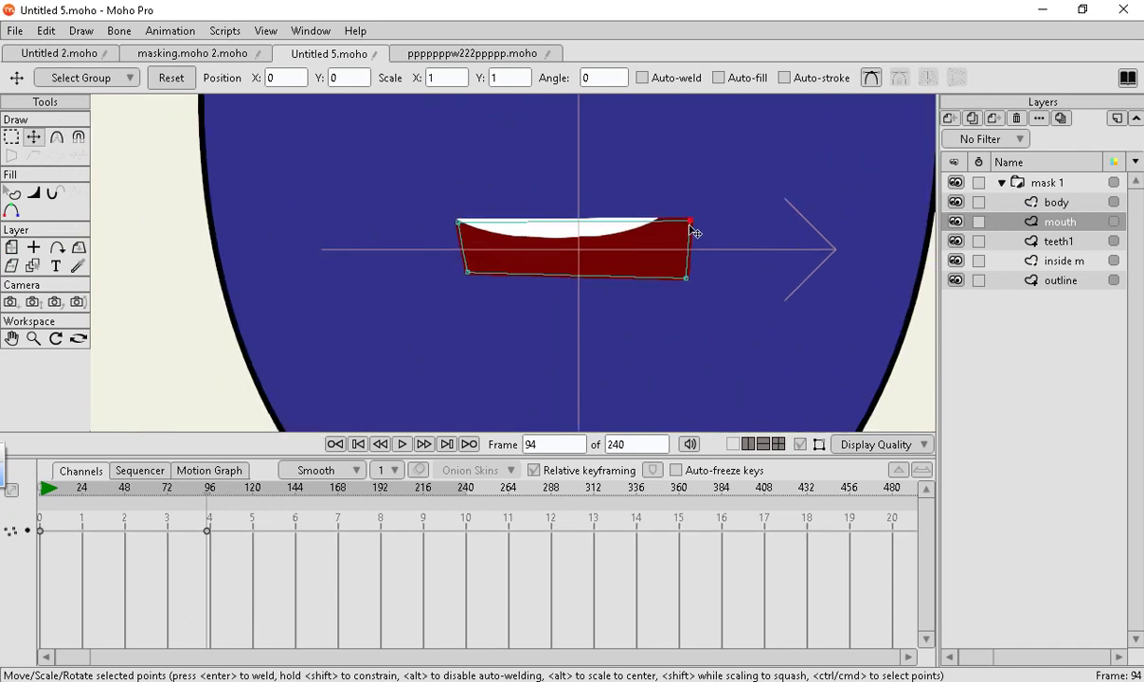
{"action": "key", "text": "ctrl+a"}
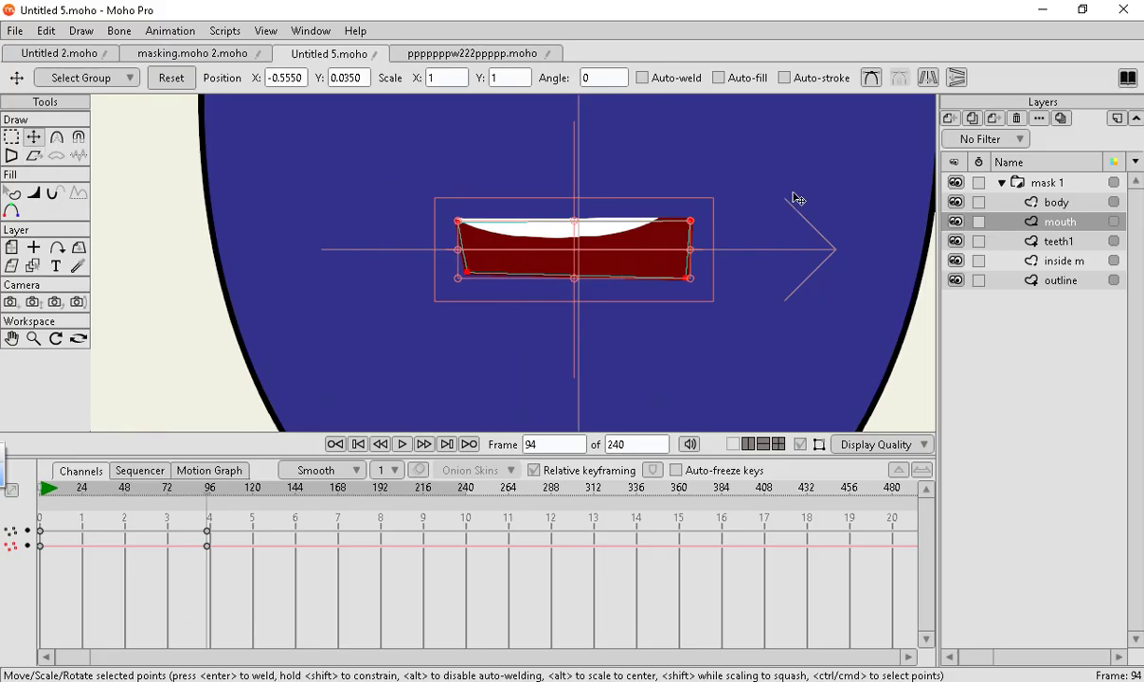
Try narrowing the mouth at frame 94 by lowering its upper corners and adjusting its lower corners.
{"action": "left_click", "coordinate": [690, 221]}
{"action": "left_click_drag", "start_coordinate": [694, 223], "coordinate": [675, 261]}
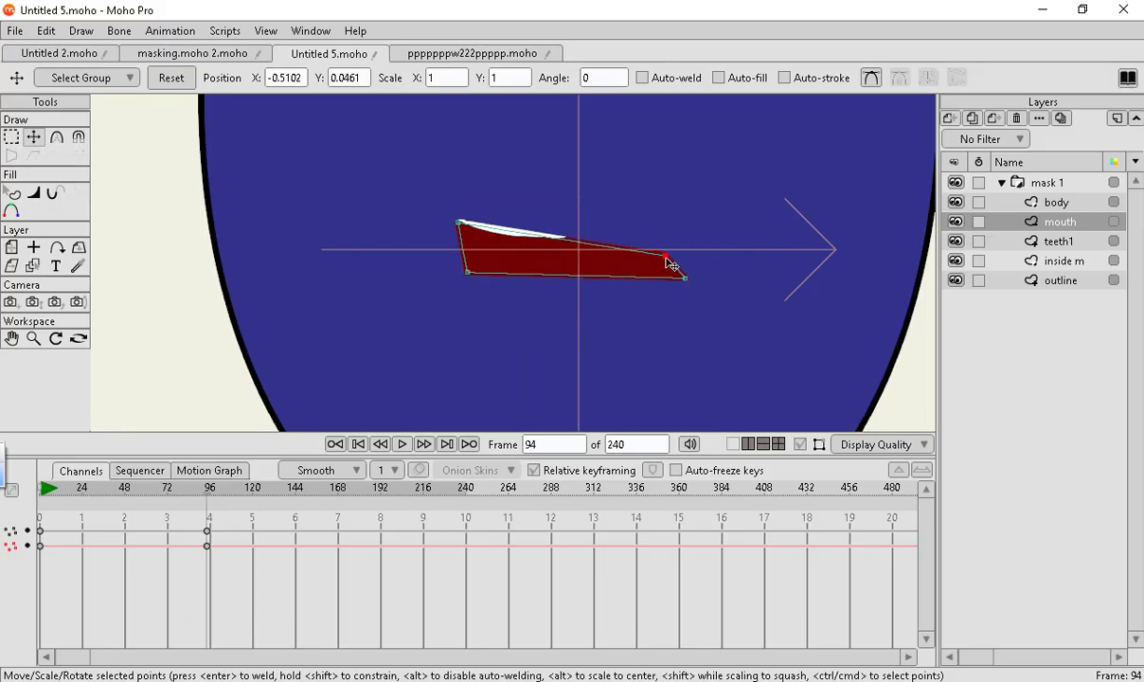
{"action": "left_click_drag", "start_coordinate": [458, 228], "coordinate": [481, 261]}
{"action": "scroll", "coordinate": [526, 257], "scroll_direction": "up", "scroll_amount": 1}
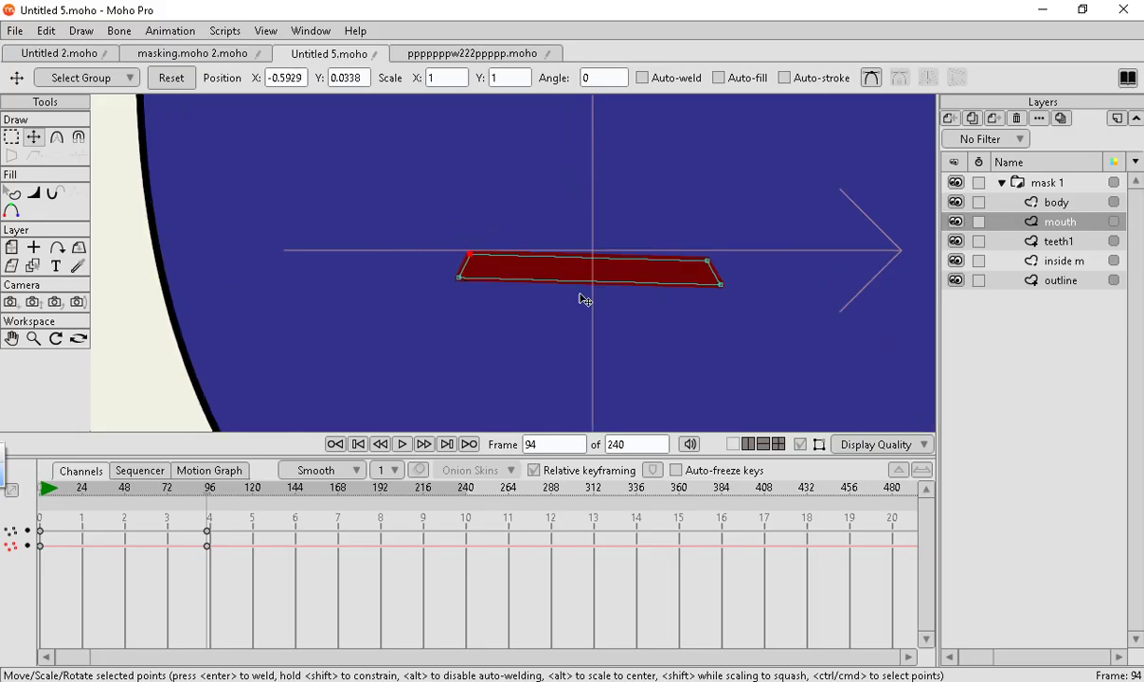
{"action": "left_click_drag", "start_coordinate": [721, 288], "coordinate": [710, 269]}
{"action": "left_click_drag", "start_coordinate": [473, 276], "coordinate": [472, 326]}
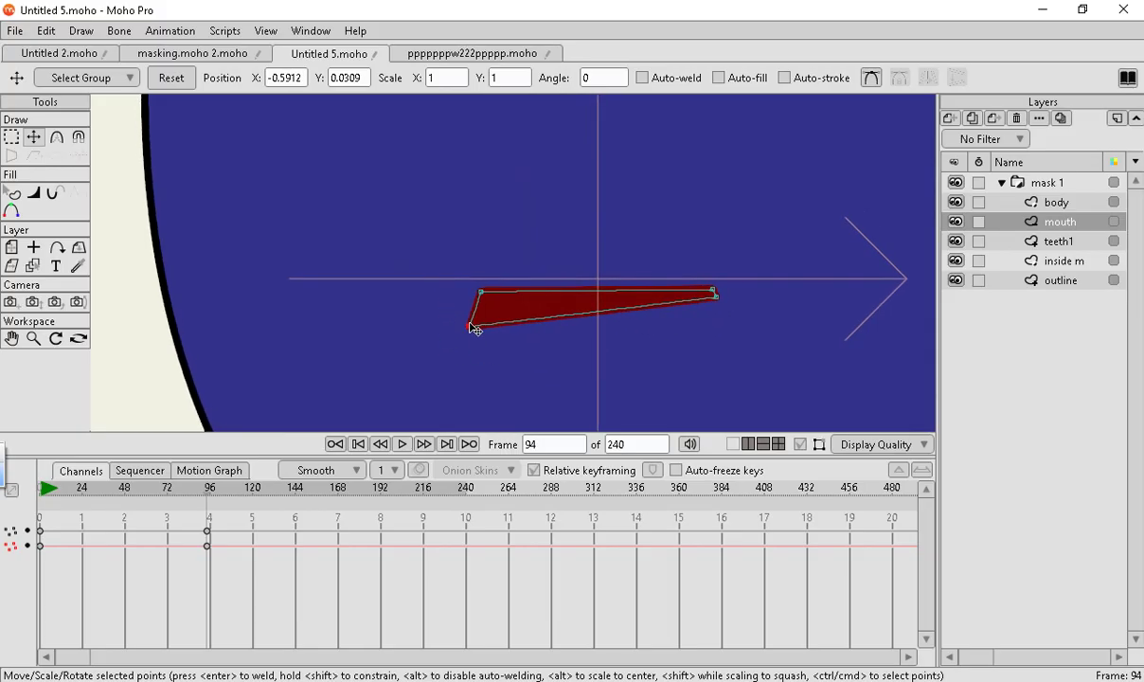
Open the mouth at frame 94 by raising both upper corners, lowering the lower-right corner and repositioning the lower-left corner.
{"action": "scroll", "coordinate": [719, 303], "scroll_direction": "up", "scroll_amount": 2}
{"action": "left_click_drag", "start_coordinate": [719, 302], "coordinate": [721, 366]}
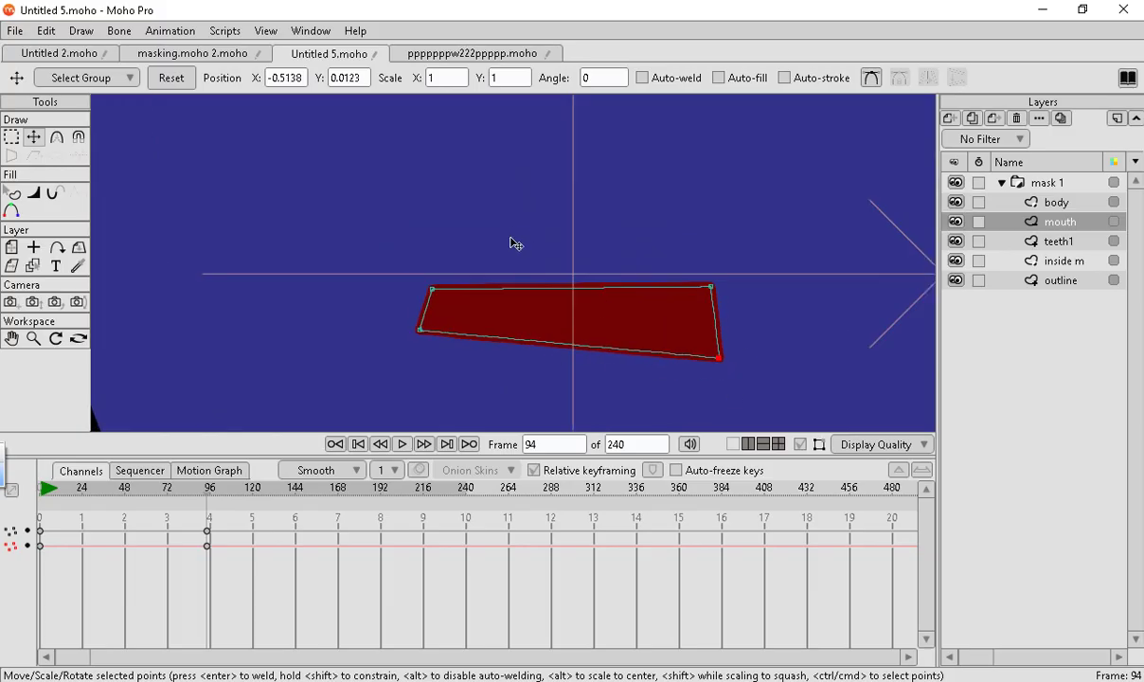
{"action": "left_click_drag", "start_coordinate": [423, 330], "coordinate": [447, 387]}
{"action": "left_click_drag", "start_coordinate": [433, 292], "coordinate": [413, 227]}
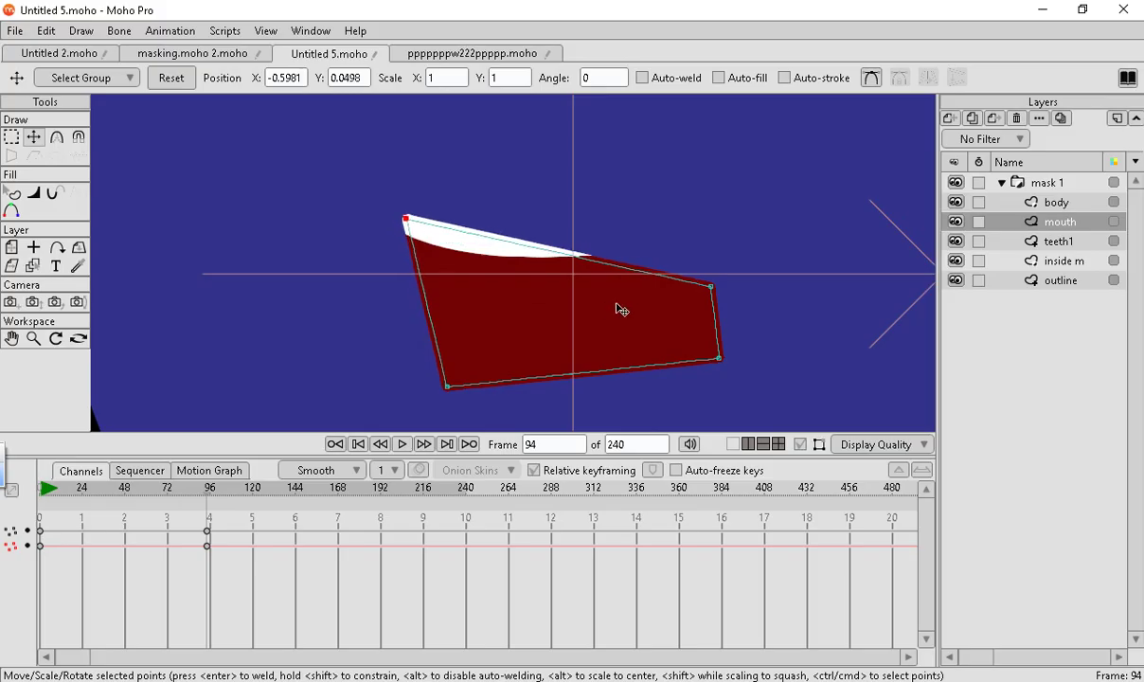
{"action": "left_click_drag", "start_coordinate": [713, 286], "coordinate": [697, 185]}
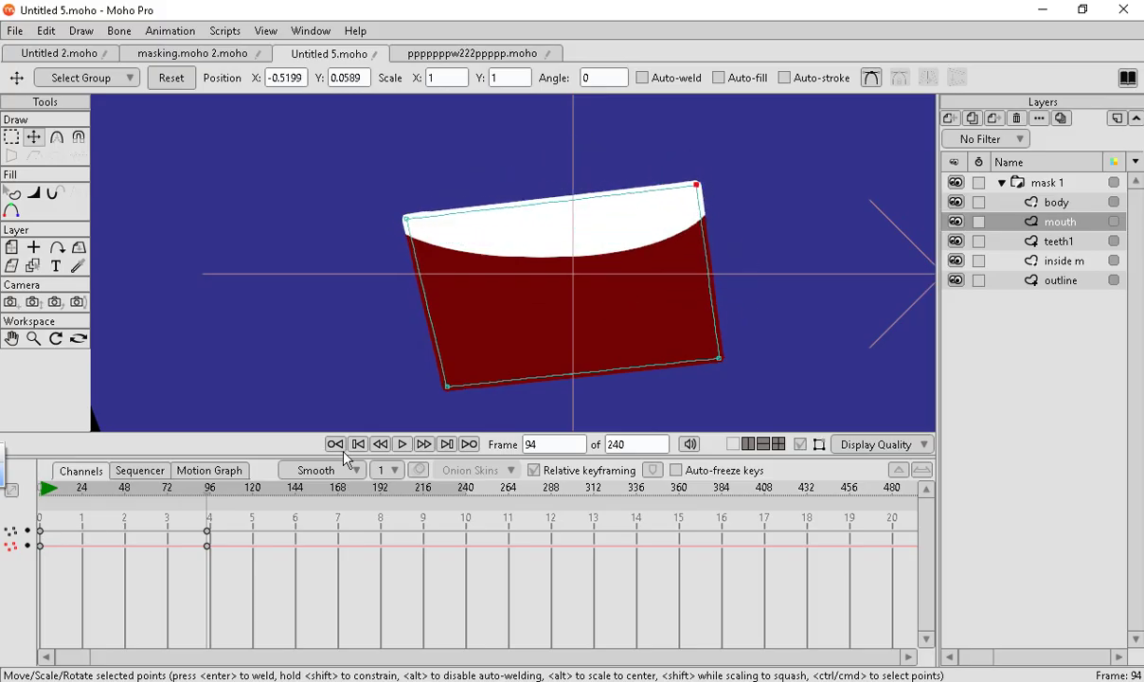
{"action": "left_click_drag", "start_coordinate": [441, 390], "coordinate": [415, 307]}
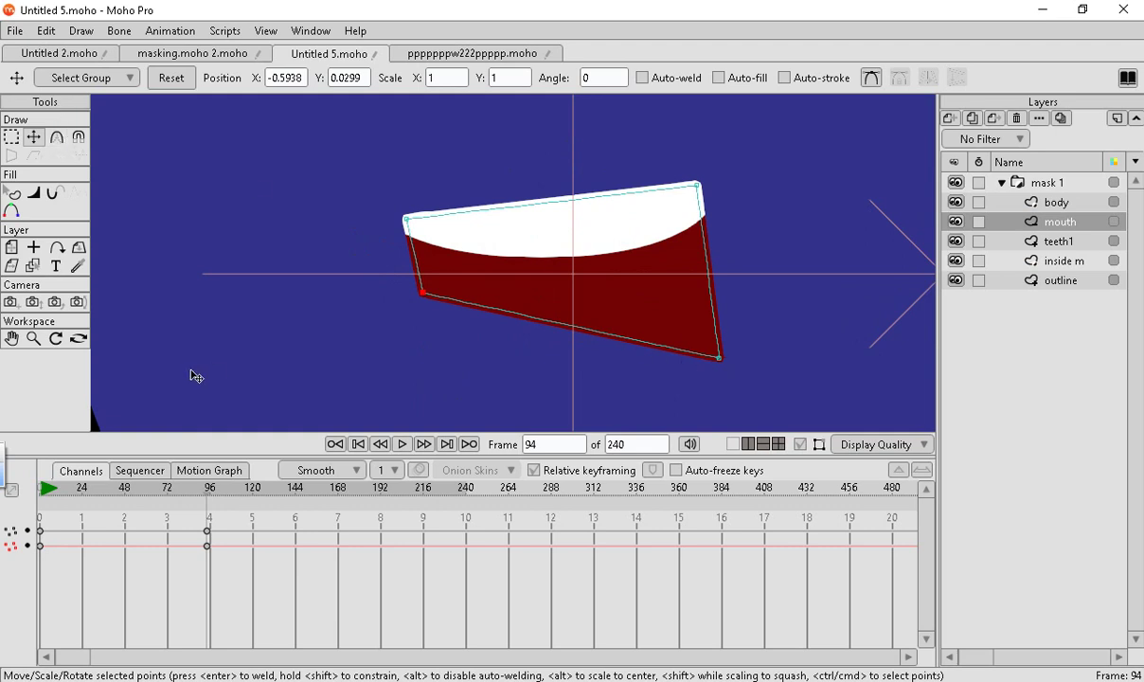
At frame 0, add two points along the mouth's lower edge and two along its upper edge.
{"action": "left_click_drag", "start_coordinate": [110, 489], "coordinate": [40, 488]}
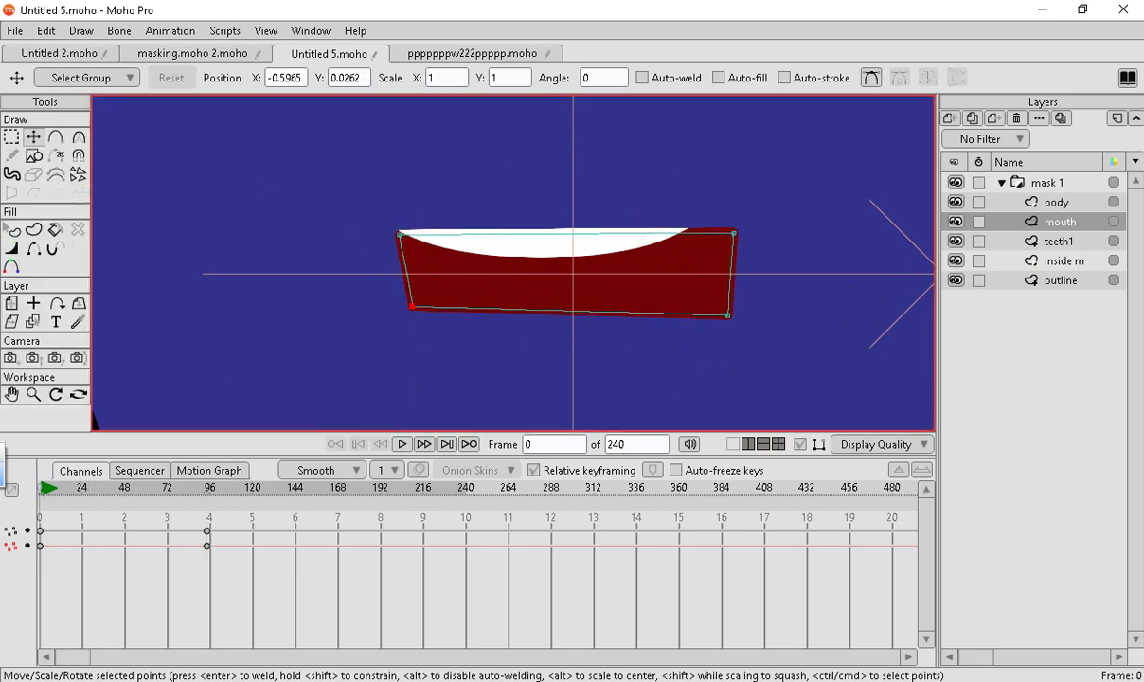
{"action": "left_click", "coordinate": [57, 139]}
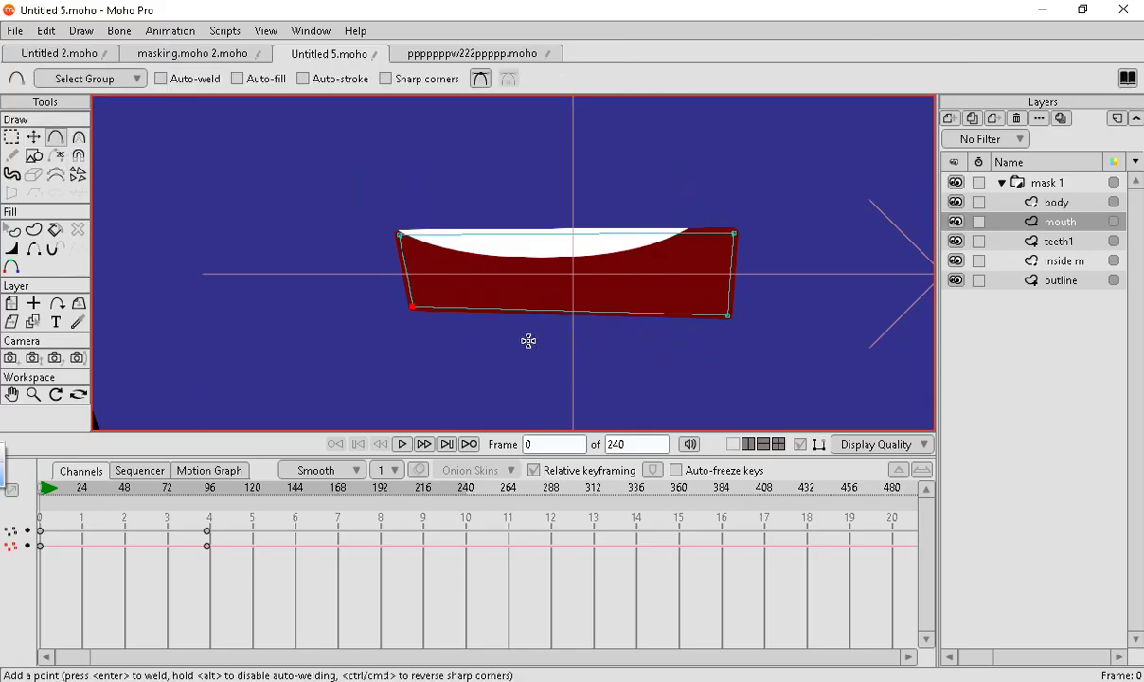
{"action": "left_click", "coordinate": [507, 309]}
{"action": "left_click", "coordinate": [595, 312]}
{"action": "left_click", "coordinate": [614, 238]}
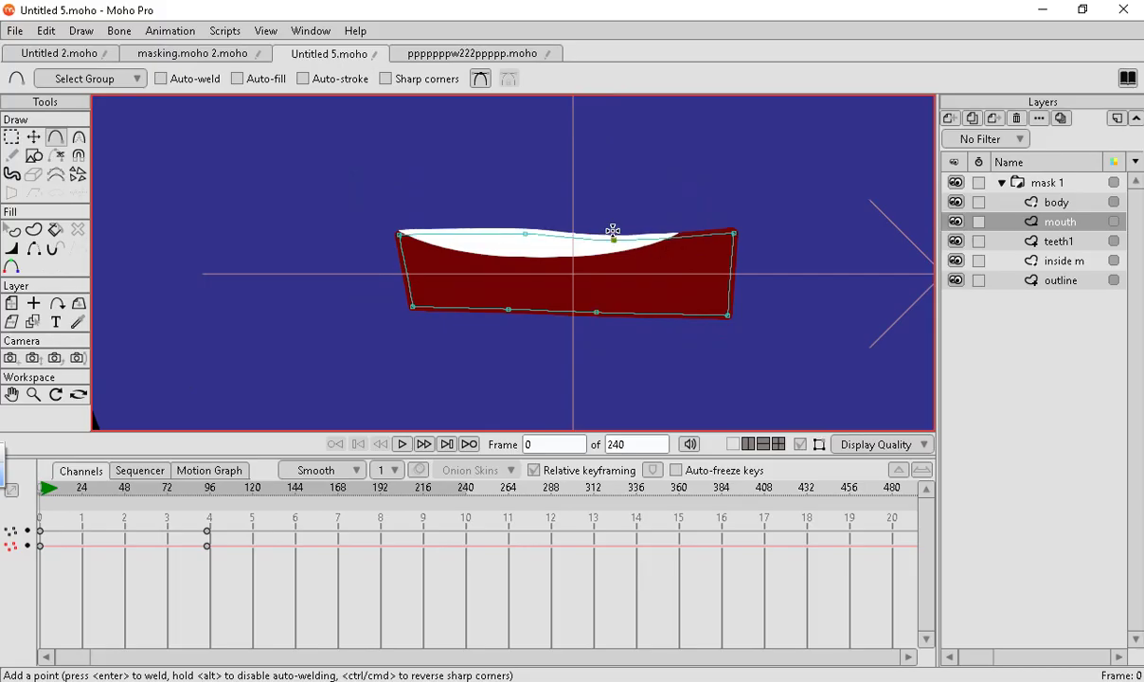
At frame 57, raise the mouth's lower-right corner and pull both middle points of its lower edge up into the teeth.
{"action": "left_click", "coordinate": [33, 139]}
{"action": "left_click_drag", "start_coordinate": [76, 487], "coordinate": [254, 484]}
{"action": "scroll", "coordinate": [503, 339], "scroll_direction": "up", "scroll_amount": 3}
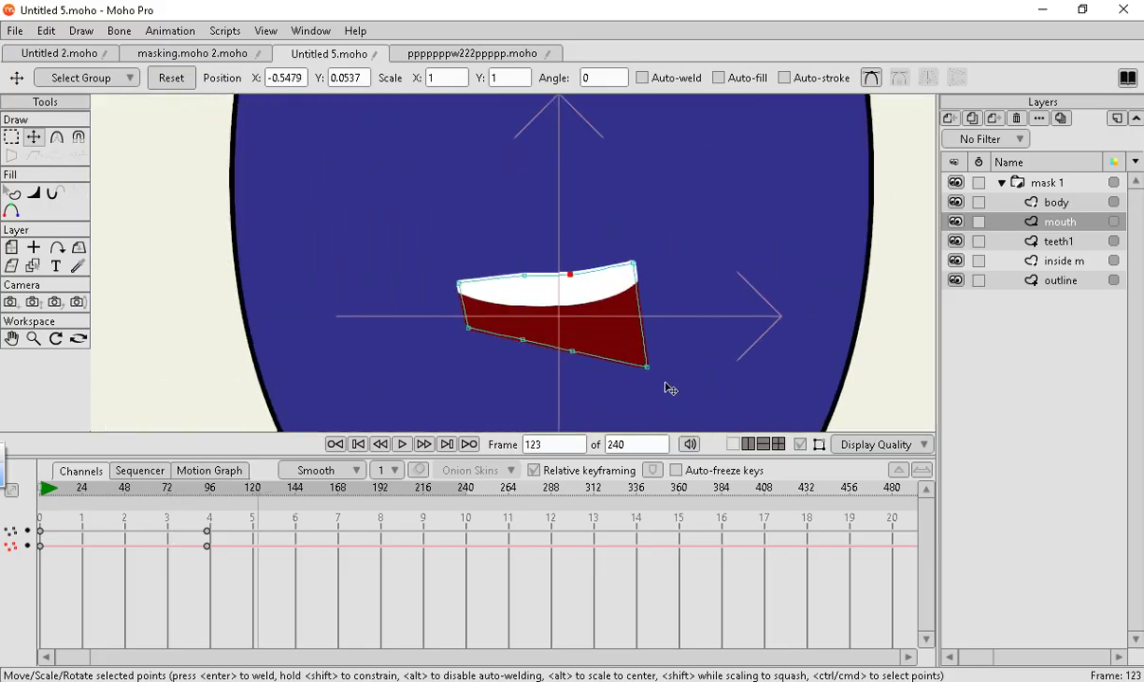
{"action": "scroll", "coordinate": [224, 397], "scroll_direction": "up", "scroll_amount": 1}
{"action": "left_click_drag", "start_coordinate": [254, 487], "coordinate": [137, 506]}
{"action": "scroll", "coordinate": [772, 333], "scroll_direction": "up", "scroll_amount": 1}
{"action": "scroll", "coordinate": [772, 333], "scroll_direction": "up", "scroll_amount": 1}
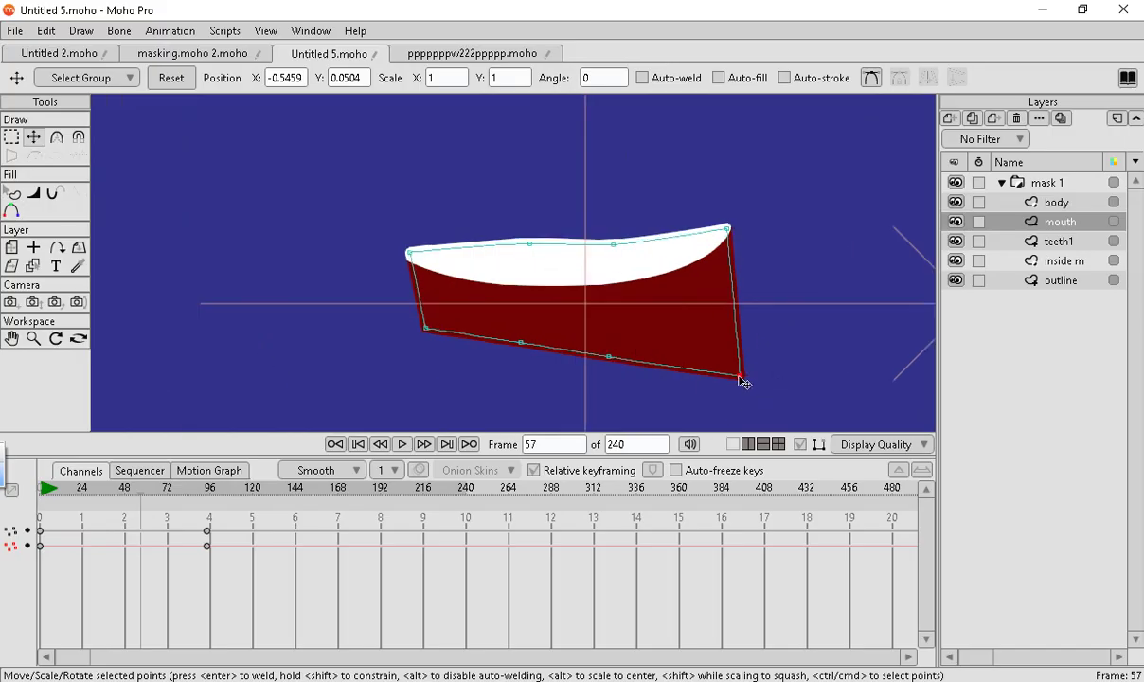
{"action": "left_click_drag", "start_coordinate": [741, 379], "coordinate": [731, 304]}
{"action": "left_click_drag", "start_coordinate": [520, 342], "coordinate": [530, 246]}
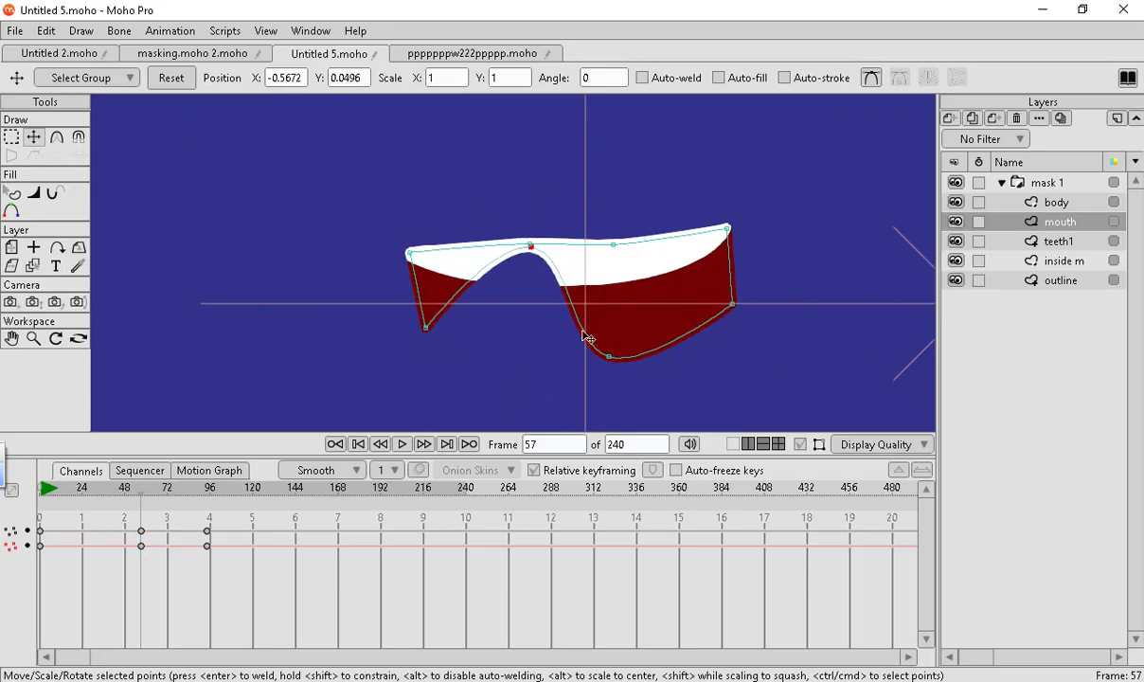
{"action": "left_click_drag", "start_coordinate": [620, 363], "coordinate": [658, 286]}
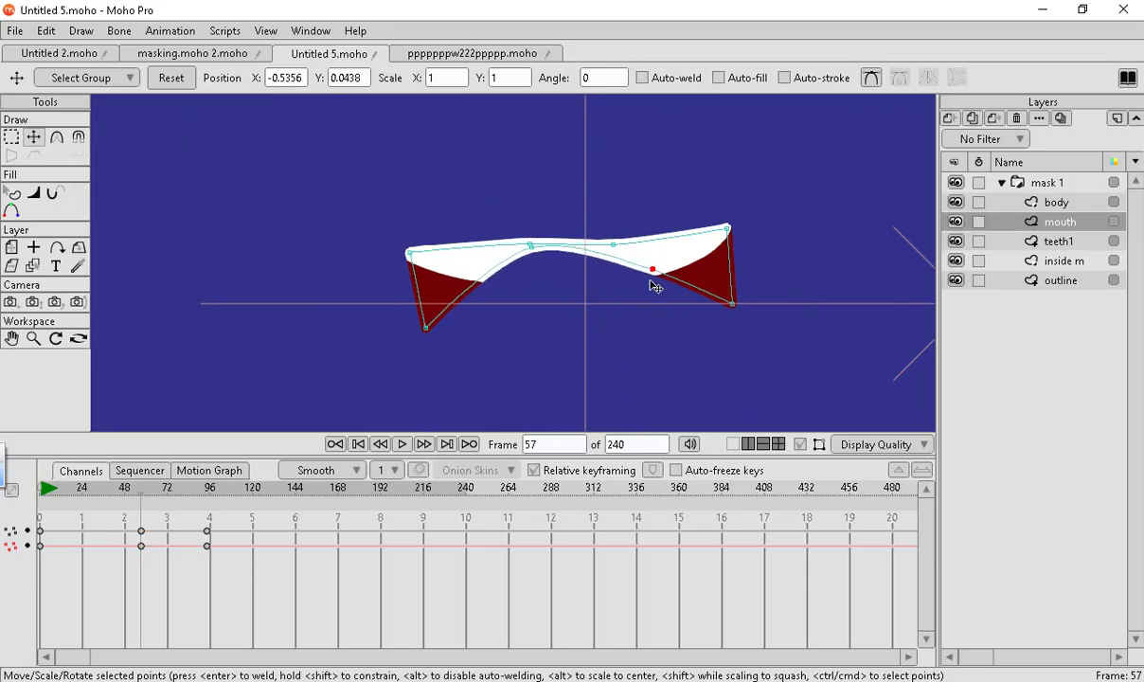
{"action": "scroll", "coordinate": [451, 267], "scroll_direction": "down", "scroll_amount": 3}
{"action": "scroll", "coordinate": [451, 267], "scroll_direction": "up", "scroll_amount": 3}
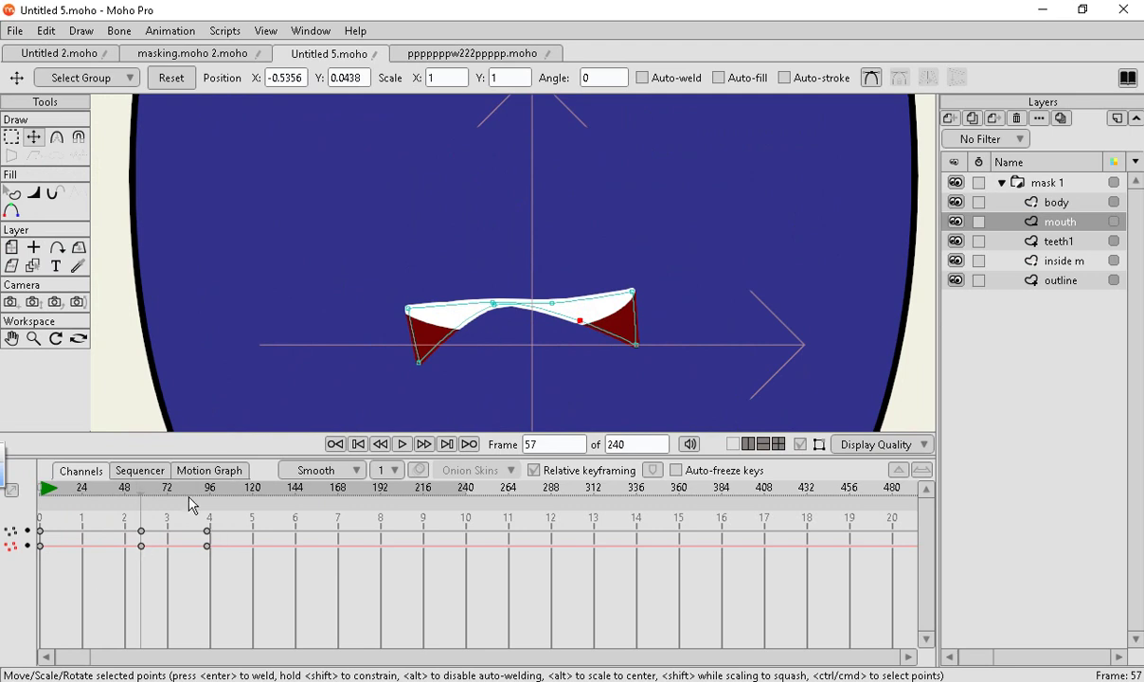
At frame 130, pull the right middle point of the mouth's lower edge up into the teeth.
{"action": "left_click_drag", "start_coordinate": [194, 494], "coordinate": [39, 496]}
{"action": "left_click_drag", "start_coordinate": [111, 516], "coordinate": [270, 537]}
{"action": "left_click_drag", "start_coordinate": [547, 390], "coordinate": [582, 311]}
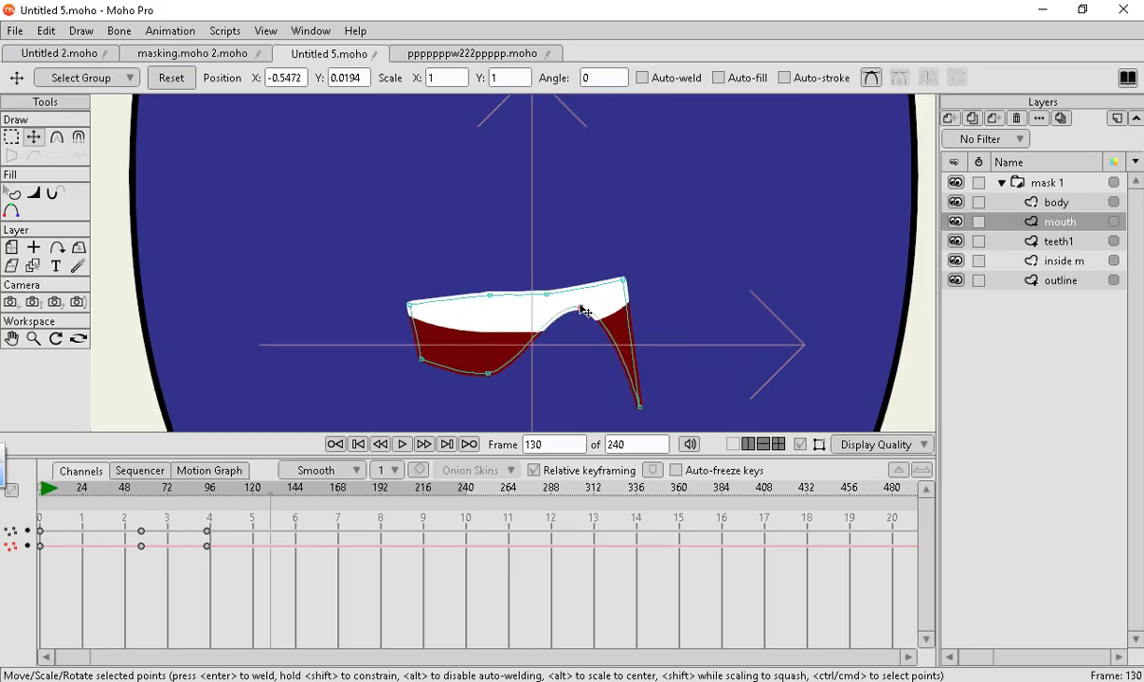
Scrub the timeline on to frame 229 and examine the masked mouth on the whole body.
{"action": "scroll", "coordinate": [370, 350], "scroll_direction": "down", "scroll_amount": 3}
{"action": "scroll", "coordinate": [435, 360], "scroll_direction": "up", "scroll_amount": 1}
{"action": "scroll", "coordinate": [433, 426], "scroll_direction": "down", "scroll_amount": 3}
{"action": "scroll", "coordinate": [449, 407], "scroll_direction": "up", "scroll_amount": 2}
{"action": "left_click_drag", "start_coordinate": [267, 503], "coordinate": [449, 501]}
{"action": "left_click_drag", "start_coordinate": [311, 497], "coordinate": [447, 519]}
{"action": "scroll", "coordinate": [661, 194], "scroll_direction": "down", "scroll_amount": 3}
{"action": "scroll", "coordinate": [583, 243], "scroll_direction": "down", "scroll_amount": 1}
{"action": "scroll", "coordinate": [582, 244], "scroll_direction": "up", "scroll_amount": 4}
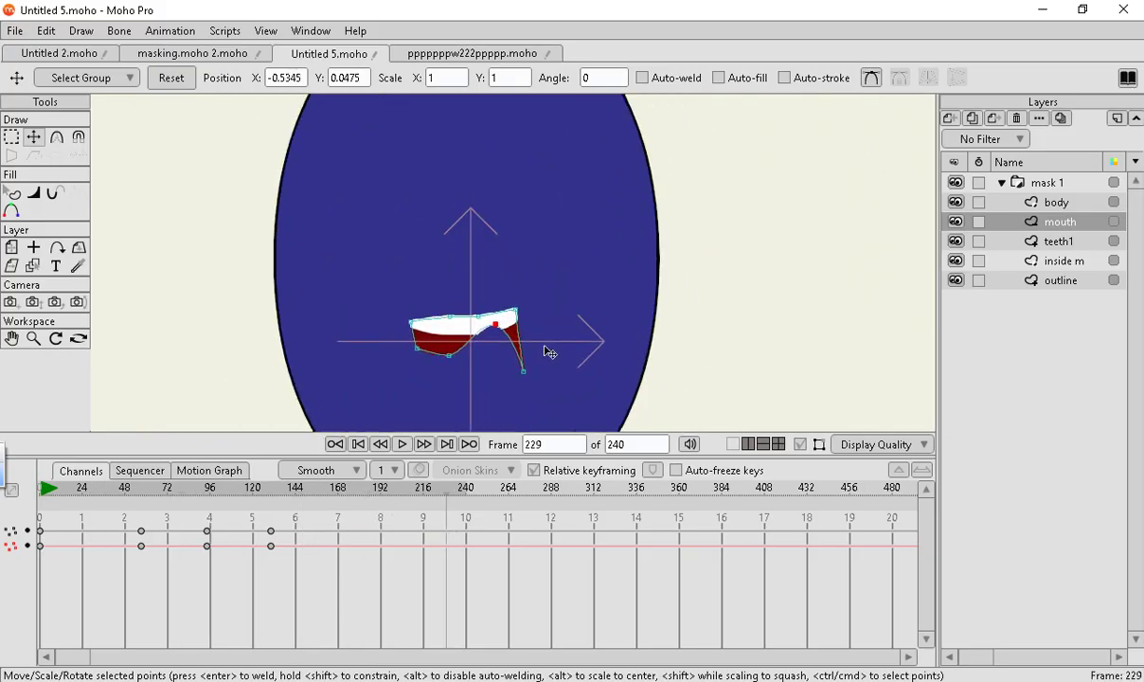
Return the mouth animation to frame 0, switch to the masking.moho 2 document and examine the face's masked mouth.
{"action": "left_click_drag", "start_coordinate": [199, 492], "coordinate": [42, 493]}
{"action": "left_click", "coordinate": [415, 54]}
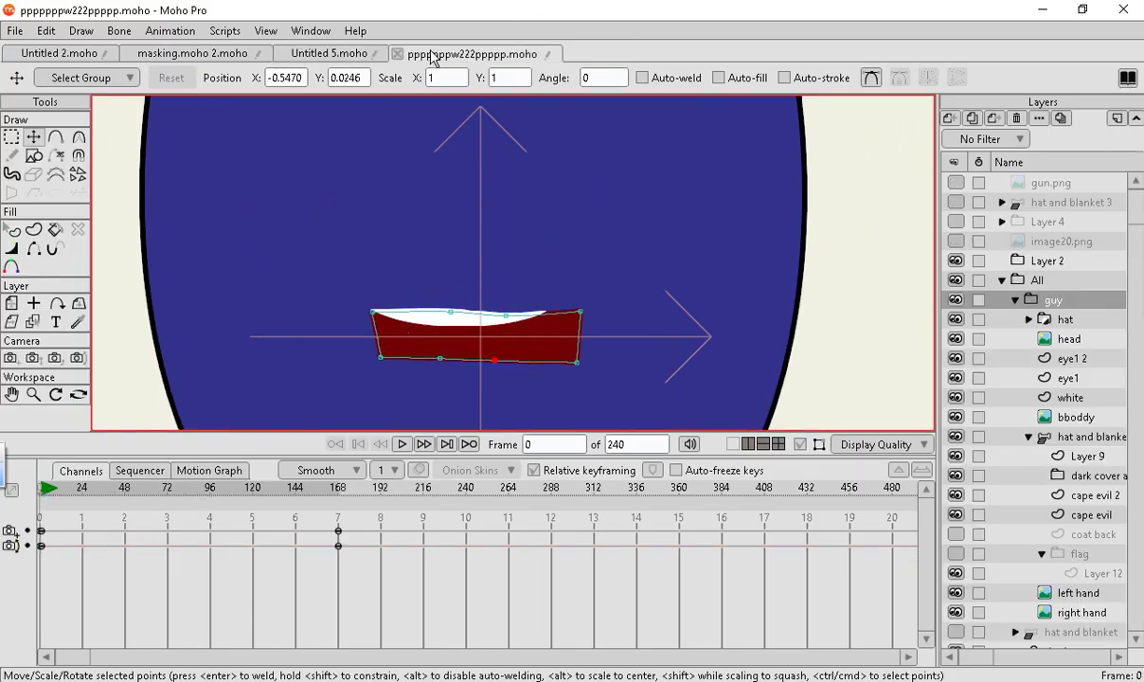
{"action": "left_click", "coordinate": [189, 55]}
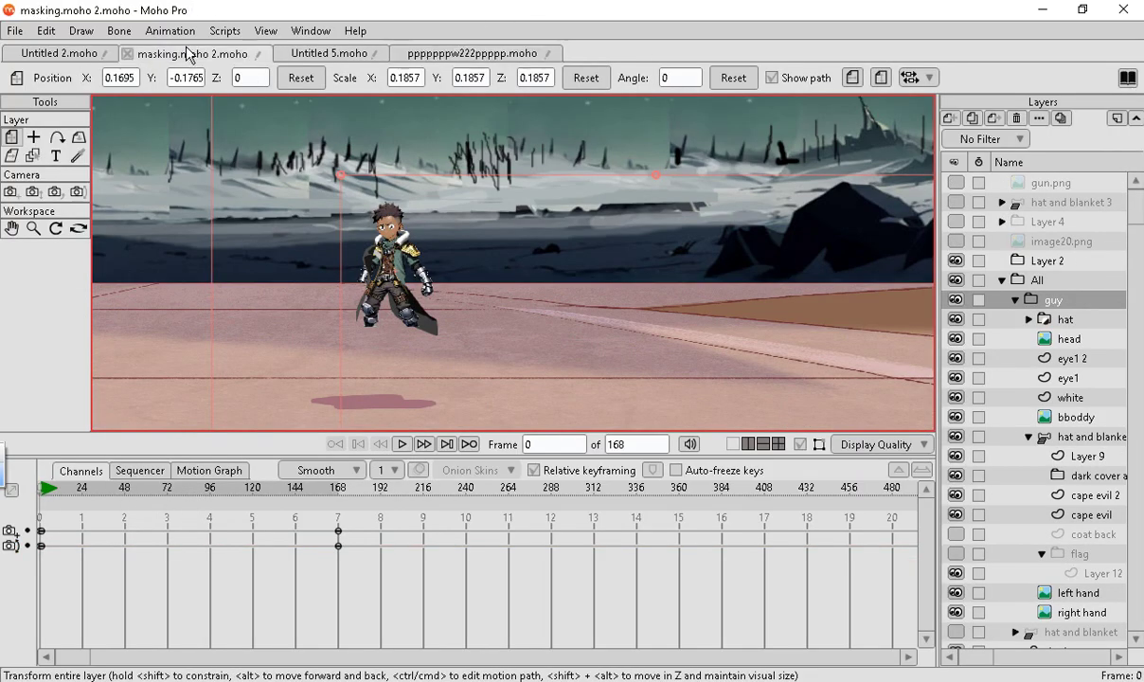
{"action": "scroll", "coordinate": [380, 299], "scroll_direction": "up", "scroll_amount": 15}
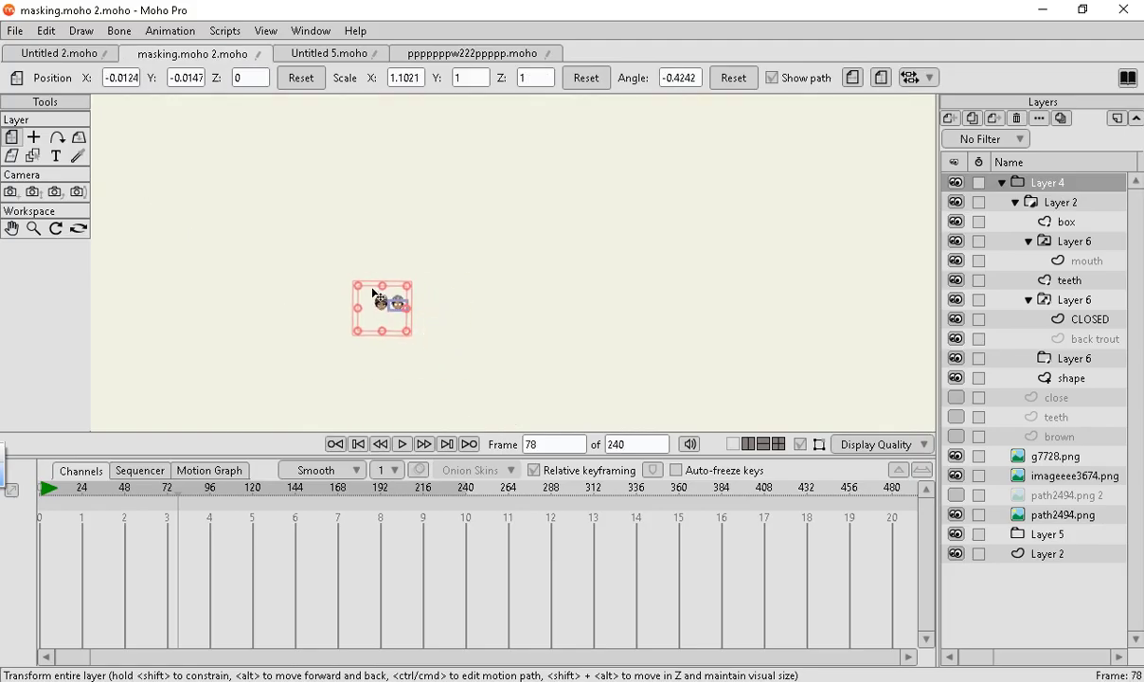
{"action": "scroll", "coordinate": [444, 347], "scroll_direction": "up", "scroll_amount": 5}
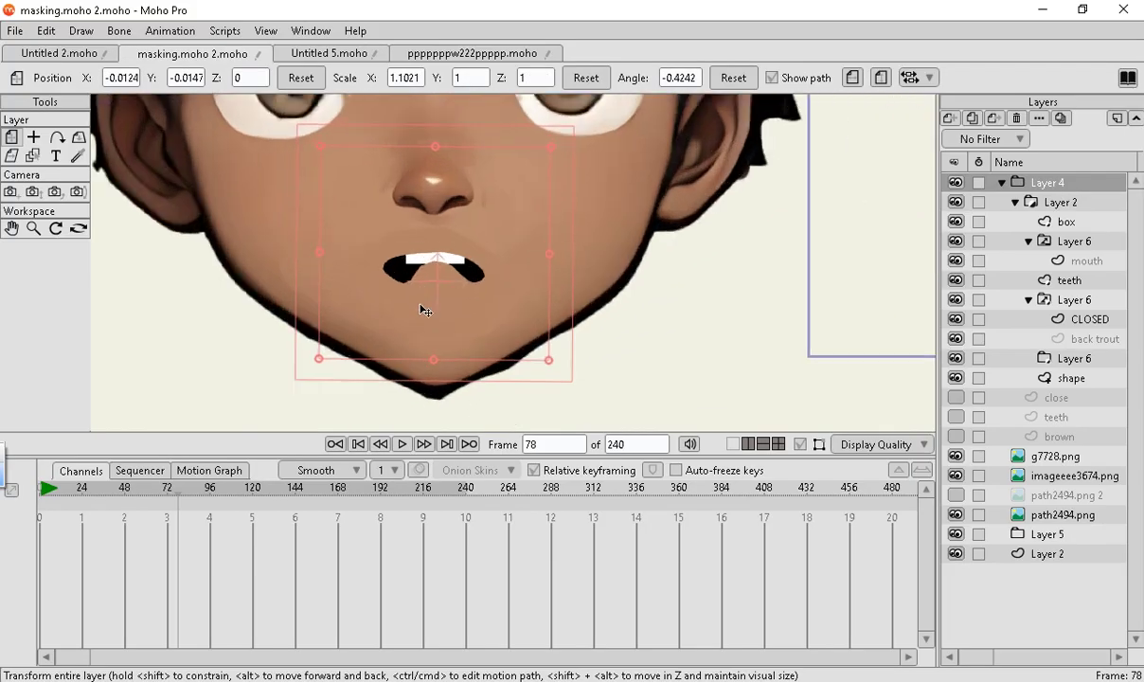
{"action": "scroll", "coordinate": [383, 386], "scroll_direction": "down", "scroll_amount": 5}
{"action": "scroll", "coordinate": [409, 365], "scroll_direction": "up", "scroll_amount": 3}
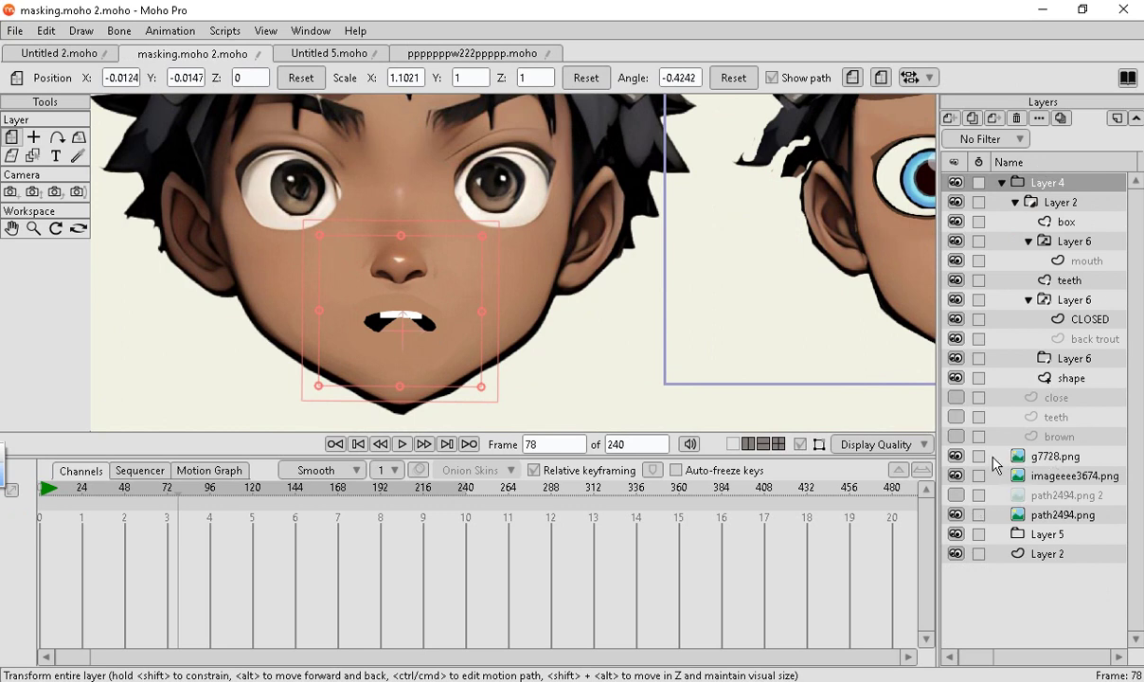
Hide the g7728.png and imageeee3674.png layers so only the masked mouth patch shows.
{"action": "left_click", "coordinate": [955, 455]}
{"action": "left_click", "coordinate": [955, 456]}
{"action": "left_click", "coordinate": [955, 456]}
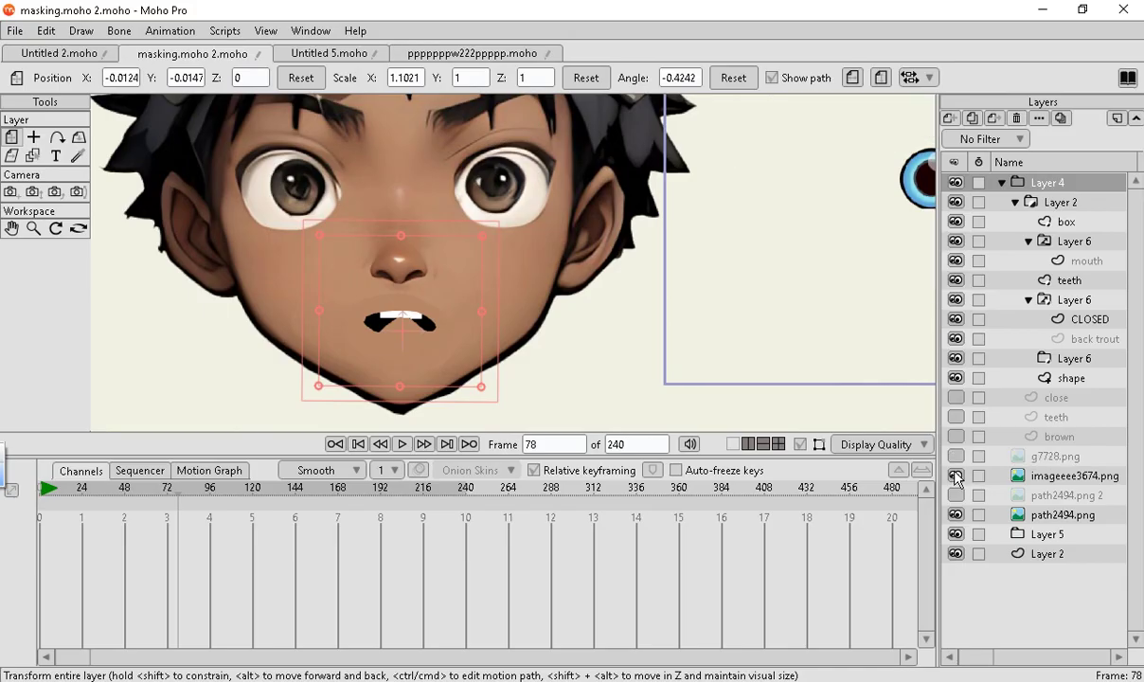
{"action": "left_click", "coordinate": [955, 476]}
{"action": "left_click", "coordinate": [955, 476]}
{"action": "left_click", "coordinate": [955, 476]}
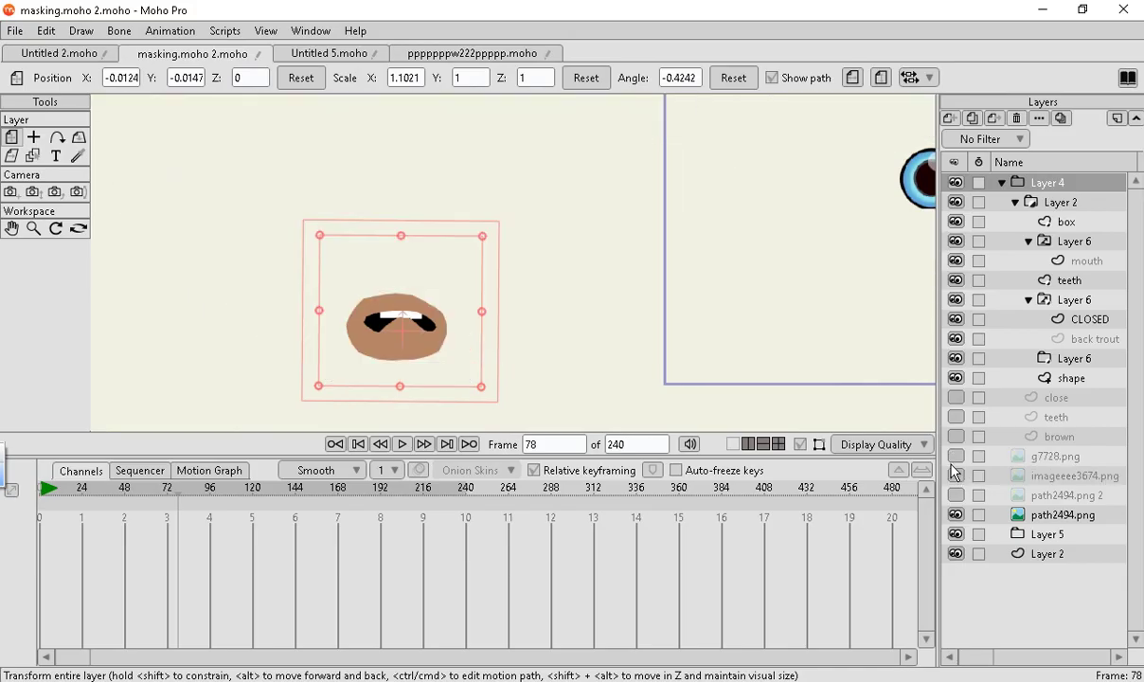
{"action": "left_click", "coordinate": [955, 476]}
{"action": "left_click", "coordinate": [1032, 479]}
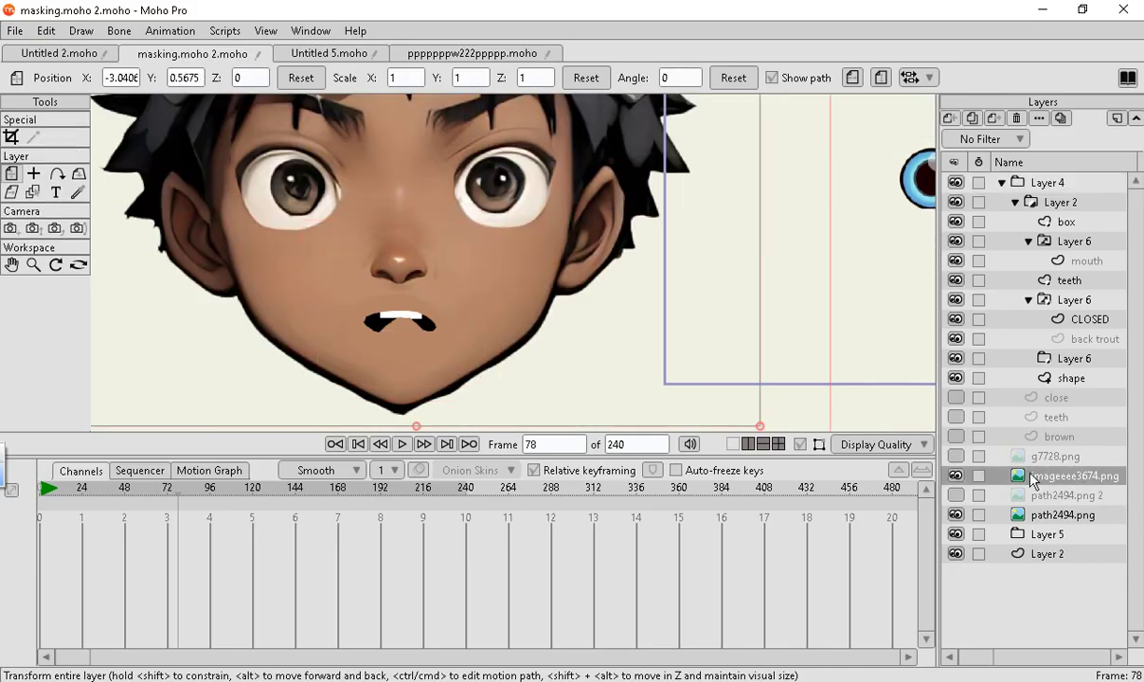
{"action": "left_click", "coordinate": [955, 475]}
Examine the masked mouth patch closely, inspecting the mouth, teeth and box layers in turn.
{"action": "scroll", "coordinate": [563, 336], "scroll_direction": "up", "scroll_amount": 5}
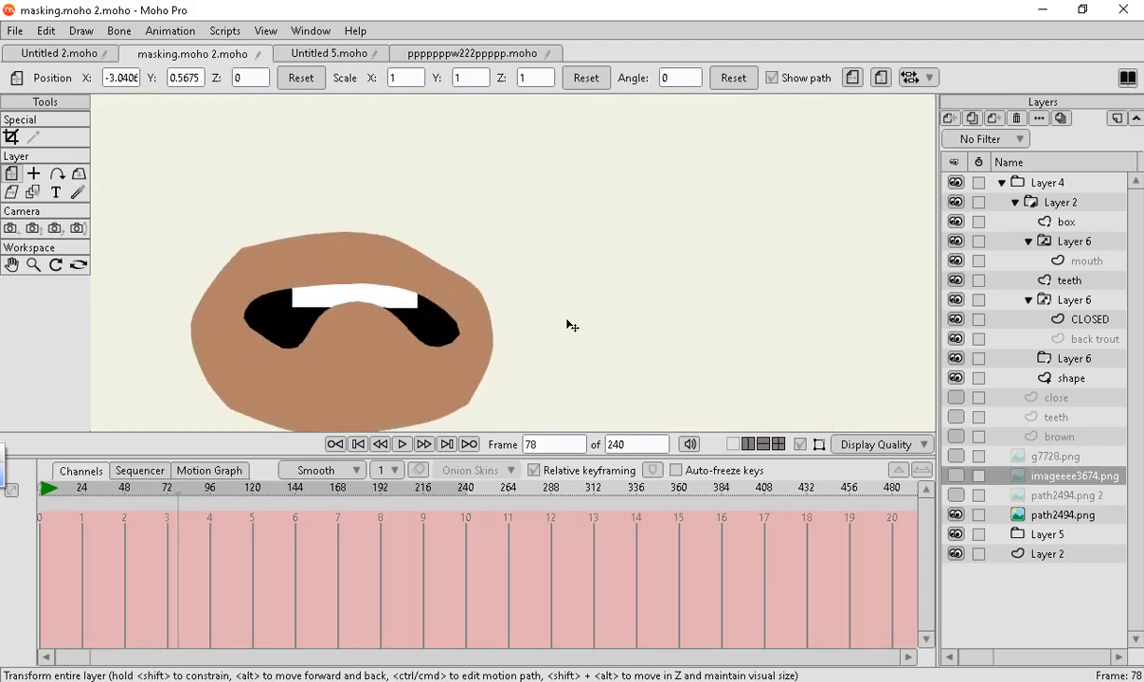
{"action": "scroll", "coordinate": [454, 255], "scroll_direction": "down", "scroll_amount": 3}
{"action": "scroll", "coordinate": [434, 301], "scroll_direction": "up", "scroll_amount": 3}
{"action": "scroll", "coordinate": [344, 316], "scroll_direction": "up", "scroll_amount": 1}
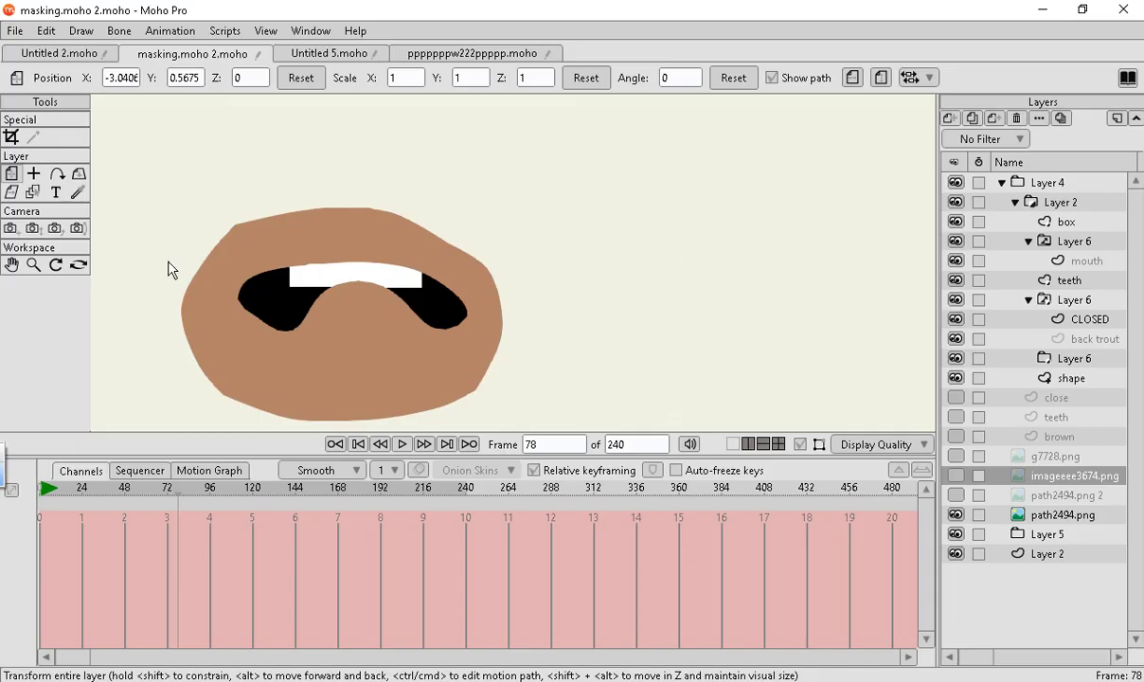
{"action": "scroll", "coordinate": [578, 237], "scroll_direction": "down", "scroll_amount": 3}
{"action": "scroll", "coordinate": [521, 209], "scroll_direction": "up", "scroll_amount": 3}
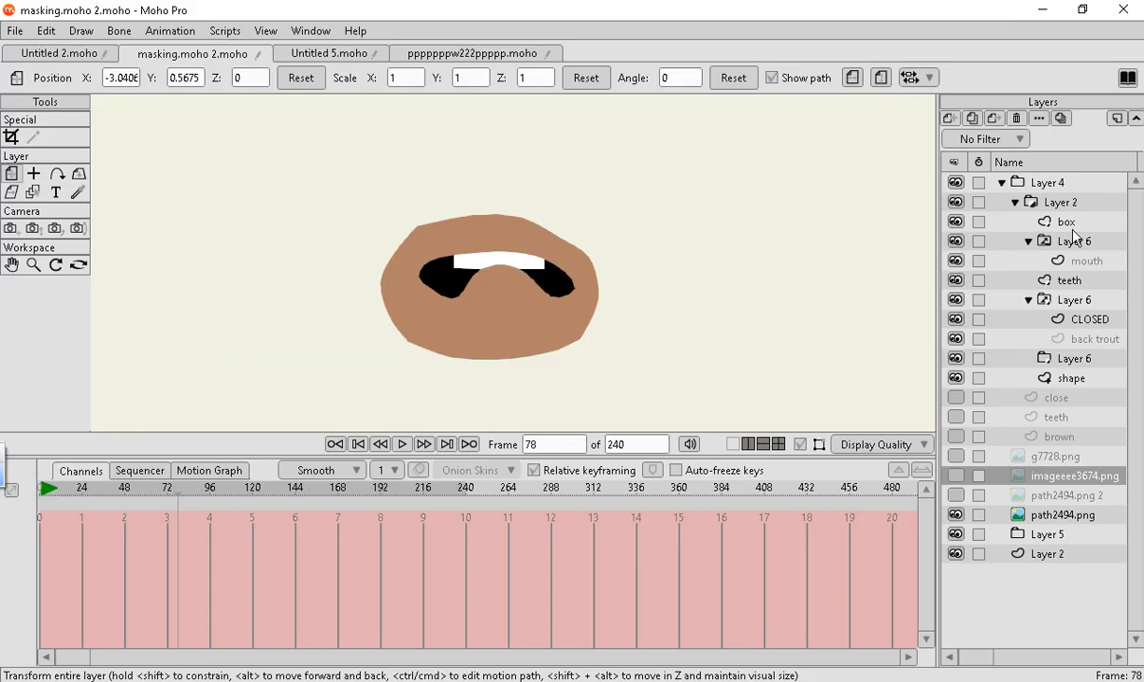
{"action": "left_click", "coordinate": [1104, 264]}
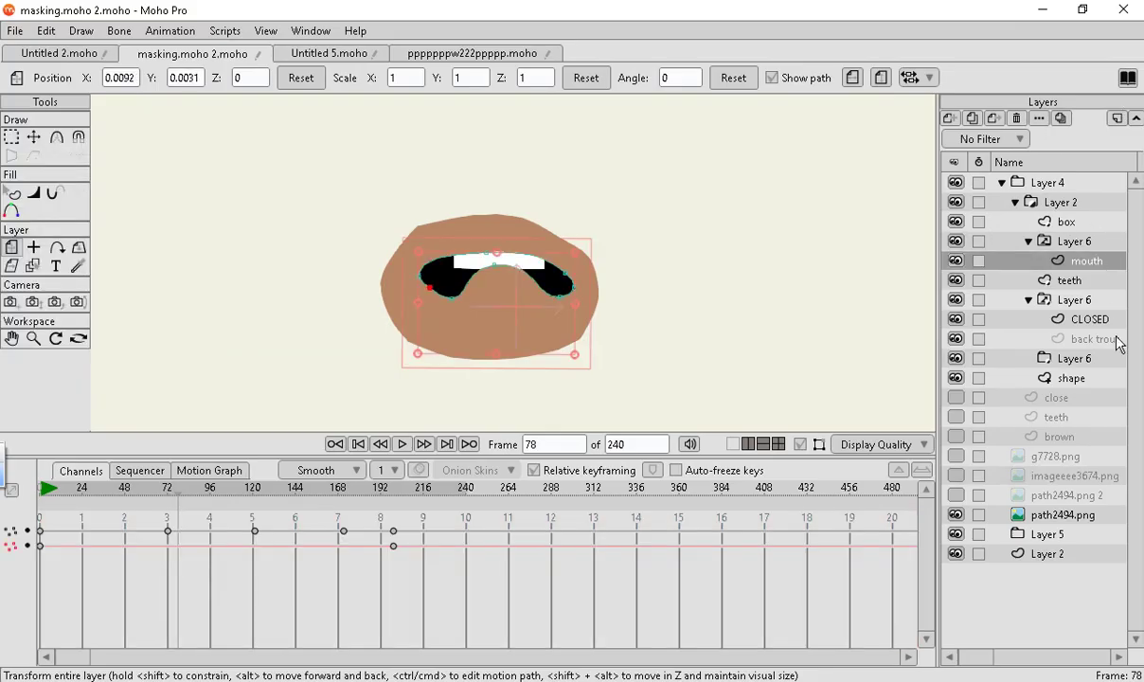
{"action": "left_click", "coordinate": [1076, 280]}
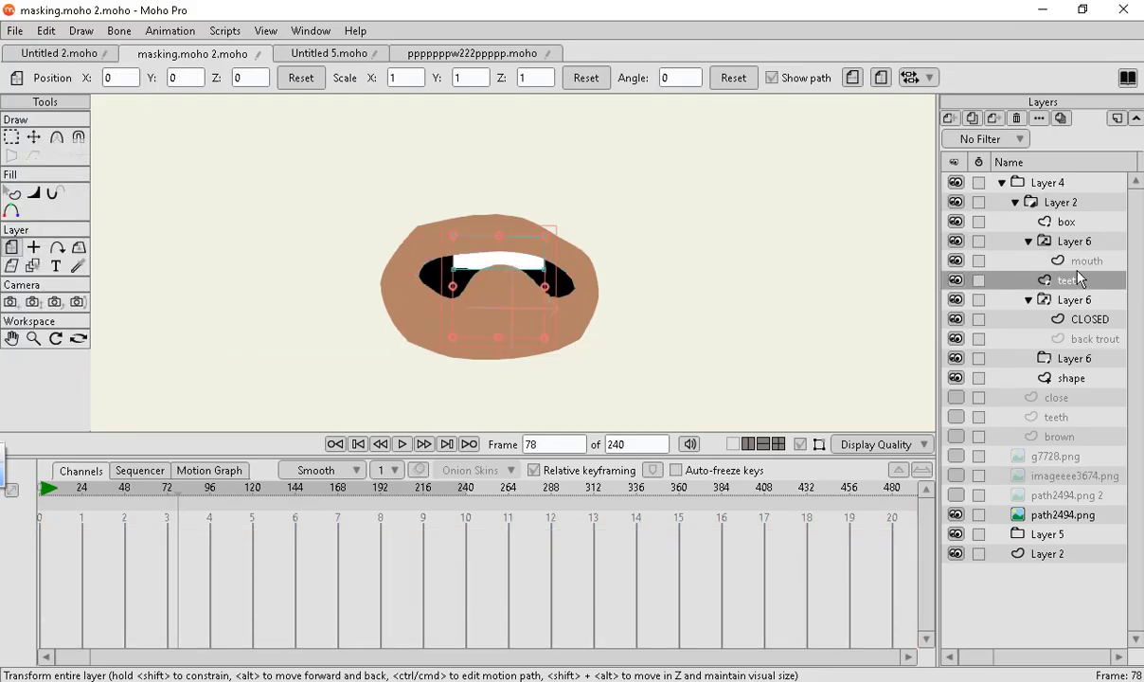
{"action": "left_click", "coordinate": [1080, 223]}
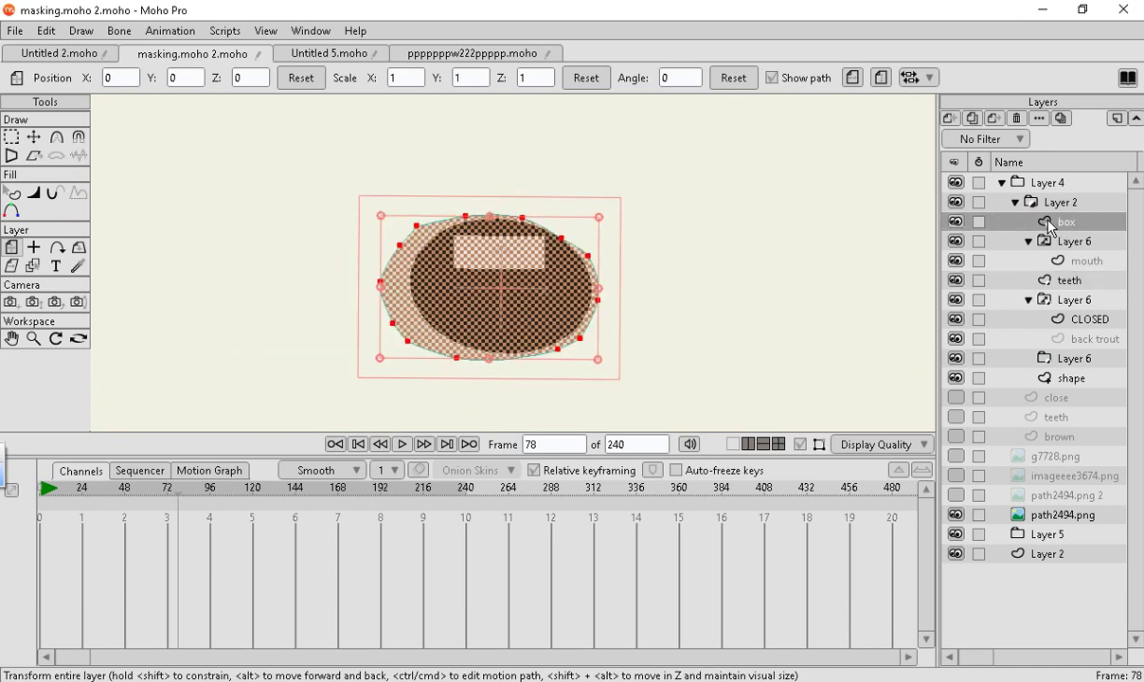
{"action": "scroll", "coordinate": [189, 294], "scroll_direction": "up", "scroll_amount": 5}
{"action": "scroll", "coordinate": [663, 275], "scroll_direction": "down", "scroll_amount": 8}
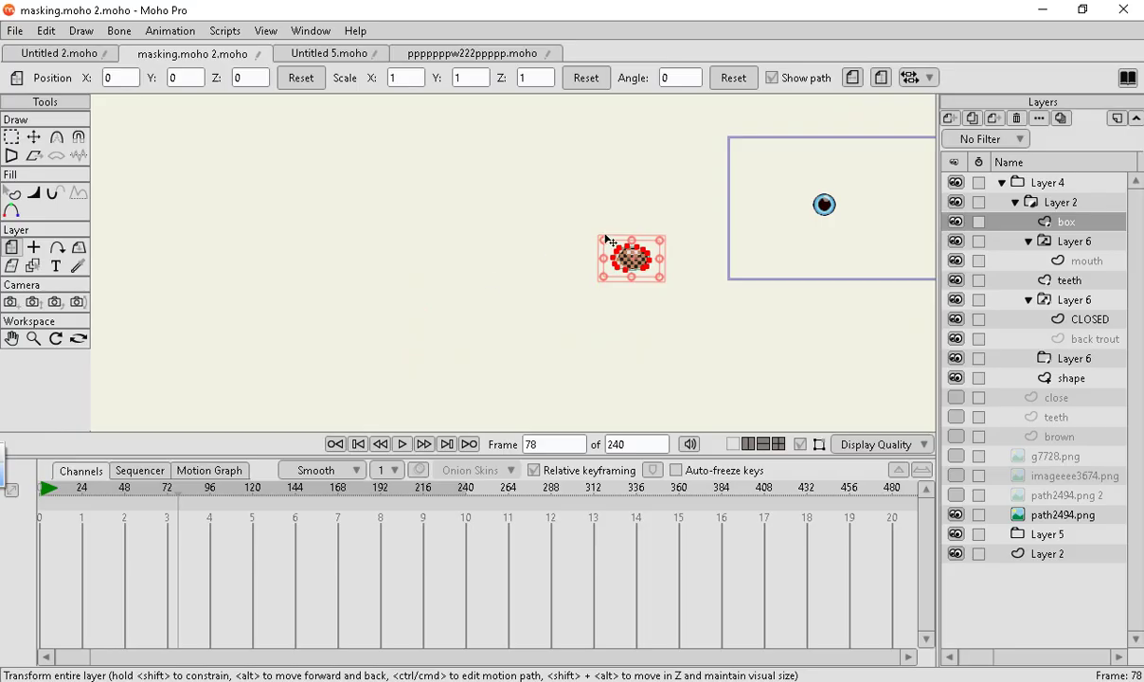
{"action": "scroll", "coordinate": [680, 266], "scroll_direction": "up", "scroll_amount": 3}
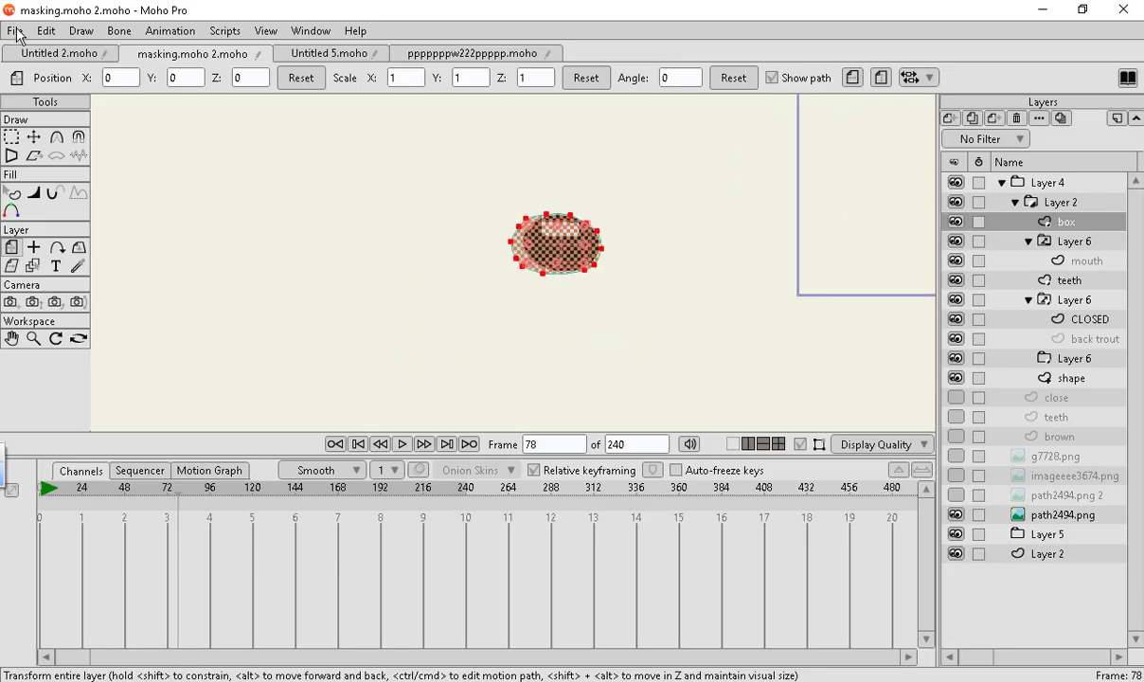
Undo once and scrub the timeline back to frame 0 to view the mouth layer's shape.
{"action": "left_click", "coordinate": [47, 32]}
{"action": "left_click", "coordinate": [52, 47]}
{"action": "scroll", "coordinate": [349, 331], "scroll_direction": "down", "scroll_amount": 3}
{"action": "scroll", "coordinate": [400, 299], "scroll_direction": "up", "scroll_amount": 6}
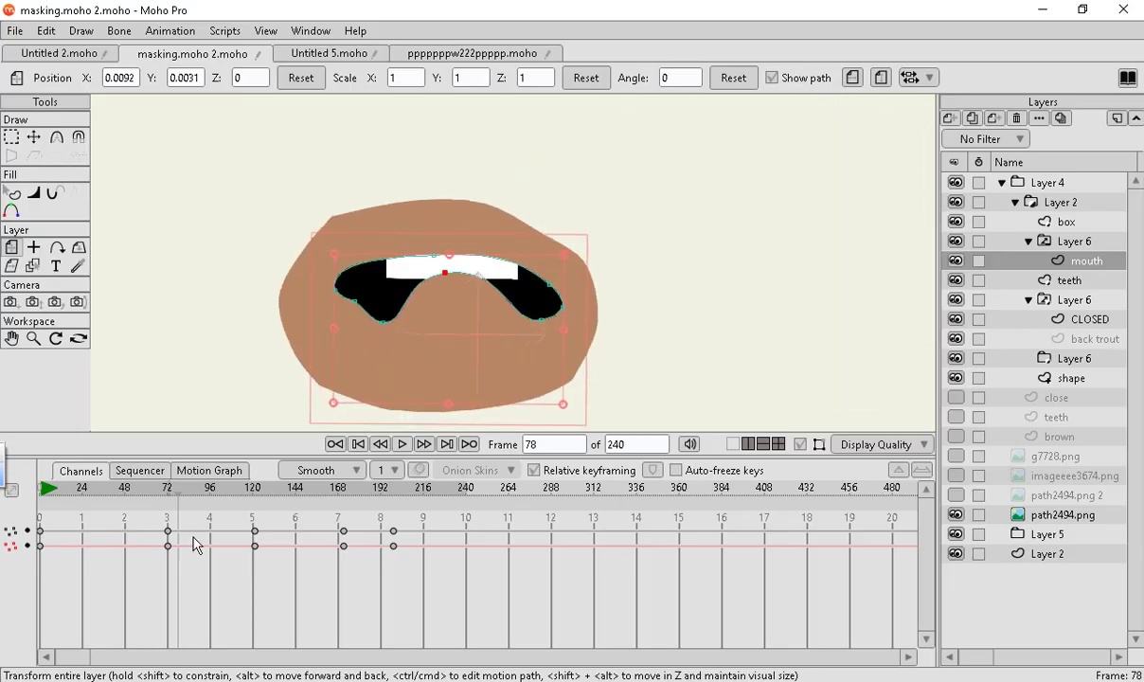
{"action": "left_click", "coordinate": [107, 485]}
{"action": "left_click_drag", "start_coordinate": [107, 485], "coordinate": [40, 488]}
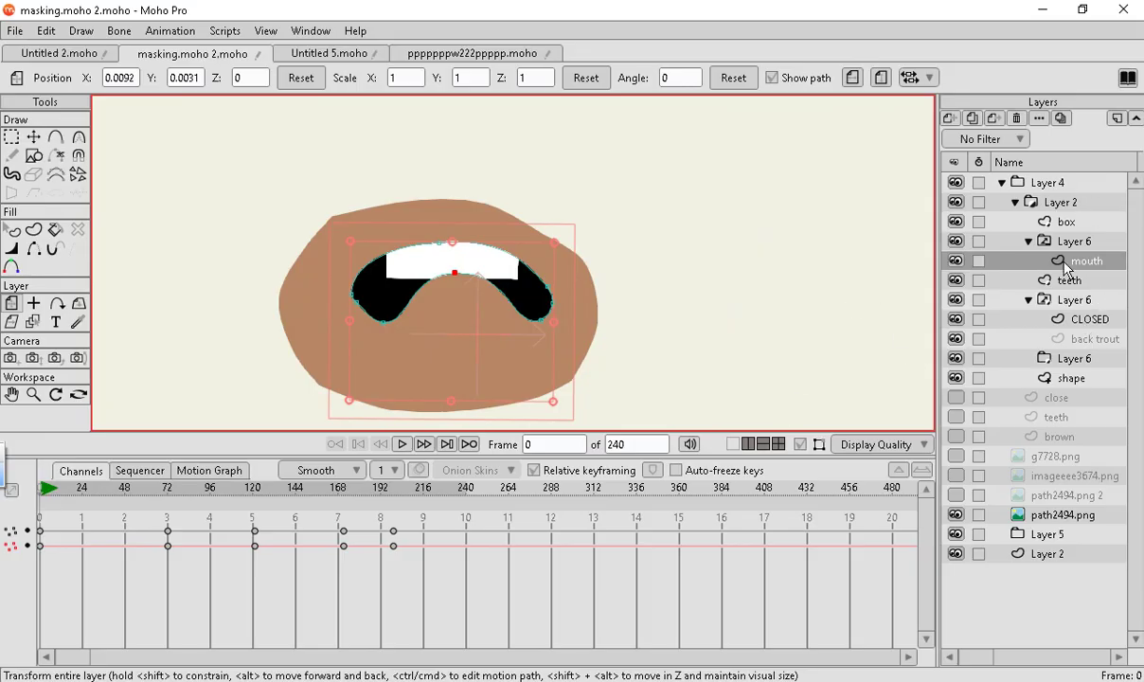
Toggle the visibility of the imageeee3674.png face and the shape layer to compare the mouth with and without them.
{"action": "left_click", "coordinate": [956, 475]}
{"action": "left_click", "coordinate": [955, 477]}
{"action": "left_click", "coordinate": [1077, 376]}
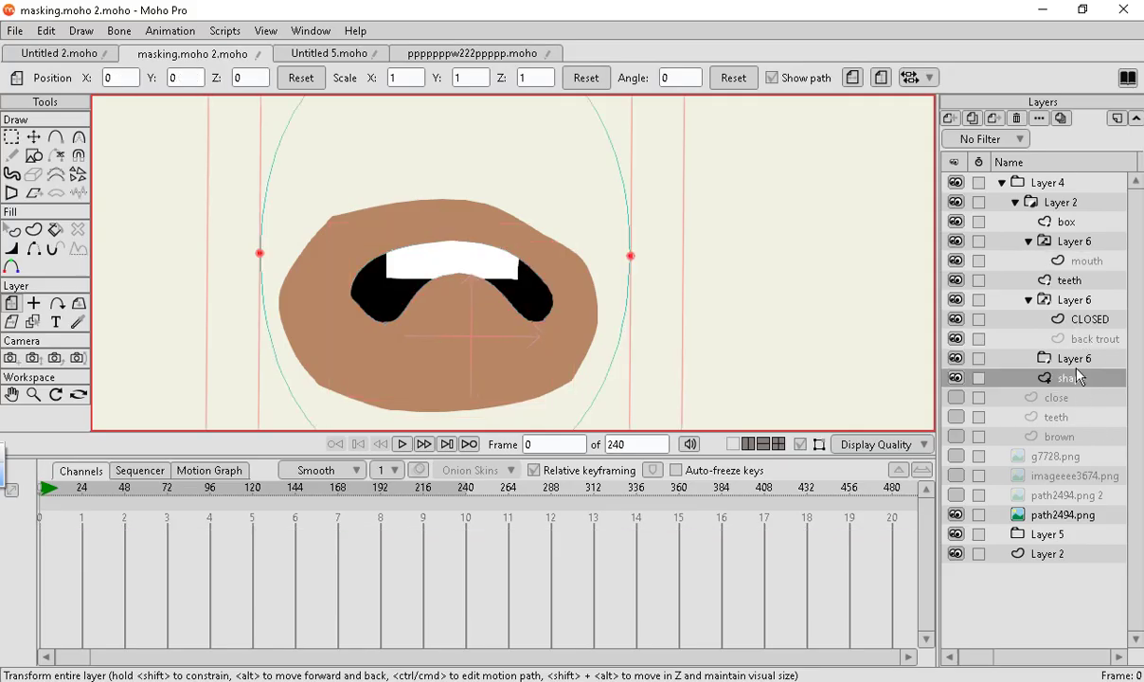
{"action": "left_click", "coordinate": [955, 378]}
{"action": "left_click", "coordinate": [955, 378]}
{"action": "left_click", "coordinate": [955, 378]}
{"action": "left_click", "coordinate": [955, 378]}
{"action": "left_click", "coordinate": [956, 378]}
{"action": "left_click", "coordinate": [955, 378]}
{"action": "double_click", "coordinate": [1080, 379]}
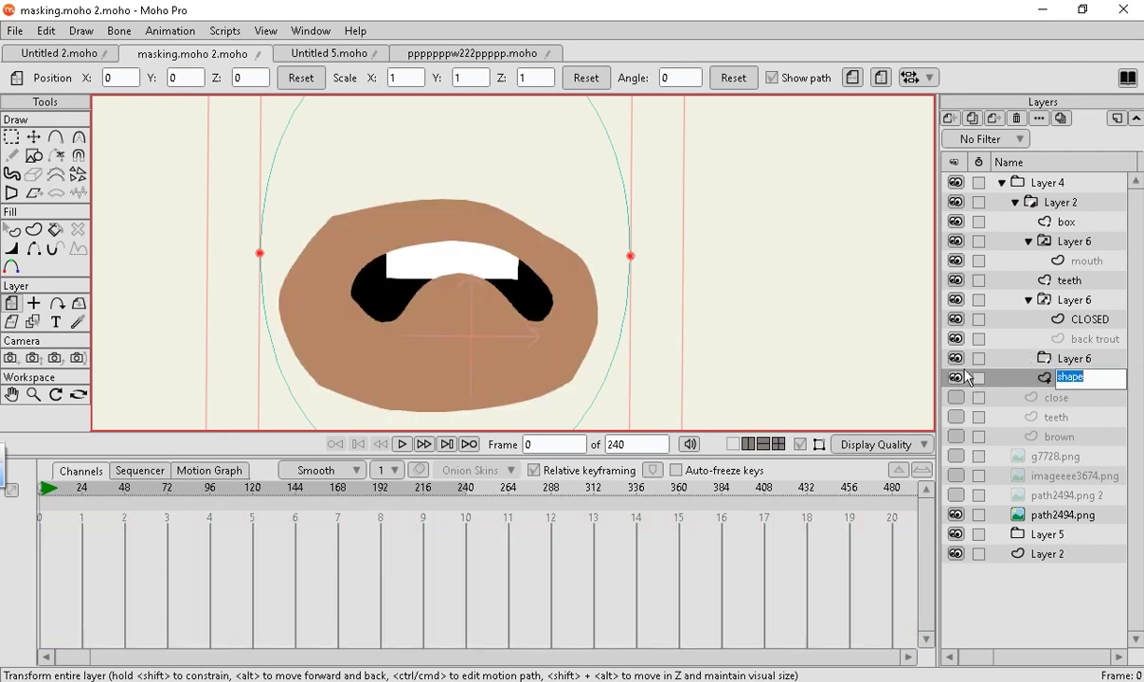
{"action": "left_click", "coordinate": [1016, 379]}
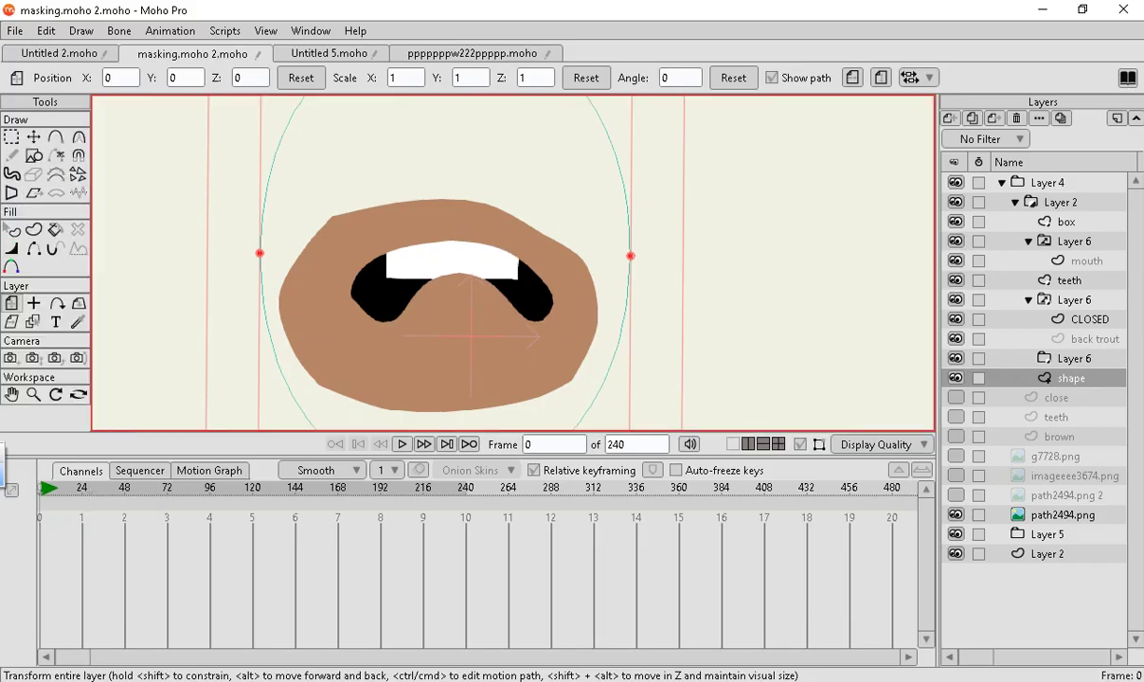
Inspect the fill of the shape layer, then the masking options and fill of the box layer.
{"action": "left_click", "coordinate": [12, 229]}
{"action": "left_click", "coordinate": [394, 346]}
{"action": "scroll", "coordinate": [395, 345], "scroll_direction": "down", "scroll_amount": 3}
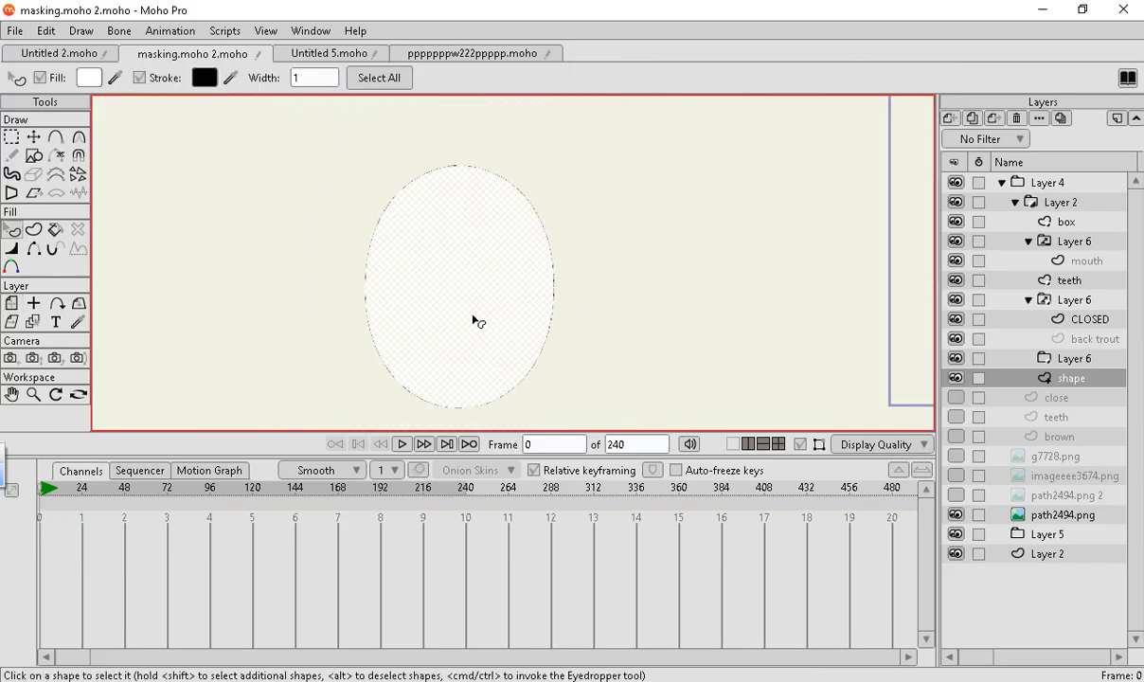
{"action": "scroll", "coordinate": [462, 308], "scroll_direction": "up", "scroll_amount": 2}
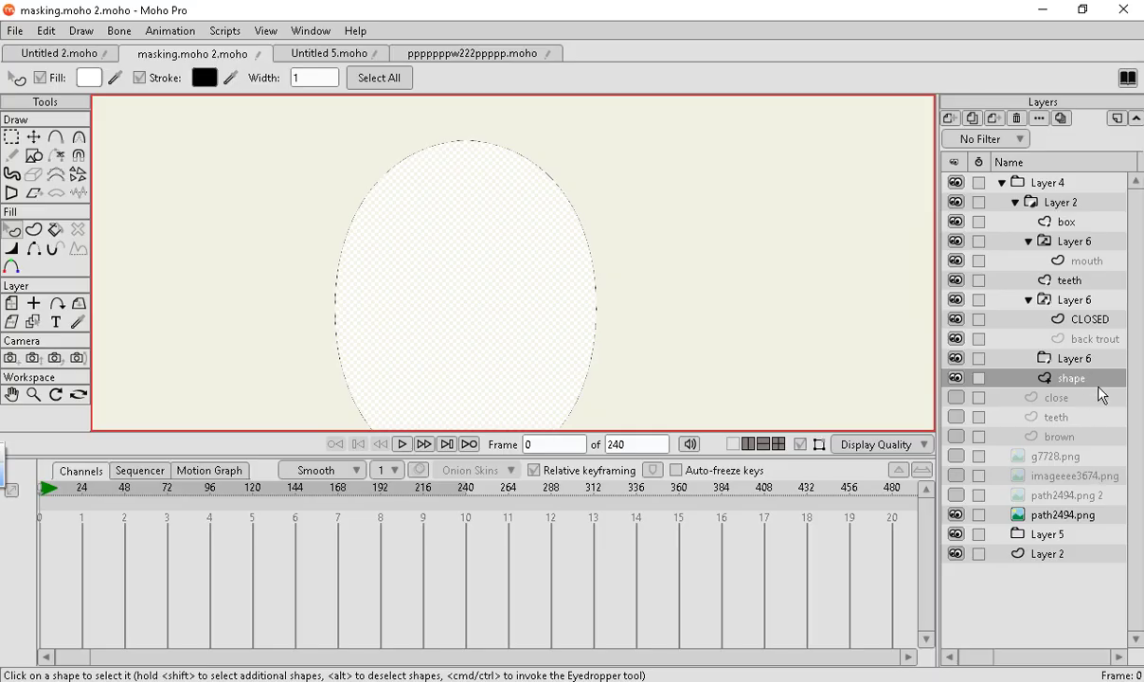
{"action": "right_click", "coordinate": [1066, 221]}
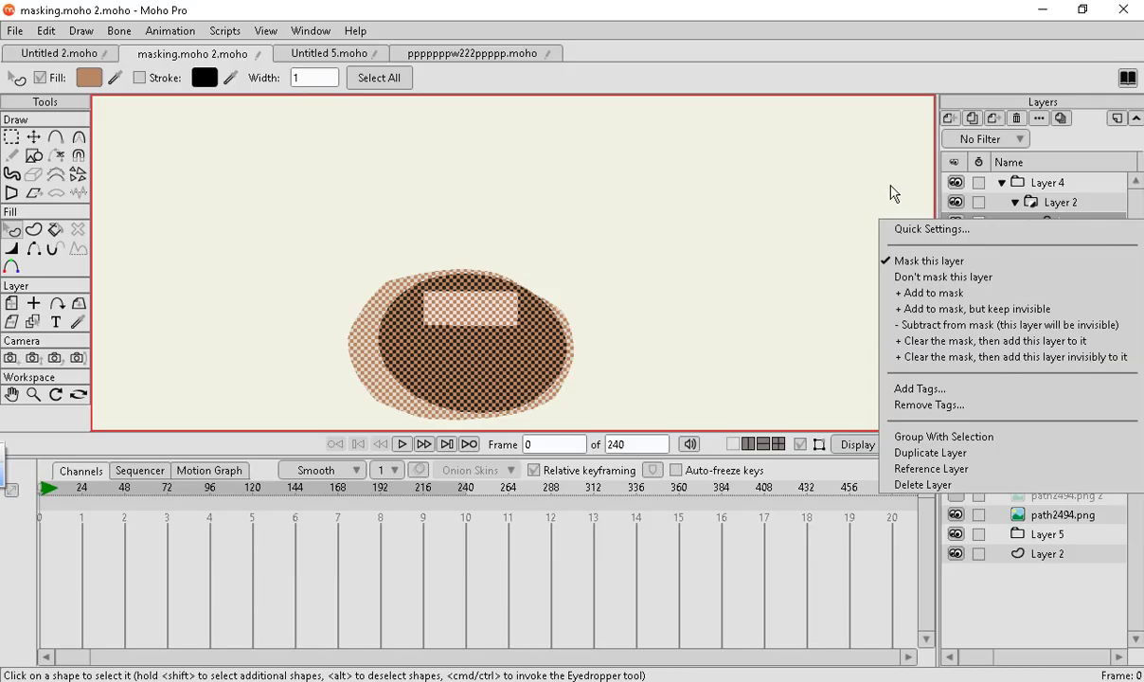
{"action": "left_click", "coordinate": [758, 170]}
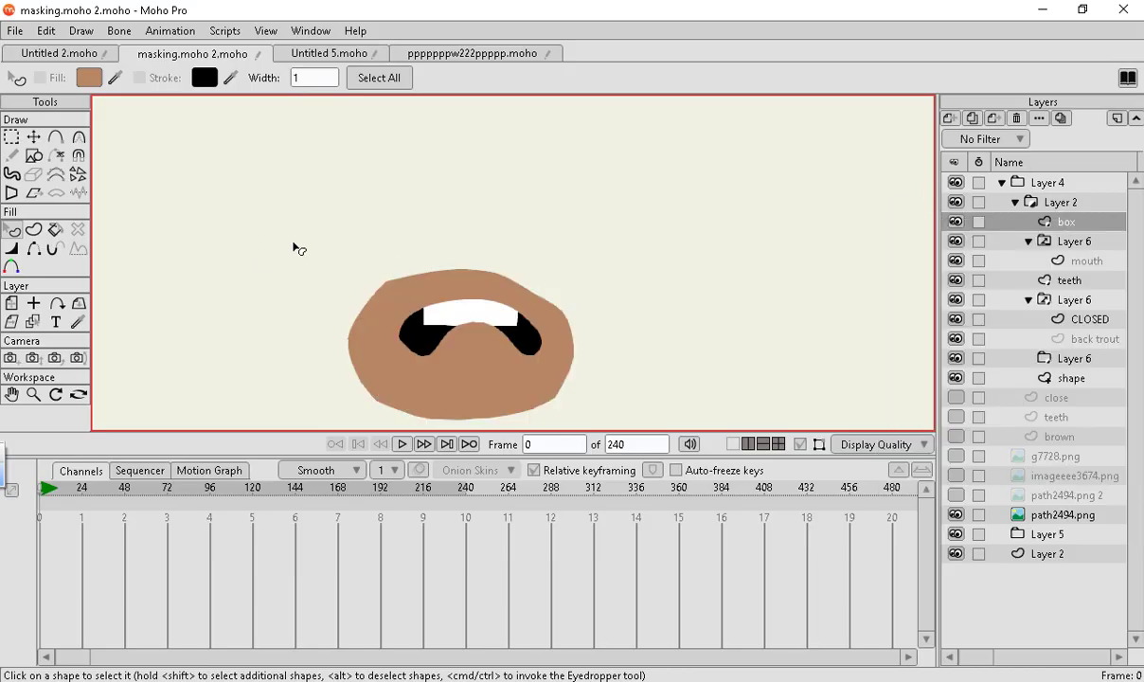
{"action": "scroll", "coordinate": [518, 386], "scroll_direction": "up", "scroll_amount": 3}
{"action": "left_click", "coordinate": [496, 394]}
{"action": "scroll", "coordinate": [404, 276], "scroll_direction": "down", "scroll_amount": 2}
{"action": "scroll", "coordinate": [405, 280], "scroll_direction": "up", "scroll_amount": 2}
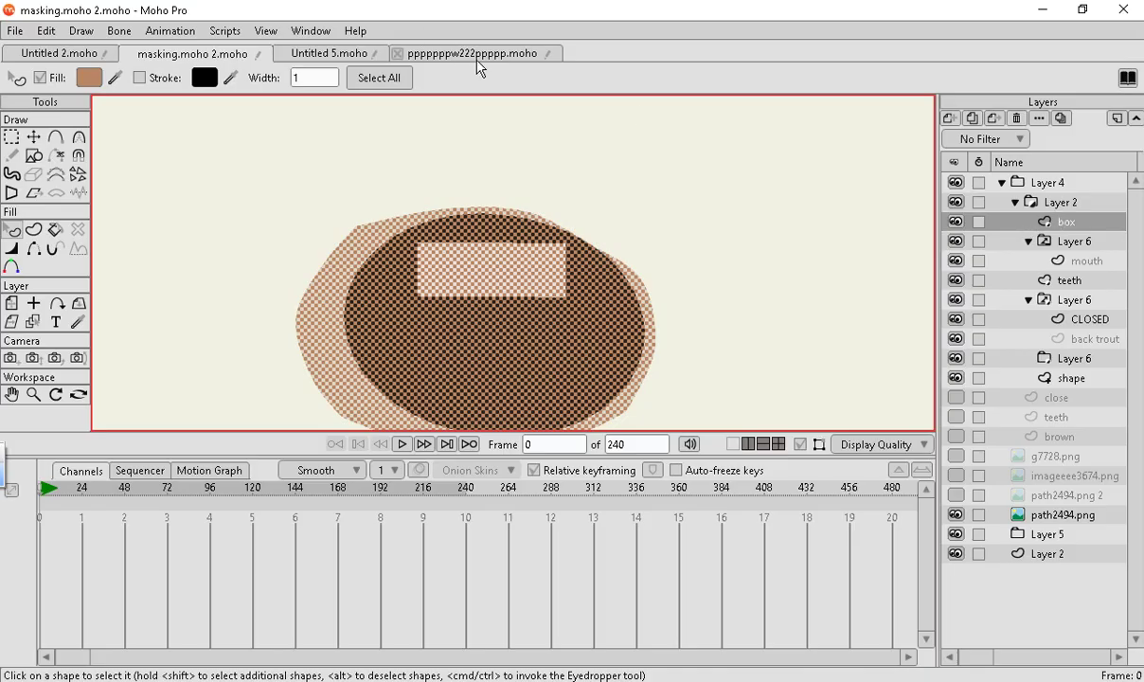
Return to the Untitled 5.moho document and close the Moho program that stopped working.
{"action": "left_click", "coordinate": [449, 55]}
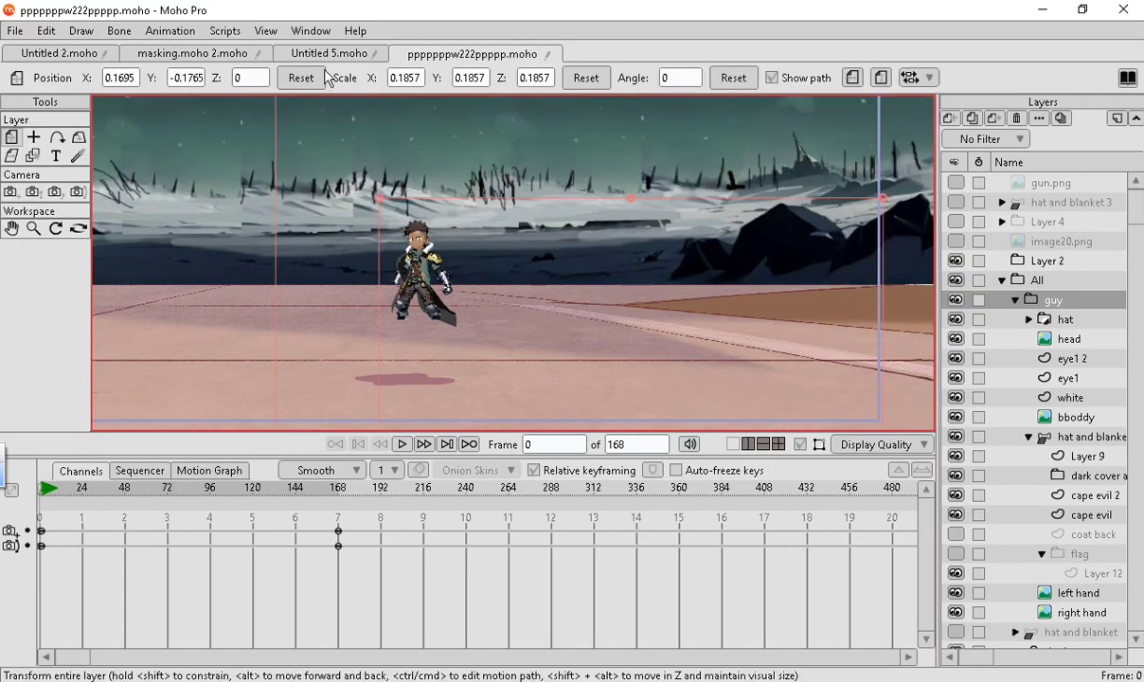
{"action": "left_click", "coordinate": [328, 54]}
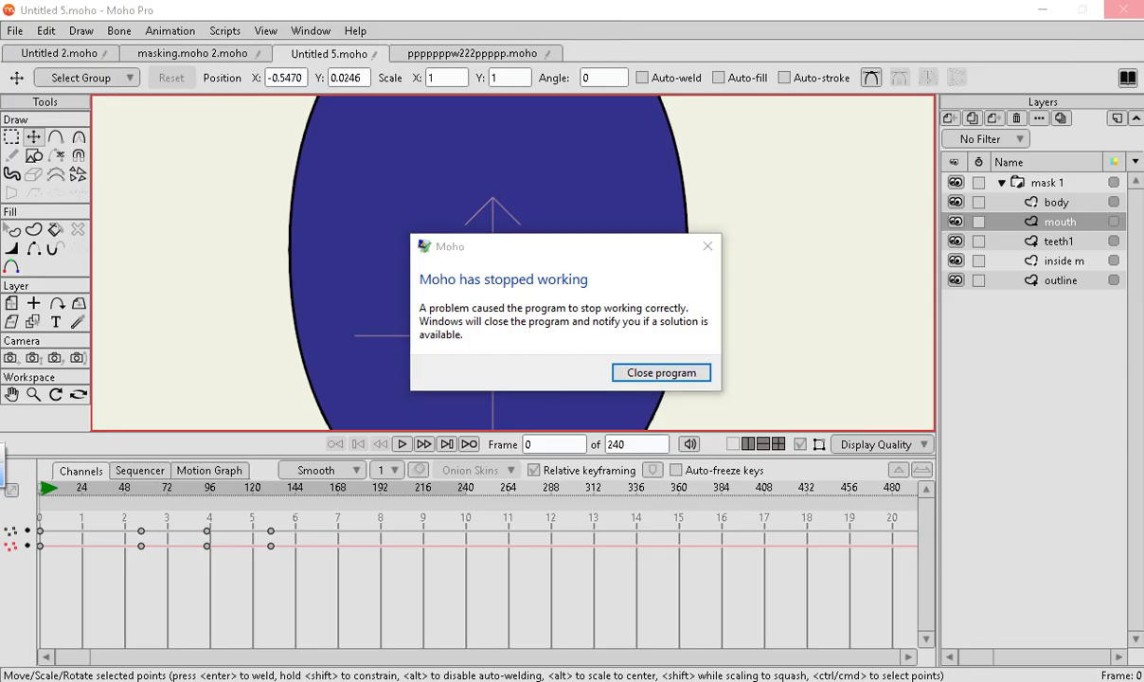
{"action": "key", "text": "alt+Tab"}
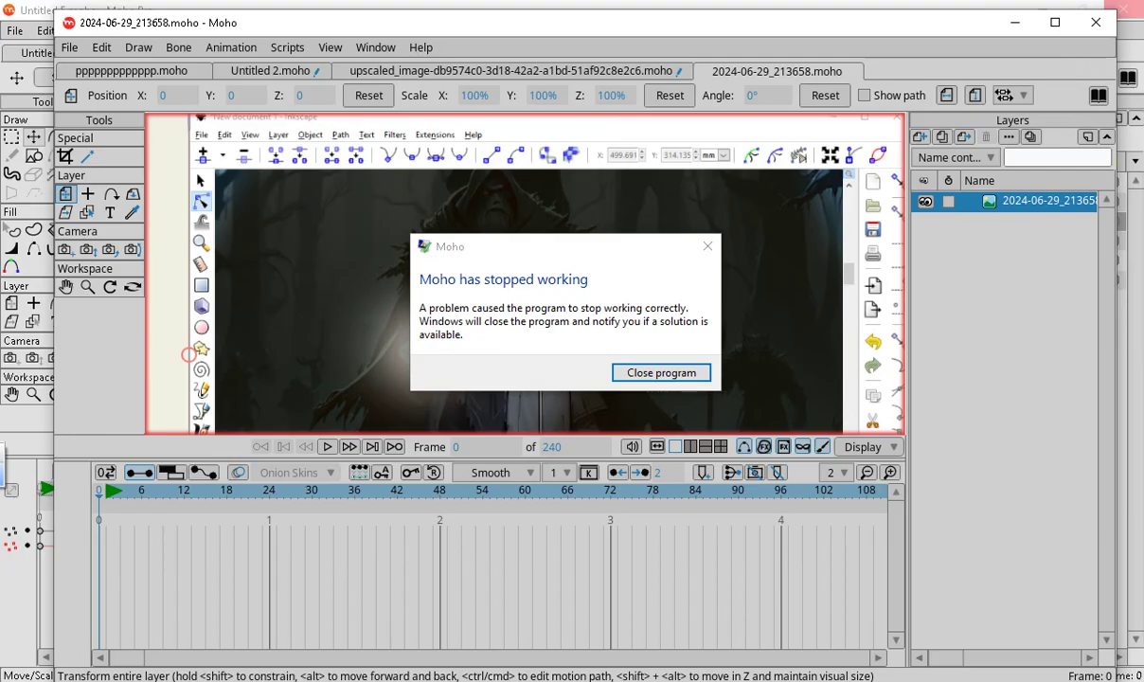
{"action": "left_click", "coordinate": [630, 373]}
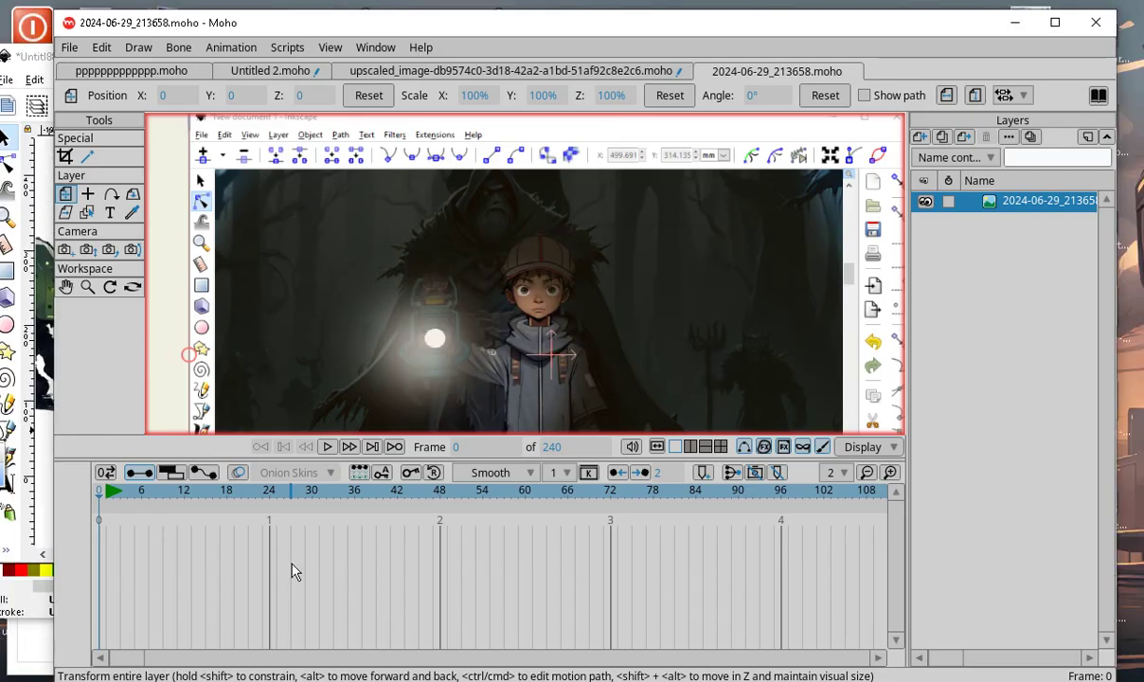
In 2024-06-29_213658.moho, move the image layer to about X 0.11, Y -0.23.
{"action": "scroll", "coordinate": [442, 316], "scroll_direction": "down", "scroll_amount": 8}
{"action": "scroll", "coordinate": [459, 289], "scroll_direction": "up", "scroll_amount": 9}
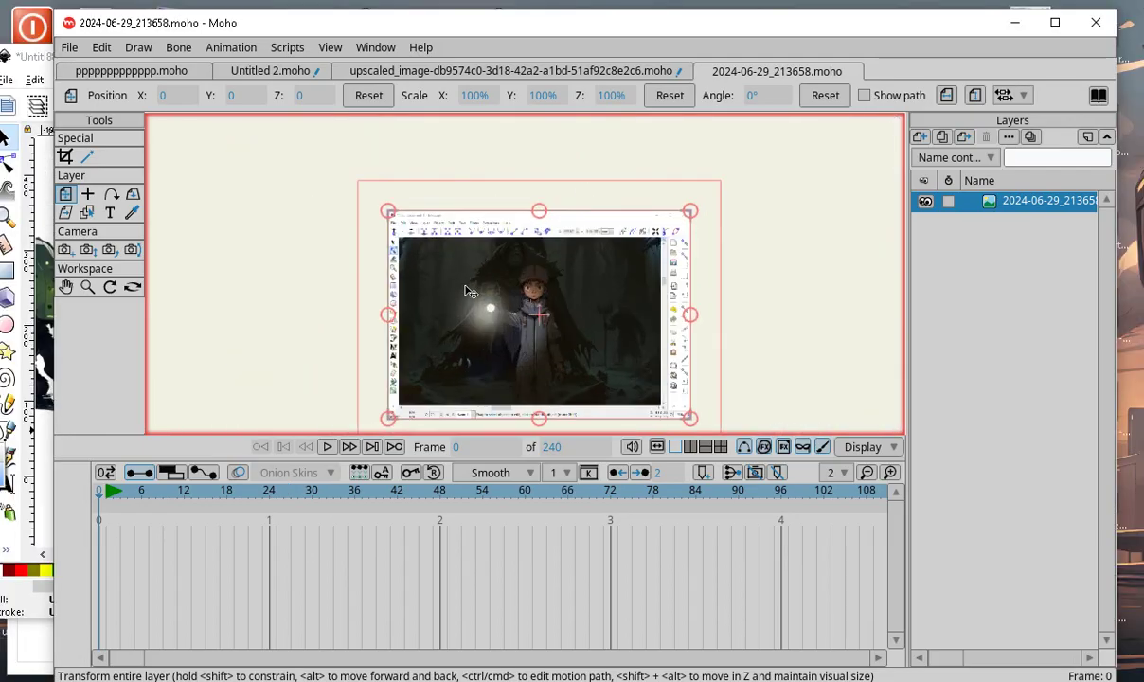
{"action": "left_click_drag", "start_coordinate": [508, 369], "coordinate": [544, 445]}
{"action": "scroll", "coordinate": [598, 367], "scroll_direction": "up", "scroll_amount": 3}
{"action": "scroll", "coordinate": [537, 286], "scroll_direction": "down", "scroll_amount": 7}
{"action": "scroll", "coordinate": [552, 284], "scroll_direction": "up", "scroll_amount": 8}
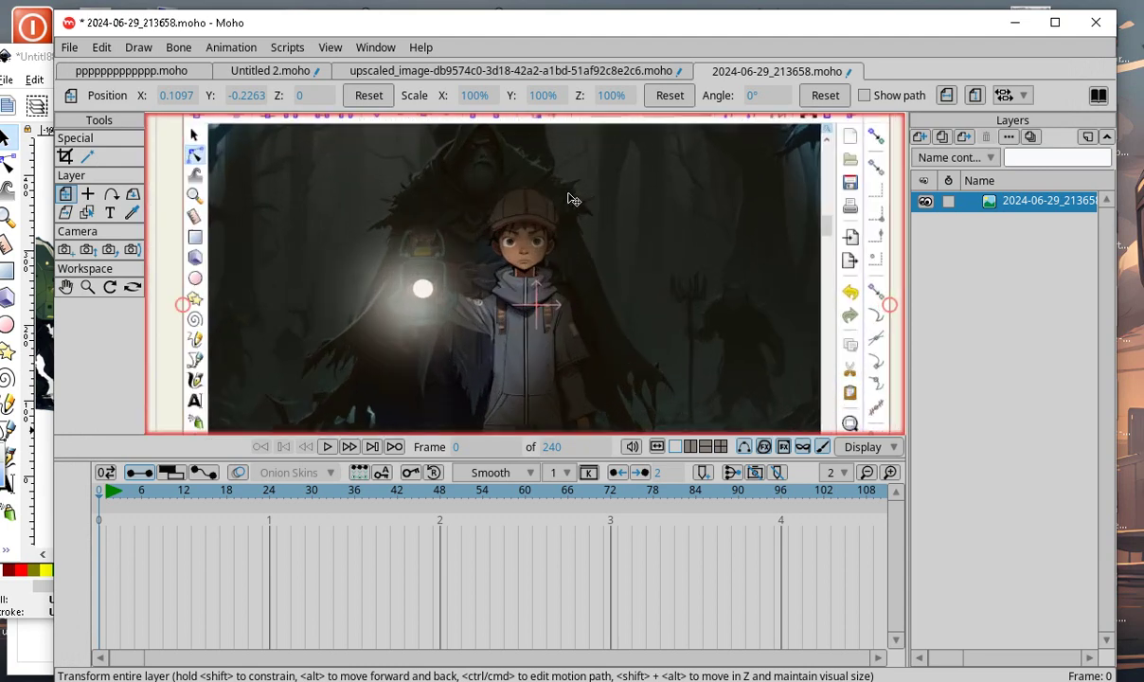
{"action": "scroll", "coordinate": [551, 301], "scroll_direction": "down", "scroll_amount": 8}
{"action": "scroll", "coordinate": [480, 312], "scroll_direction": "up", "scroll_amount": 9}
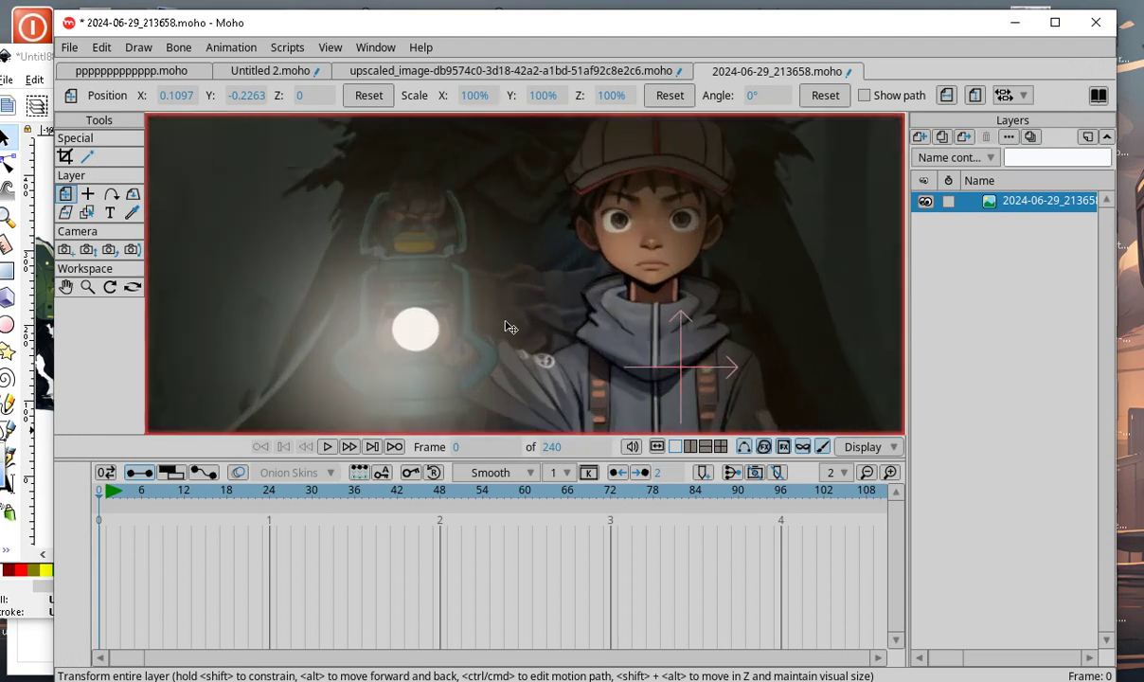
{"action": "scroll", "coordinate": [519, 256], "scroll_direction": "down", "scroll_amount": 3}
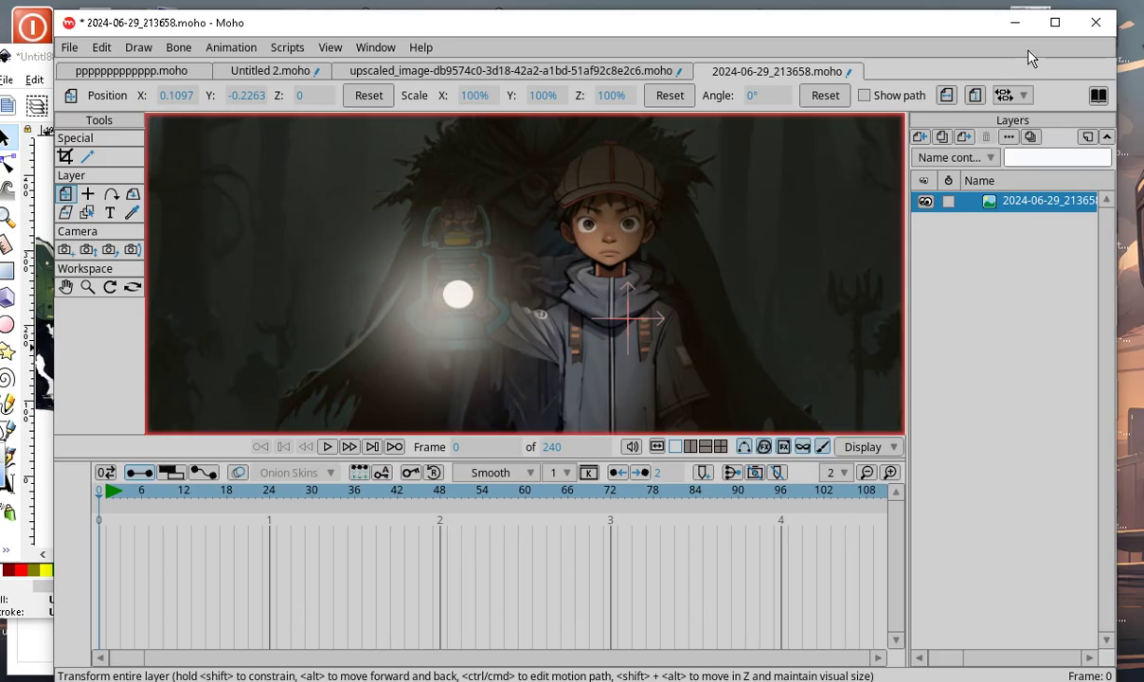
Minimize the Moho window, switch to the Inkscape drawing and examine its character parts, backgrounds and green vehicle.
{"action": "left_click", "coordinate": [1014, 22]}
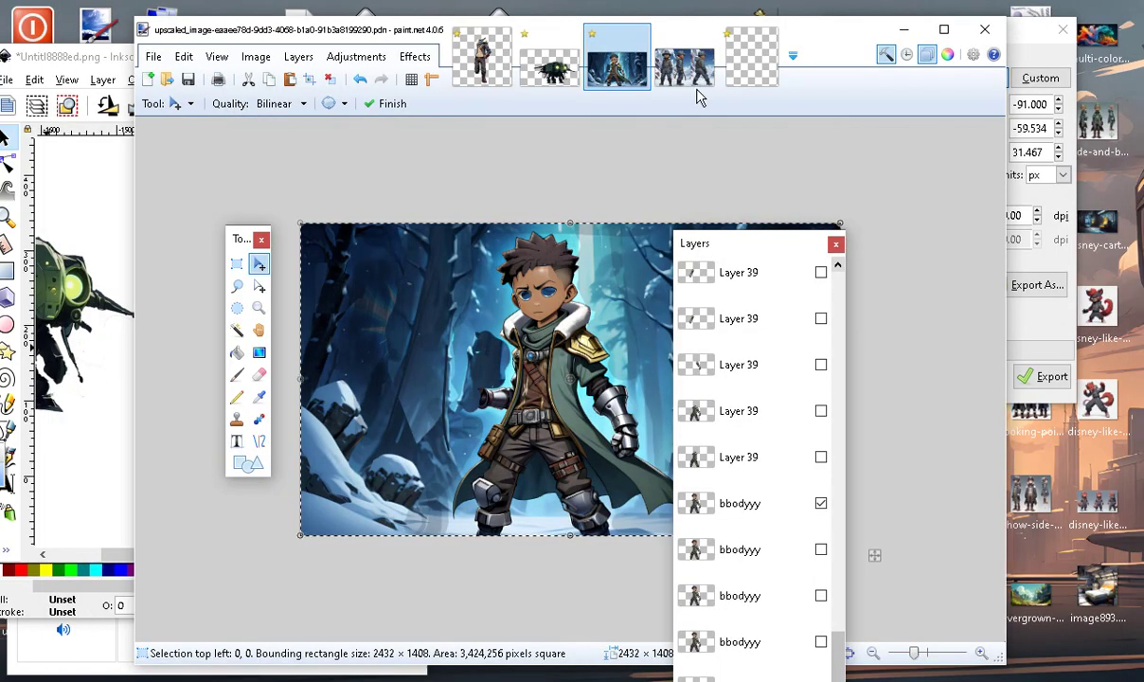
{"action": "left_click", "coordinate": [118, 473]}
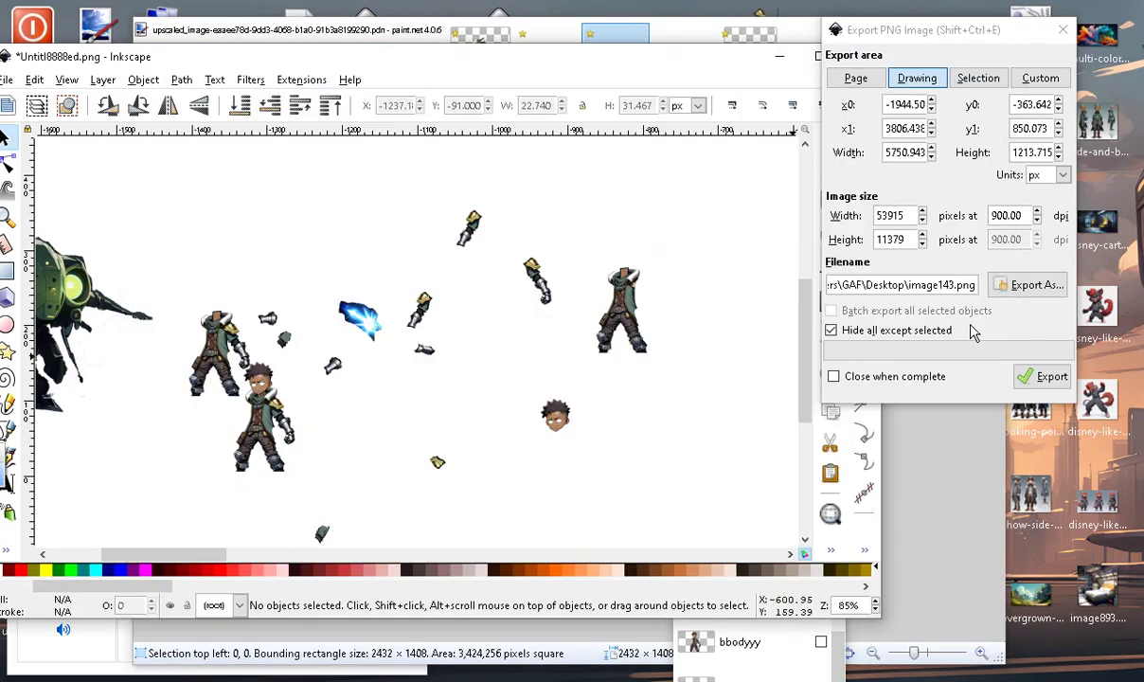
{"action": "scroll", "coordinate": [473, 388], "scroll_direction": "down", "scroll_amount": 3}
{"action": "scroll", "coordinate": [248, 329], "scroll_direction": "down", "scroll_amount": 2}
{"action": "scroll", "coordinate": [371, 327], "scroll_direction": "up", "scroll_amount": 6}
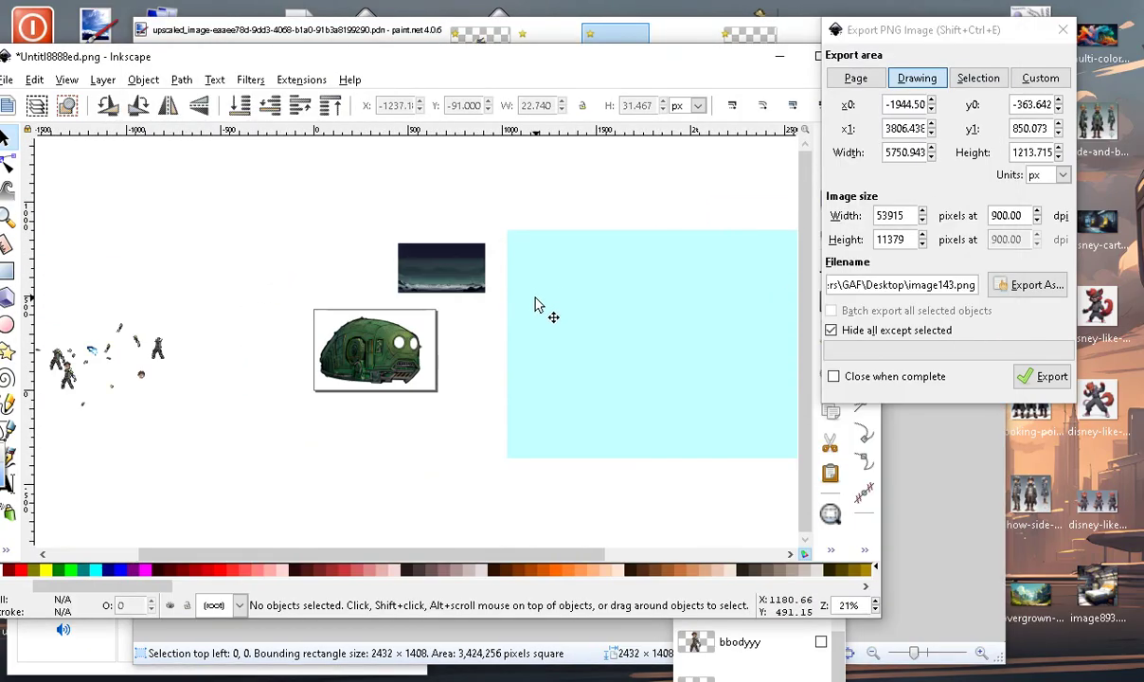
{"action": "scroll", "coordinate": [464, 355], "scroll_direction": "down", "scroll_amount": 2}
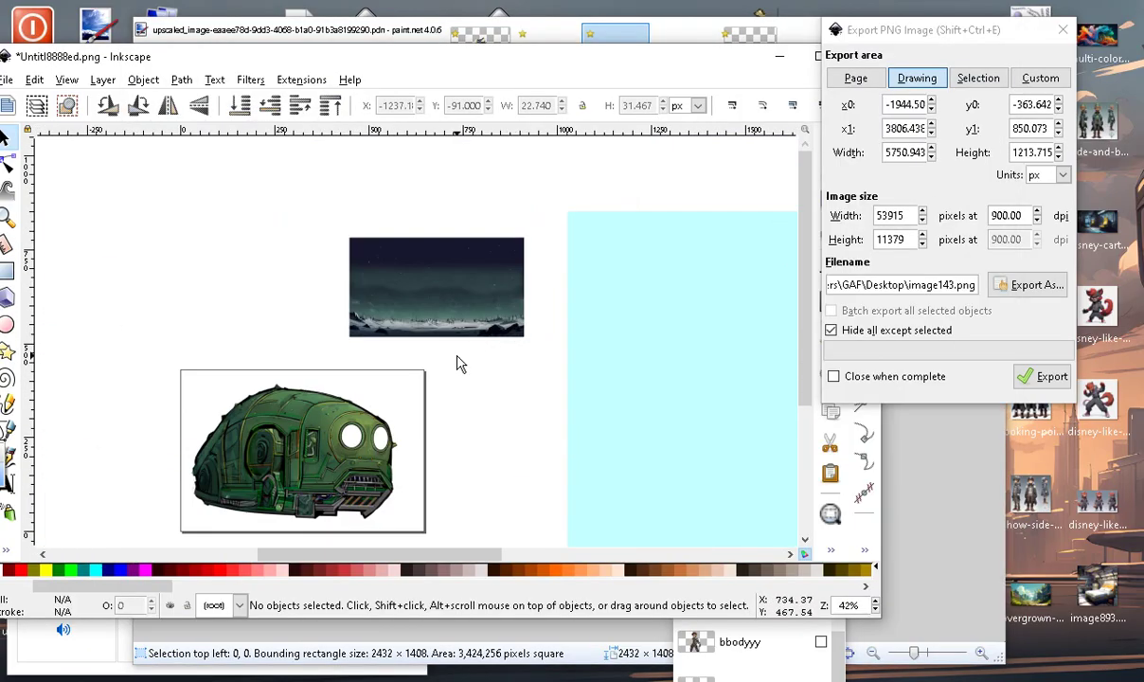
{"action": "scroll", "coordinate": [270, 437], "scroll_direction": "up", "scroll_amount": 2}
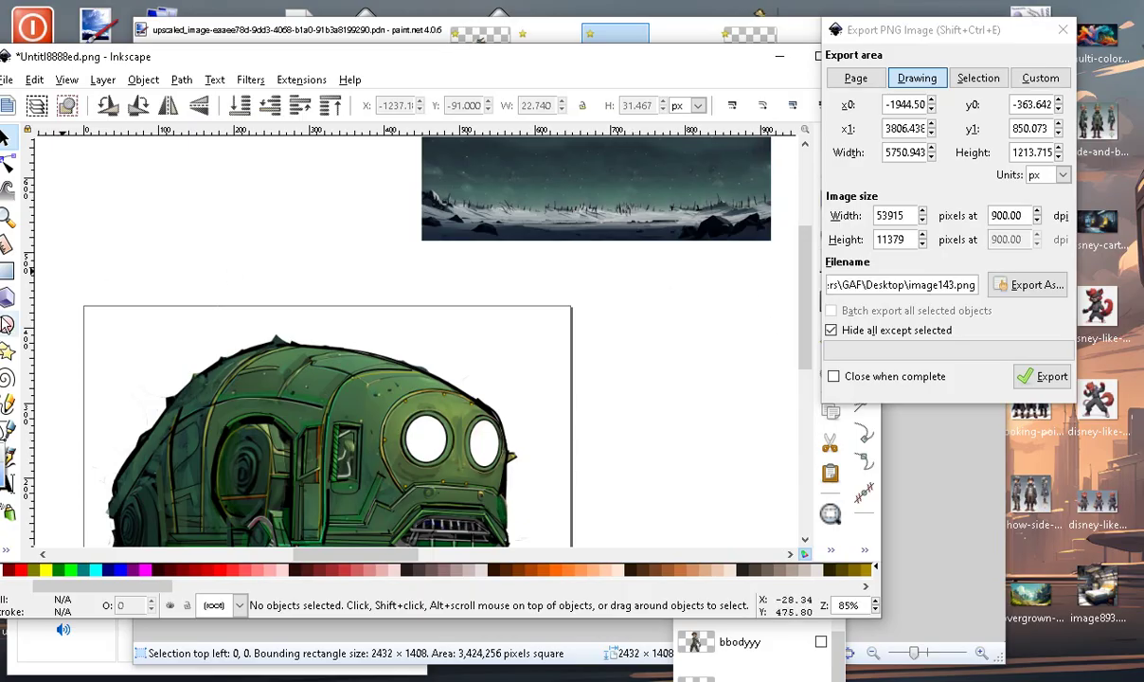
{"action": "right_click", "coordinate": [404, 487]}
{"action": "left_click", "coordinate": [301, 418]}
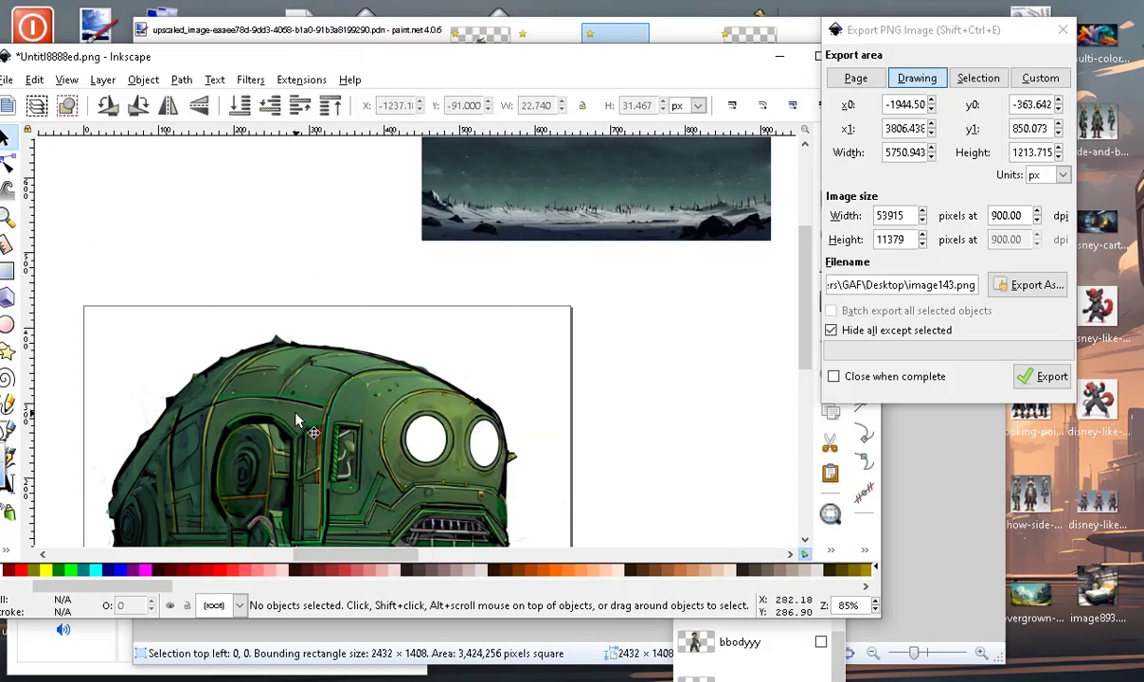